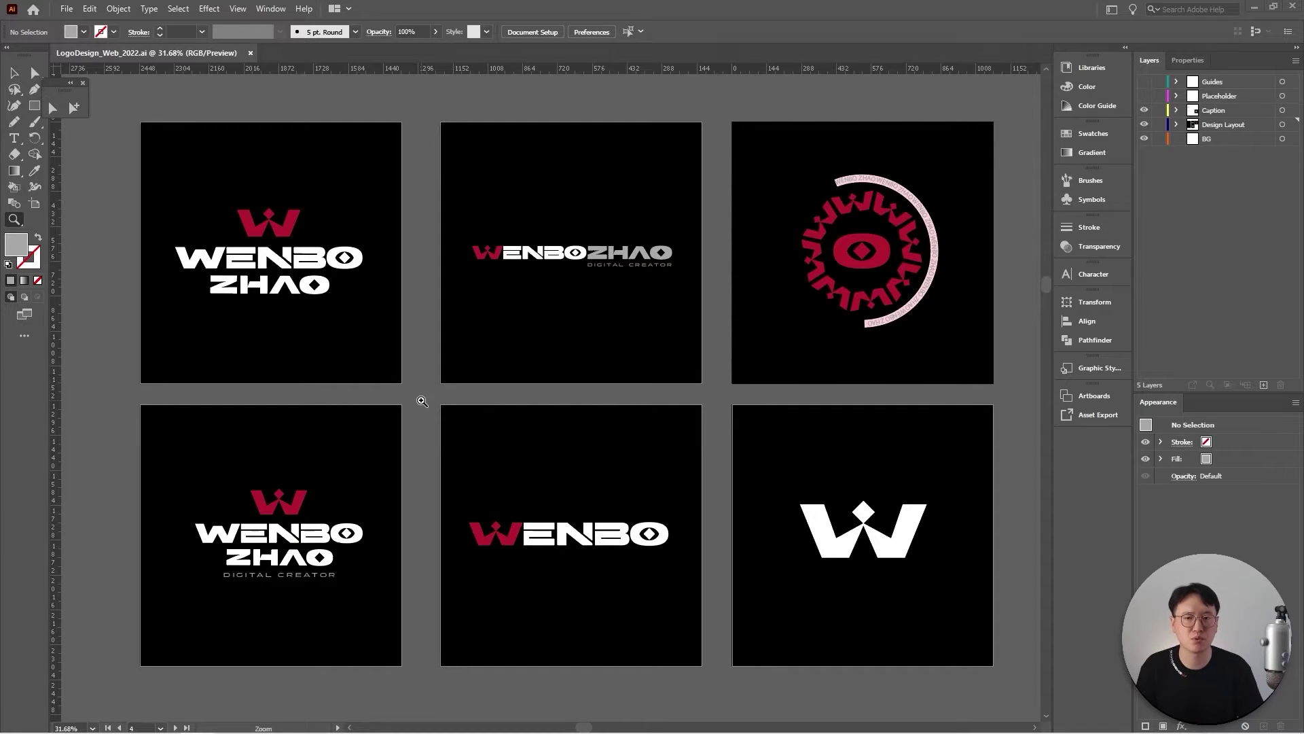
Survey the six logo artboards, zooming in on the first WENBO ZHAO logo and back out.
left_click(421, 404, "alt")
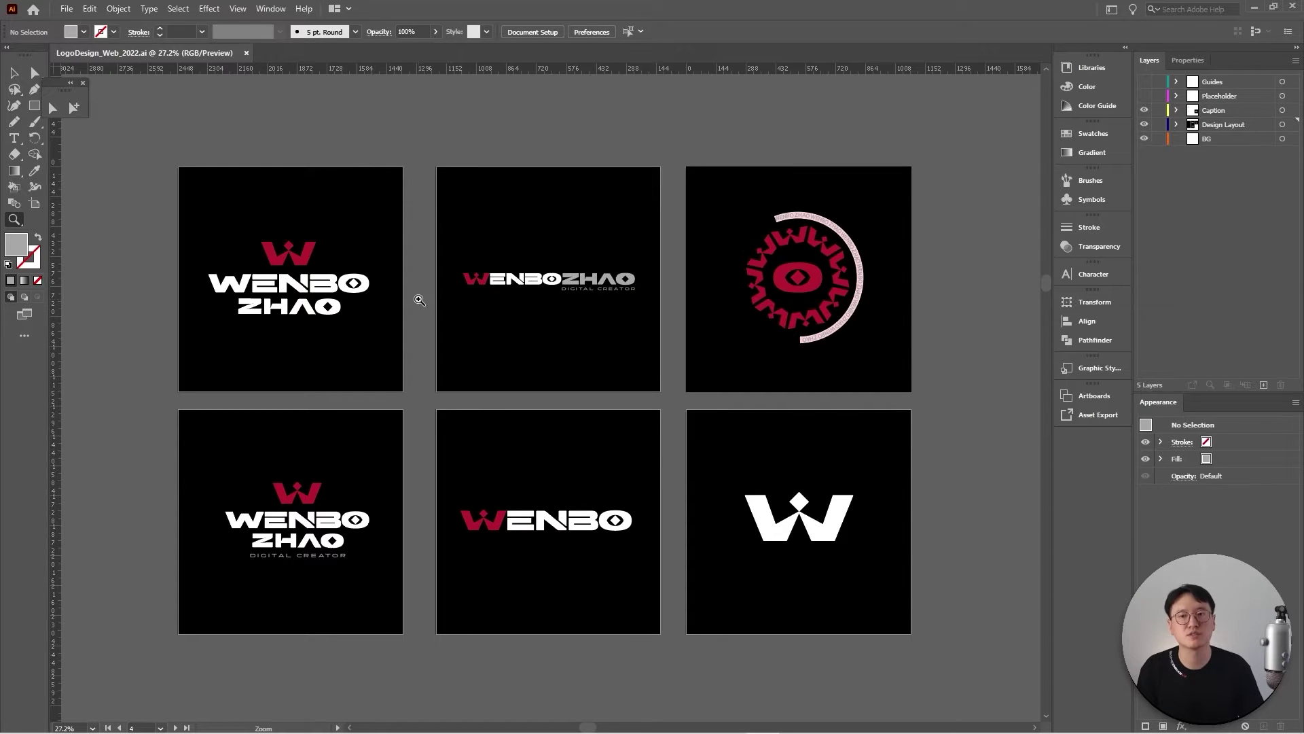
left_click(286, 286)
left_click(286, 286)
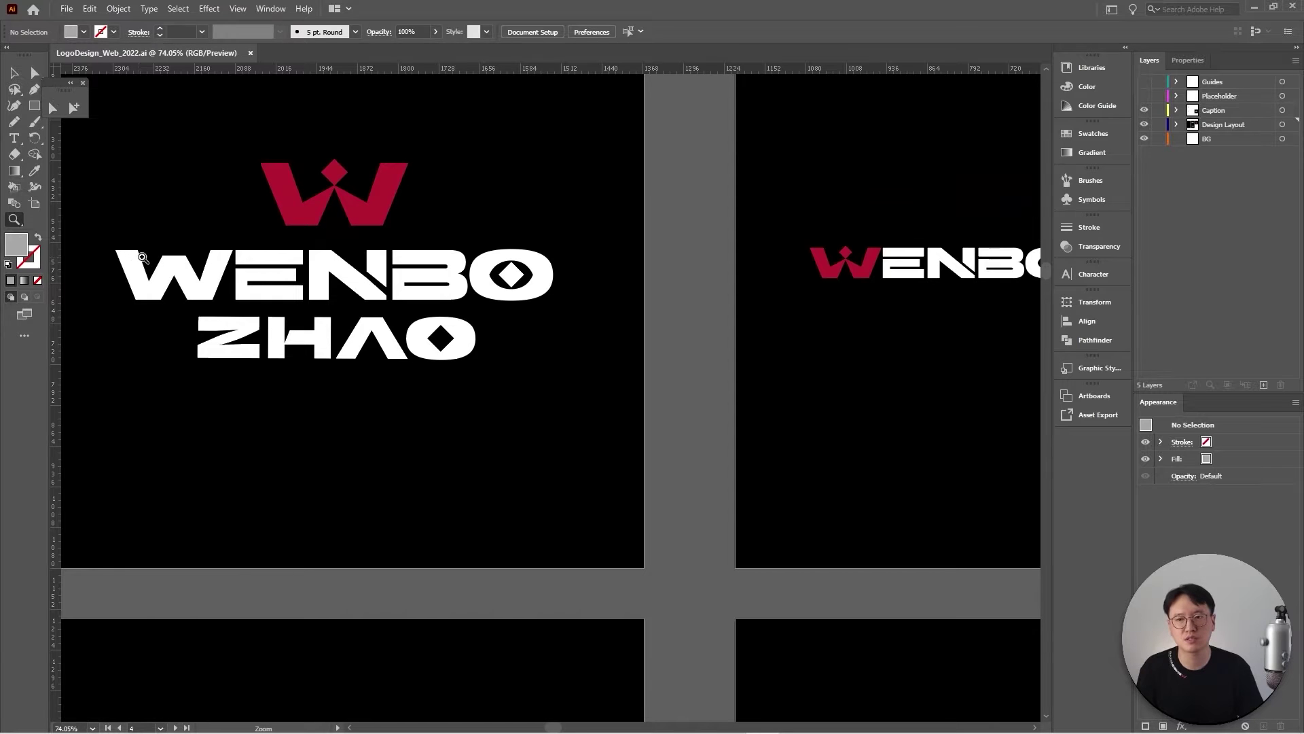
left_click_drag(267, 254, 459, 318)
left_click_drag(624, 348, 457, 355)
left_click_drag(693, 364, 401, 344)
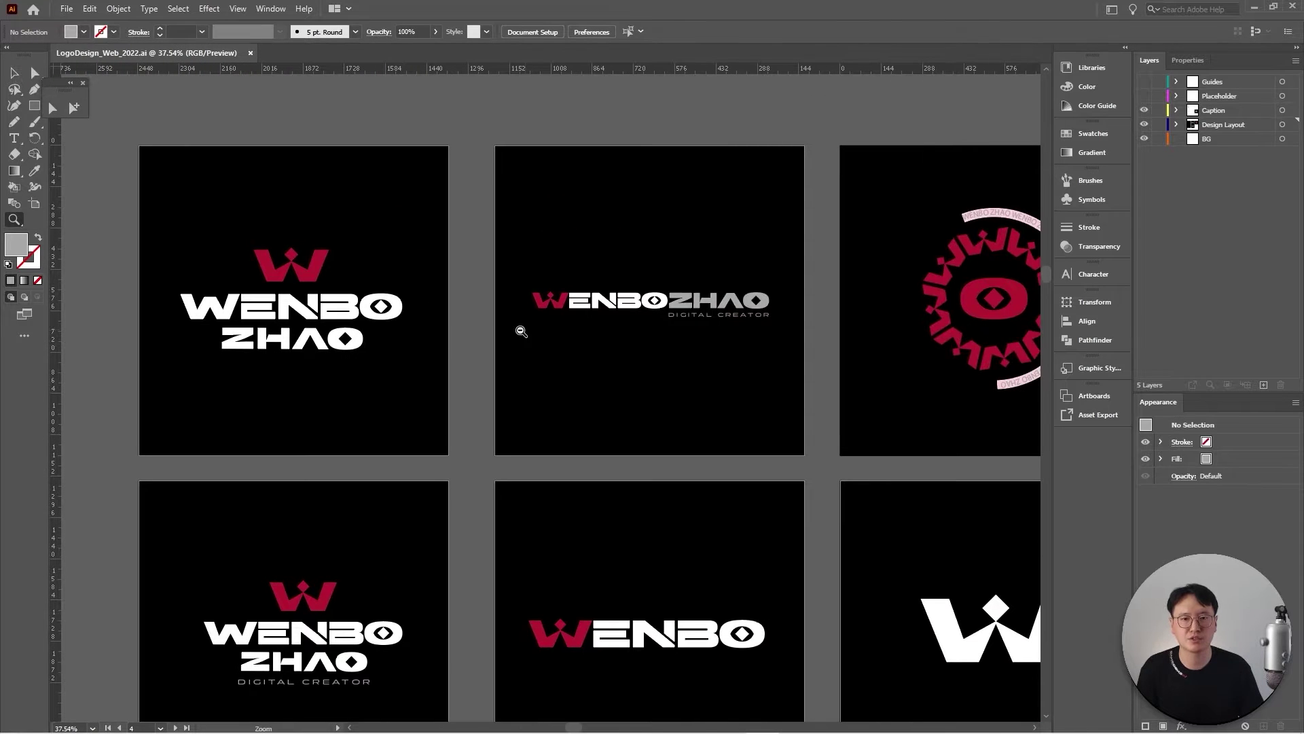
left_click_drag(518, 328, 461, 342)
scroll(462, 342, "down", 1)
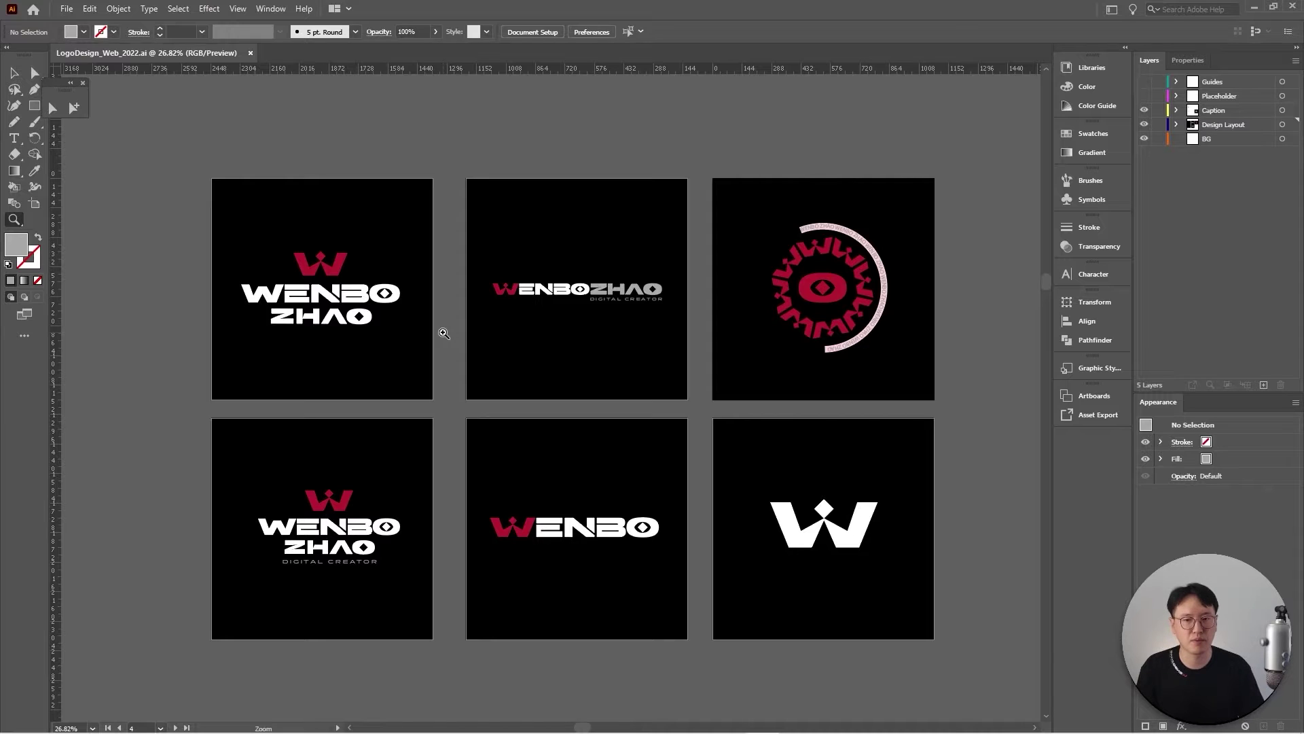
scroll(356, 592, "up", 1, "alt")
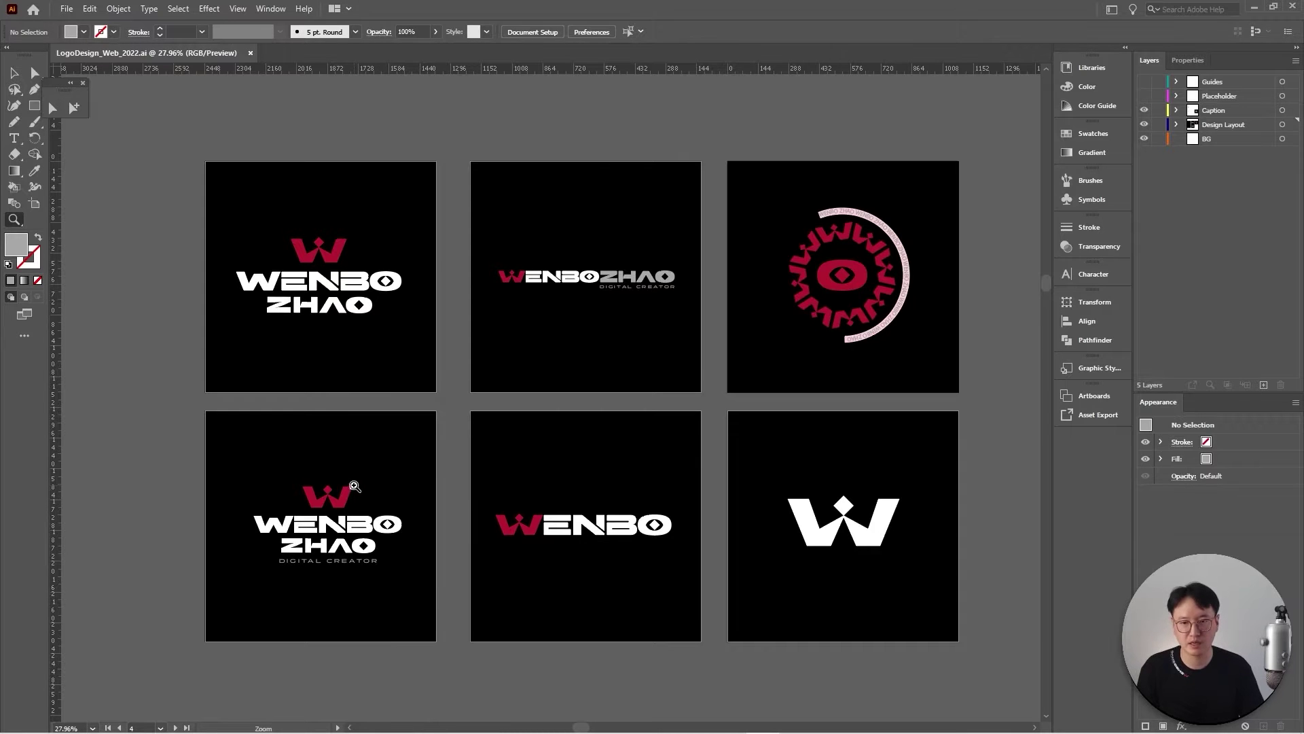
Zoom in on and centre the lower-left WENBO ZHAO artboard.
left_click(352, 488)
scroll(419, 470, "up", 2, "alt")
left_click_drag(474, 458, 583, 329)
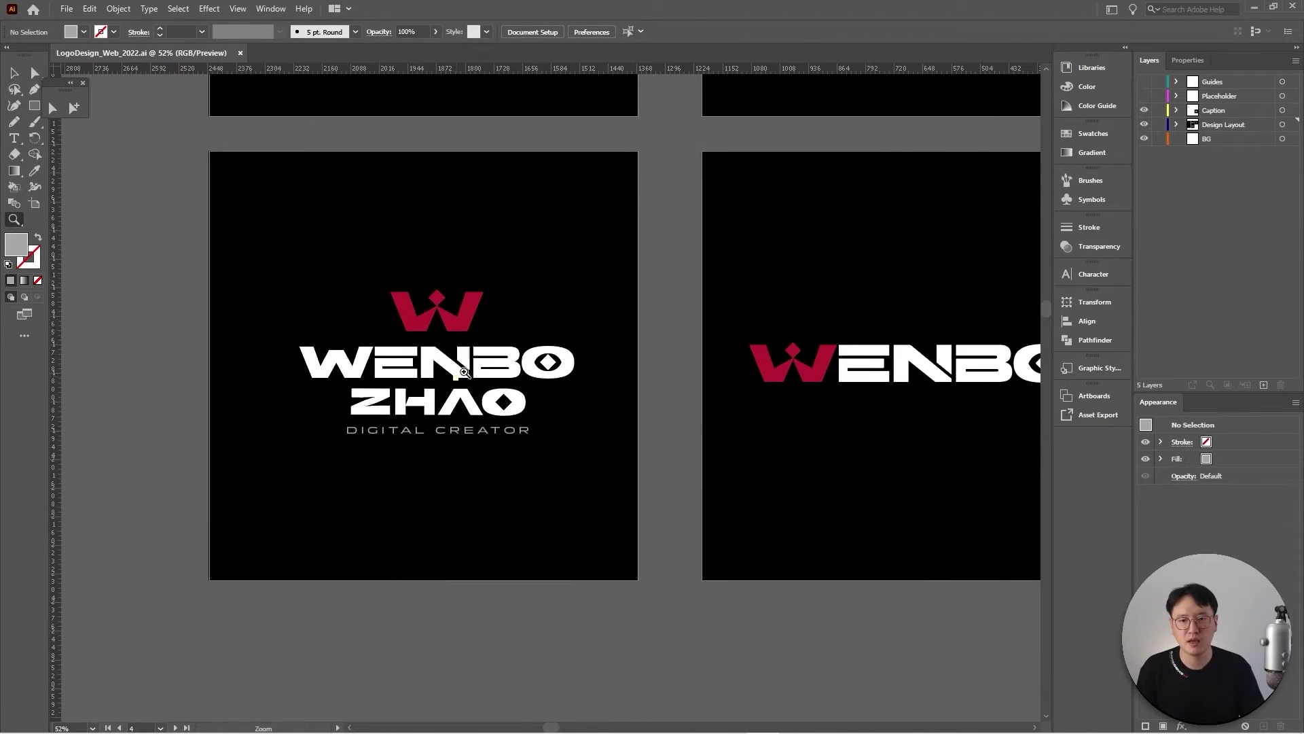
left_click_drag(461, 379, 582, 389)
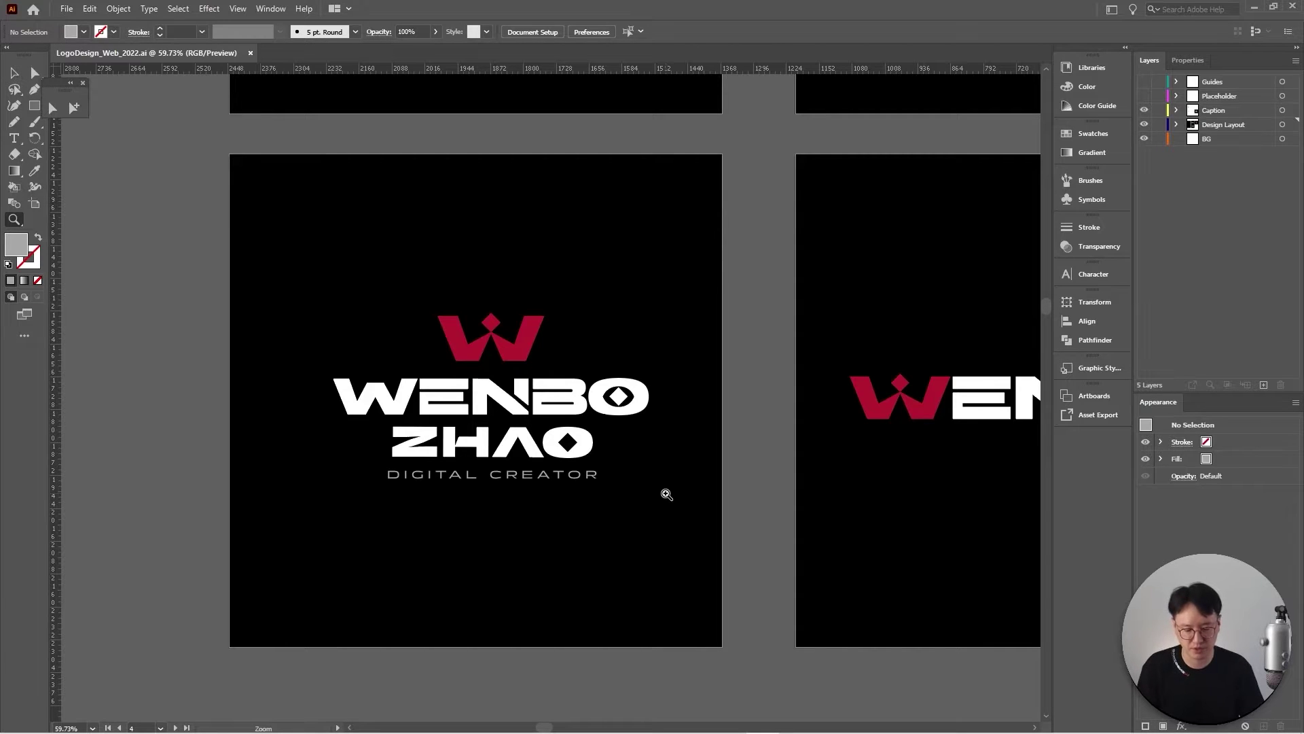
key("t")
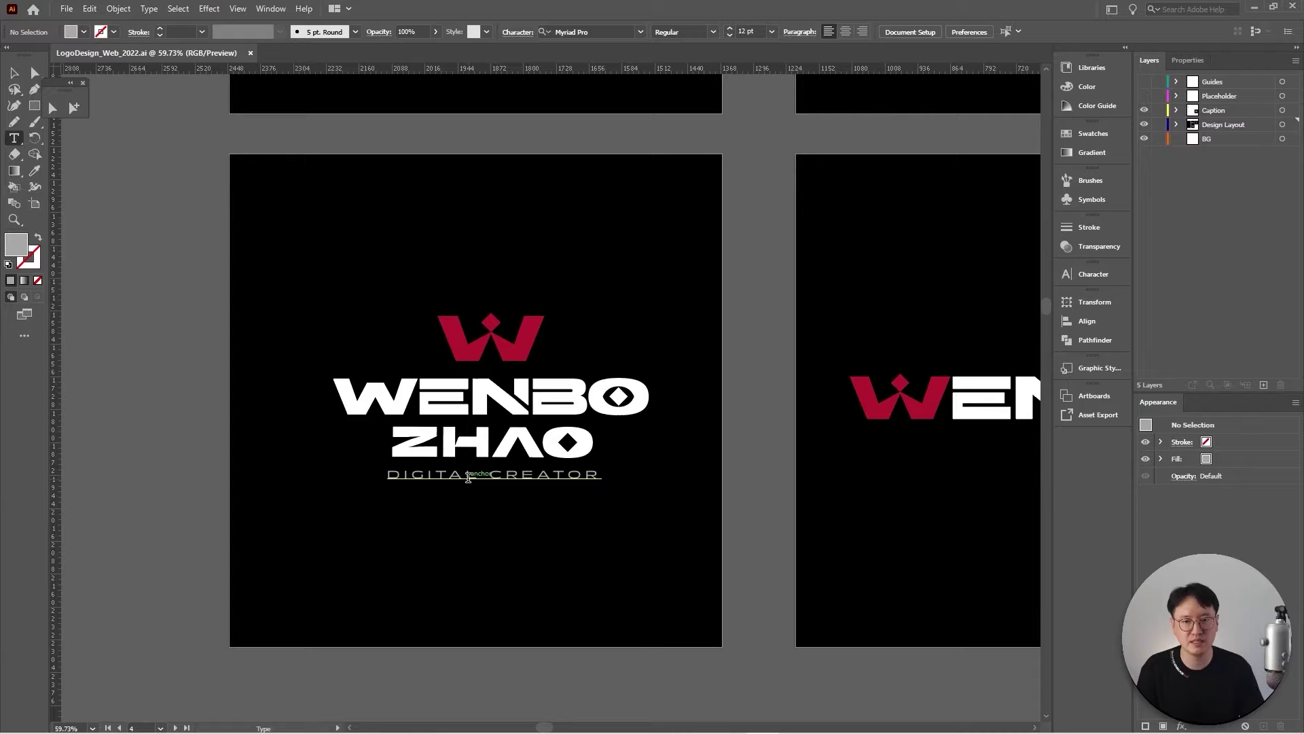
left_click(455, 474)
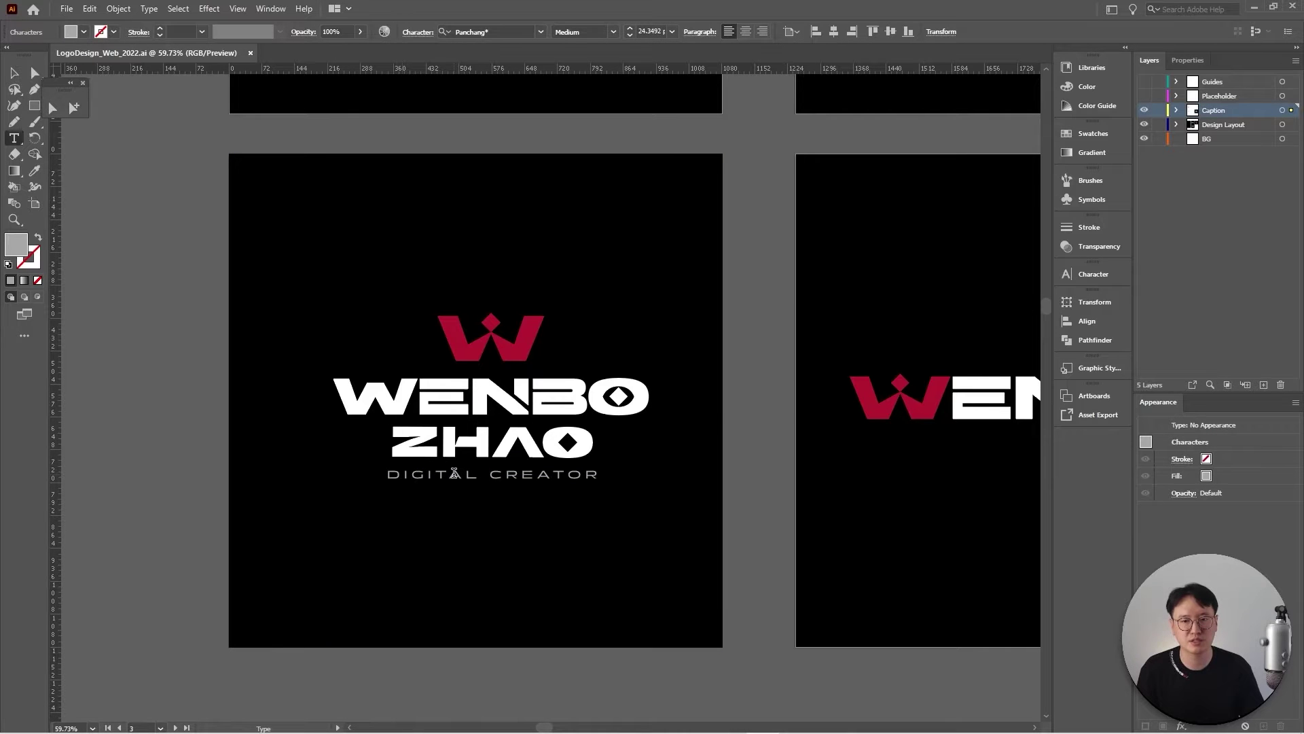
left_click_drag(405, 475, 570, 477)
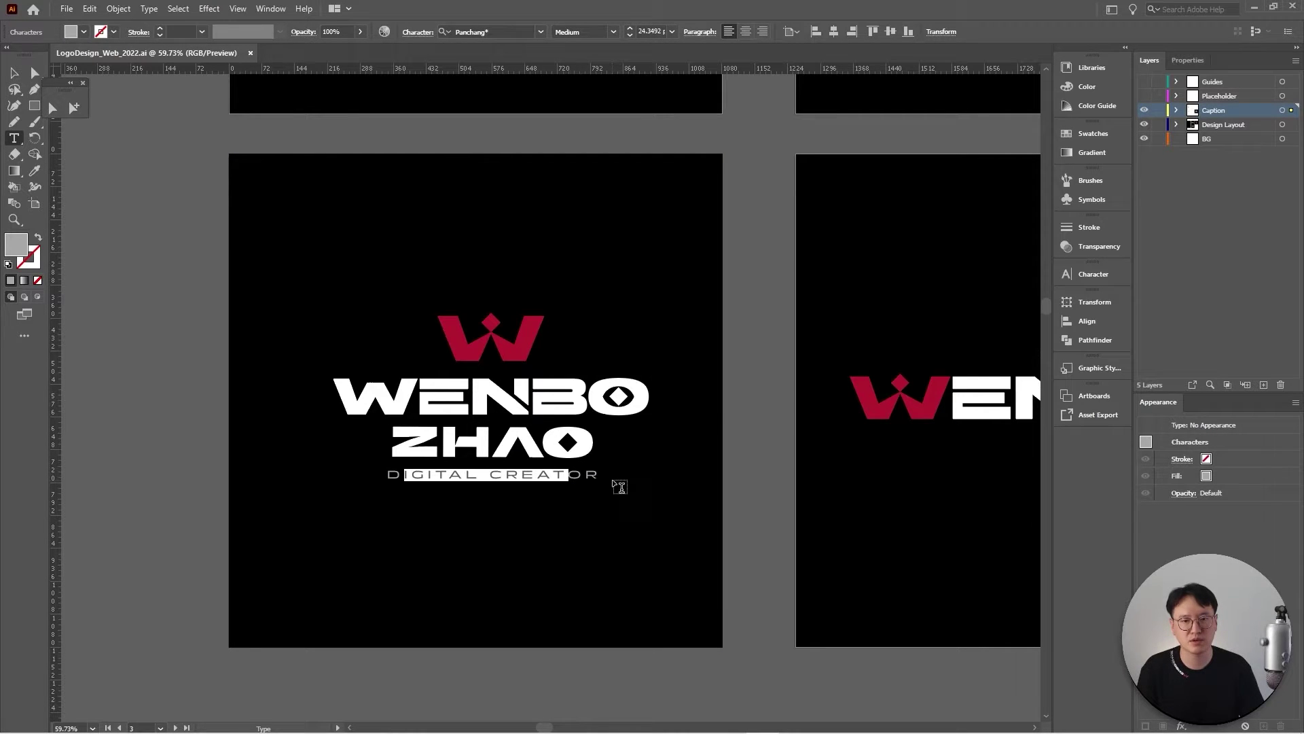
key("BackSpace")
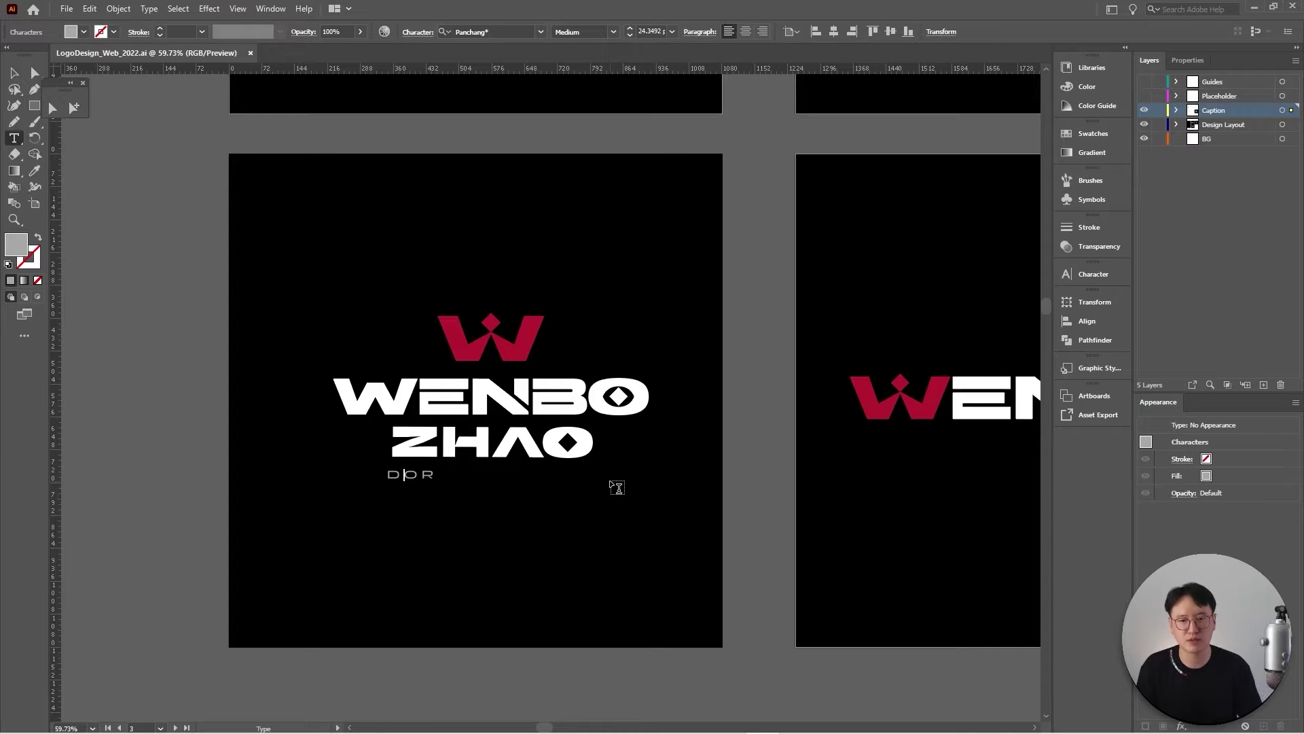
key("ctrl+z")
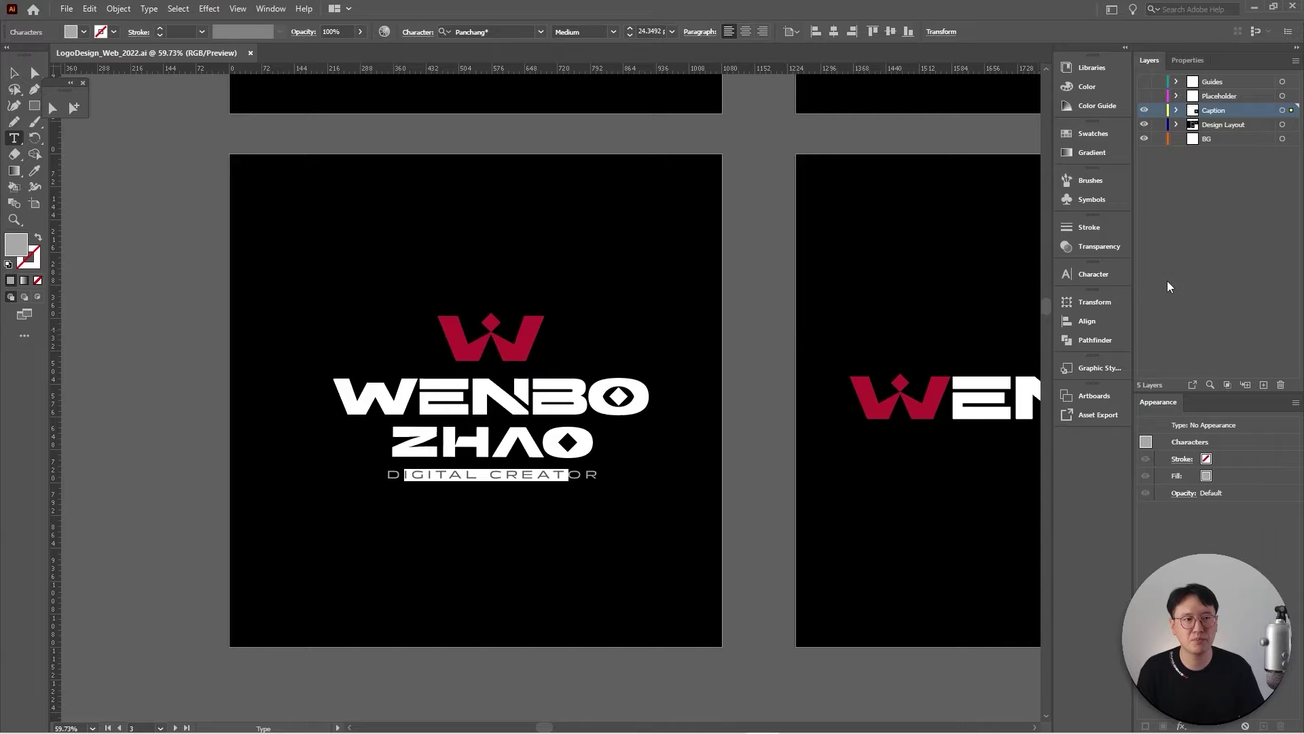
left_click(1211, 266)
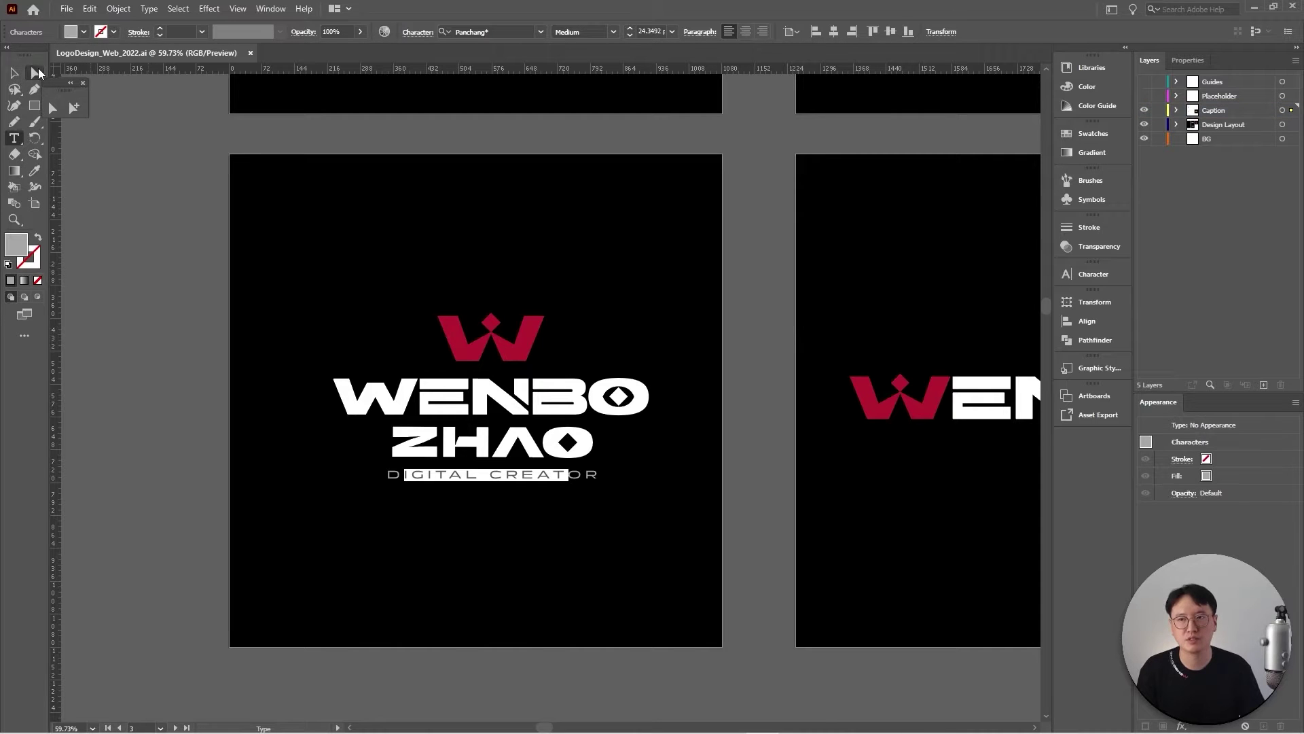
Convert the selected DIGITAL CREATOR caption to outlines with Type > Create Outlines.
left_click(35, 72)
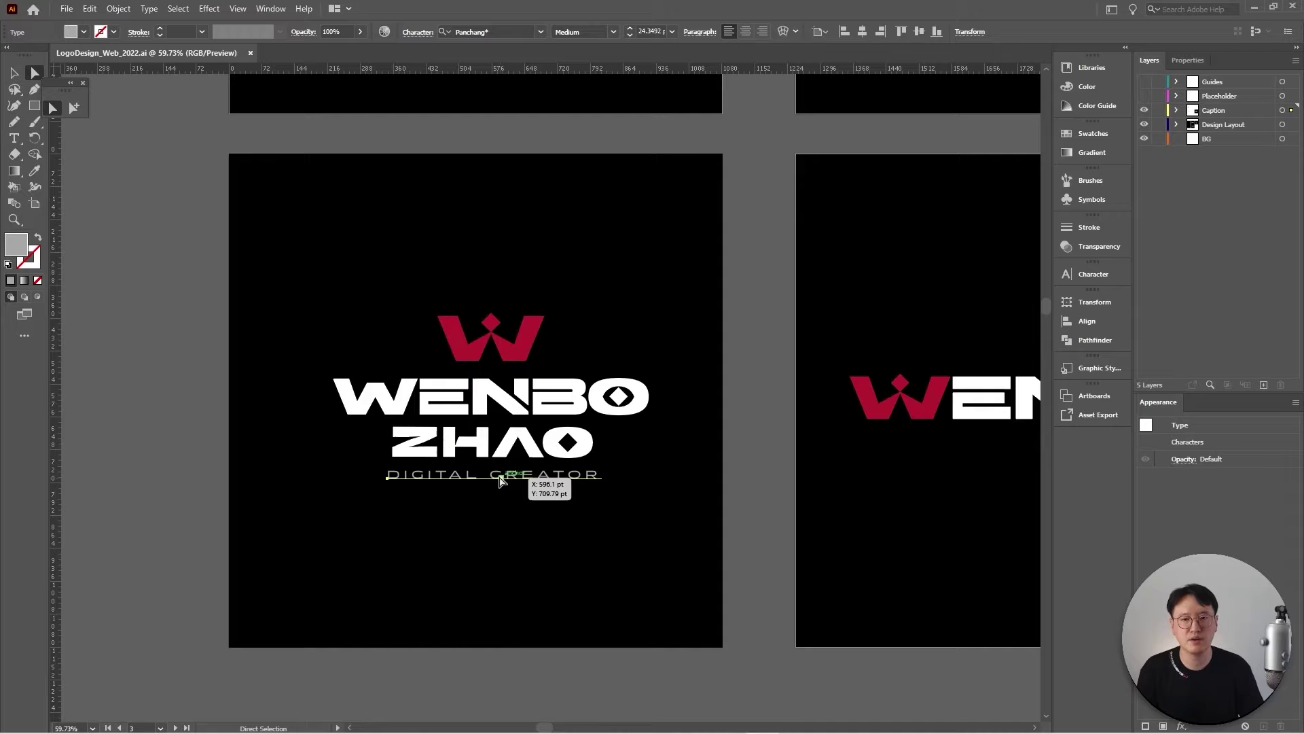
left_click(150, 9)
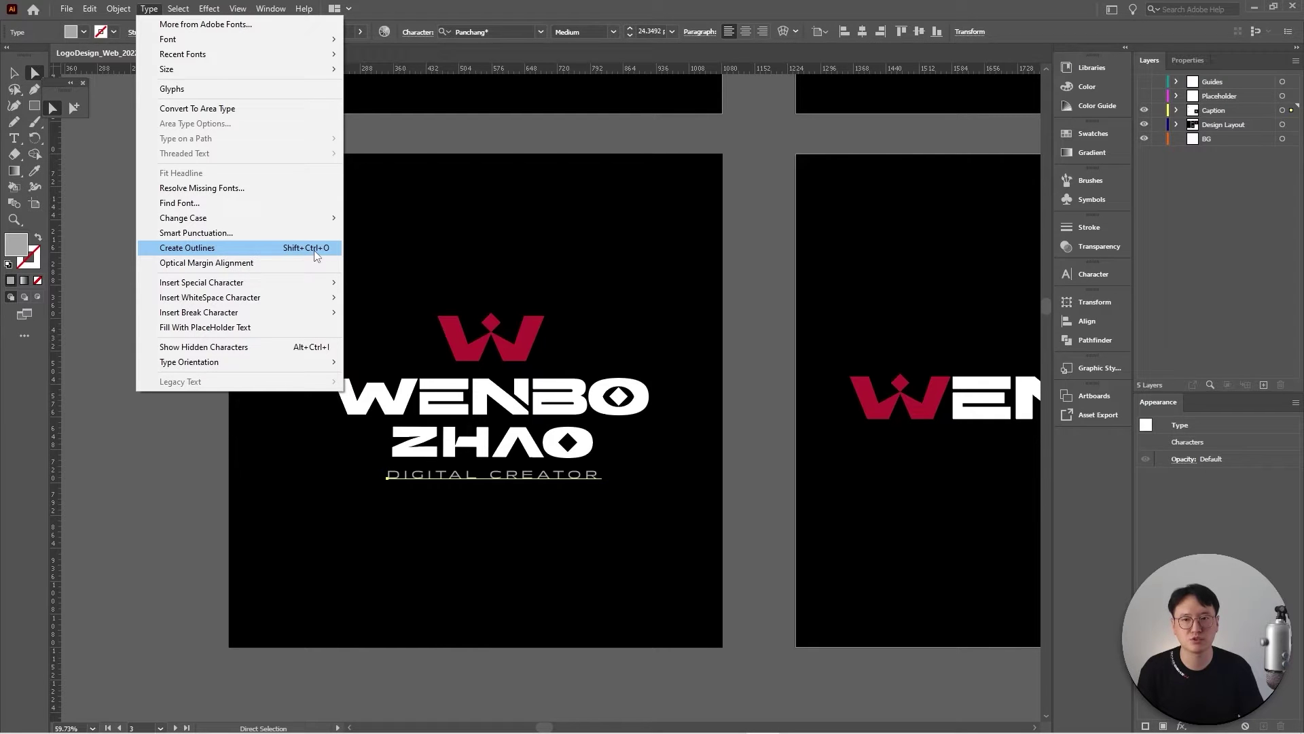
left_click(268, 256)
Zoom in on the outlined caption letters, then zoom back out to the whole artboard.
key("z")
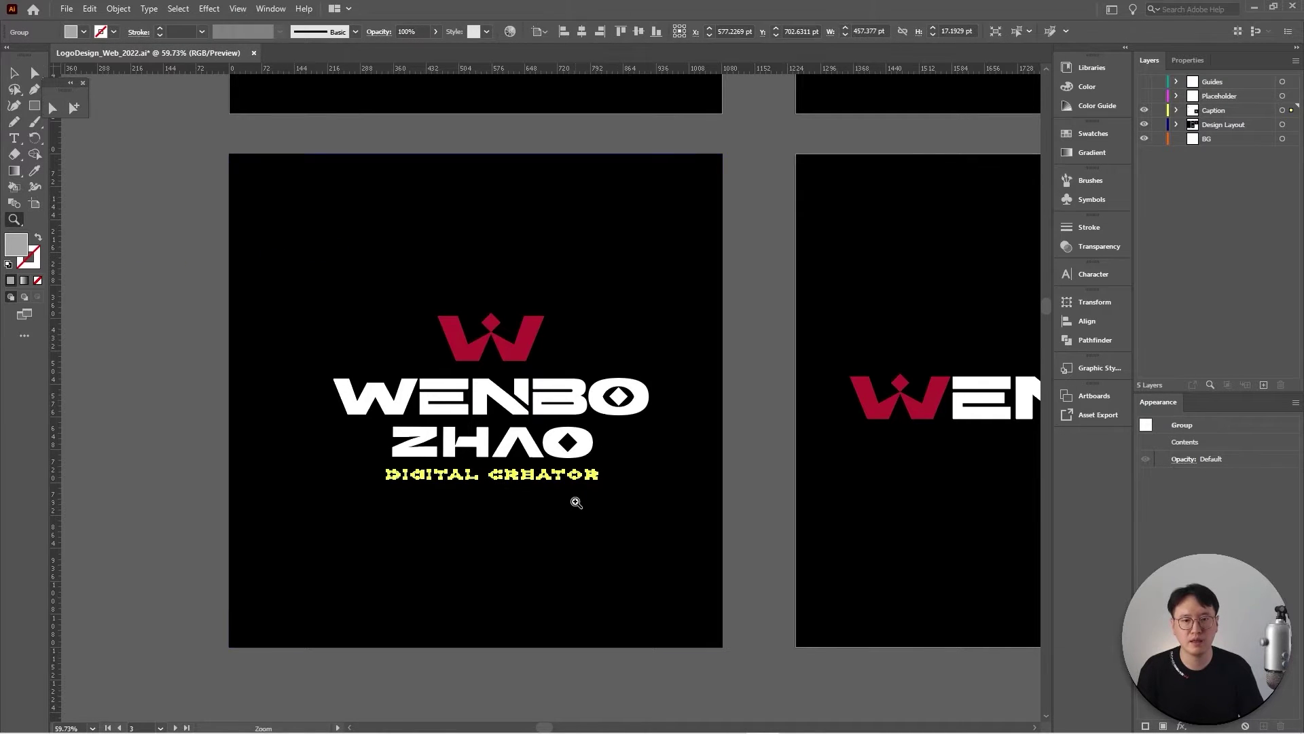
left_click(576, 501)
left_click_drag(630, 482, 679, 466)
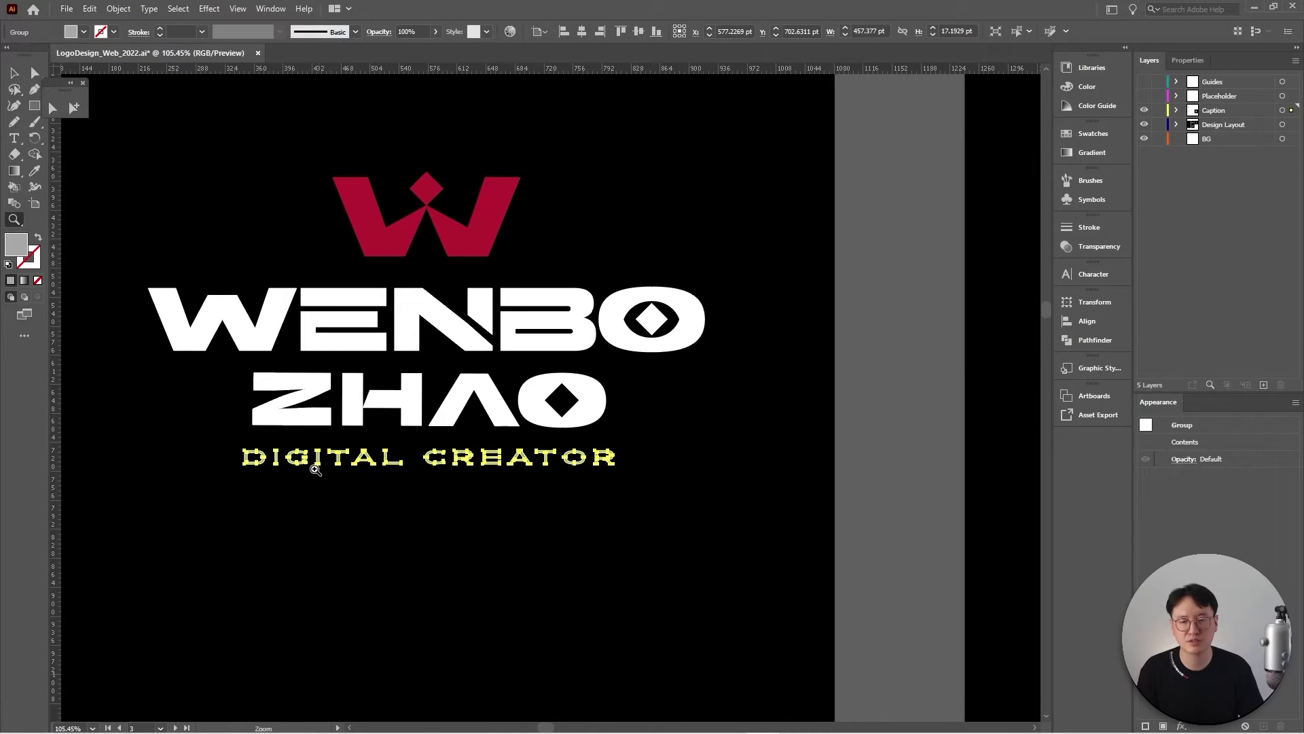
left_click_drag(289, 471, 420, 451)
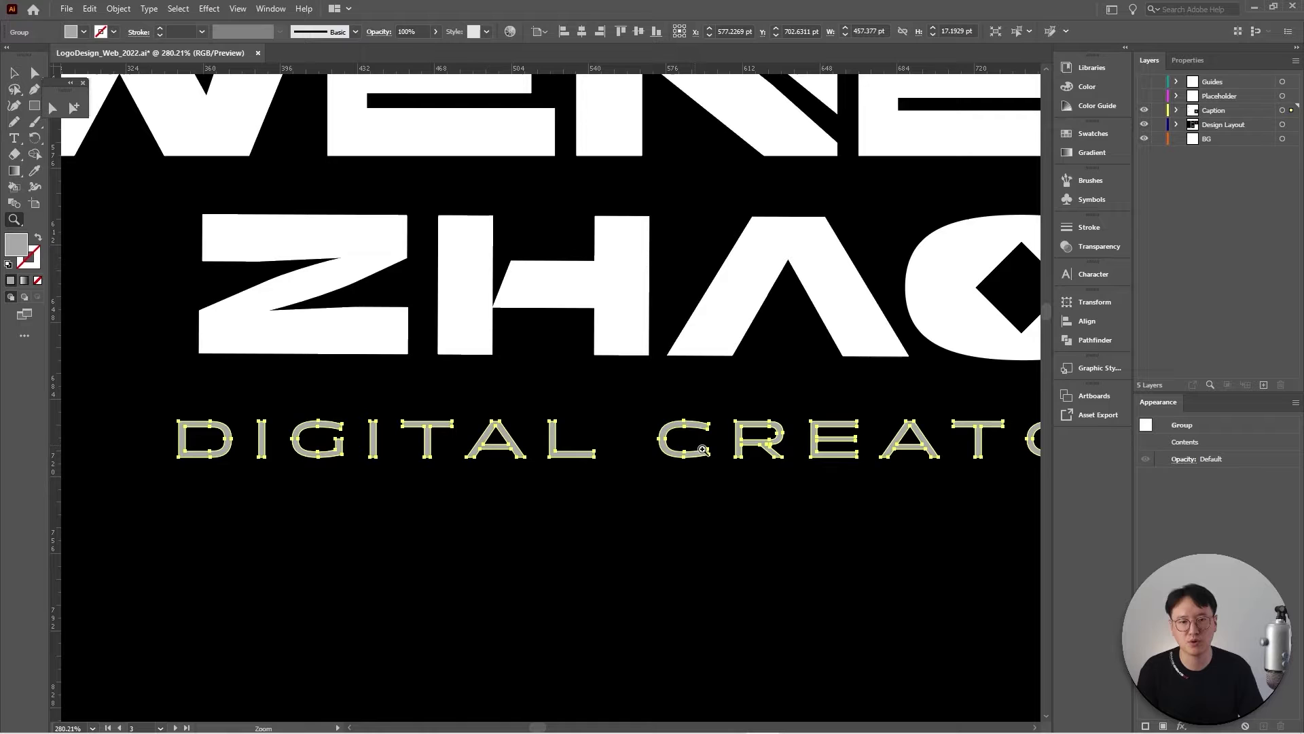
left_click_drag(727, 449, 433, 466)
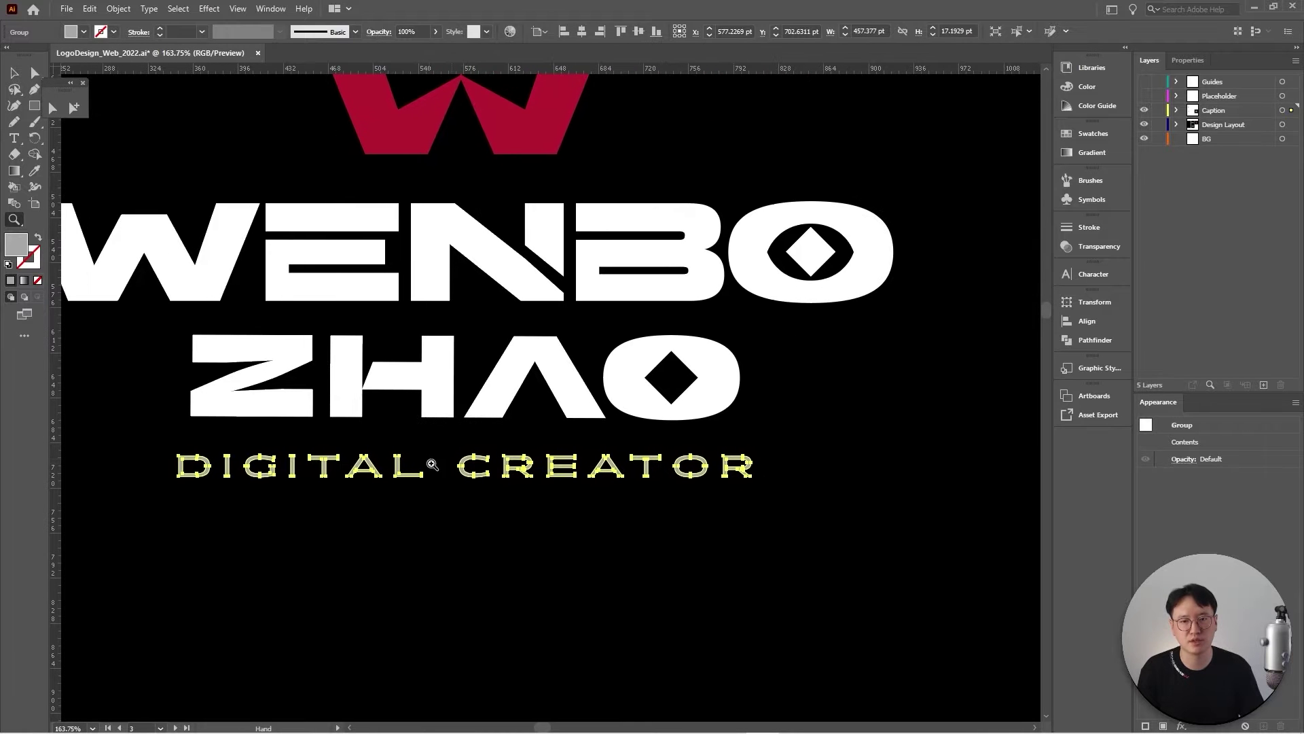
left_click_drag(684, 432, 375, 477)
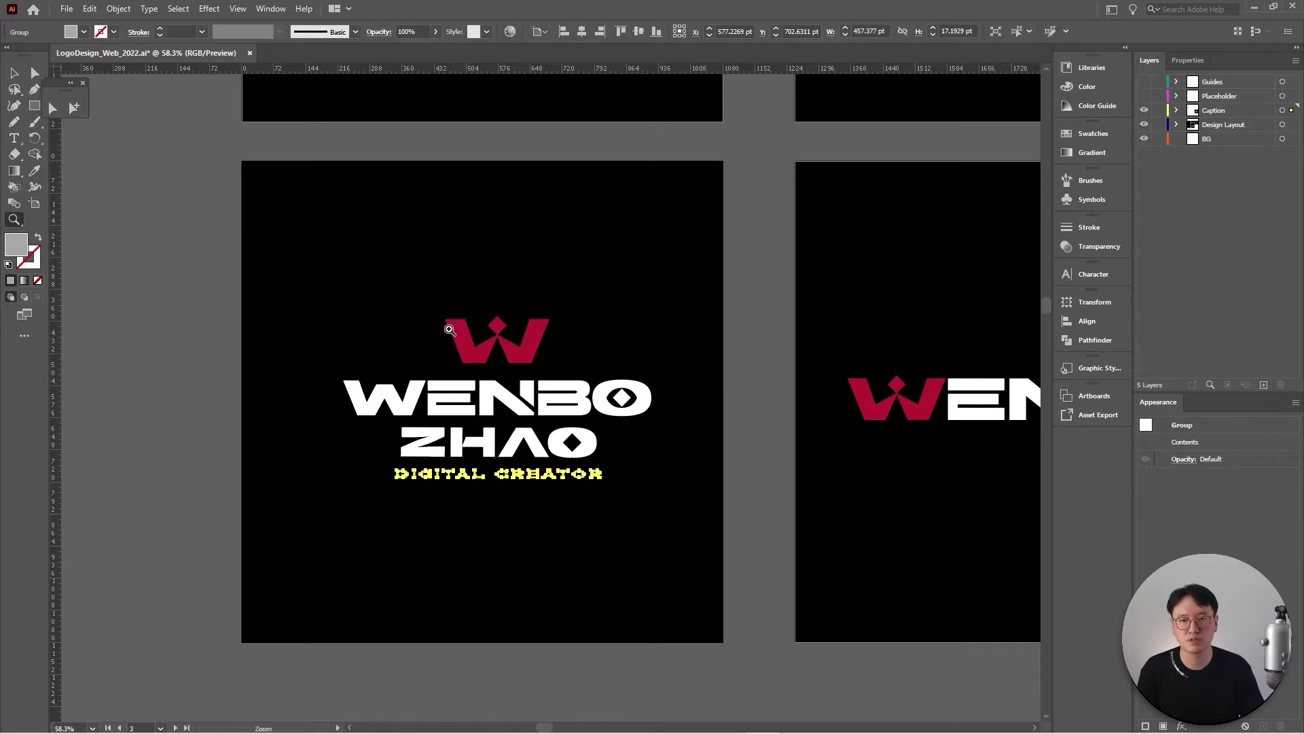
Select all of the logo's paths except the black background.
left_click(52, 108)
left_click_drag(226, 144, 758, 668)
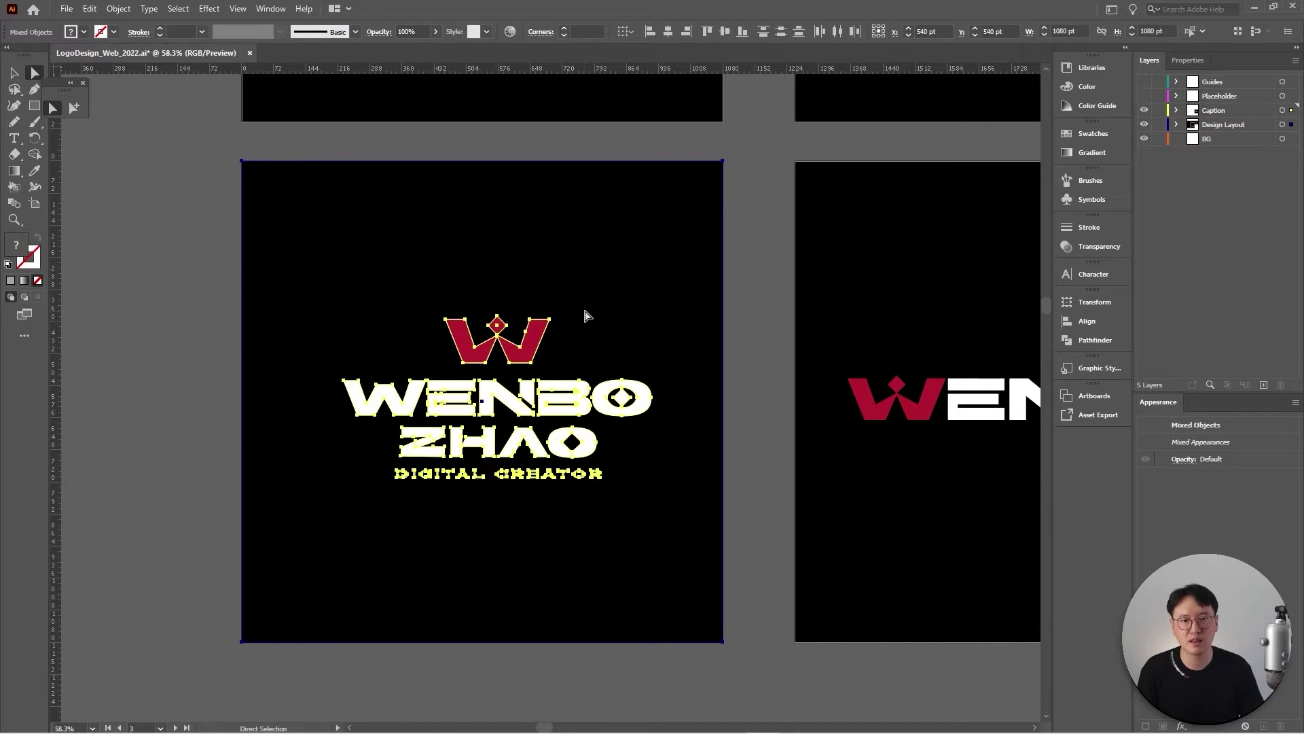
left_click(682, 260, "shift")
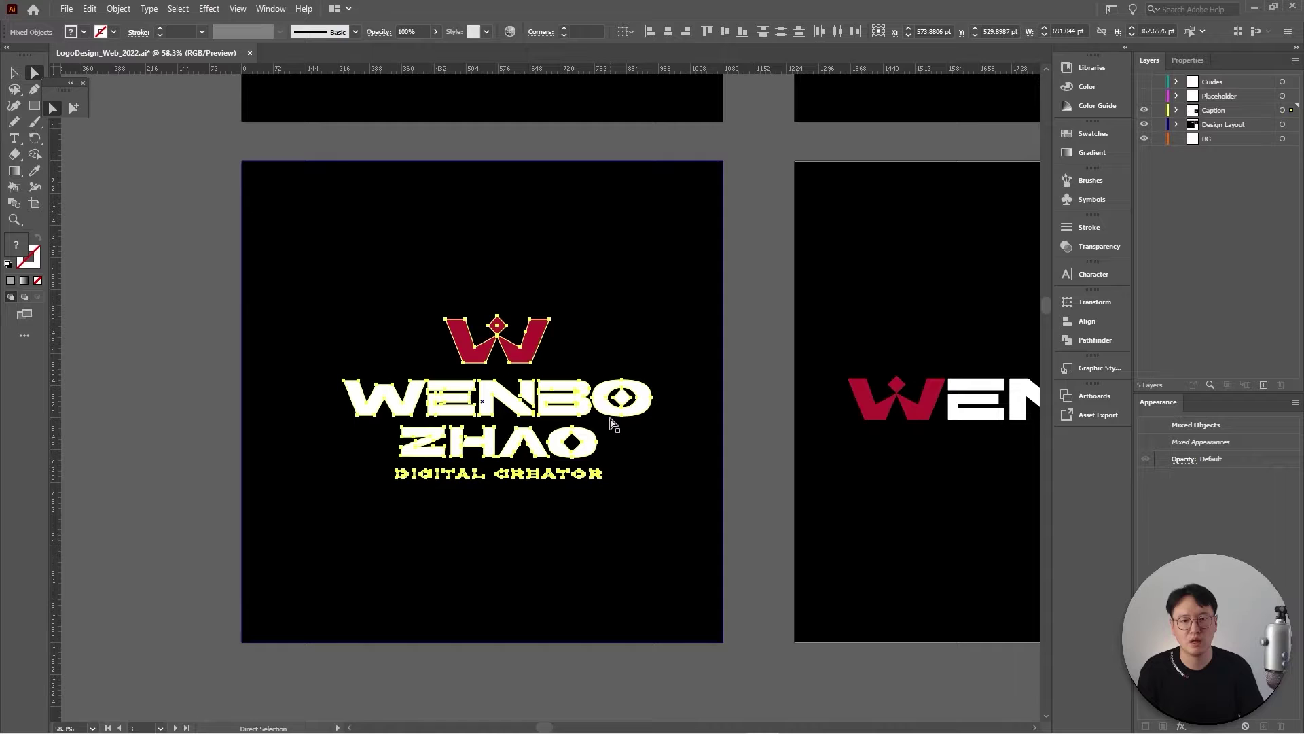
Collect the selected logo for export and export it as an SVG to a chosen folder.
right_click(610, 413)
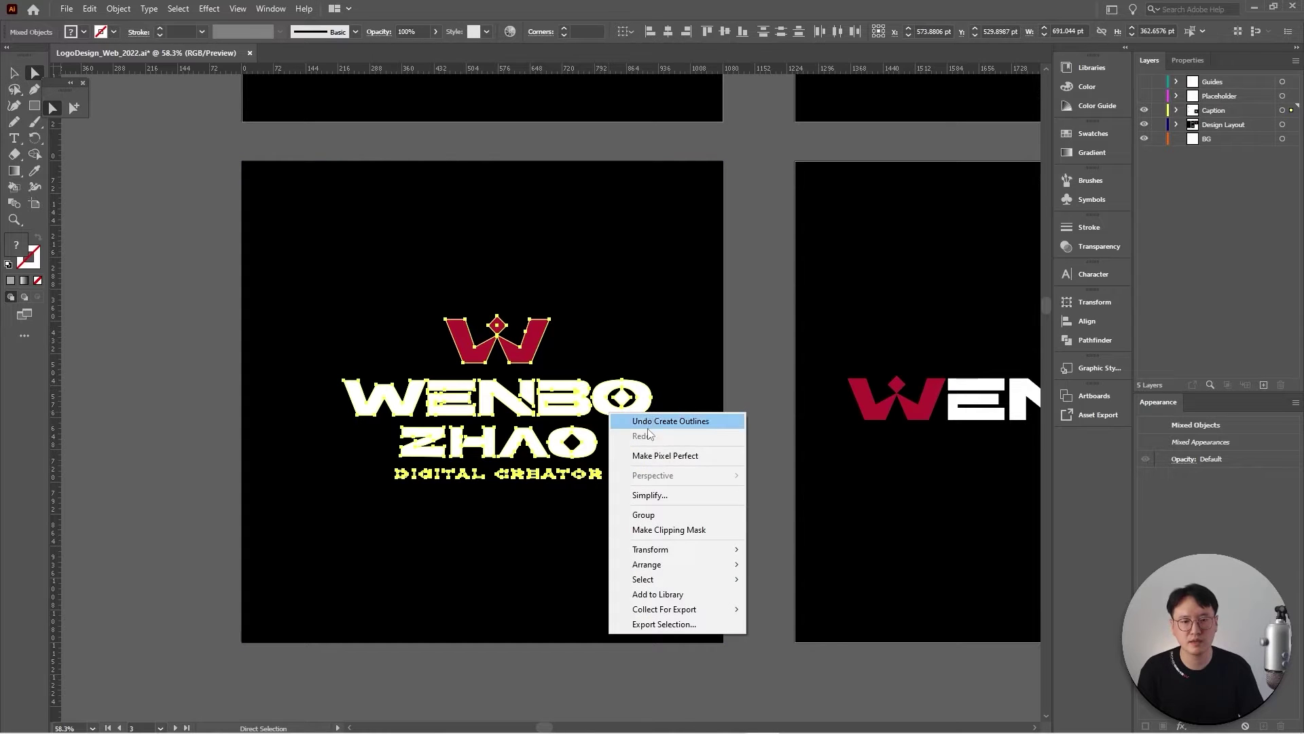
left_click(680, 625)
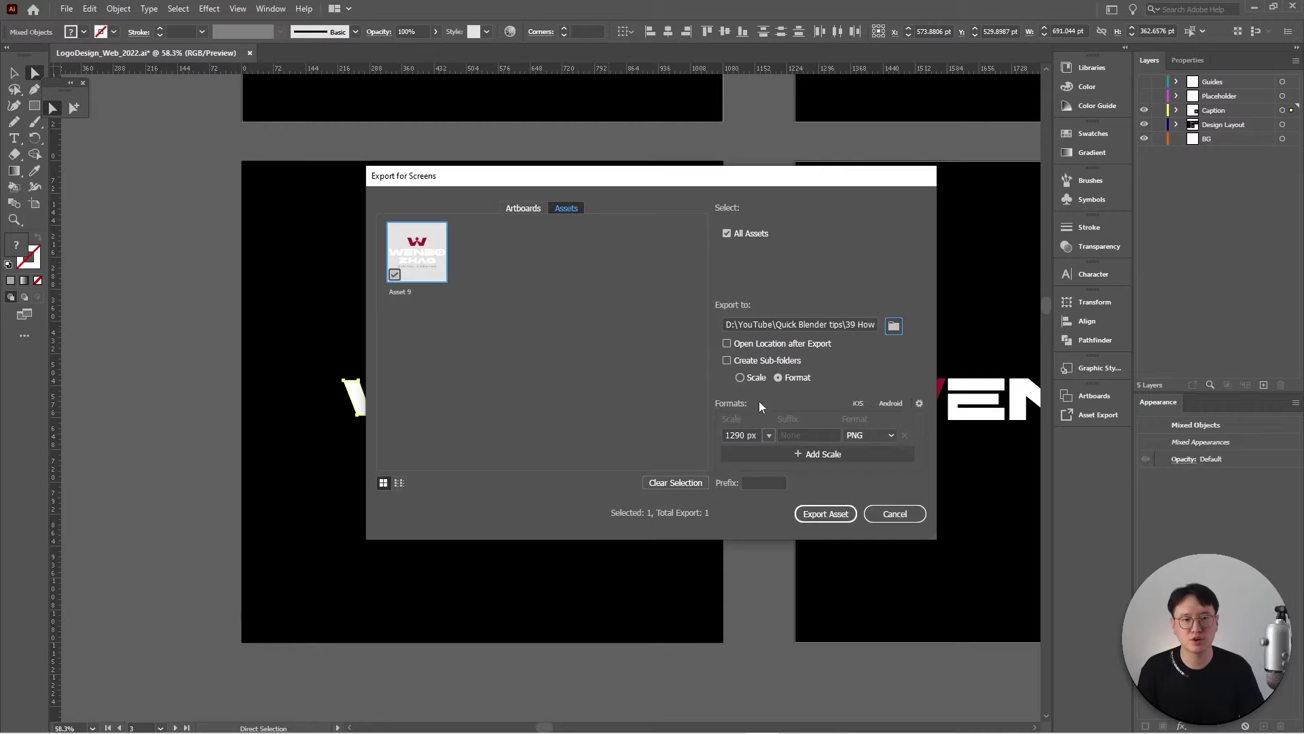
left_click(891, 435)
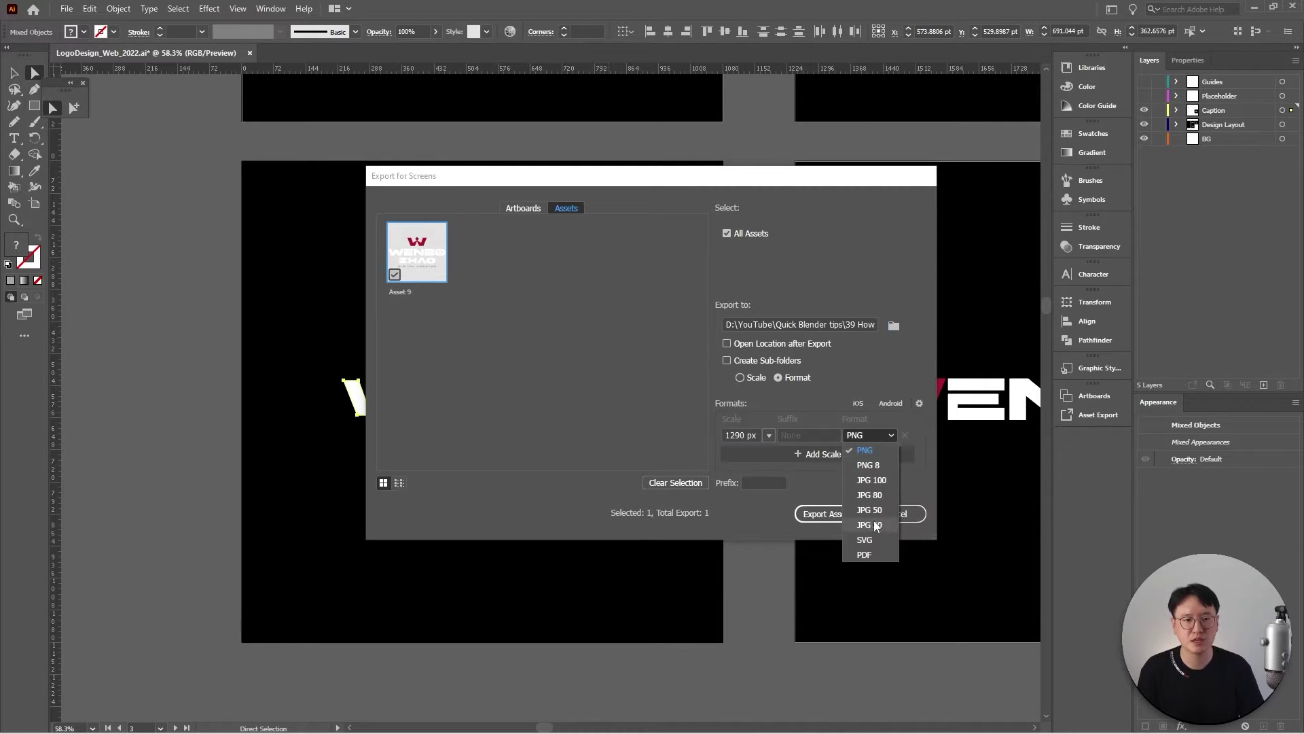
left_click(875, 540)
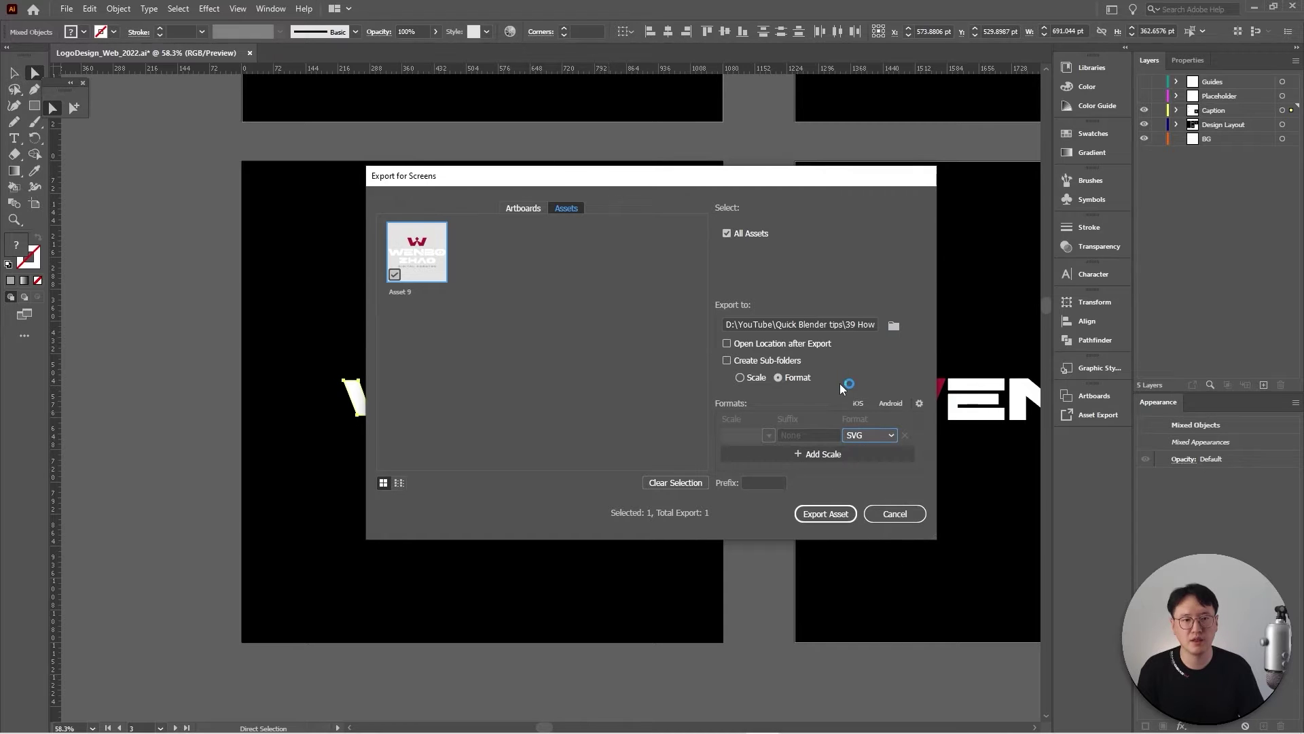
left_click(894, 326)
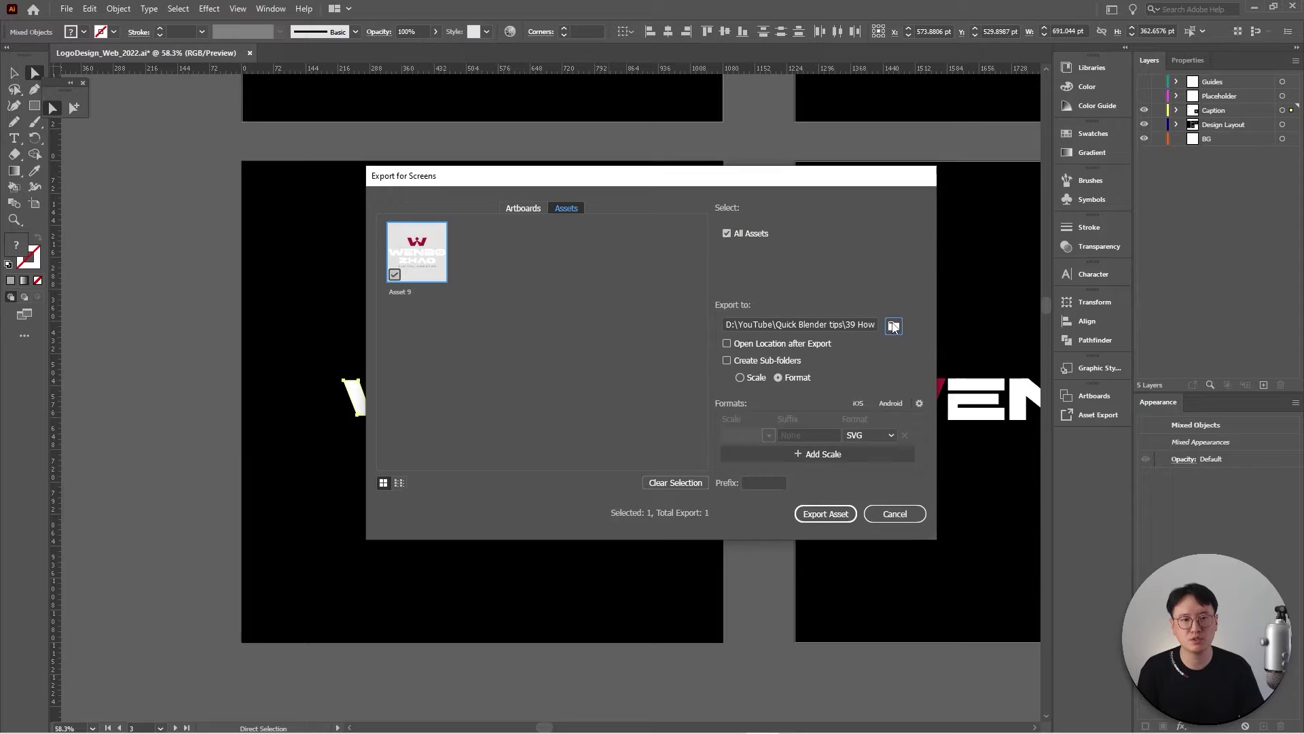
key("Return")
left_click(813, 518)
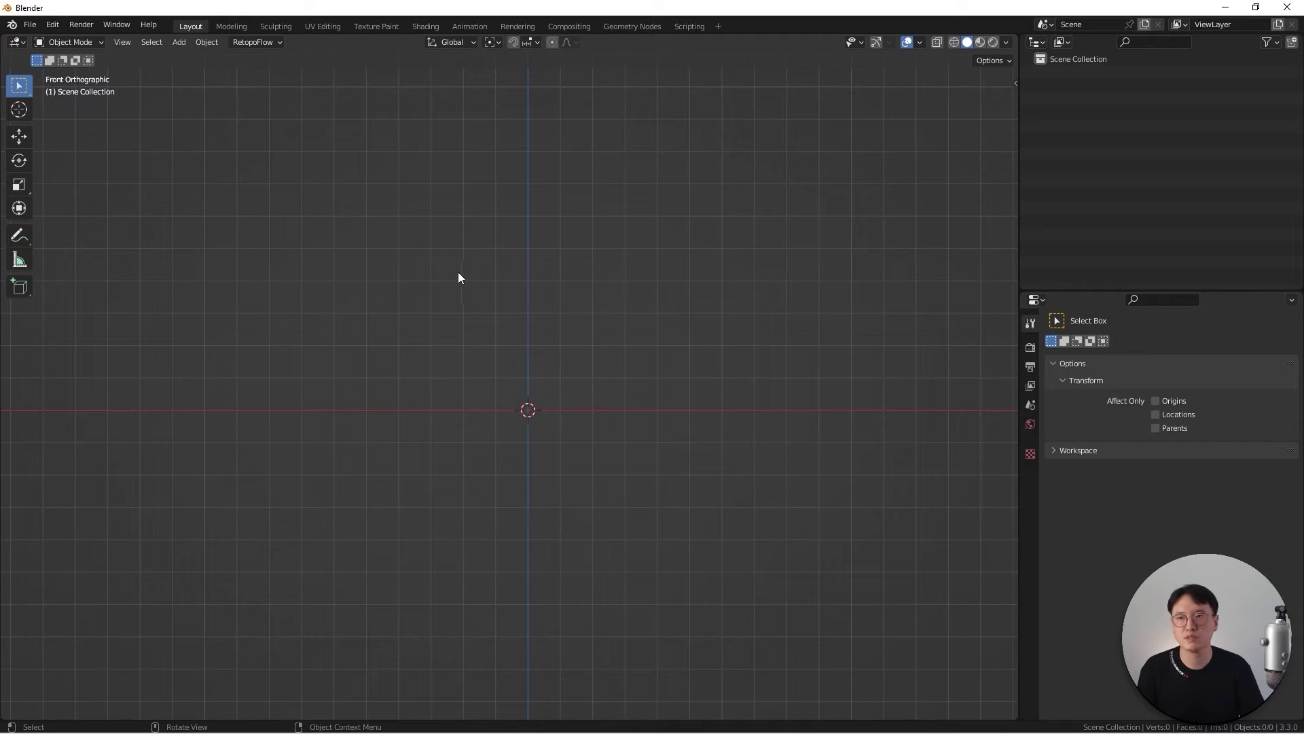
Import Asset 9.svg through File > Import > Scalable Vector Graphics.
left_click(30, 25)
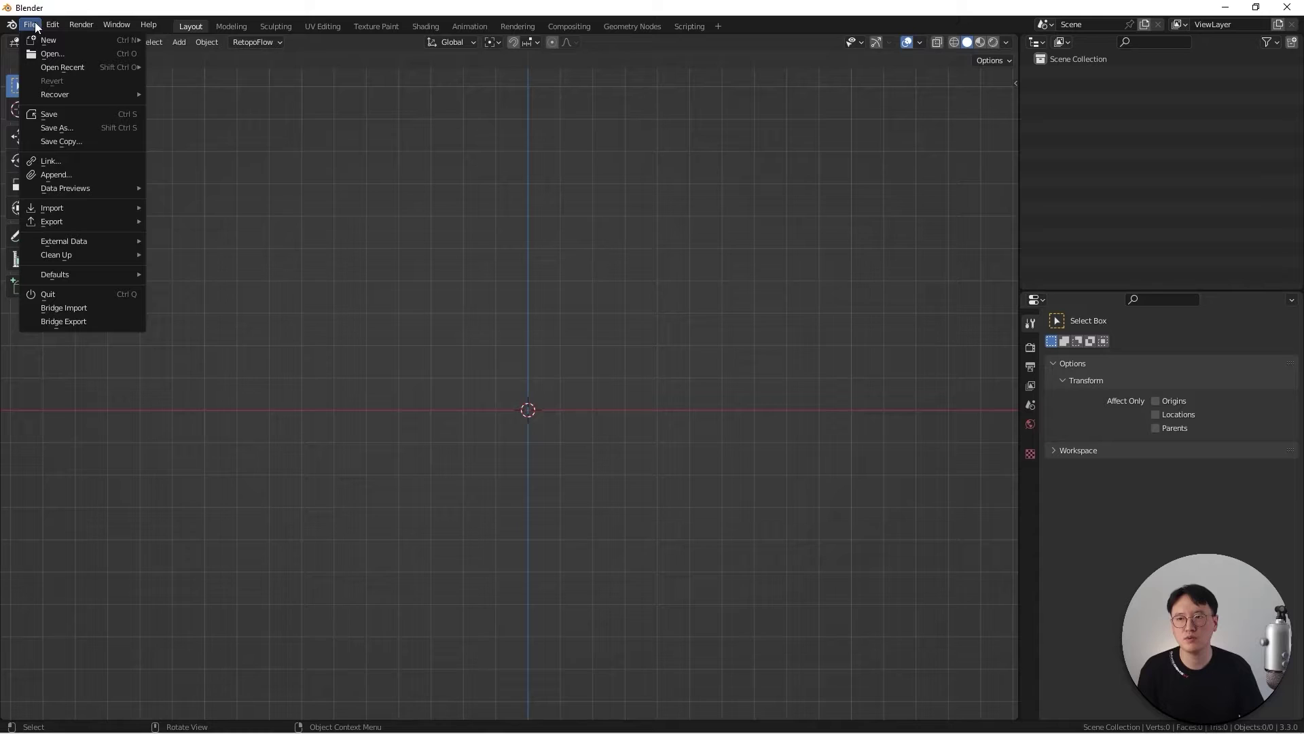
mouse_move(79, 208)
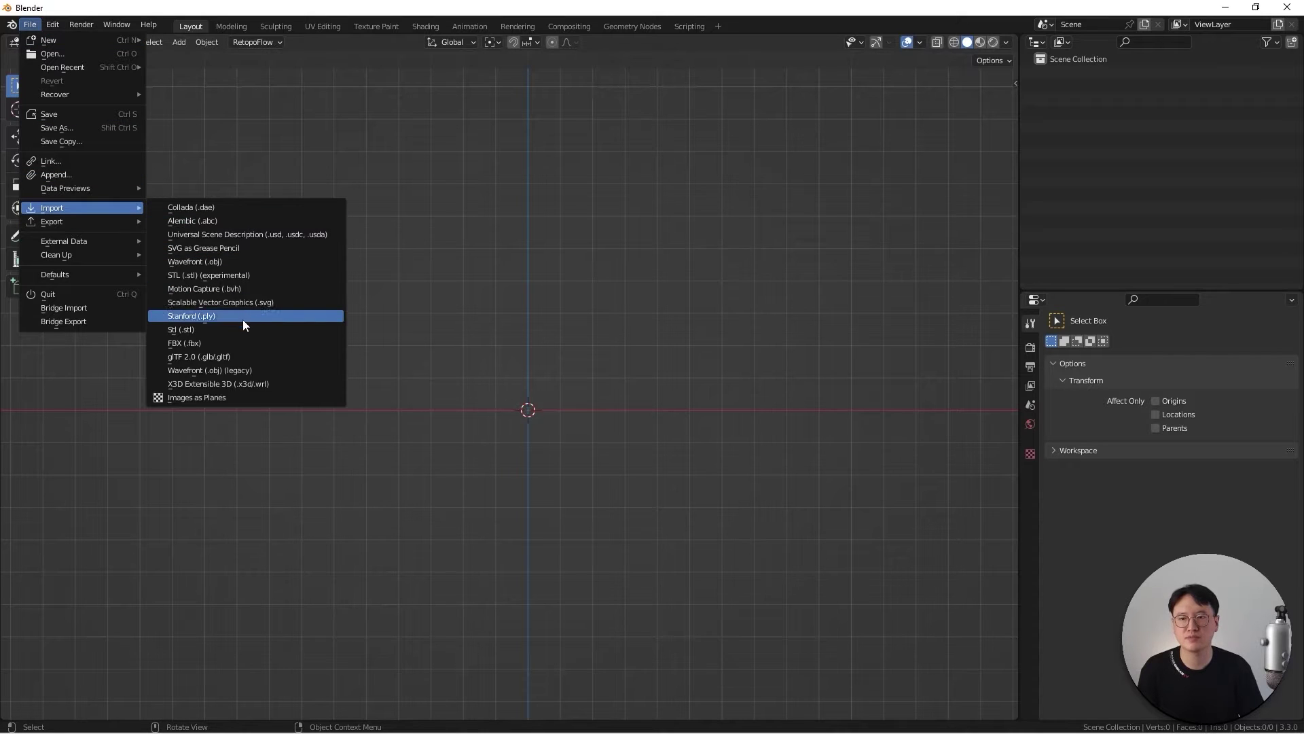
left_click(274, 302)
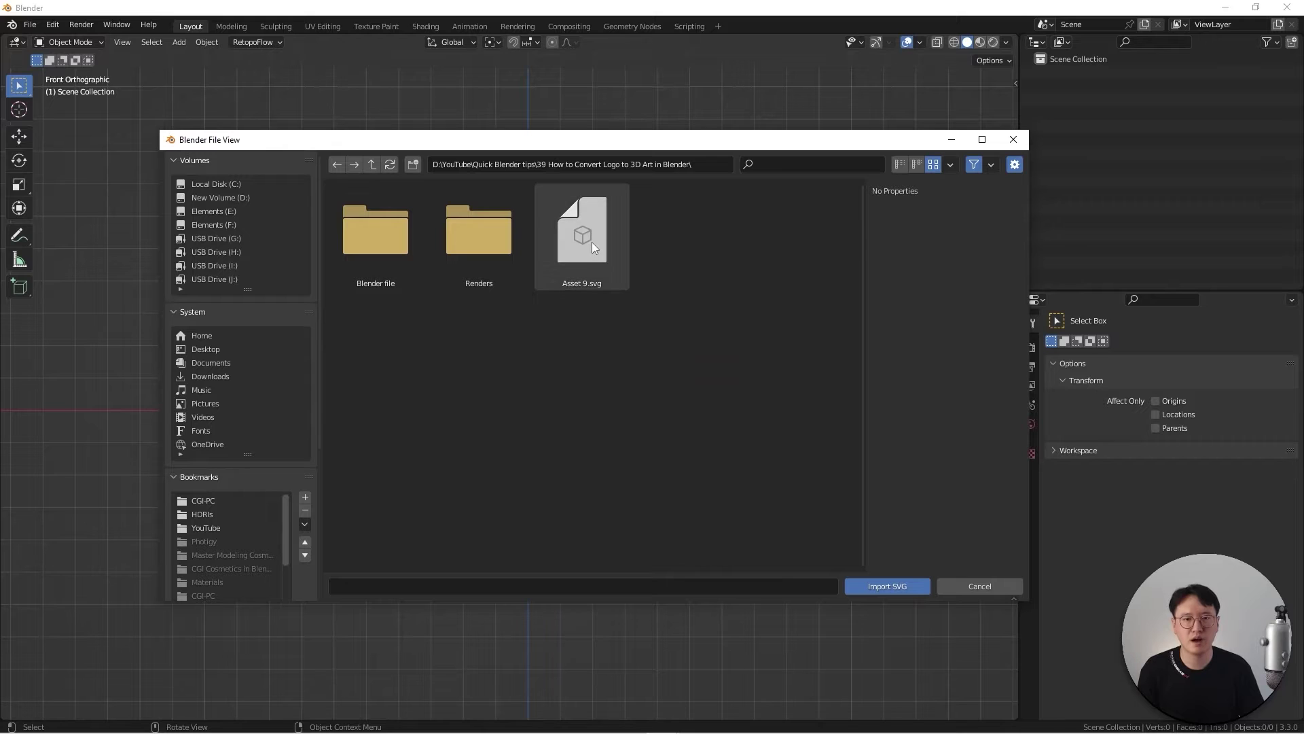
left_click(586, 249)
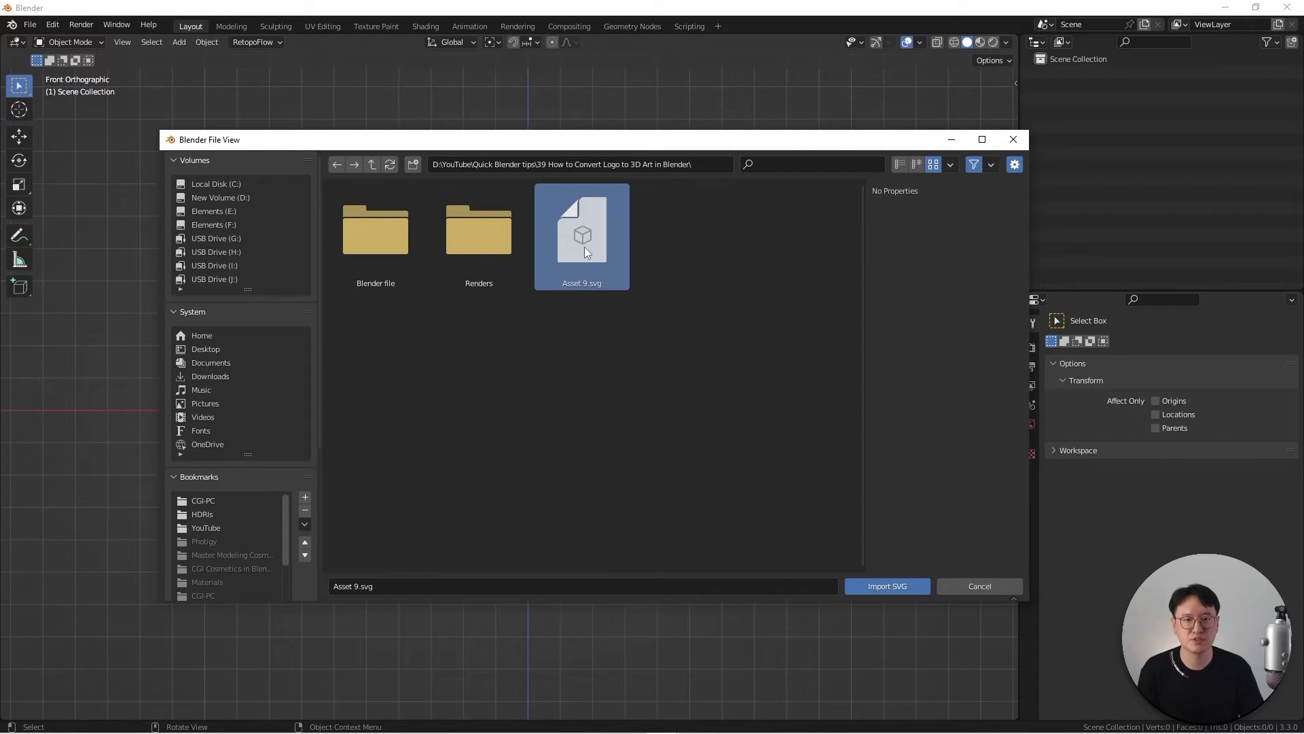
left_click(877, 587)
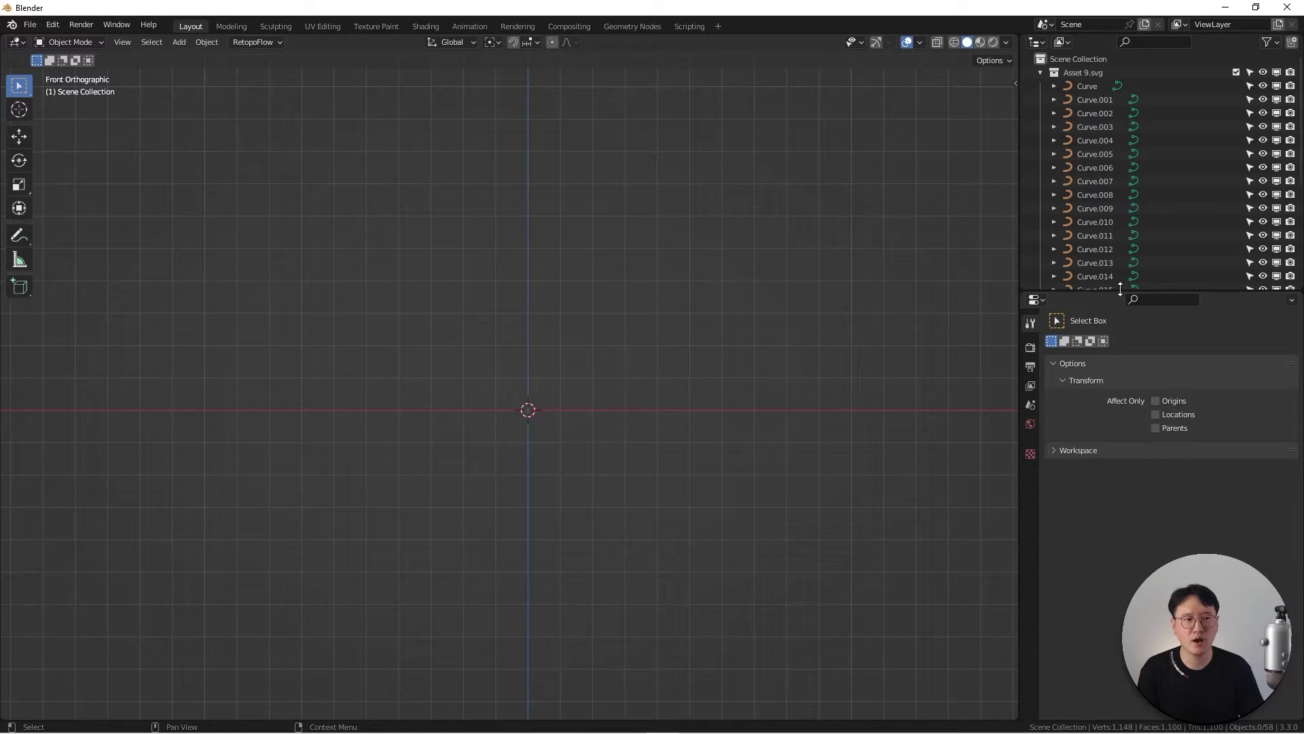
Make the outliner taller and switch the viewport to top view on the logo.
left_click_drag(1119, 294, 1119, 564)
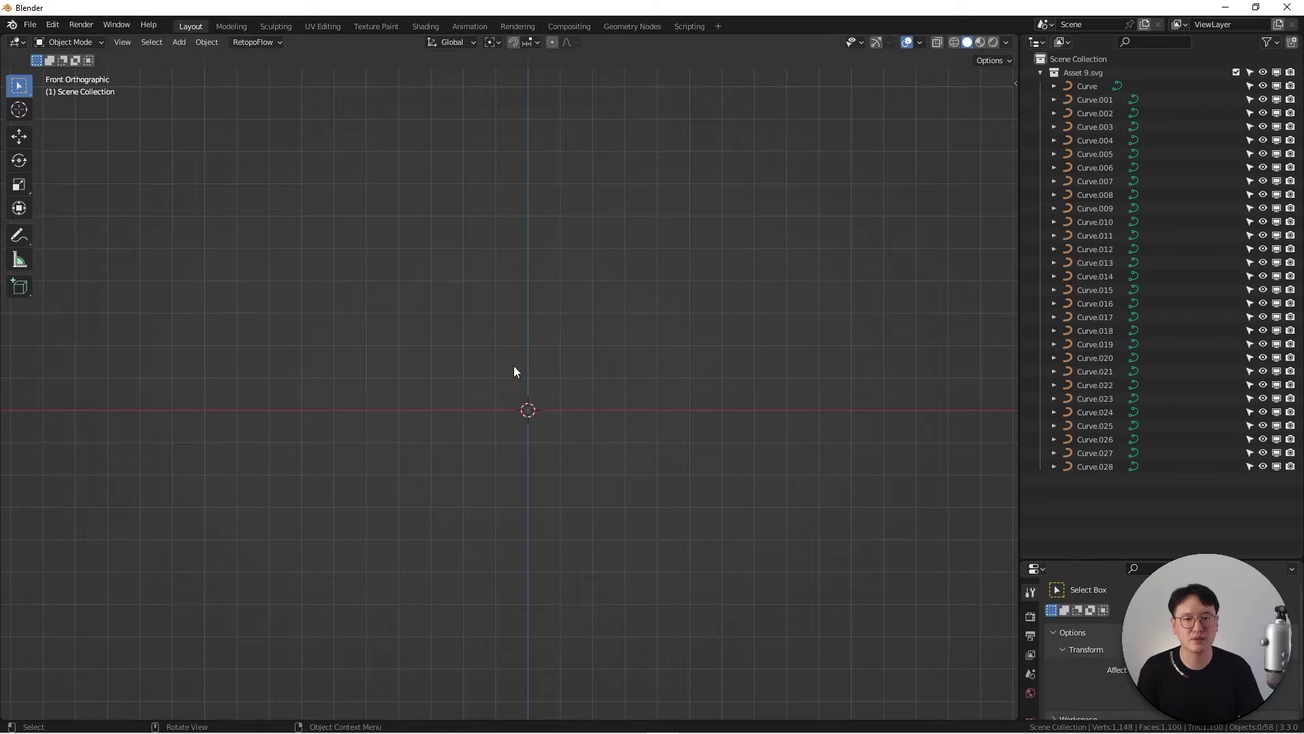
middle_click_drag(515, 355, 425, 279)
key("KP_7")
scroll(671, 237, "up", 9)
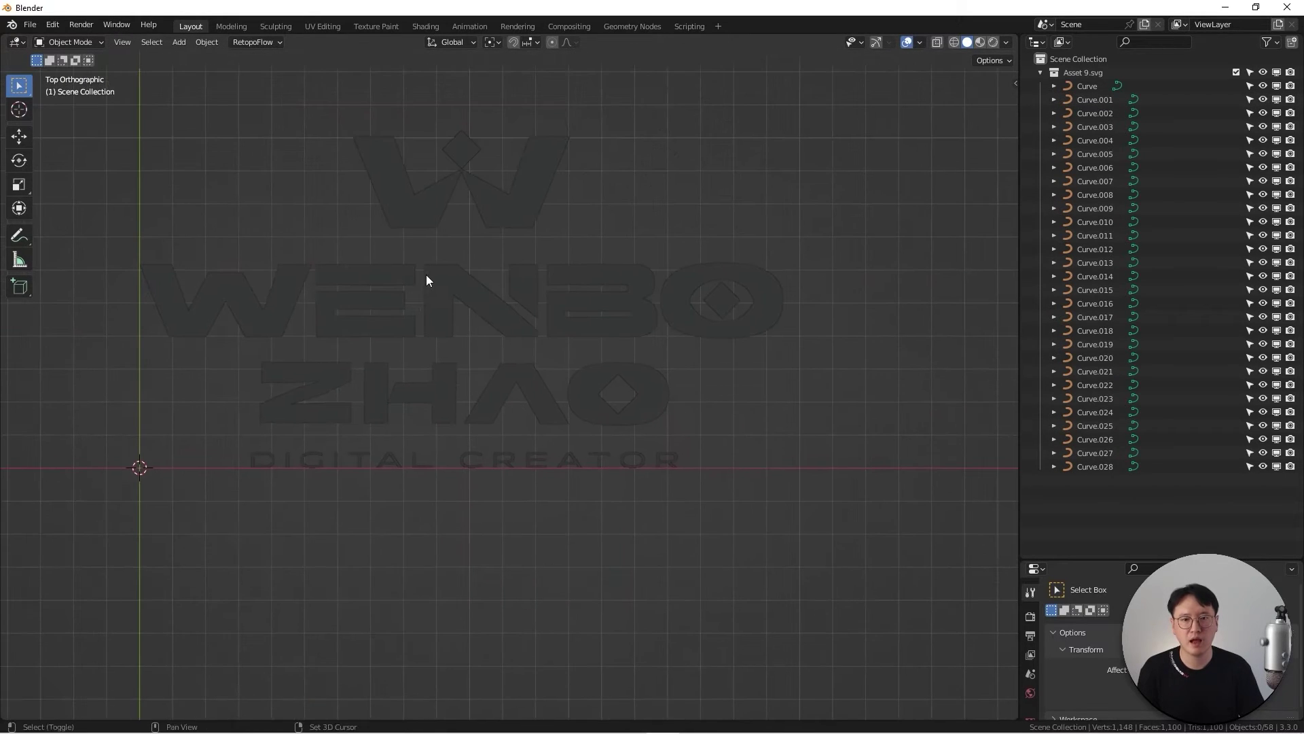
scroll(610, 382, "down", 2)
Inspect individual curves, such as the O outline and its inner diamond, by selecting them.
left_click_drag(237, 189, 772, 503)
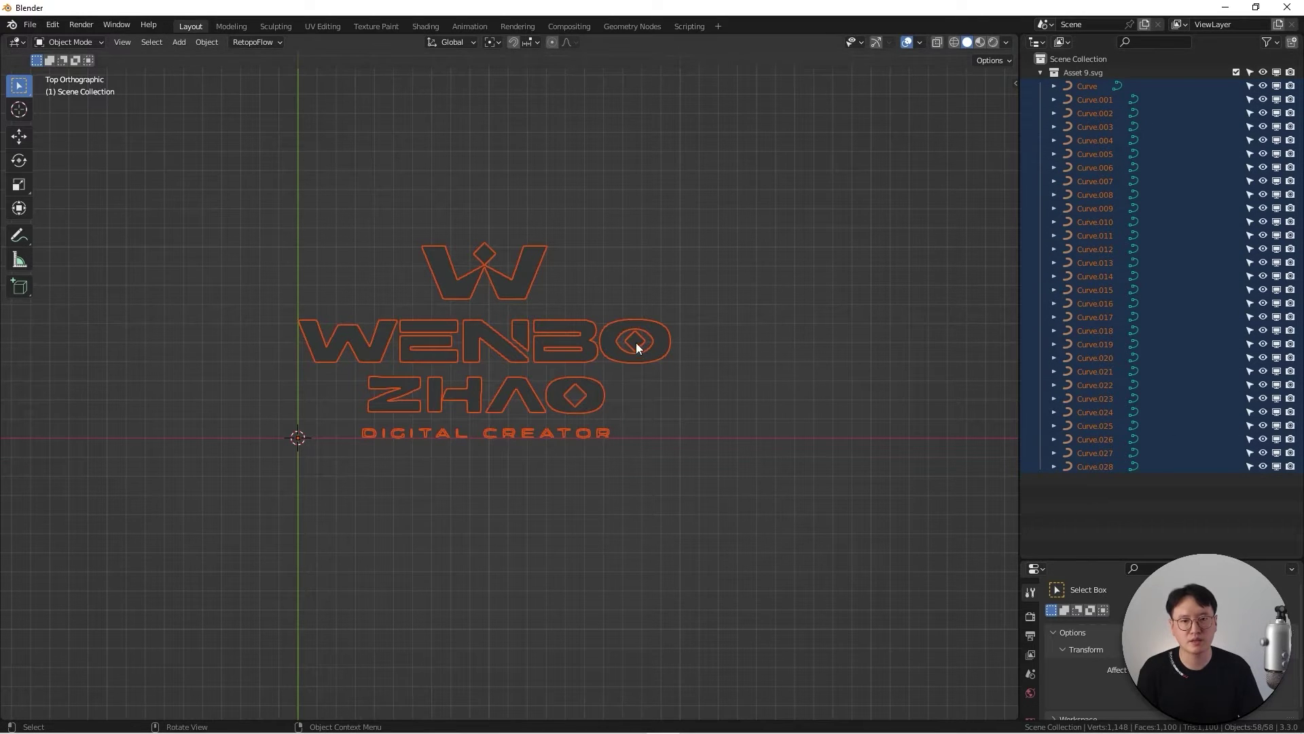
scroll(631, 326, "up", 6)
middle_click_drag(745, 271, 389, 370, "shift")
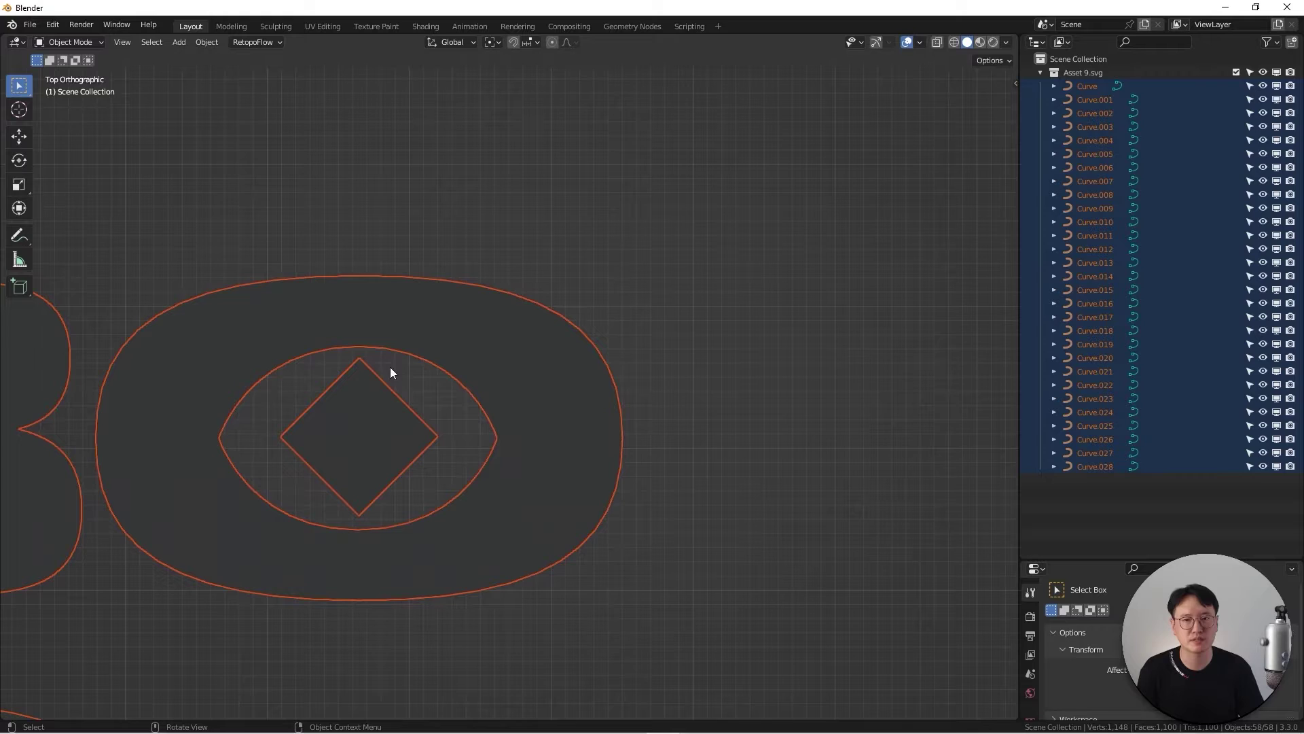
left_click(549, 288)
scroll(530, 306, "up", 2)
scroll(655, 292, "down", 3)
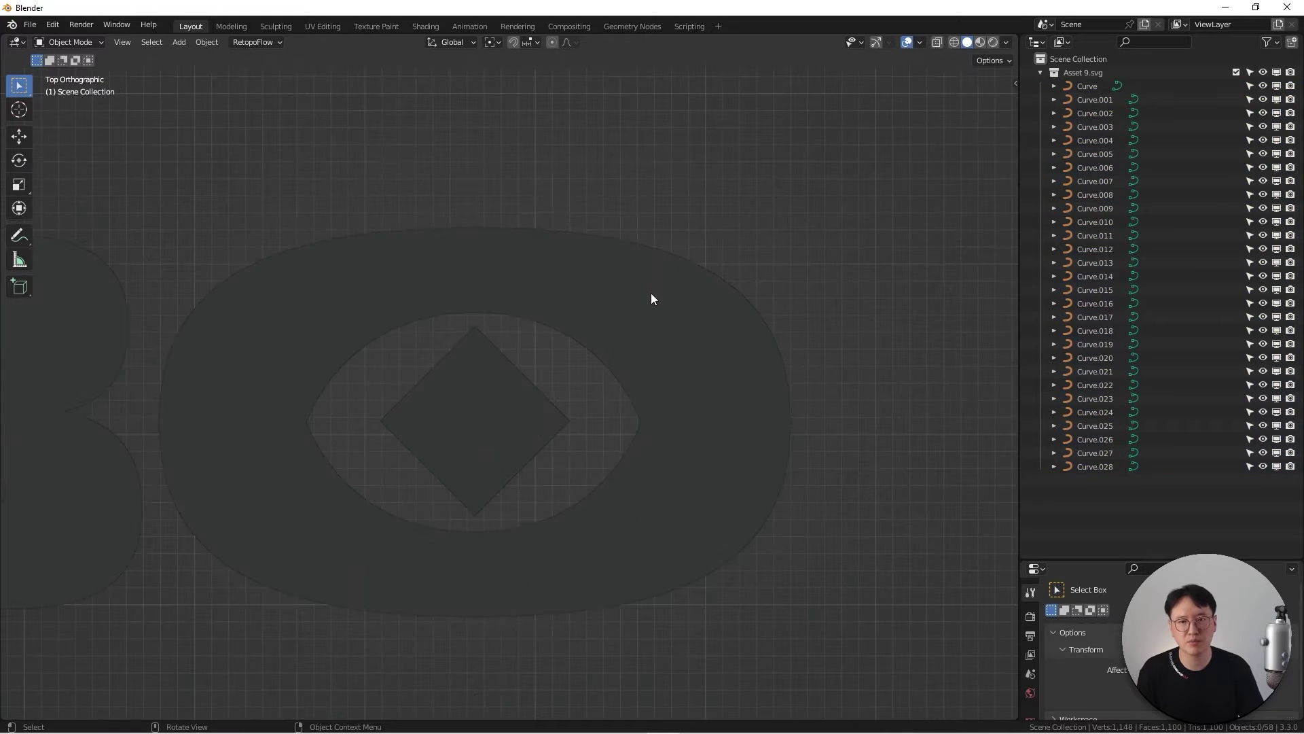
left_click(675, 288)
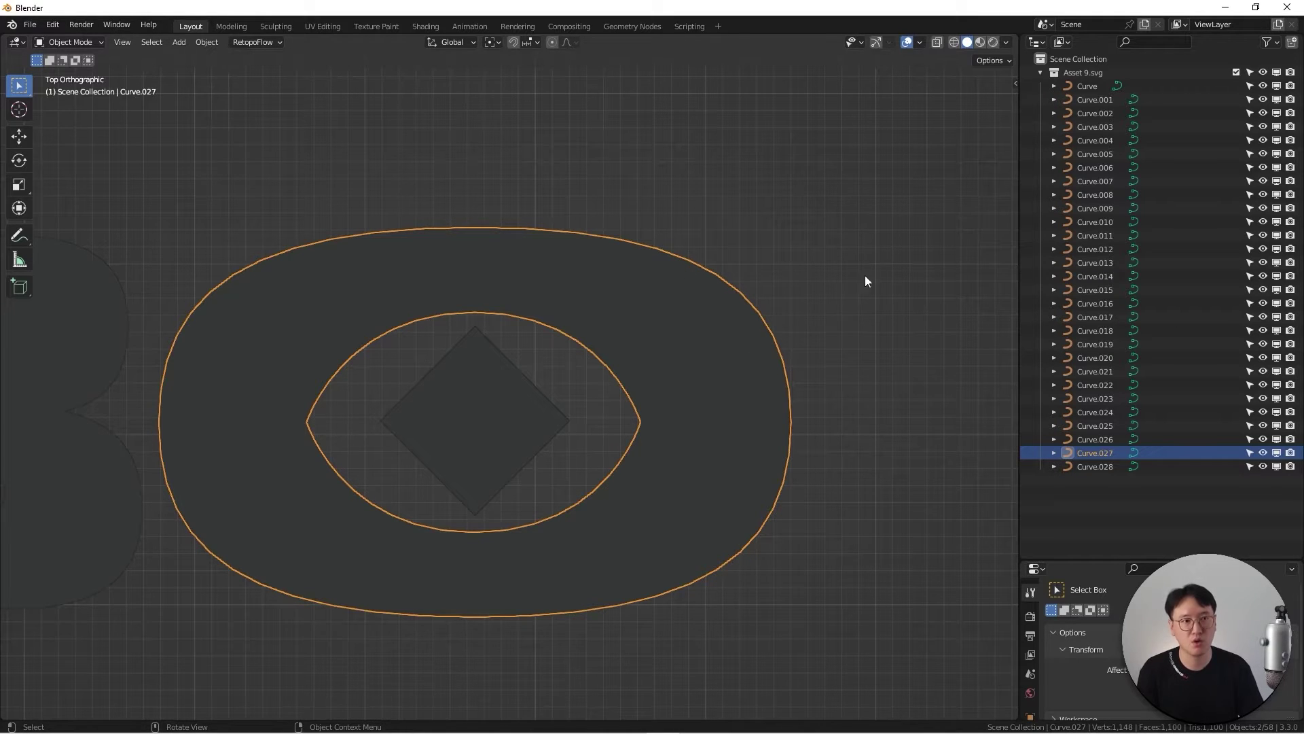
left_click(1086, 83)
left_click(1086, 469)
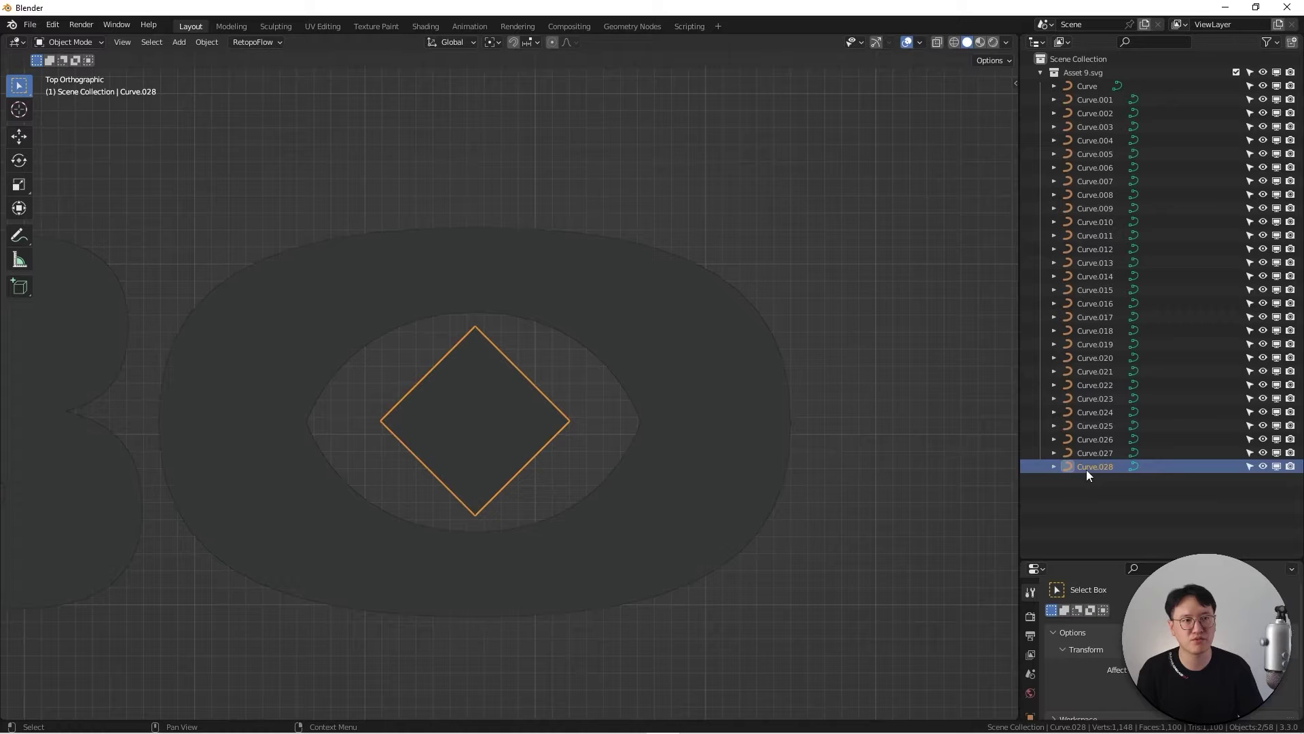
left_click(1087, 85)
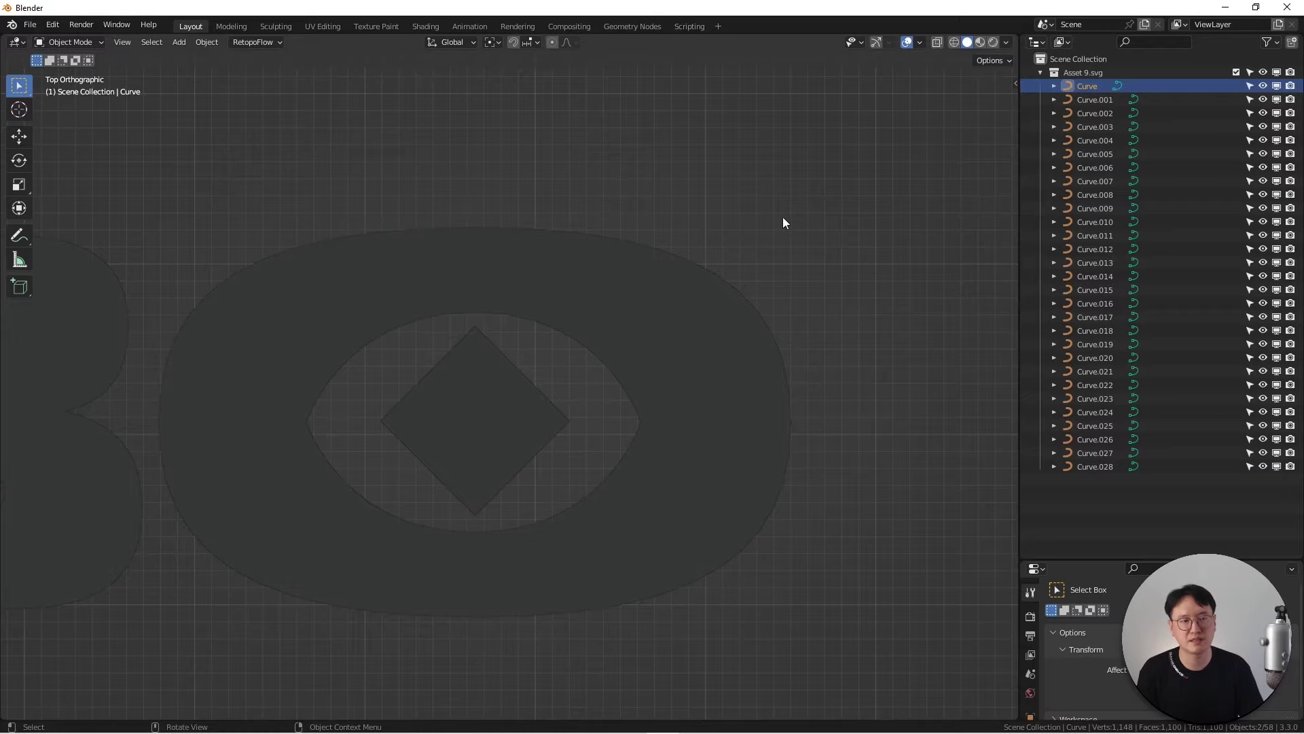
Select Curve through Curve.028 in the outliner and join them with Ctrl+J.
key("z")
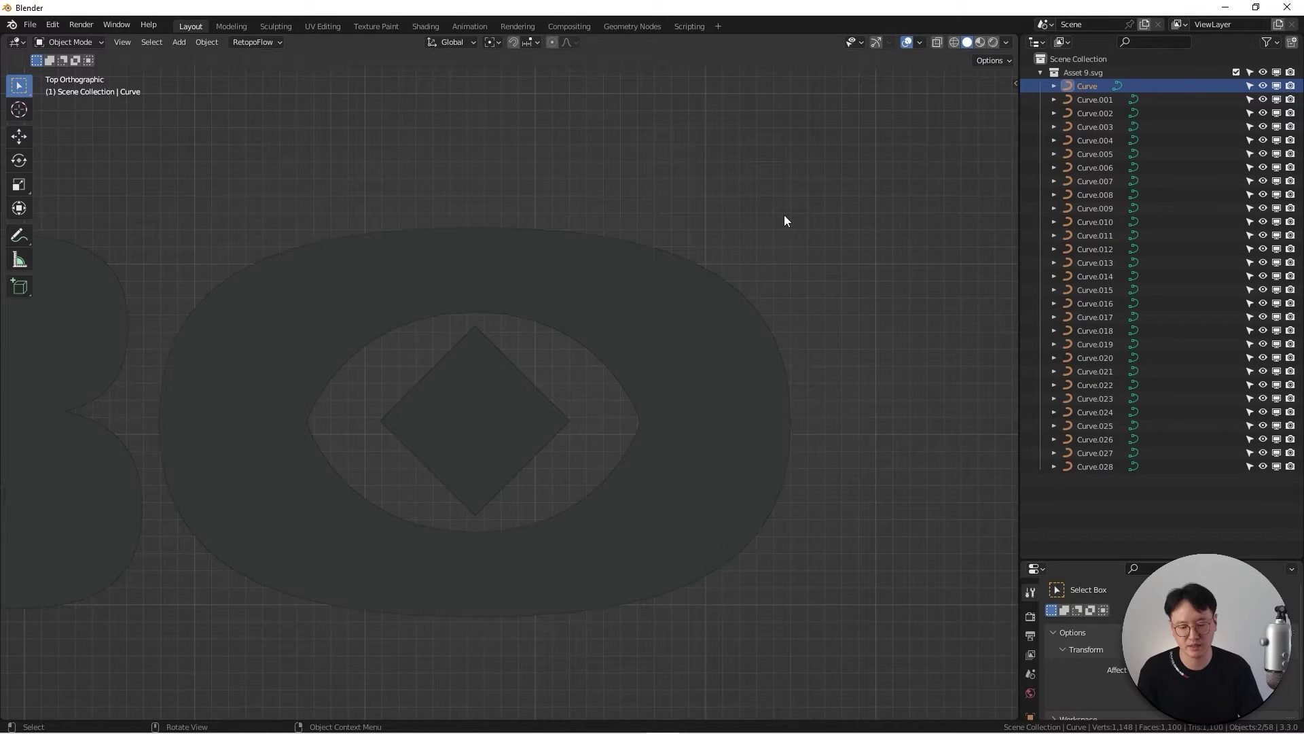
key("Home")
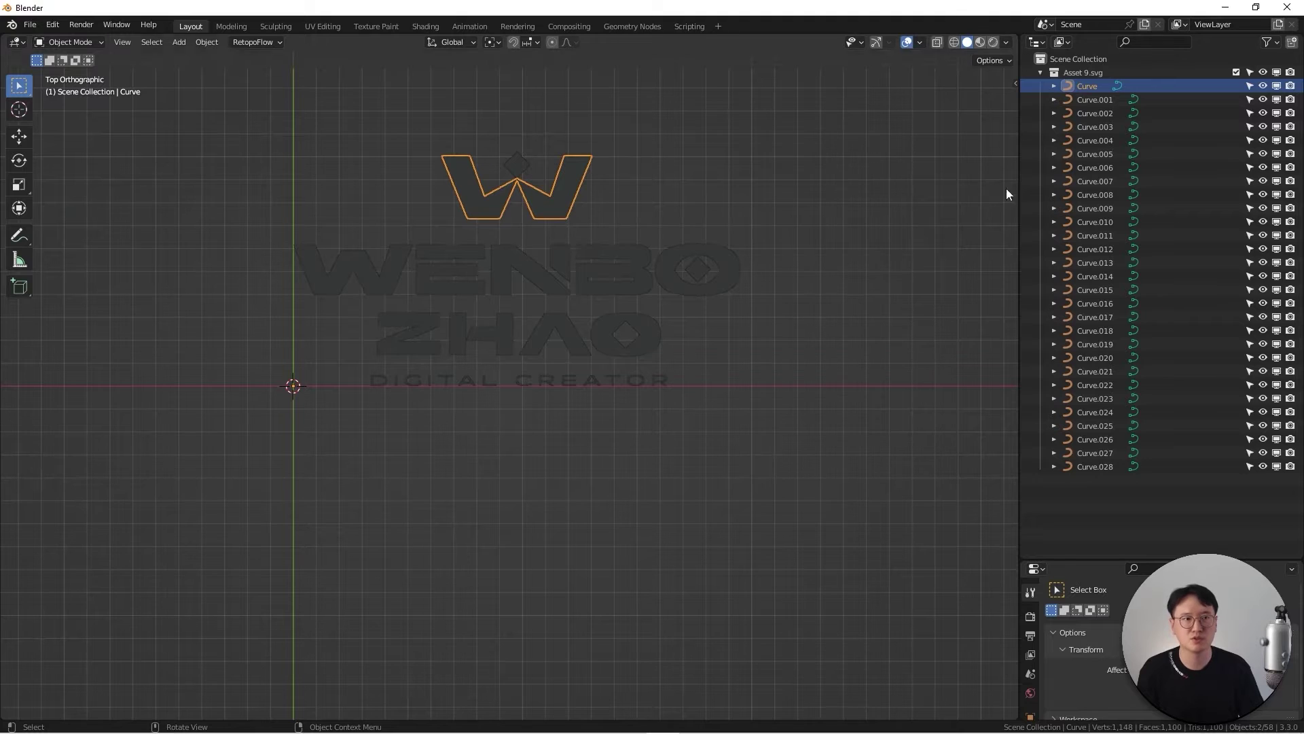
left_click(1083, 465, "shift")
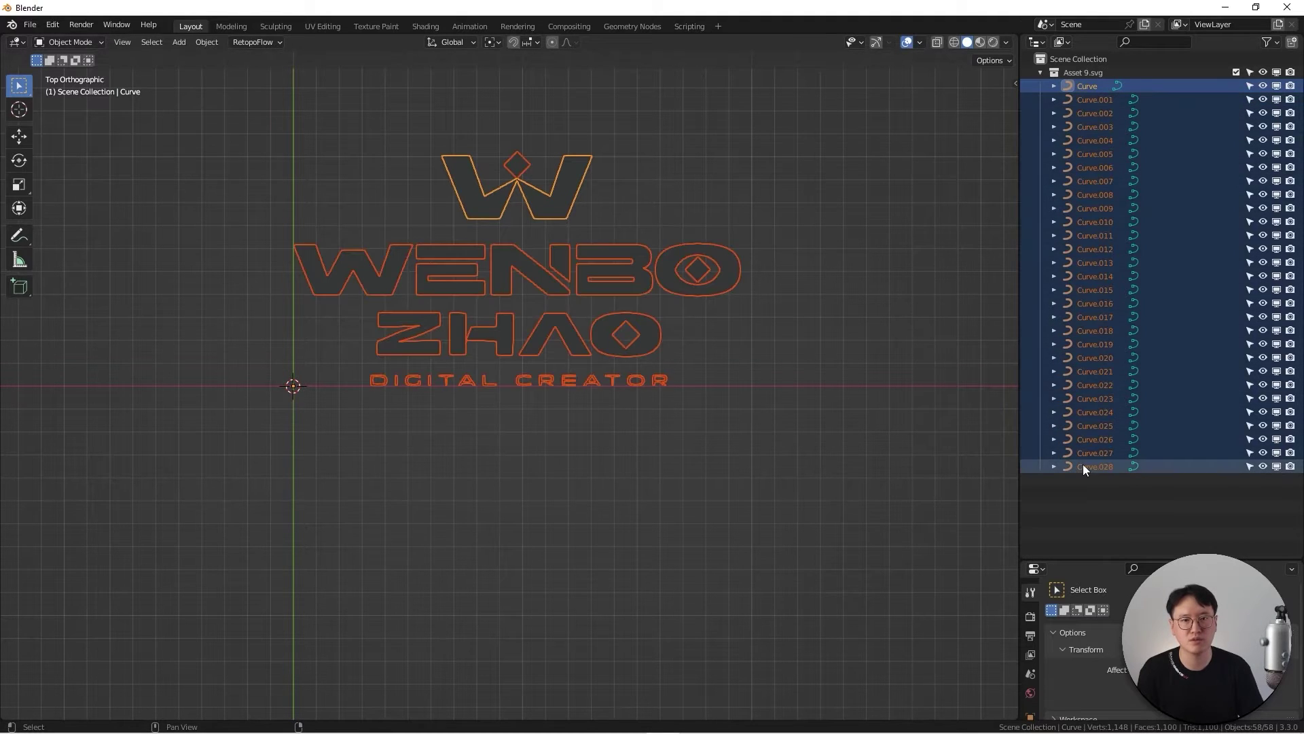
left_click(1084, 87)
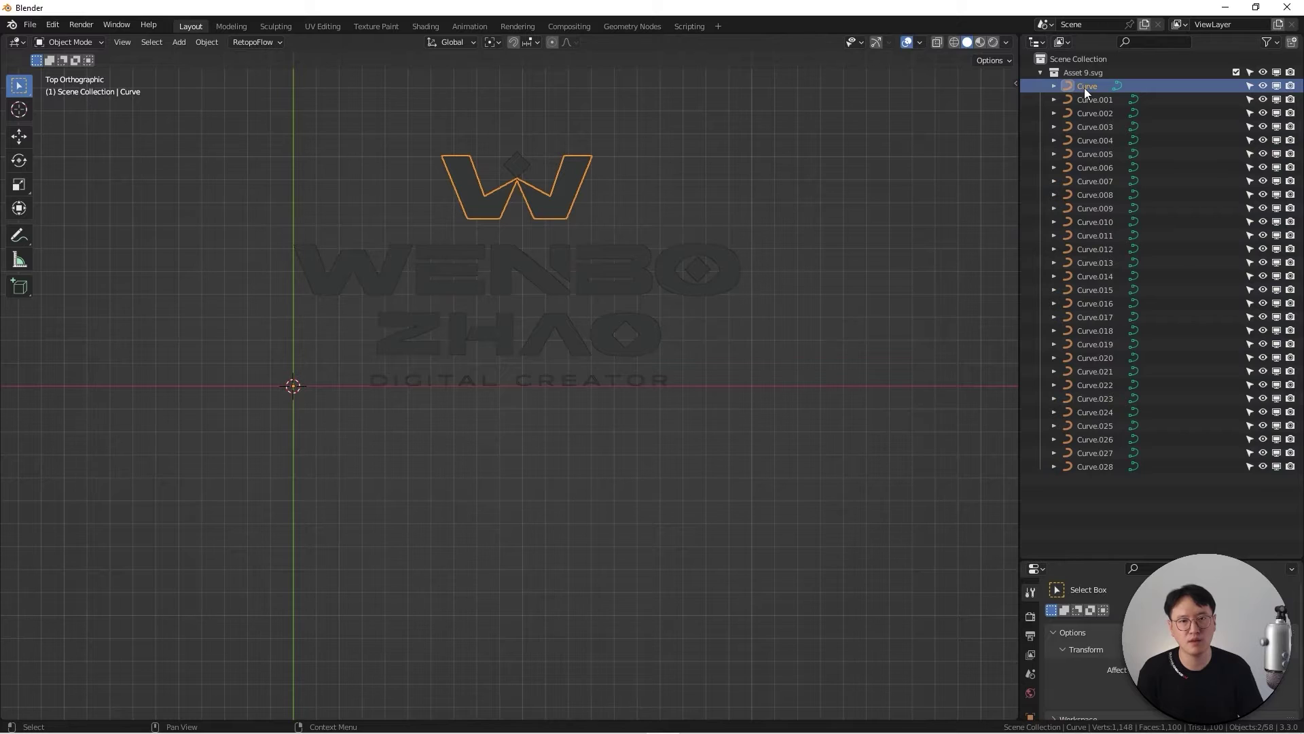
left_click(1087, 467, "shift")
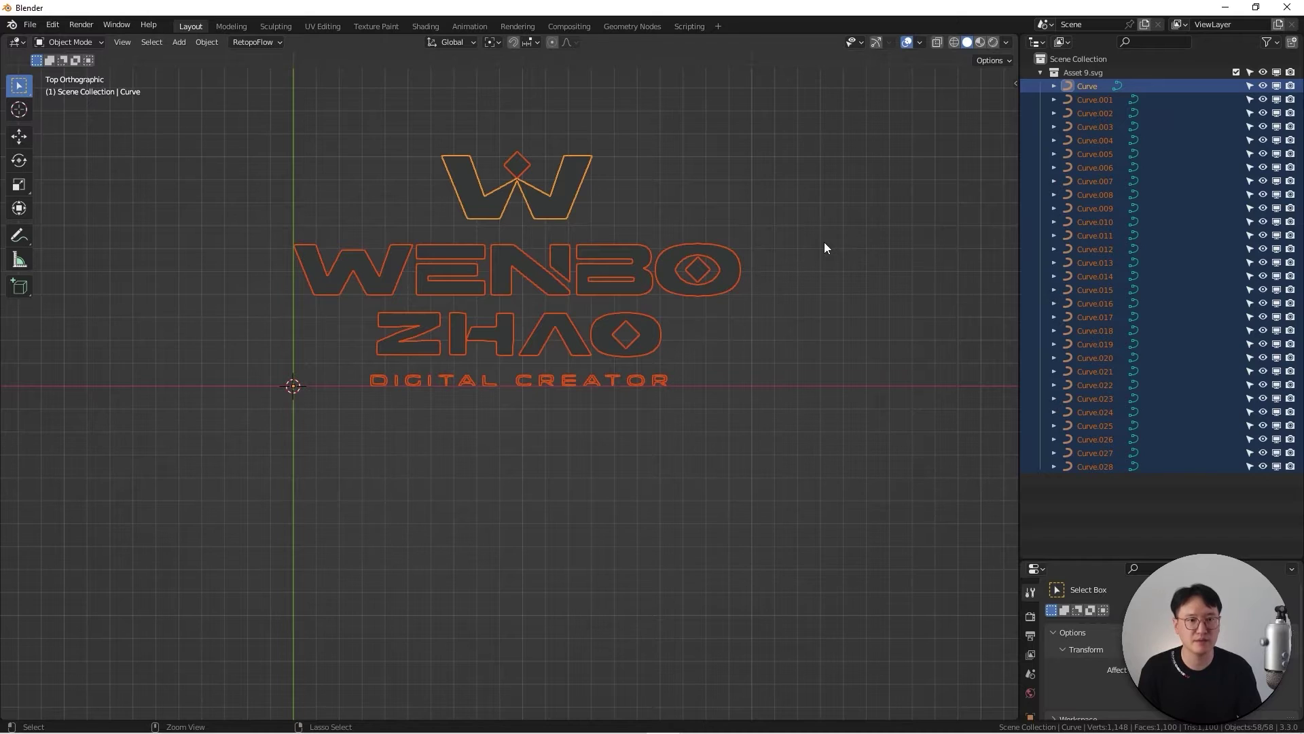
key("ctrl+j")
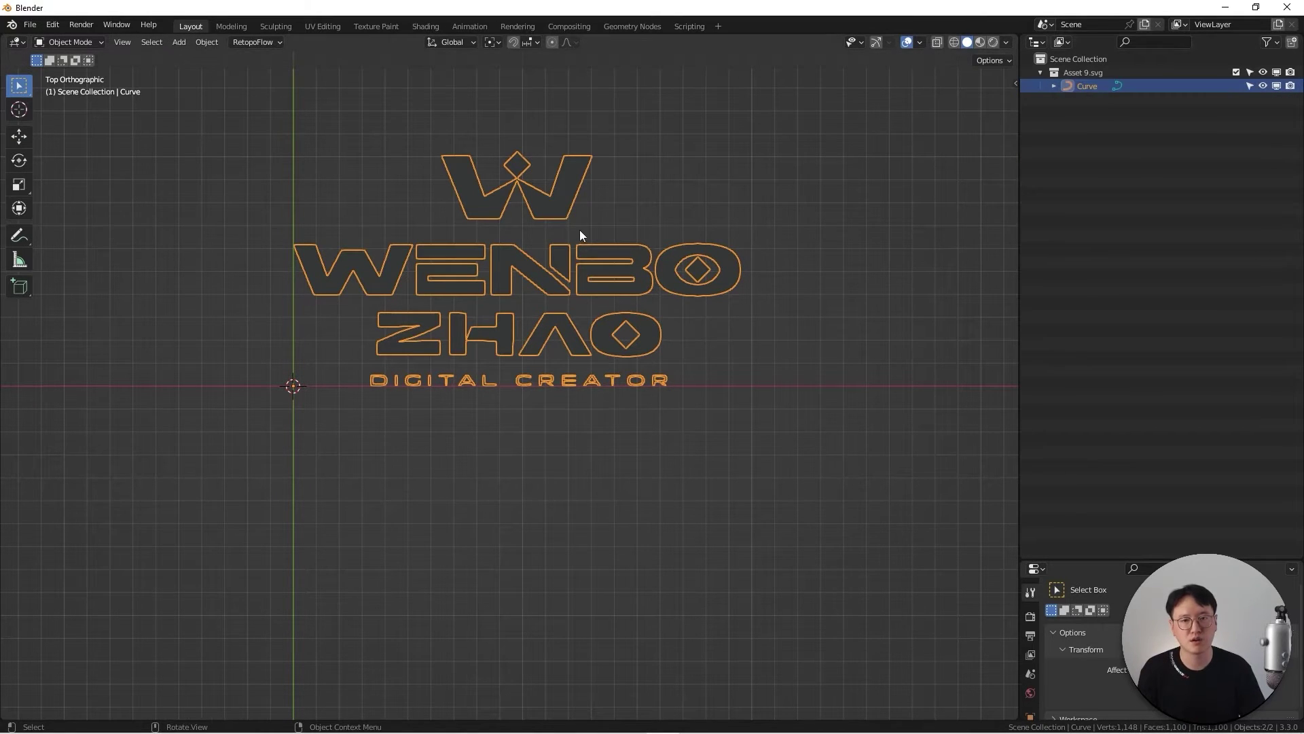
Set the logo's origin to its geometry using Object > Set Origin > Origin to Geometry.
scroll(567, 253, "up", 2)
scroll(580, 292, "down", 3)
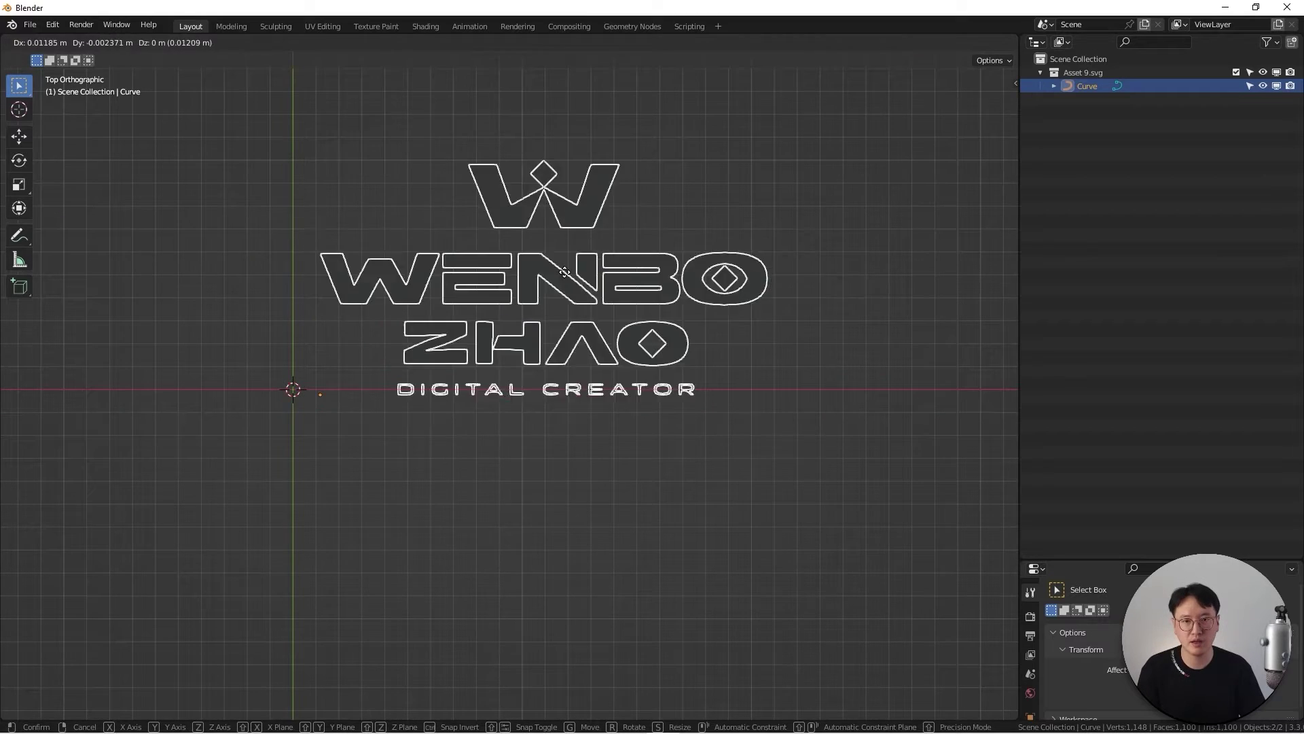
middle_click_drag(580, 292, 547, 310, "shift")
scroll(358, 433, "up", 1)
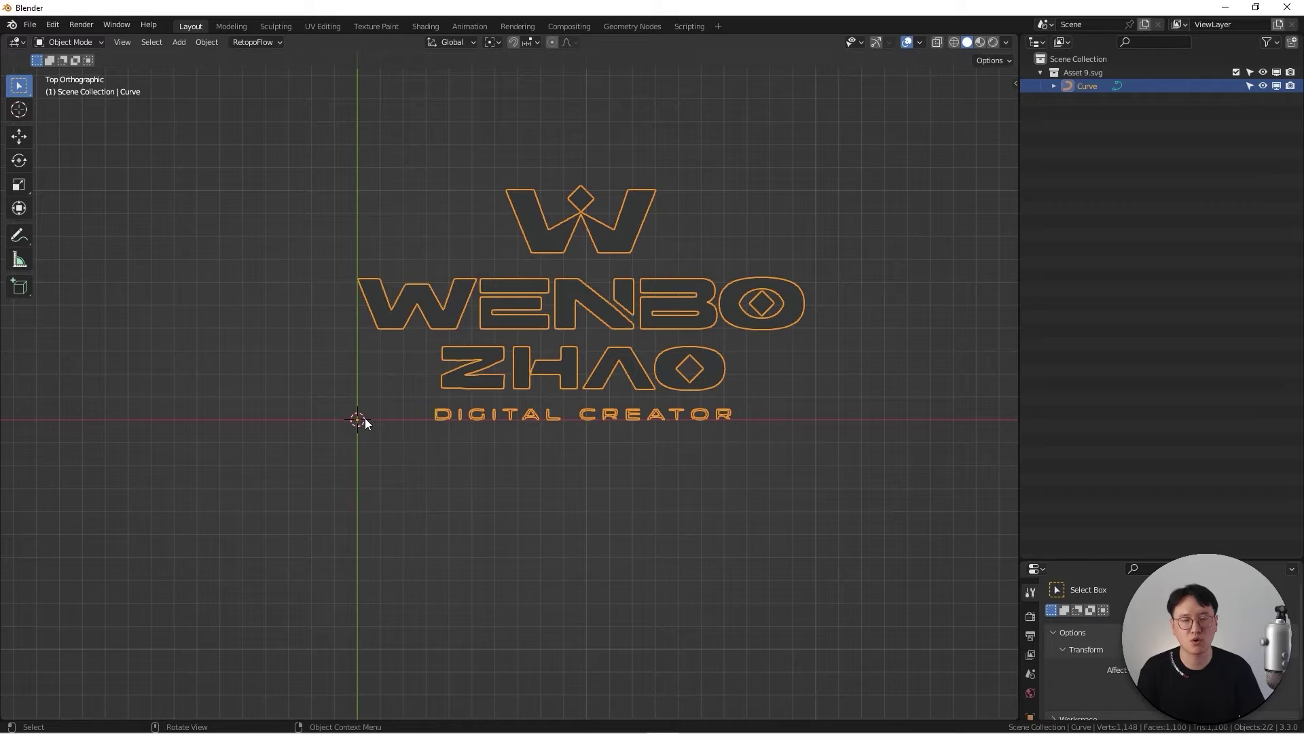
left_click(214, 43)
mouse_move(231, 72)
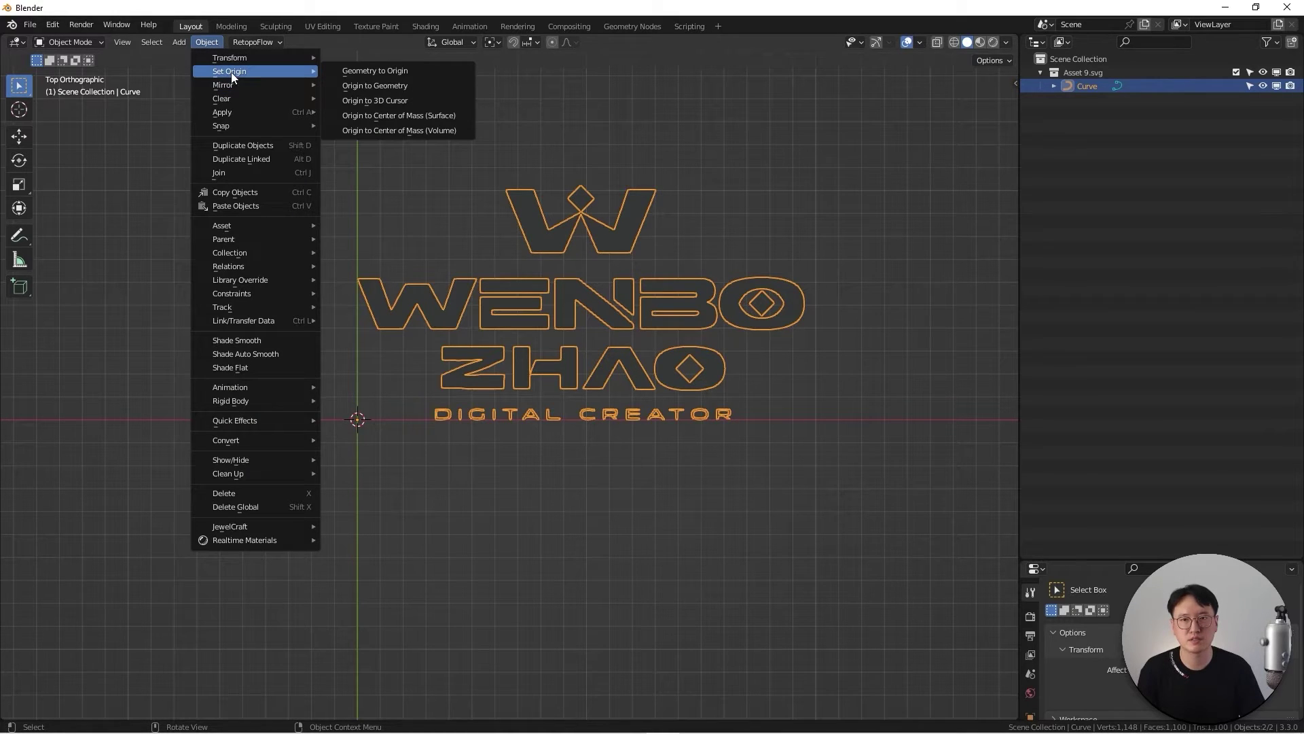
left_click(394, 88)
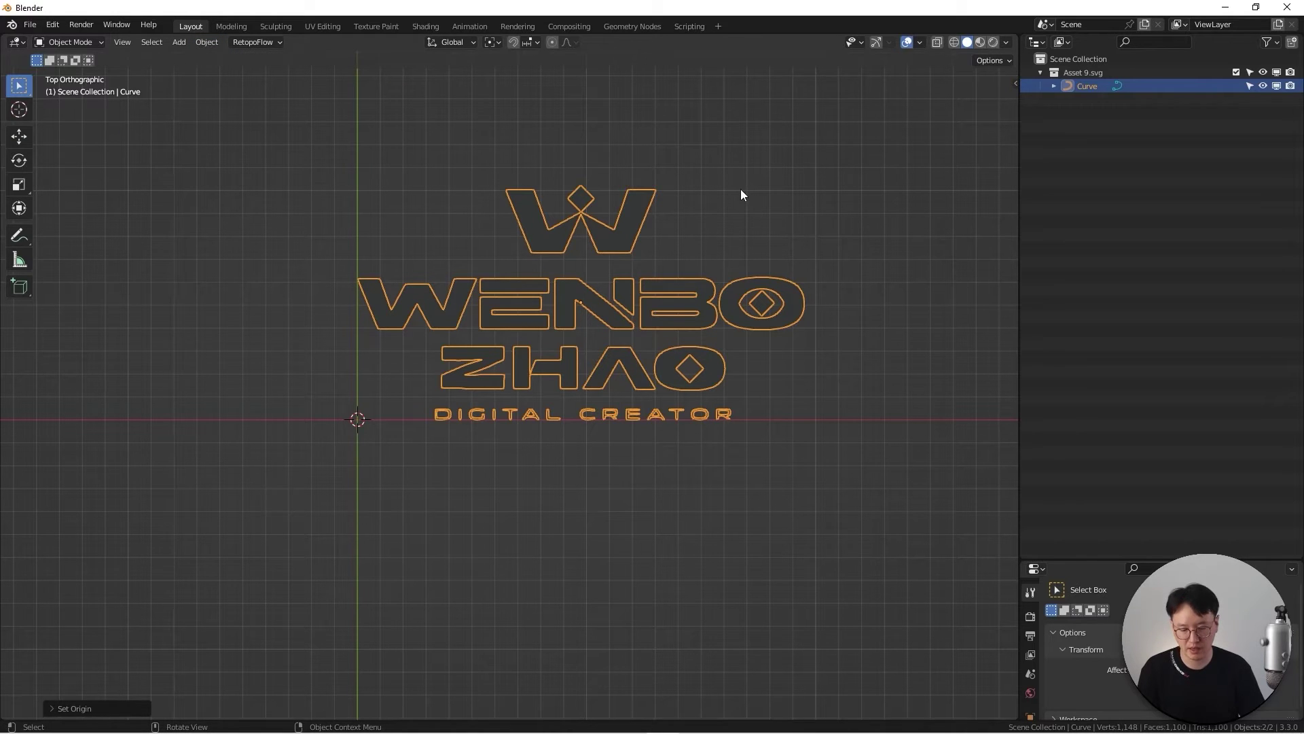
Snap the logo to the 3D cursor at the world origin and make the properties area taller again.
key("shift+s")
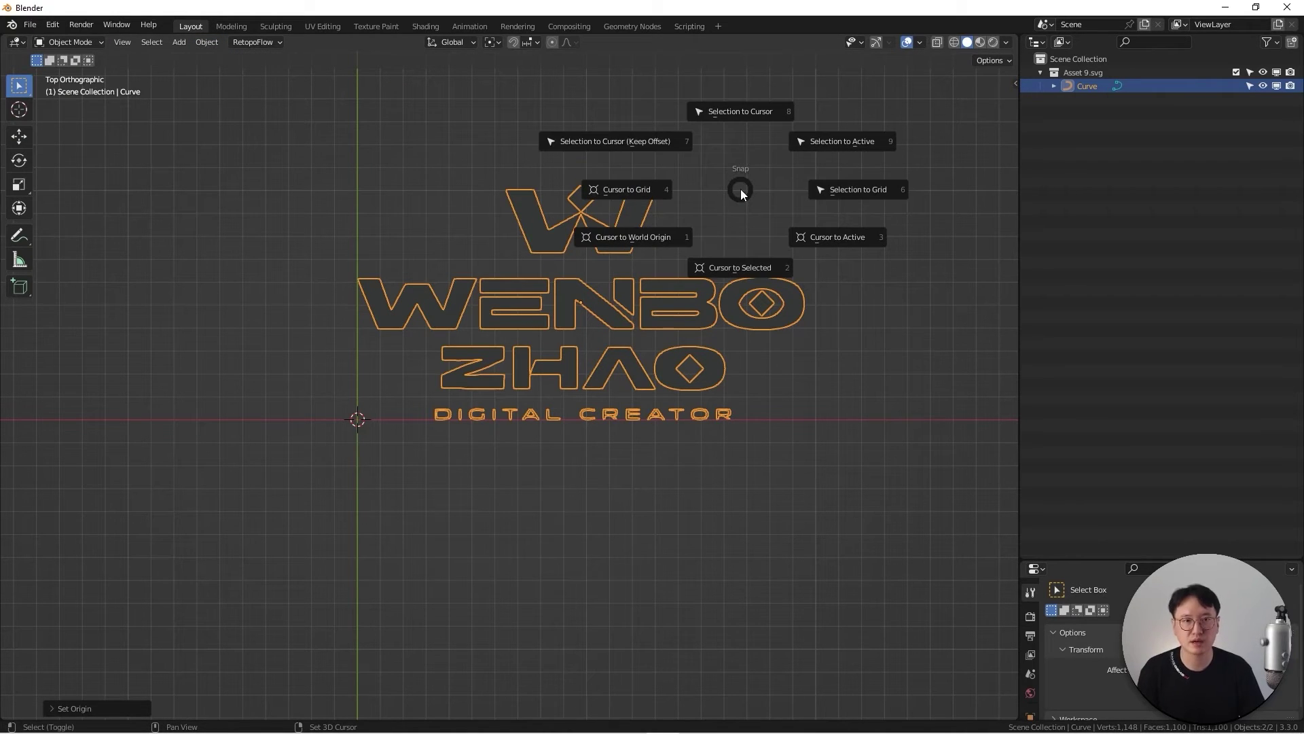
left_click(743, 111)
middle_click_drag(370, 406, 592, 337, "shift")
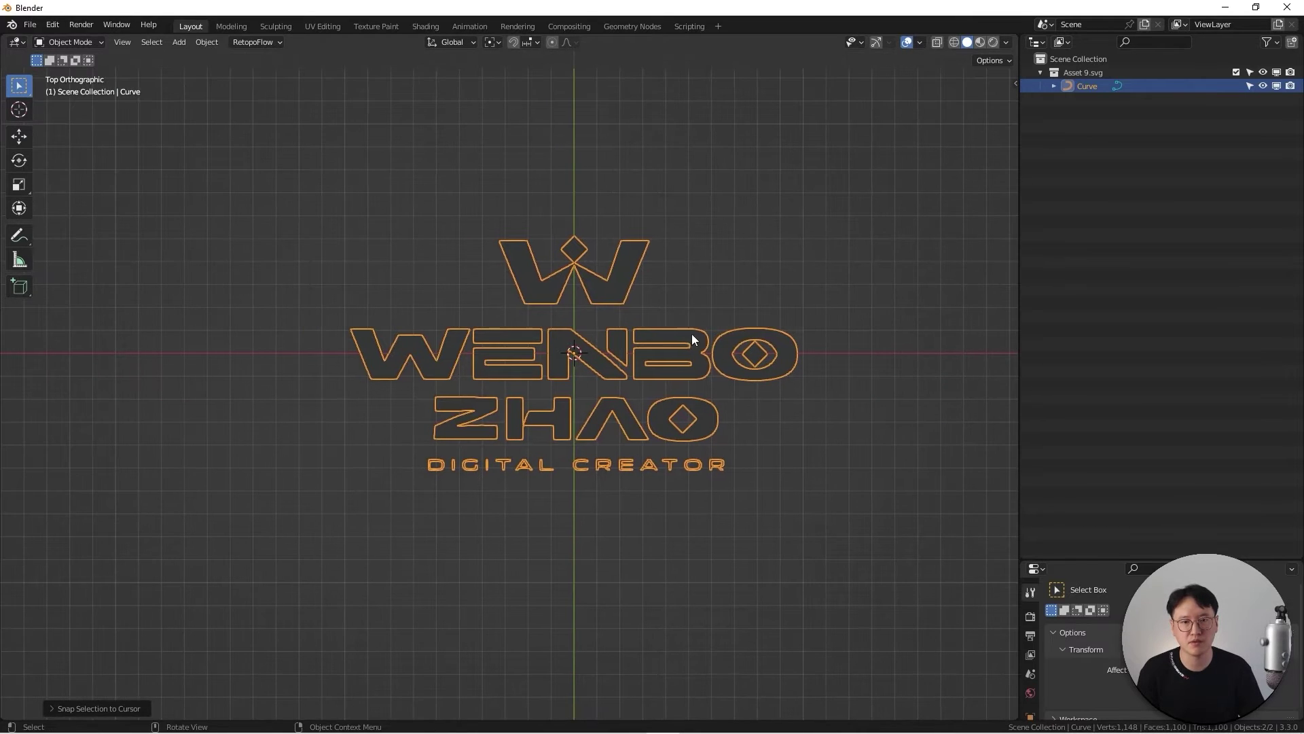
middle_click_drag(692, 333, 699, 303, "shift")
scroll(472, 360, "up", 2)
scroll(471, 356, "down", 2)
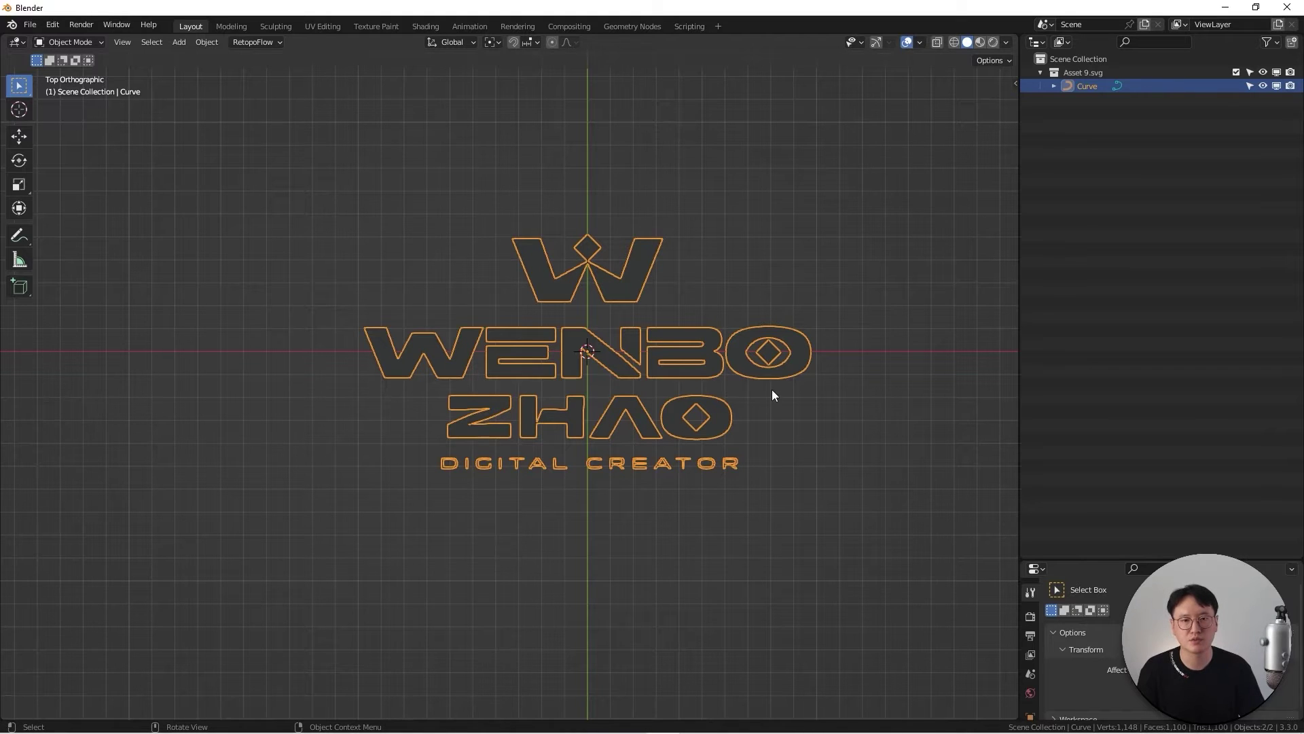
scroll(622, 345, "up", 2)
middle_click_drag(622, 345, 507, 331, "shift")
left_click_drag(1158, 561, 1159, 283)
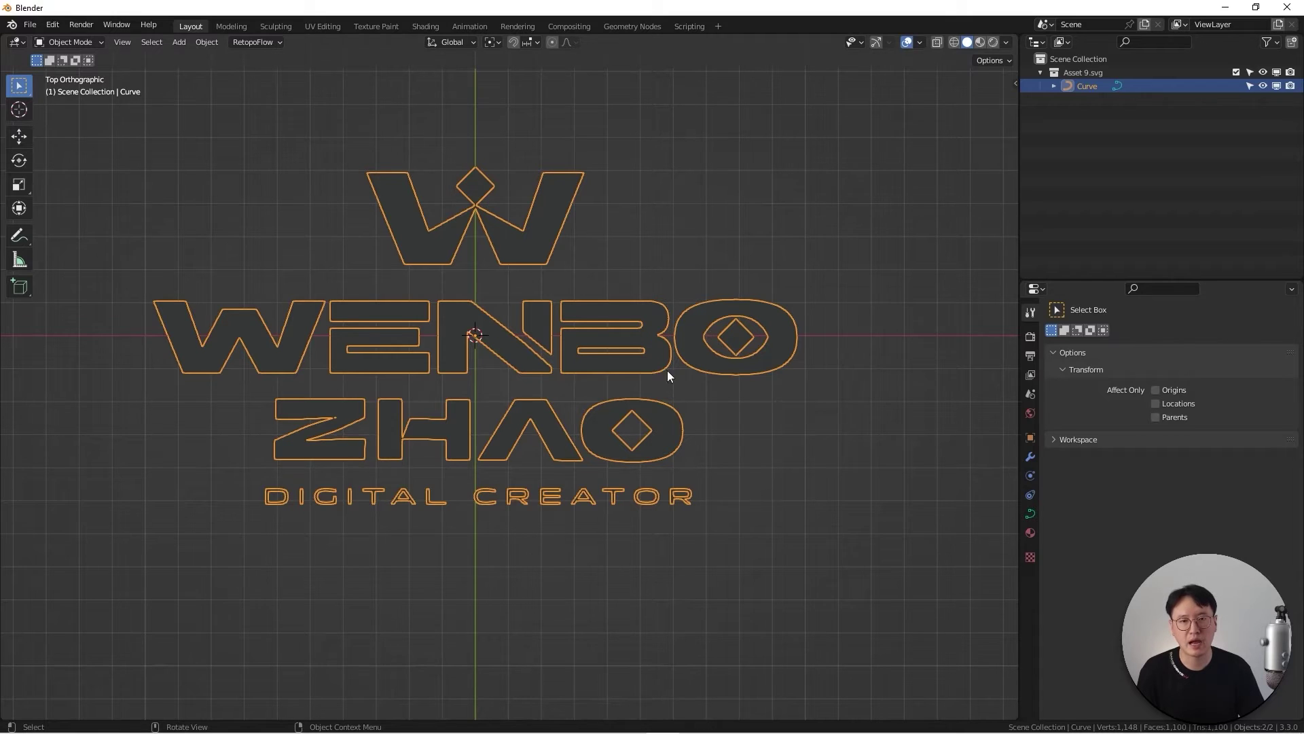
From the side view, rotate the logo -90 degrees so it stands upright.
middle_click_drag(667, 370, 605, 300)
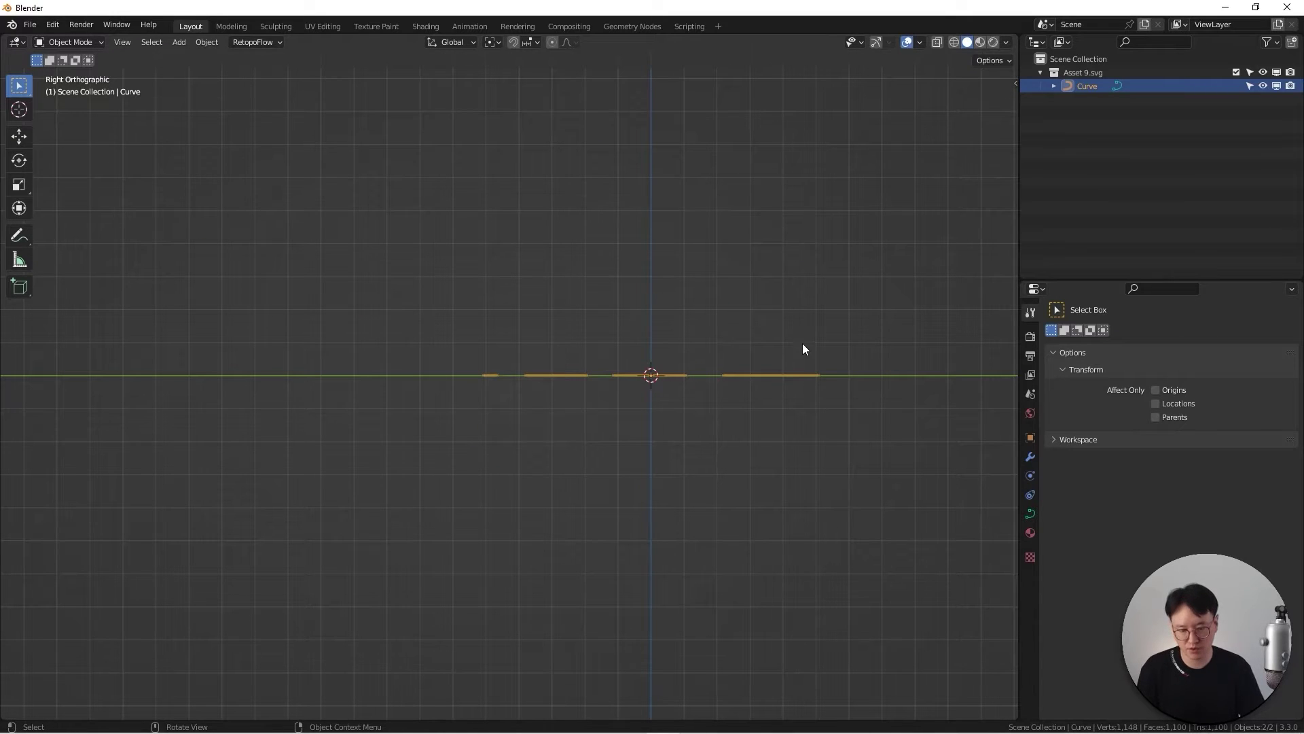
key("r")
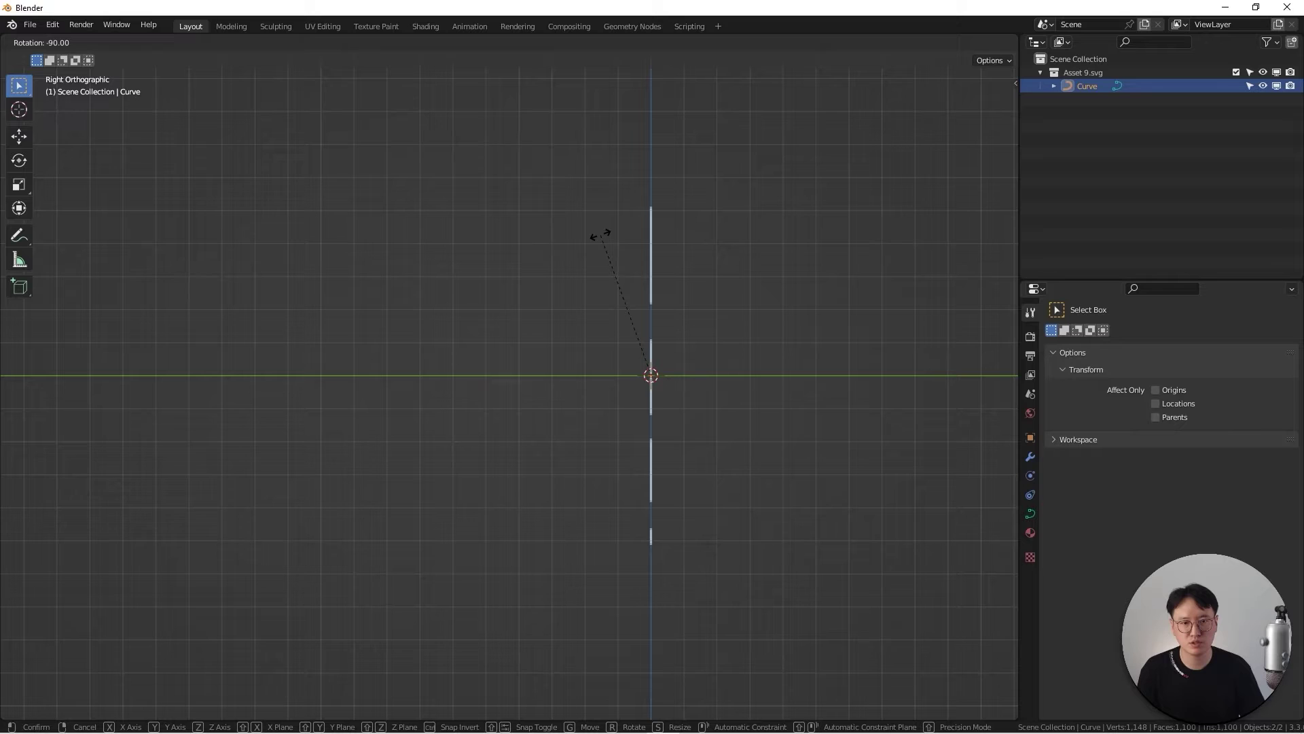
left_click(600, 234)
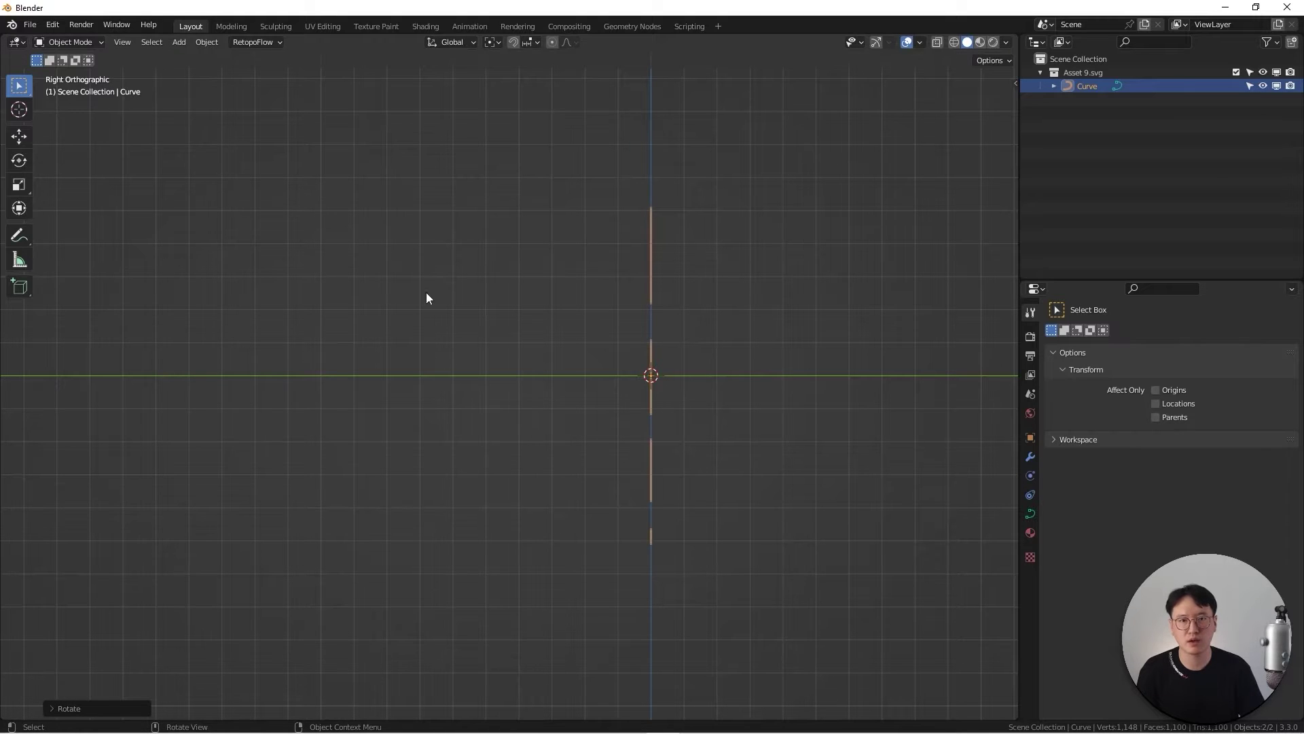
View the upright logo from the front and display the curve's Object Data properties.
key("KP_1")
middle_click_drag(582, 364, 691, 312, "shift")
scroll(691, 312, "down", 2)
scroll(637, 358, "up", 3)
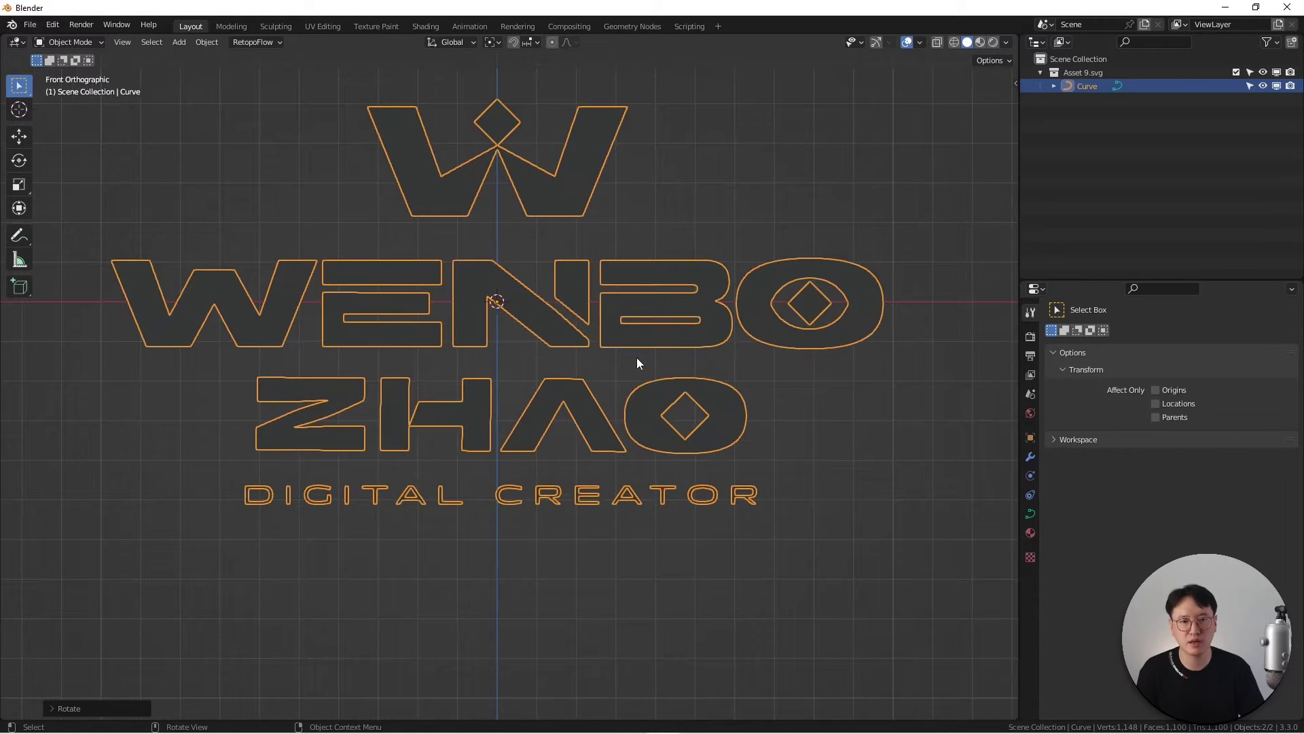
middle_click_drag(704, 362, 1021, 409, "shift")
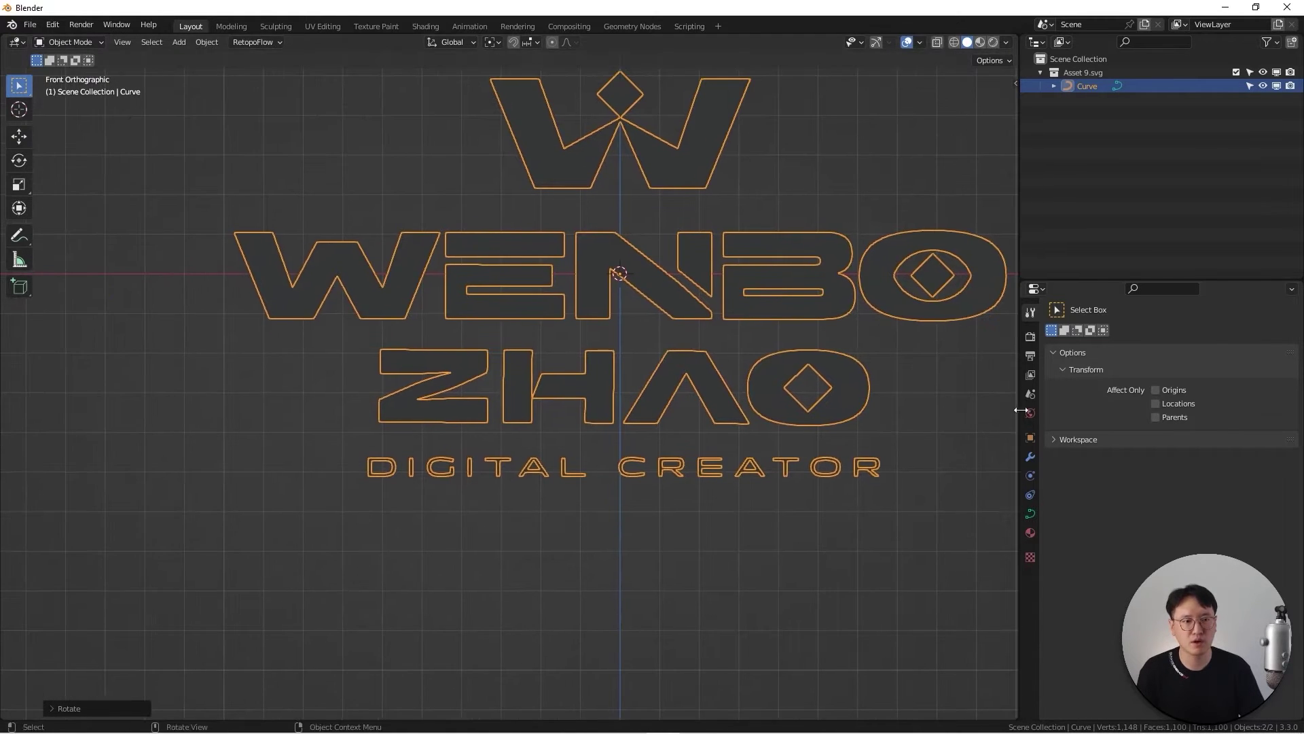
left_click(1030, 514)
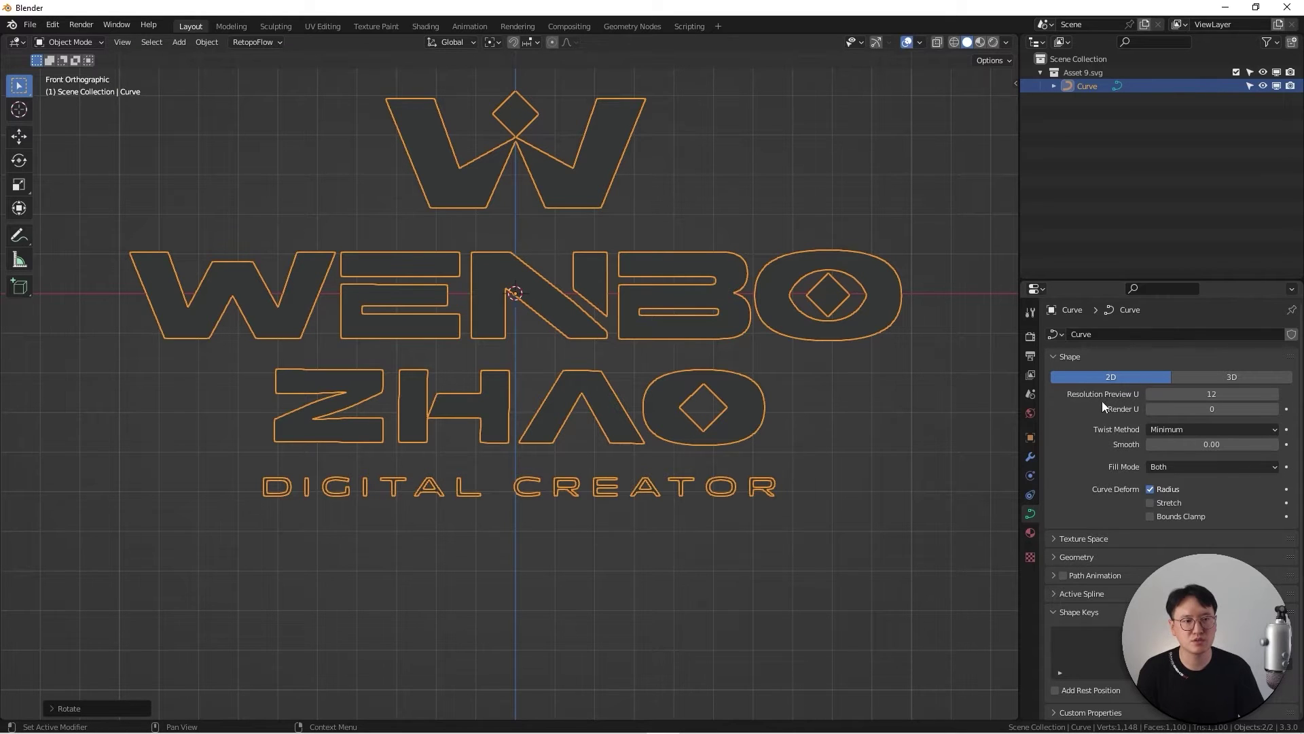
Set the logo curve's Resolution Preview U to 100.
scroll(811, 288, "up", 5)
scroll(805, 275, "up", 8)
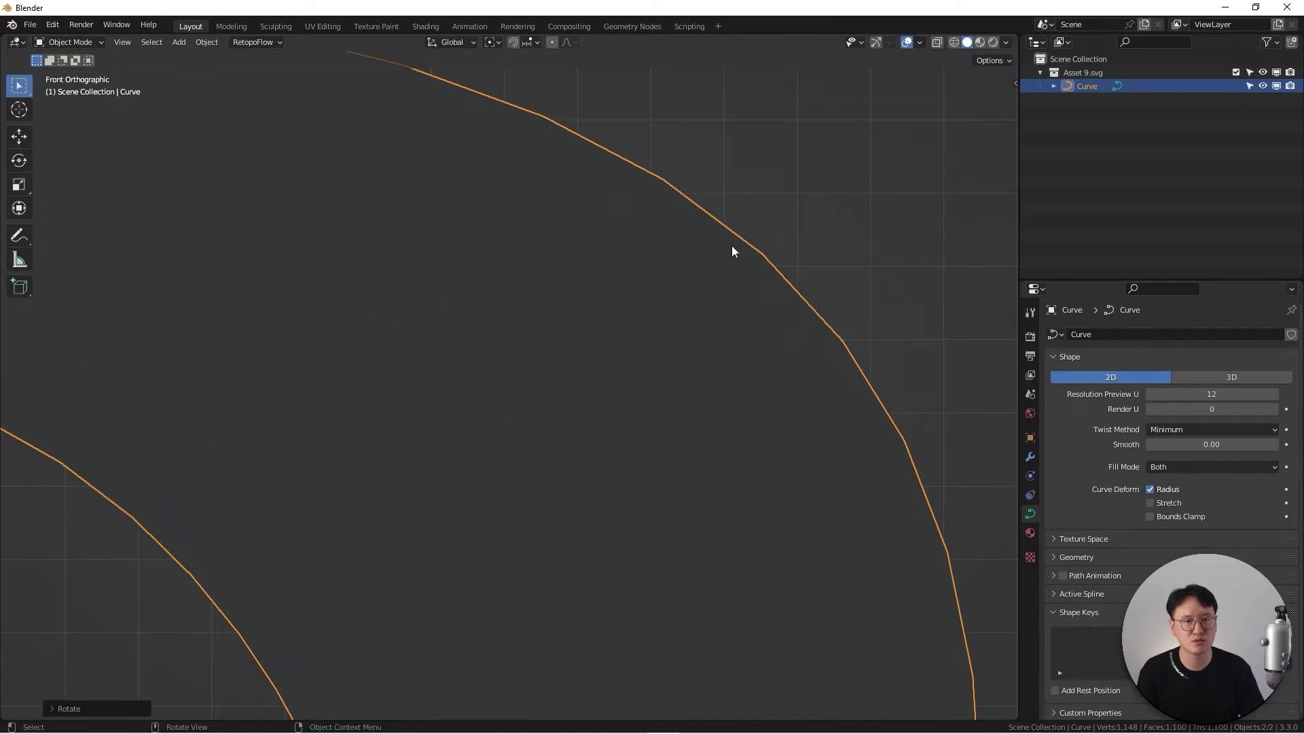
scroll(731, 251, "down", 6)
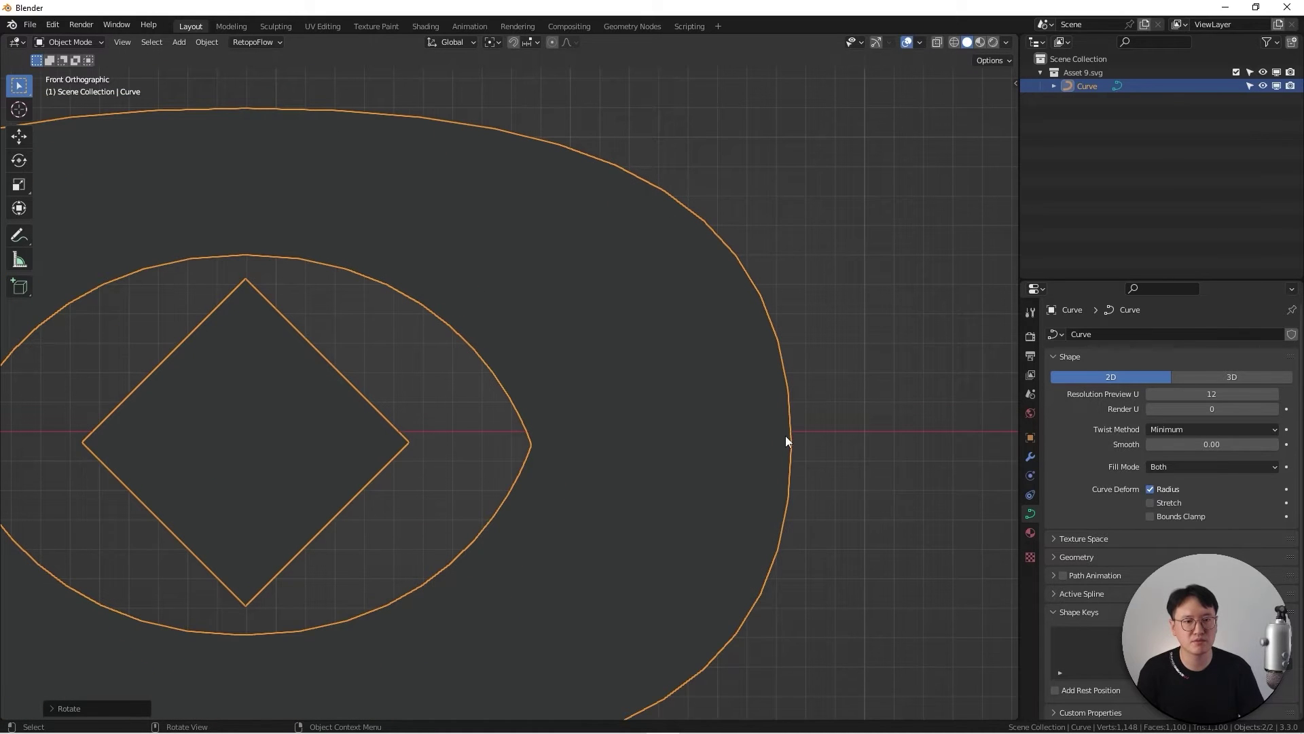
scroll(503, 254, "up", 6)
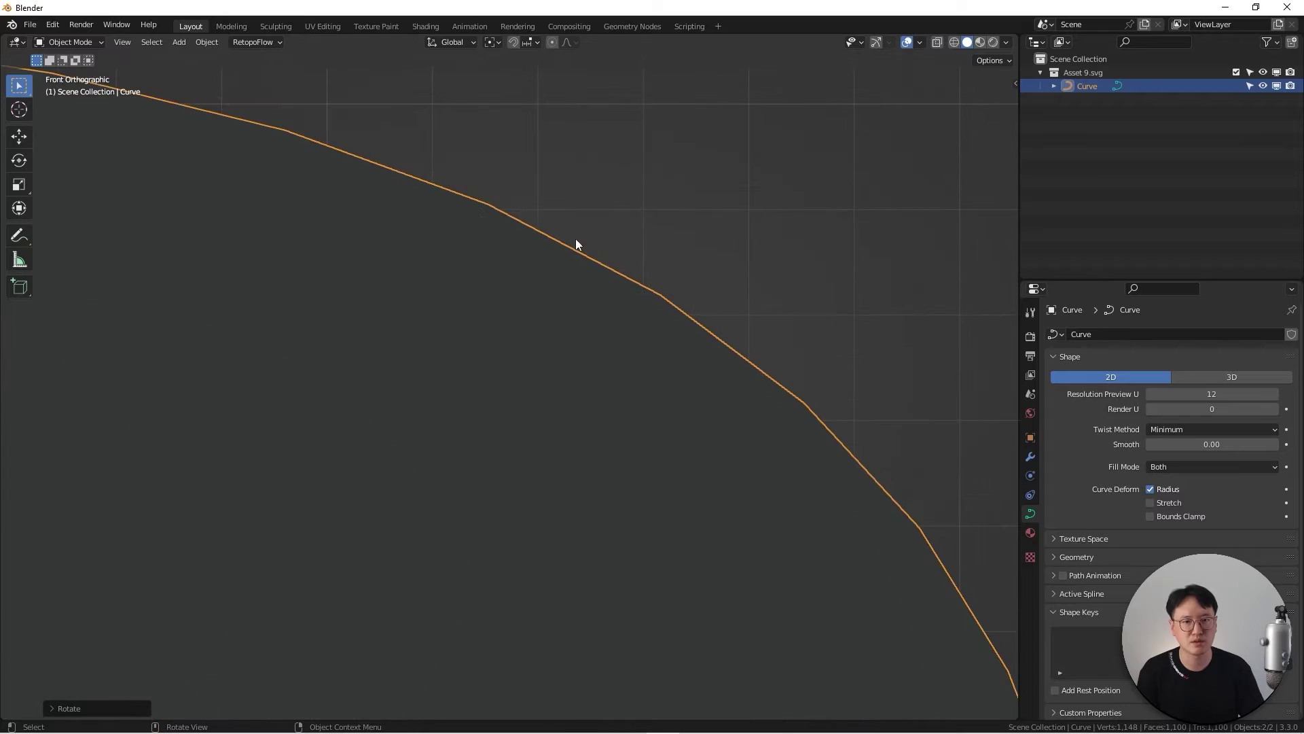
double_click(1196, 394)
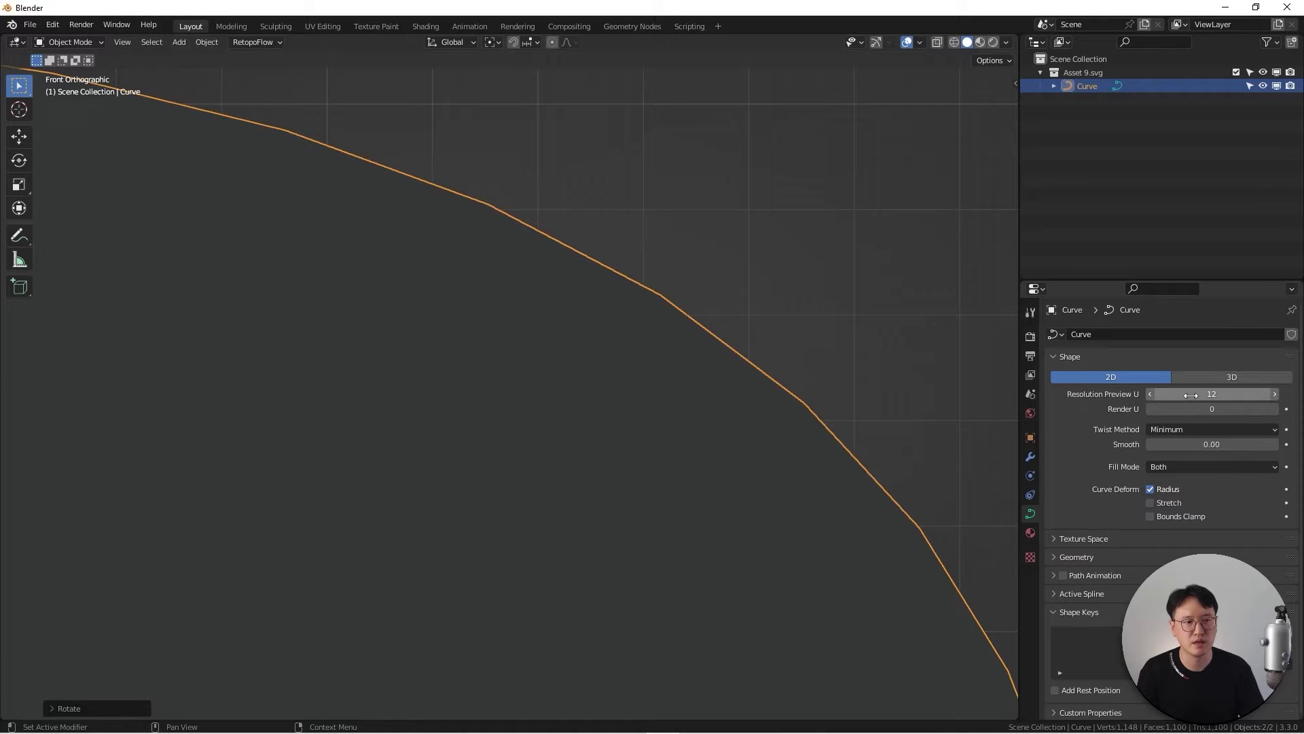
type("100")
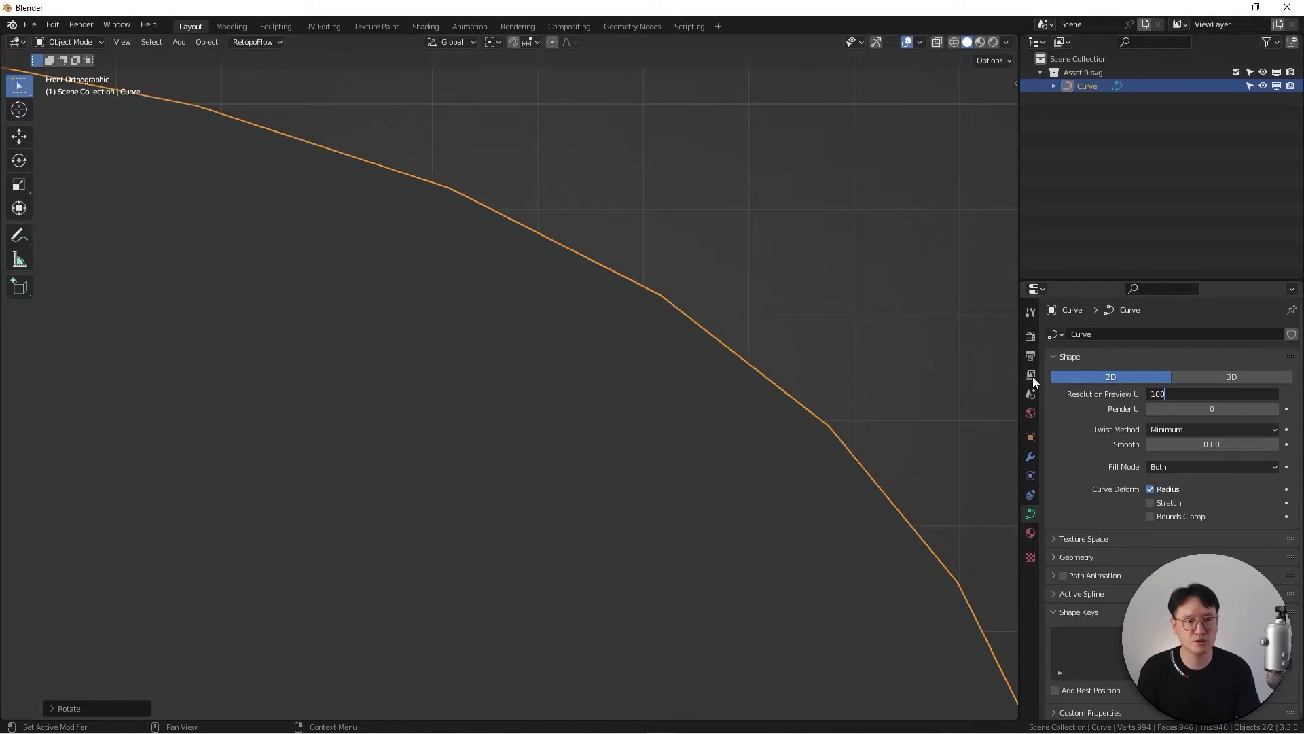
key("Return")
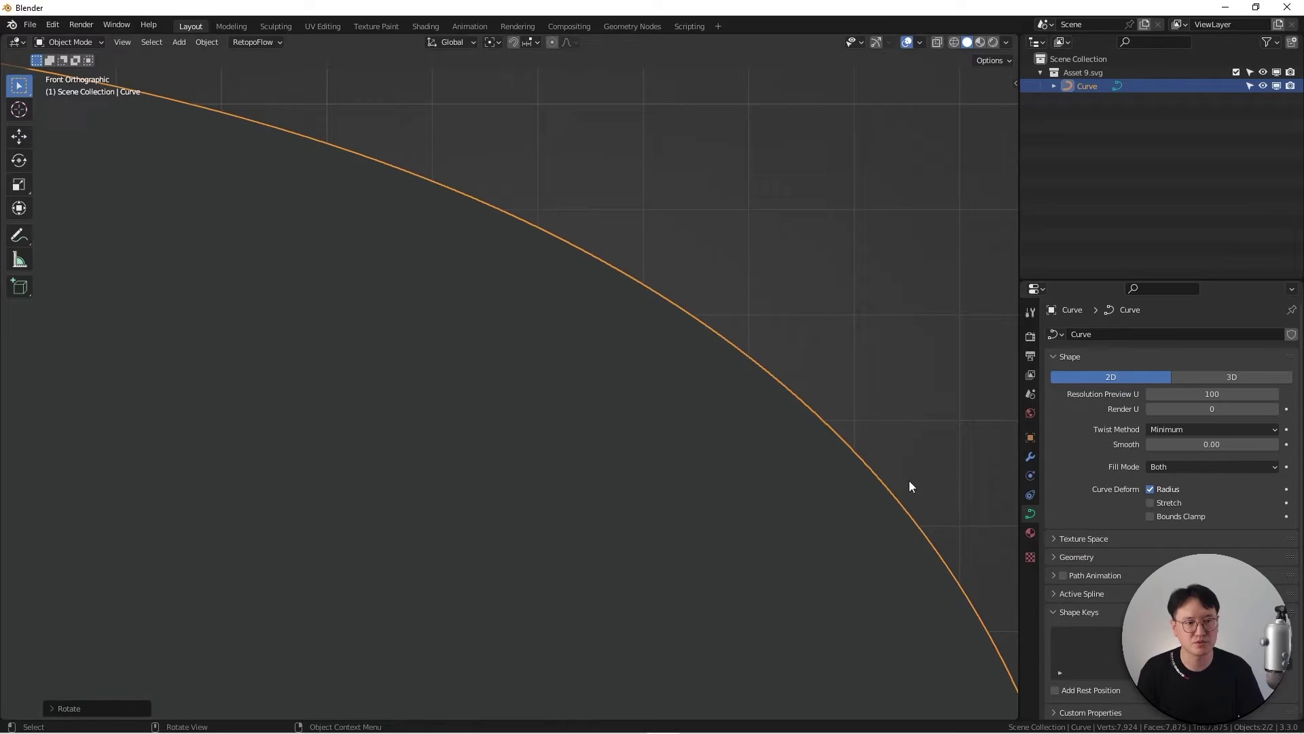
Scroll through the curve properties to review the remaining shape settings.
scroll(829, 458, "down", 6)
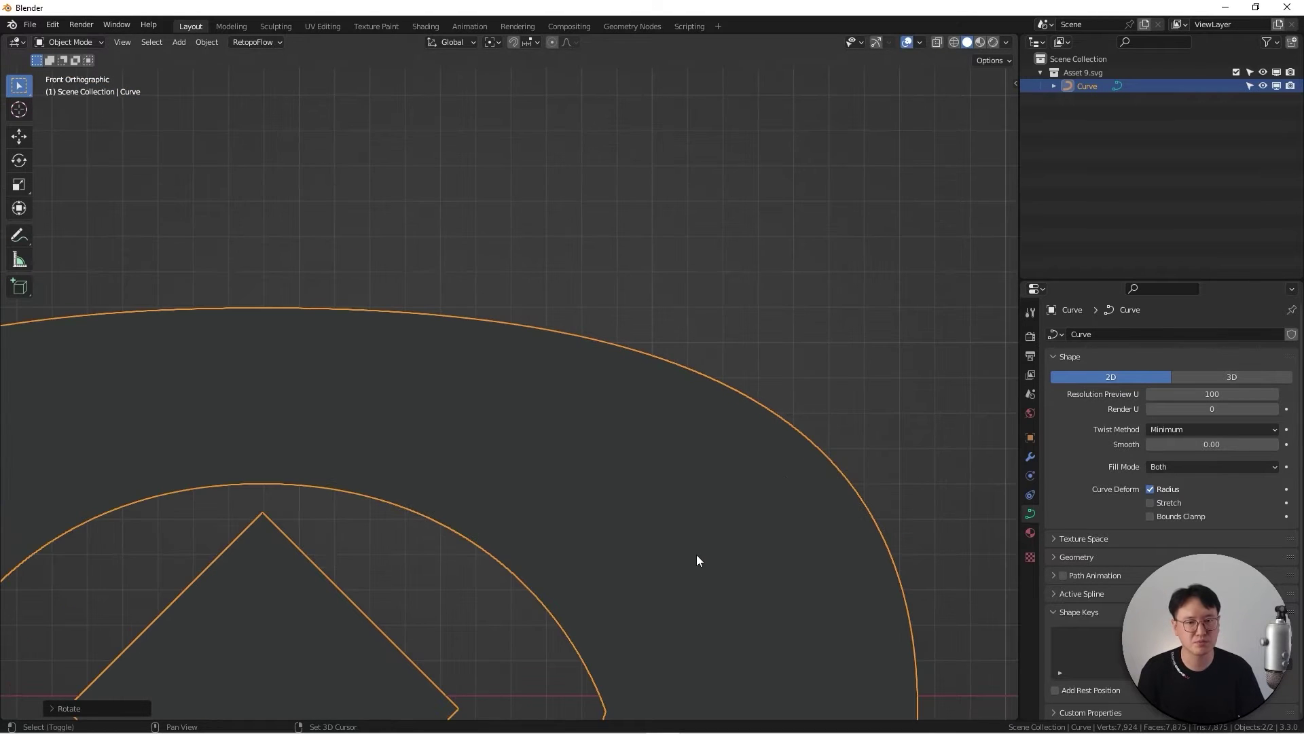
scroll(697, 559, "down", 3)
scroll(709, 368, "left", 3, "ctrl")
scroll(698, 373, "up", 2)
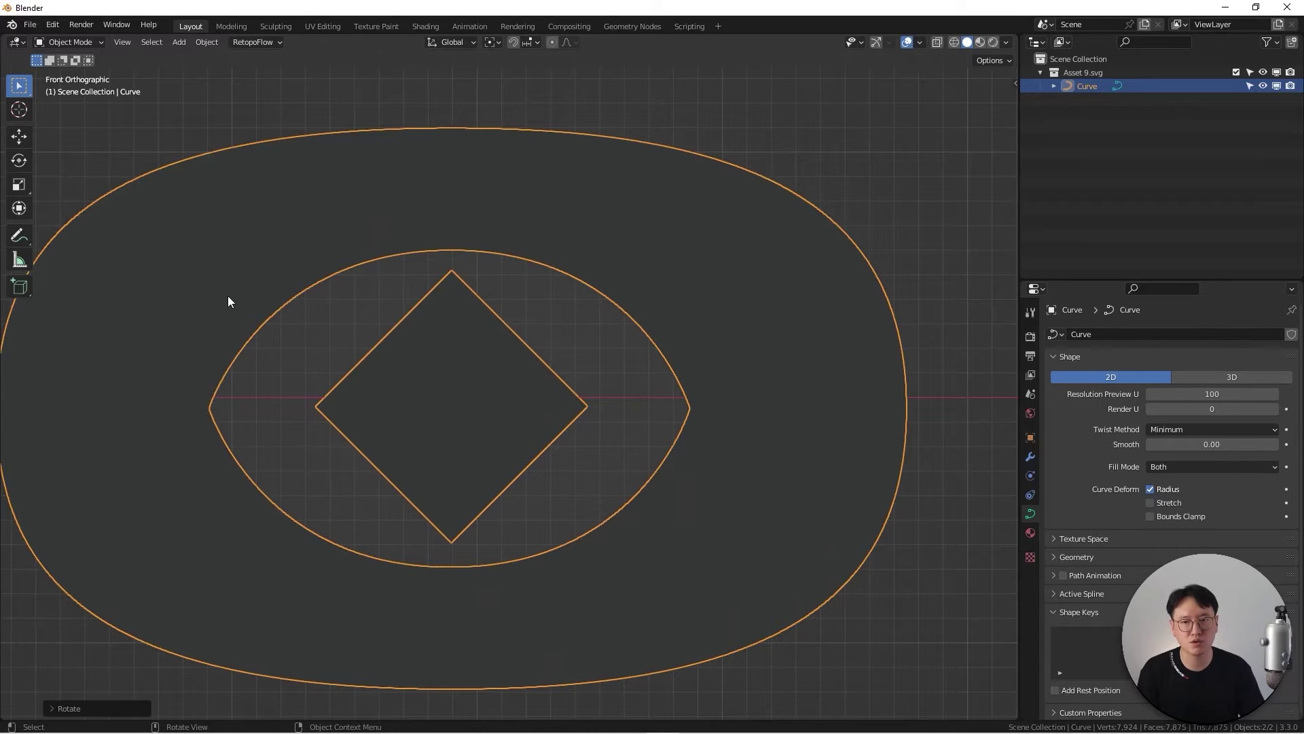
scroll(524, 292, "down", 3)
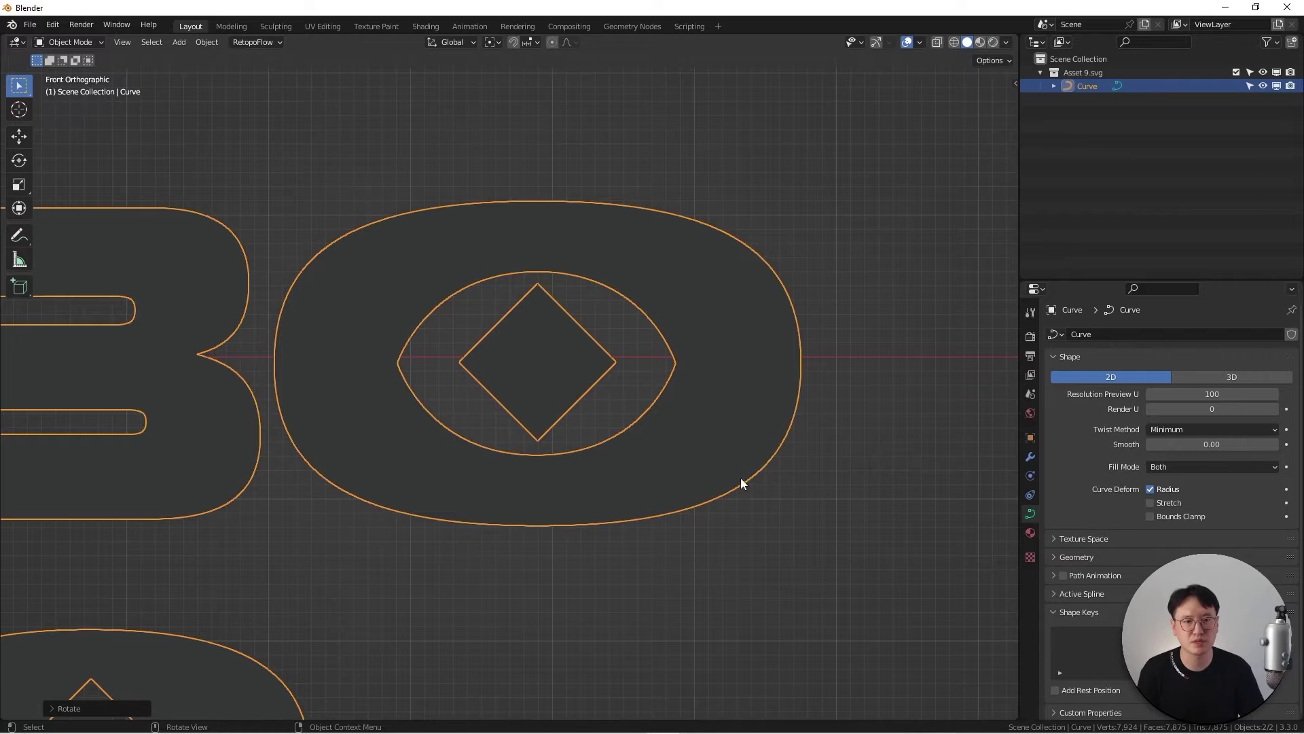
scroll(401, 346, "up", 4)
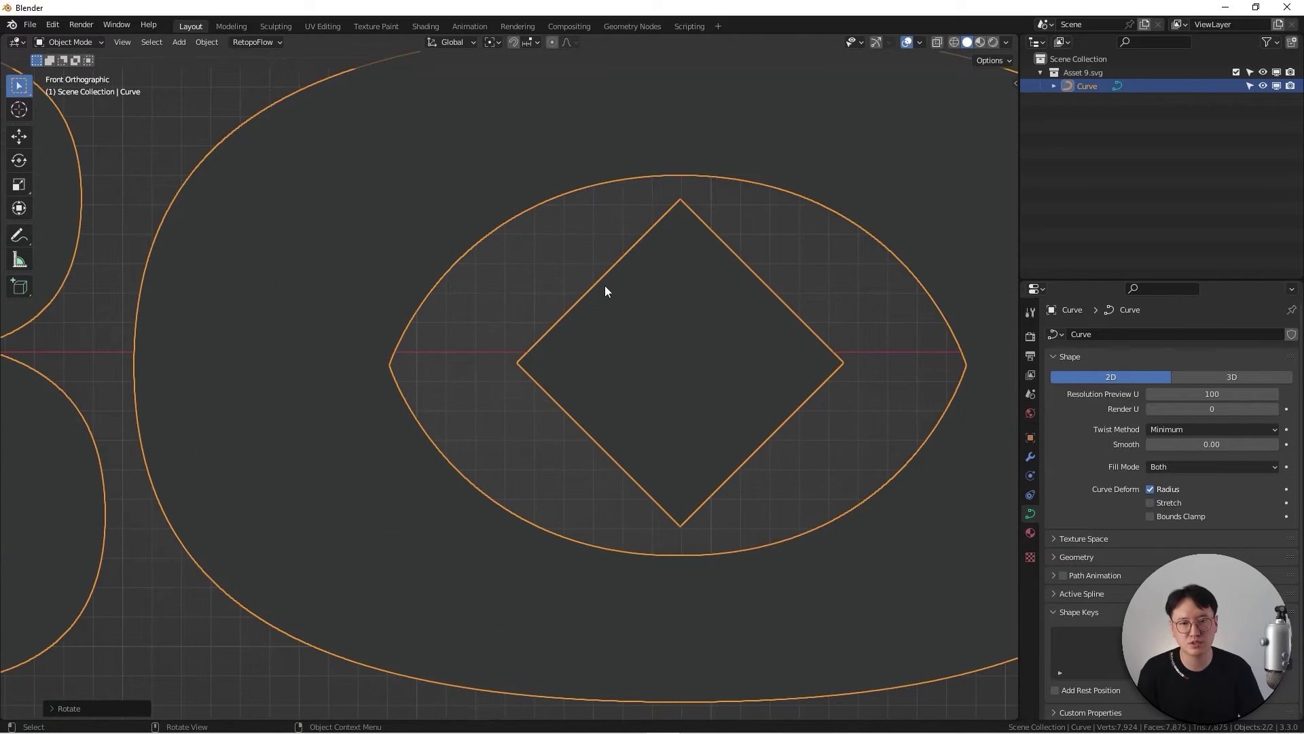
scroll(658, 202, "down", 3)
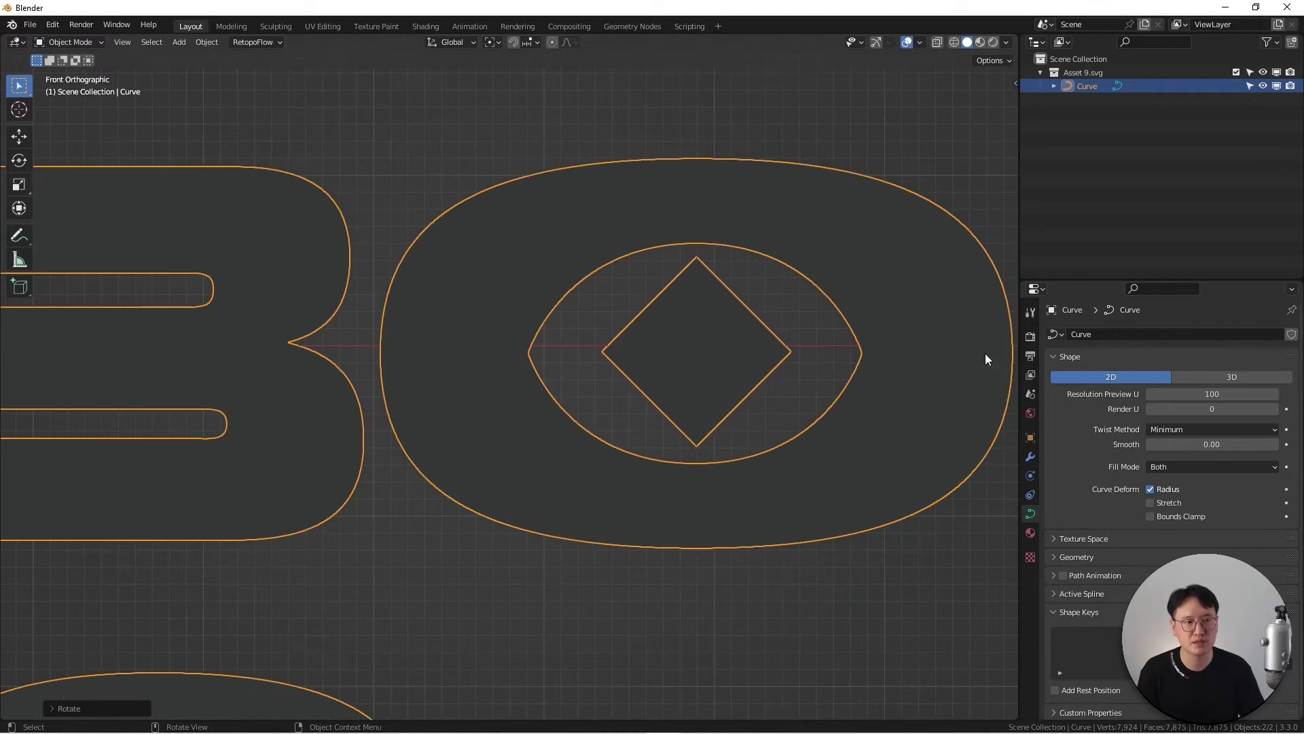
scroll(566, 375, "down", 1)
scroll(566, 374, "down", 4)
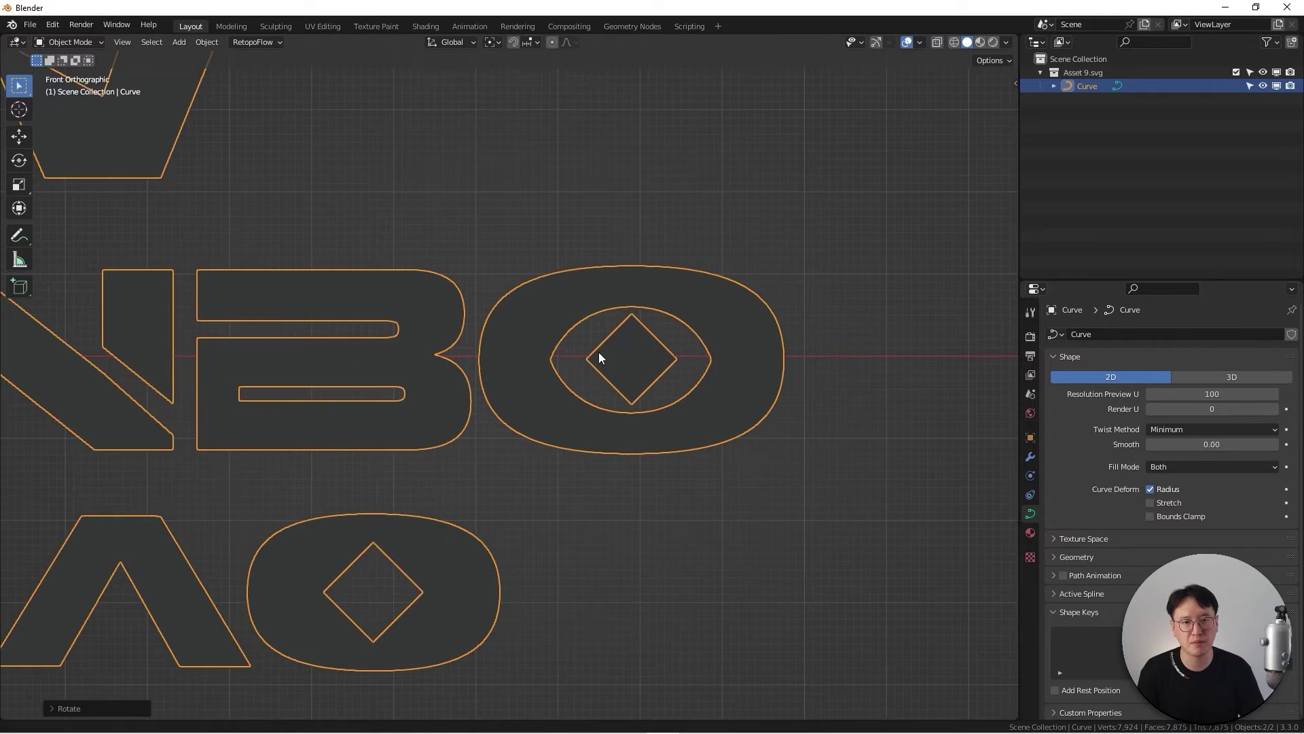
scroll(721, 337, "down", 2)
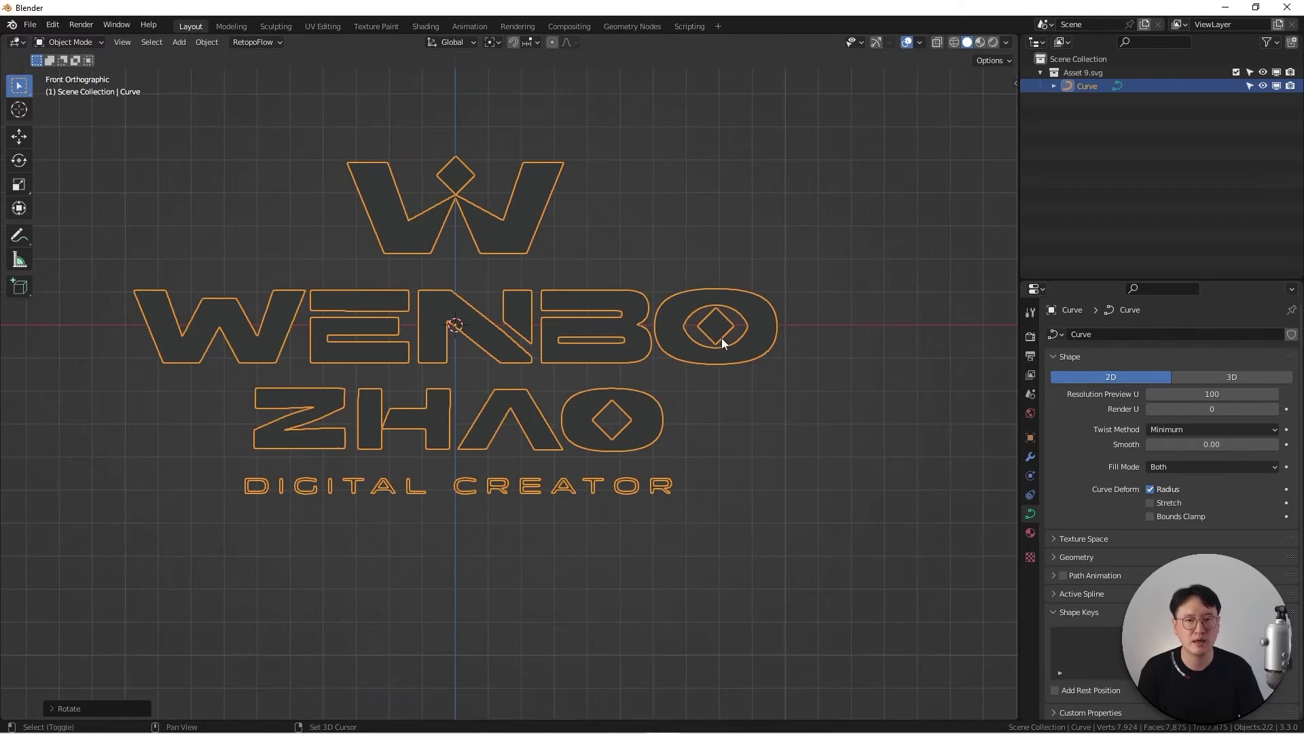
scroll(763, 328, "up", 2)
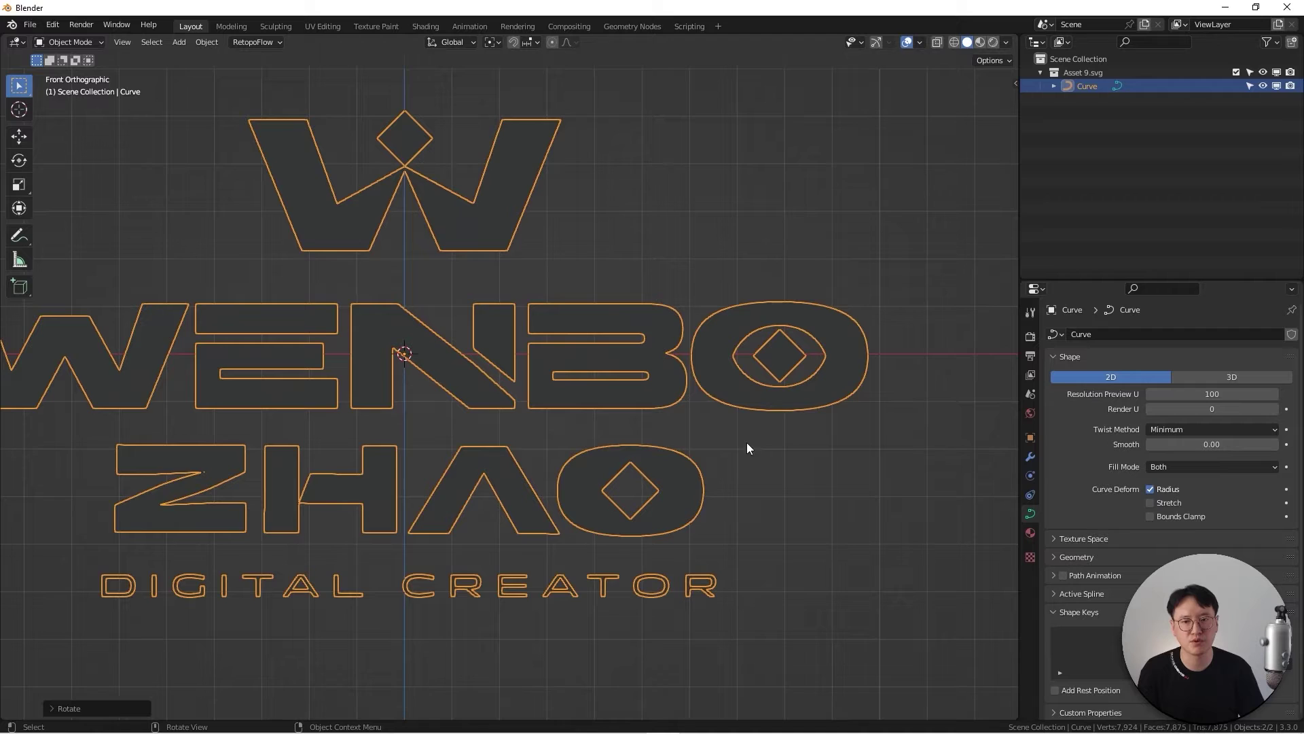
scroll(606, 454, "down", 4)
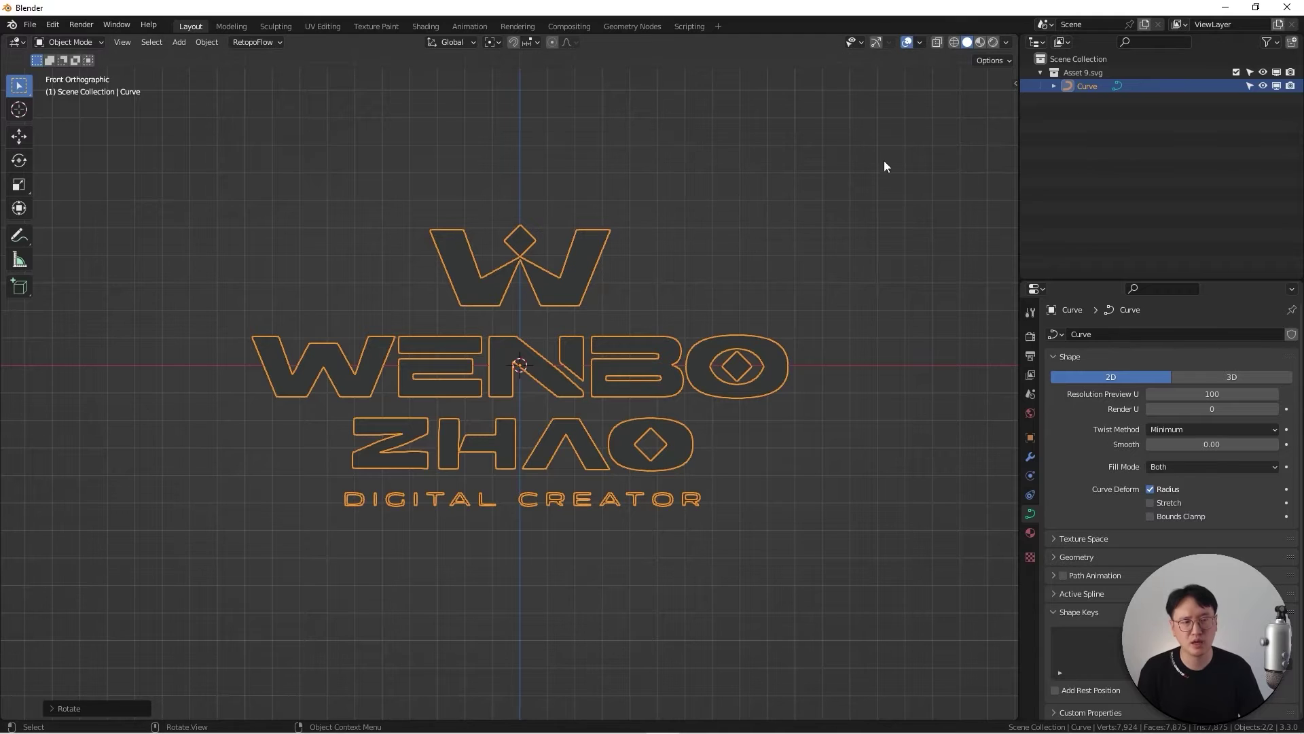
Duplicate Curve into a new BU collection, exclude BU, and reselect the original Curve.
key("shift+d")
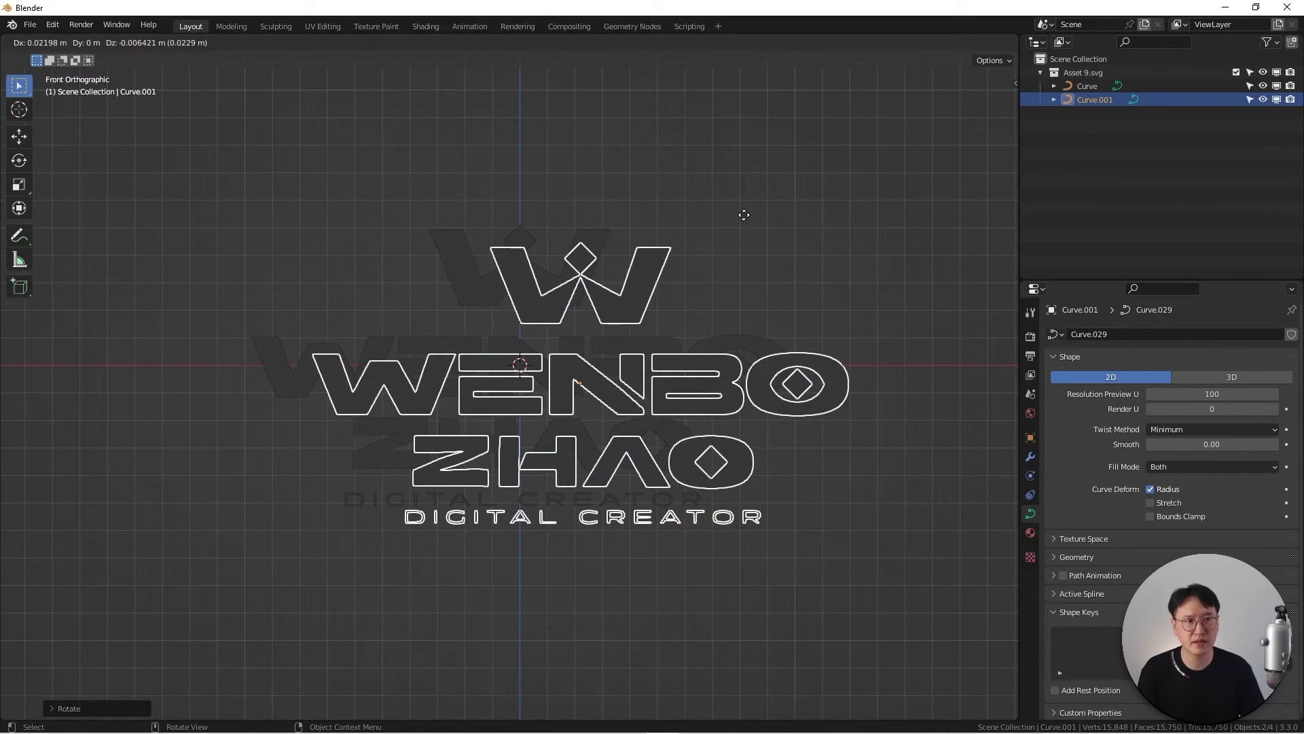
right_click(744, 214)
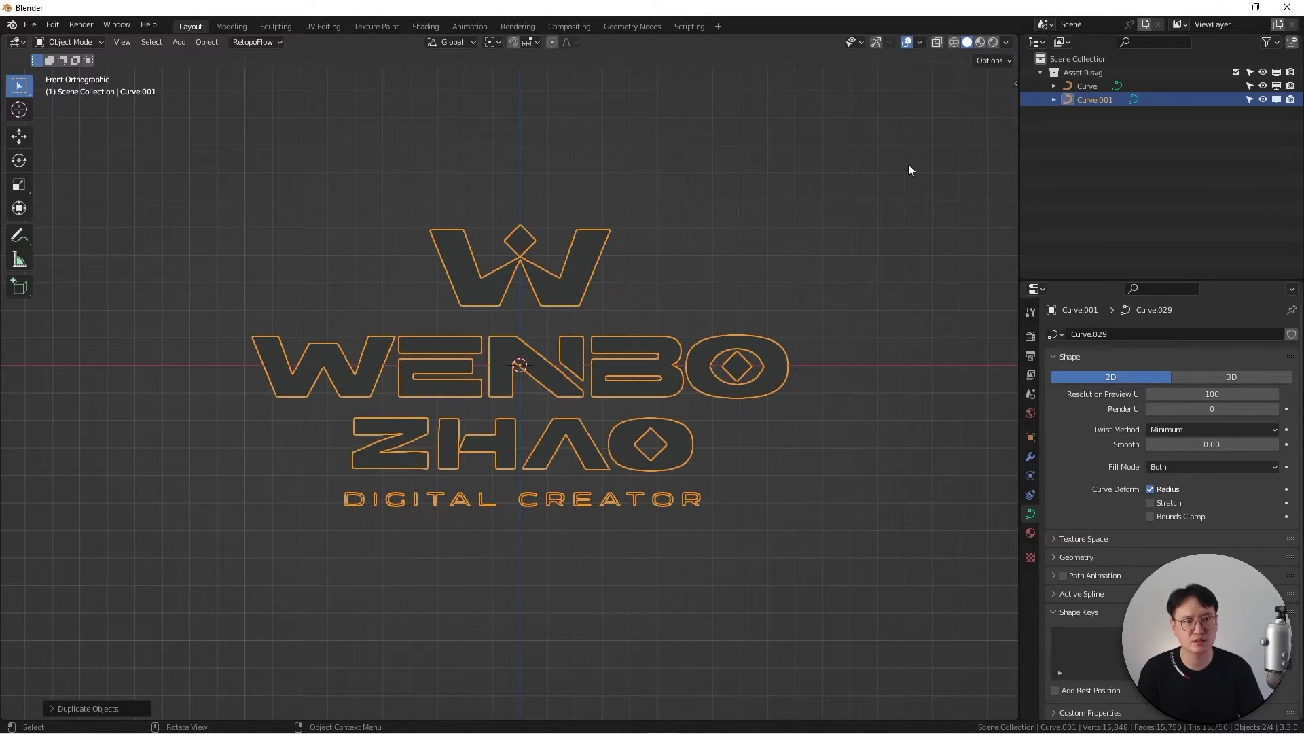
key("m")
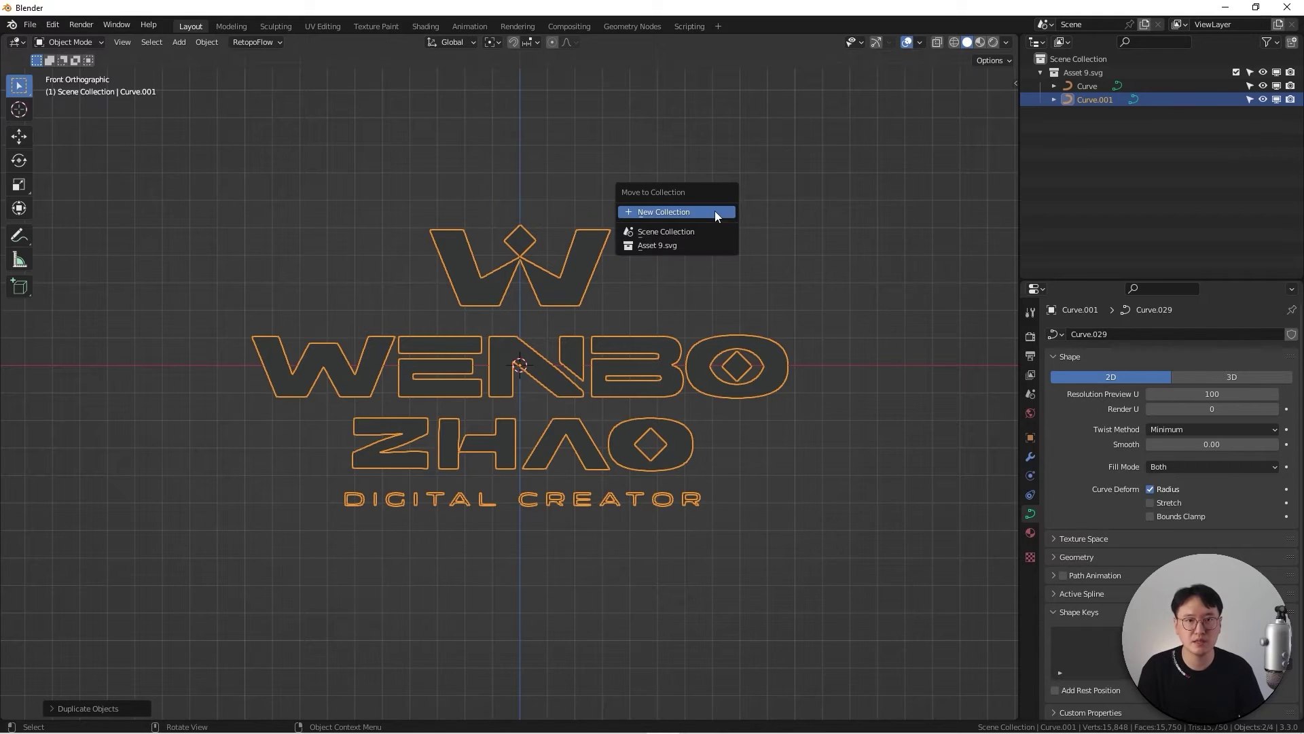
left_click(696, 210)
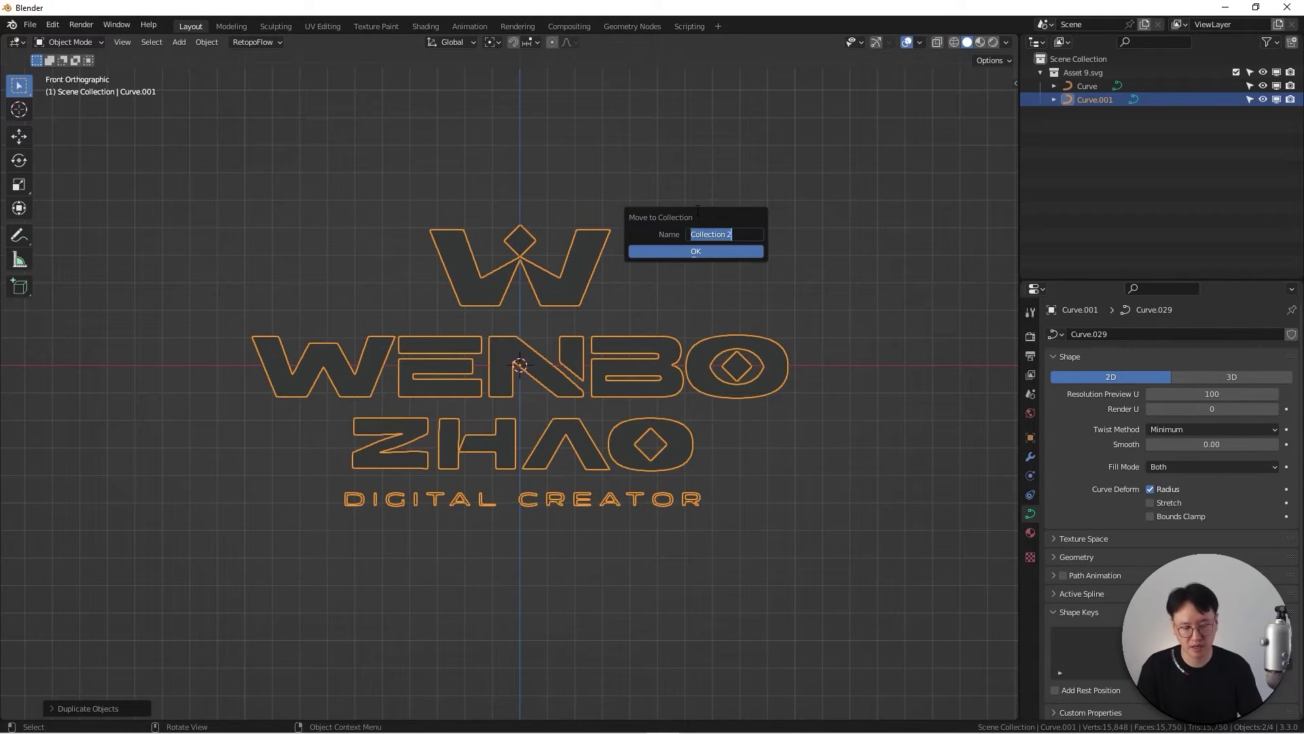
type("BU")
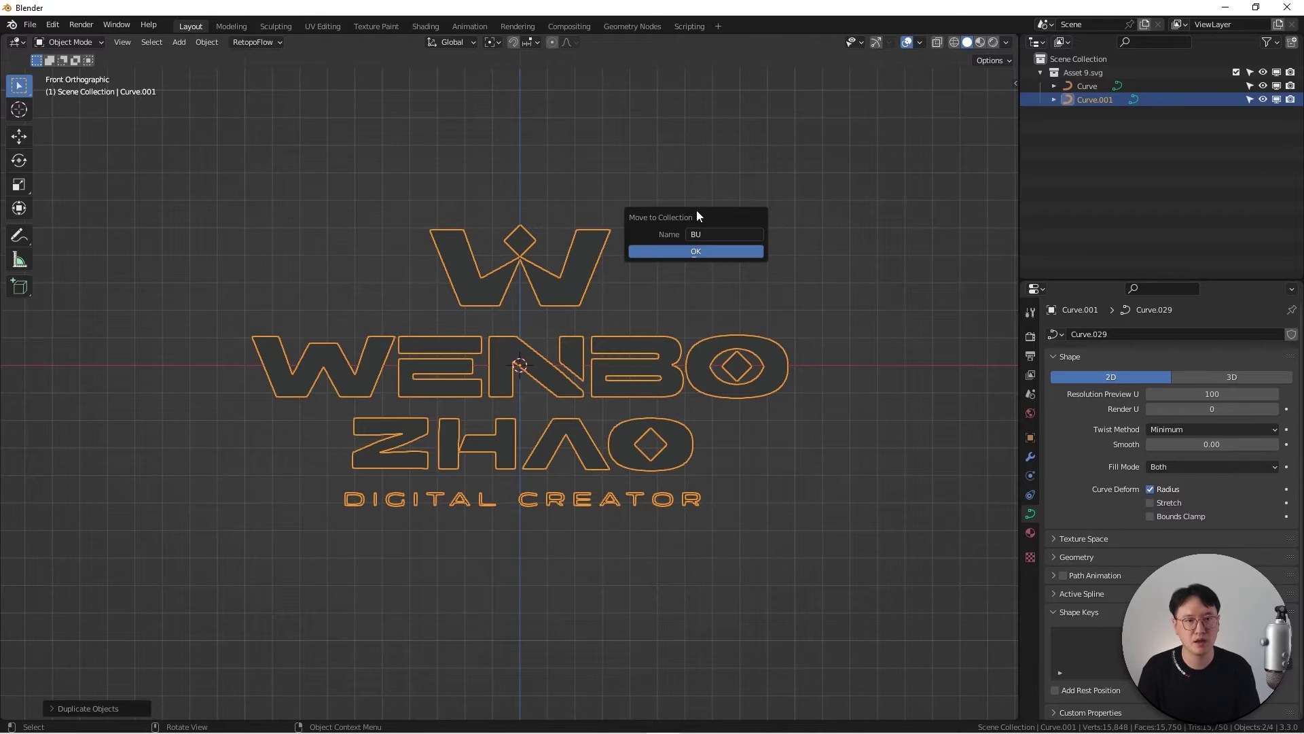
key("Return")
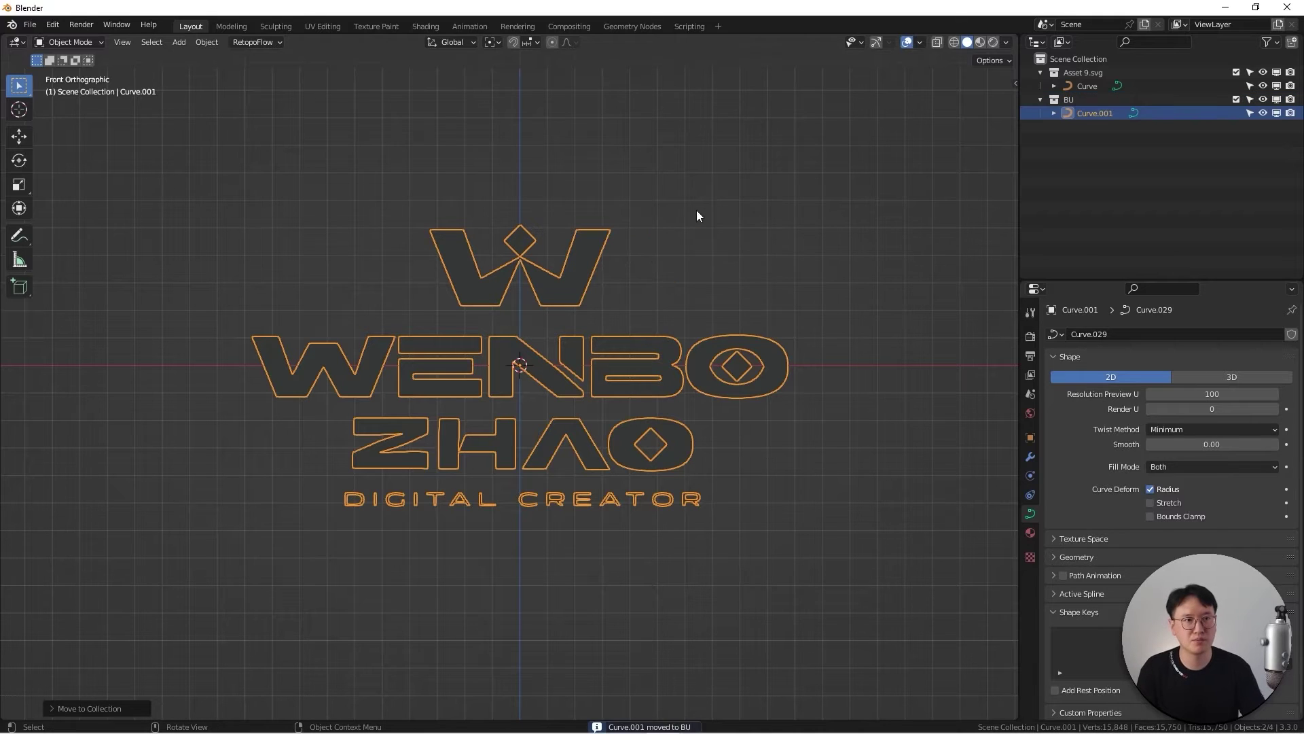
left_click(1236, 100)
left_click(581, 280)
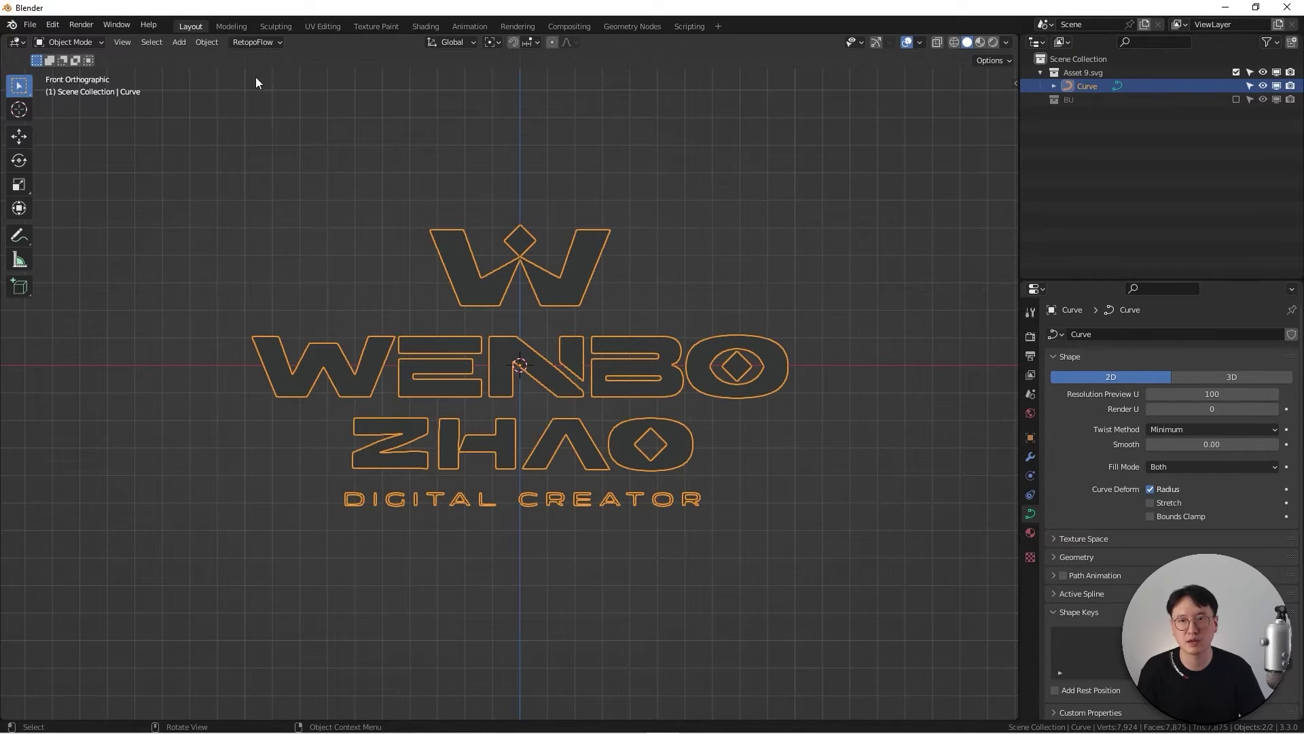
Convert the logo curve into a mesh with Object > Convert > Mesh.
left_click(204, 42)
mouse_move(259, 406)
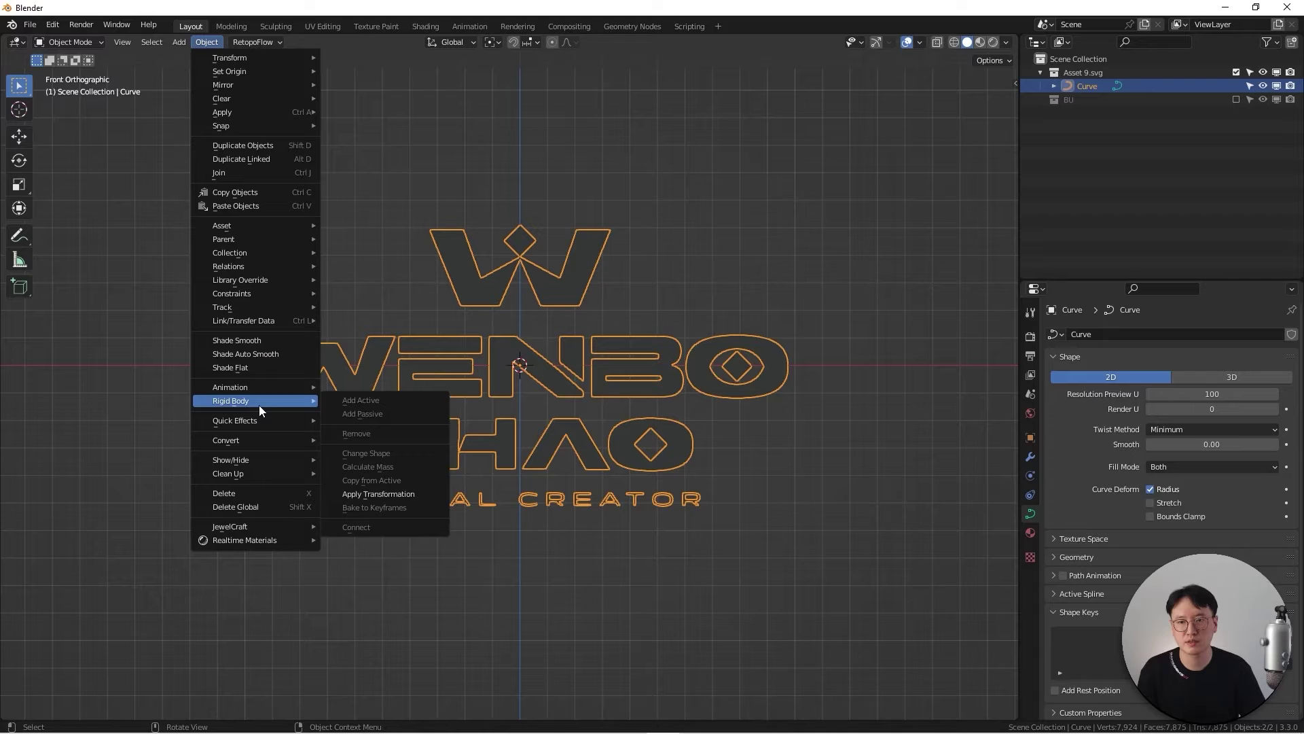
mouse_move(254, 441)
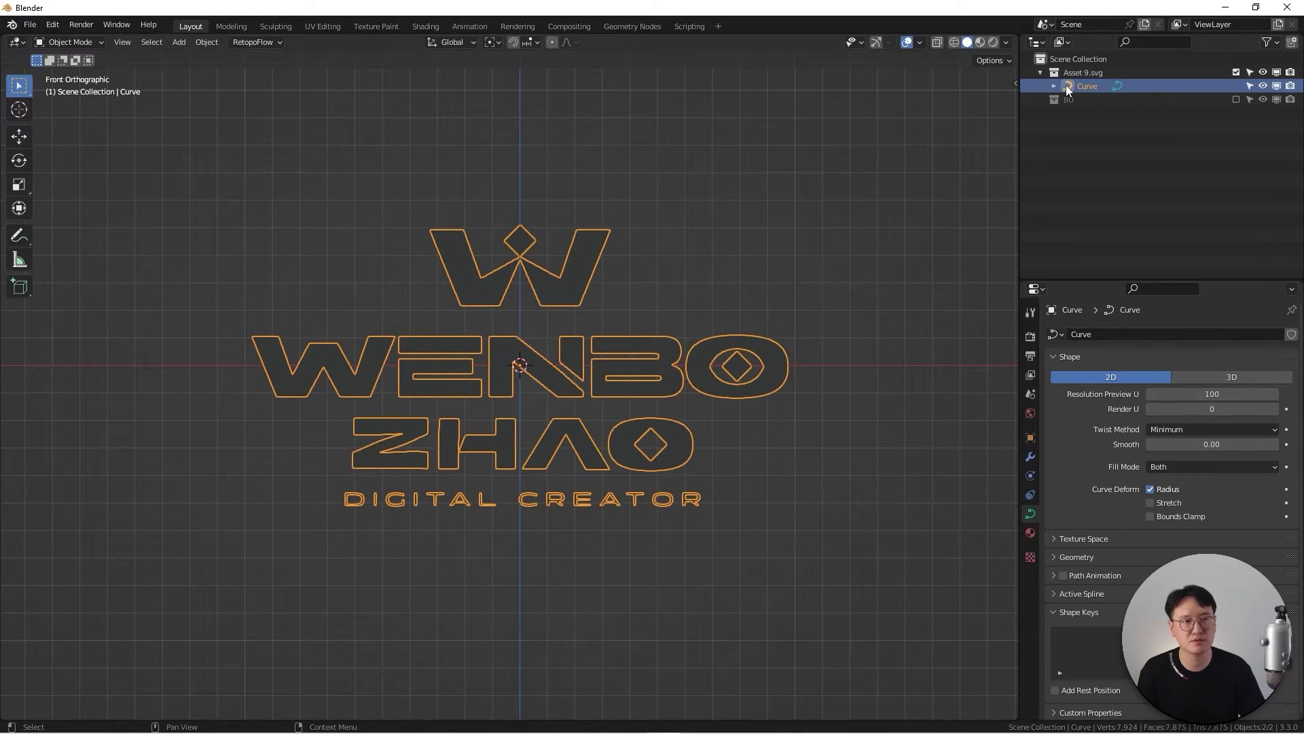
left_click(200, 45)
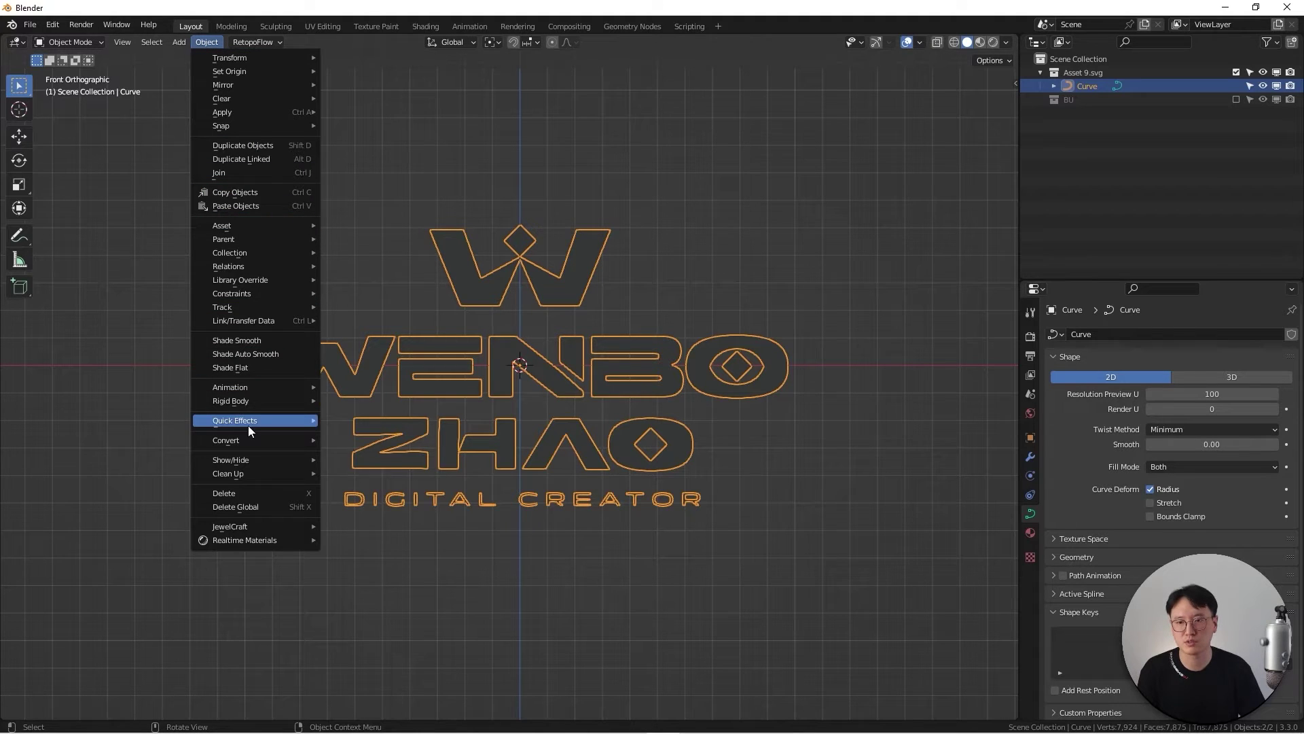
mouse_move(251, 446)
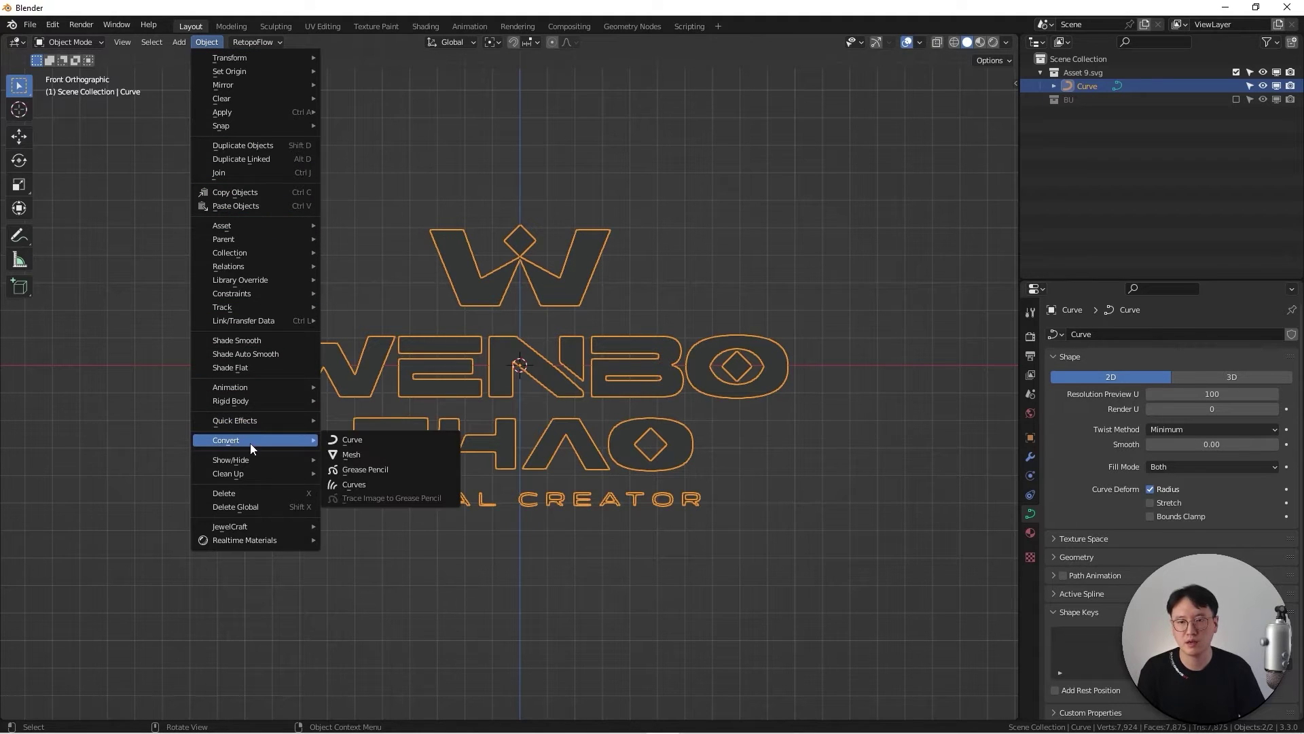
left_click(348, 455)
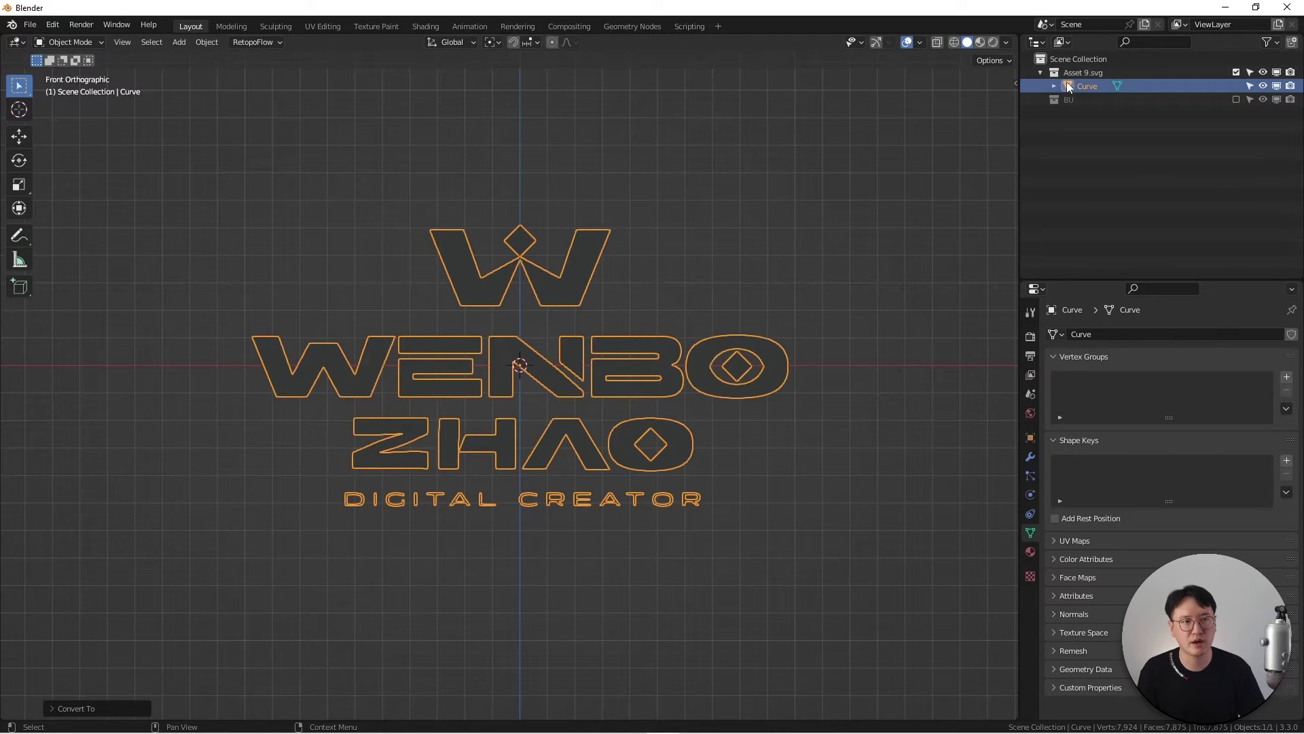
Orbit around the new triangulated logo mesh to inspect it, then return to front view.
scroll(728, 371, "down", 4)
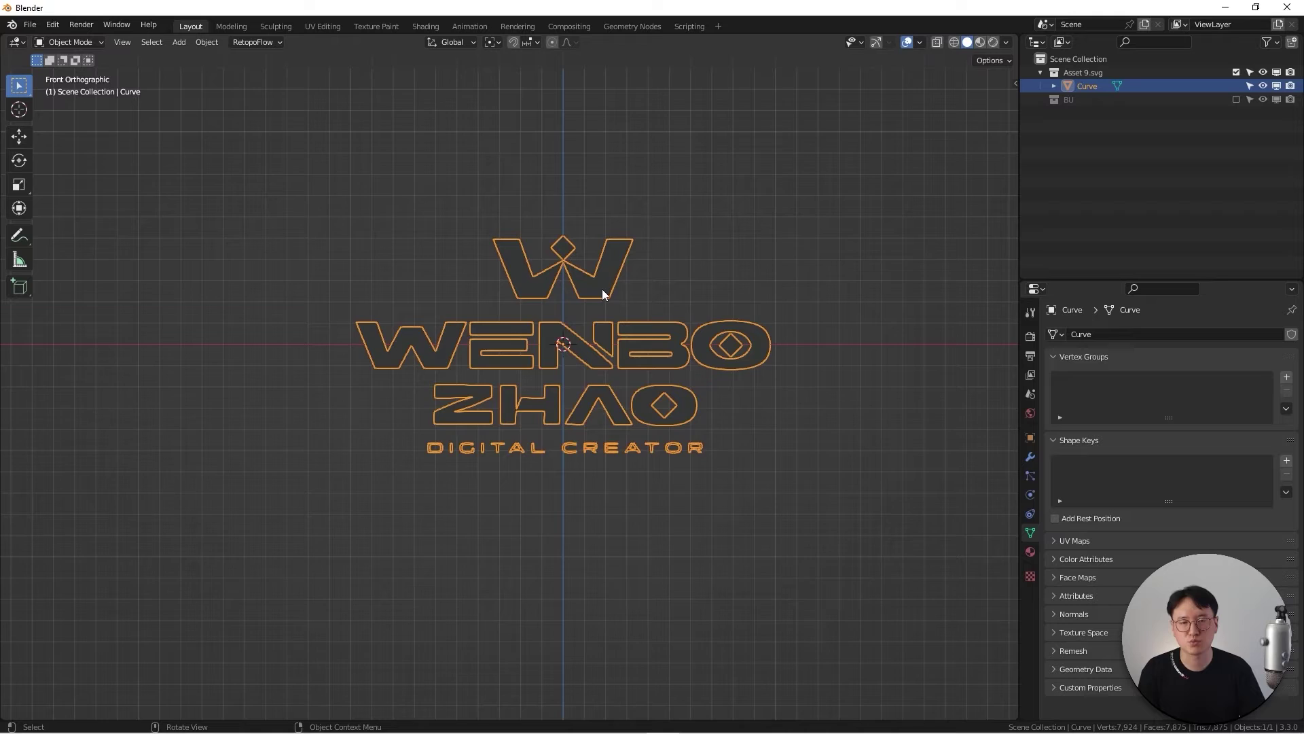
scroll(618, 294, "up", 2)
middle_click_drag(618, 295, 550, 270)
scroll(590, 259, "up", 2)
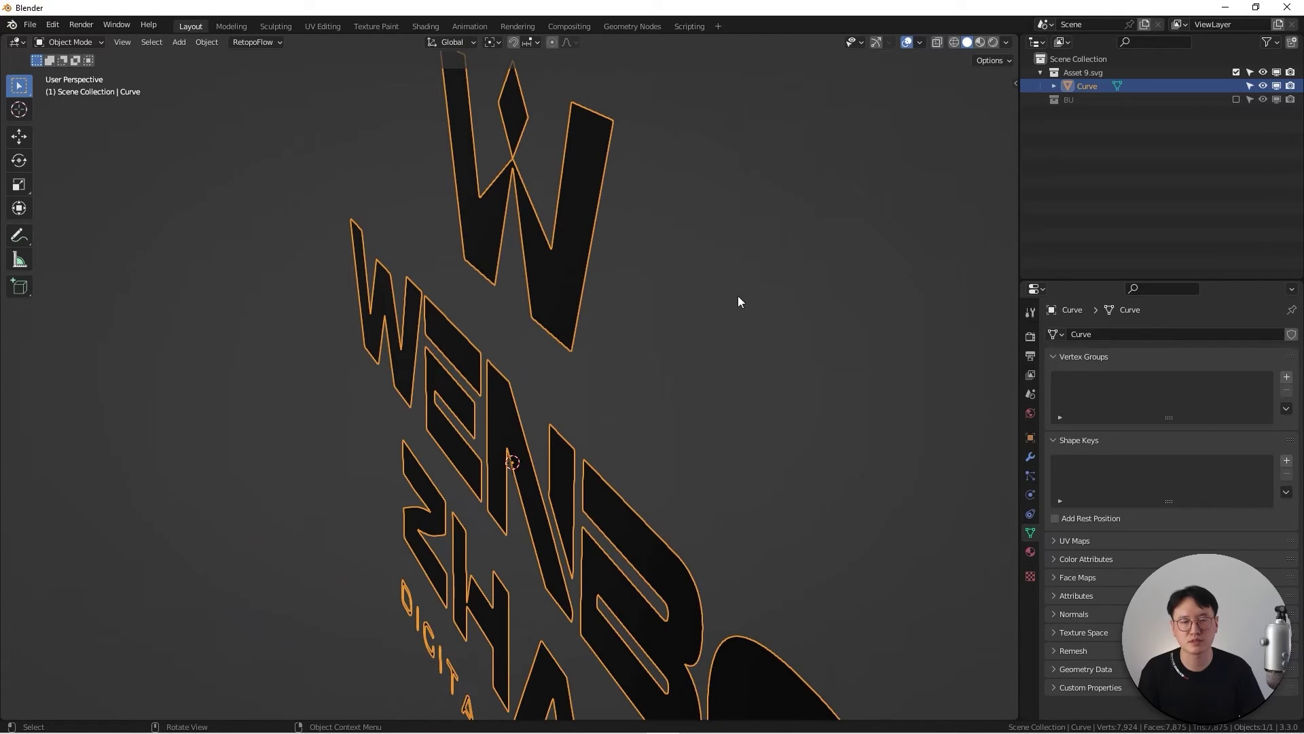
middle_click_drag(738, 300, 636, 396)
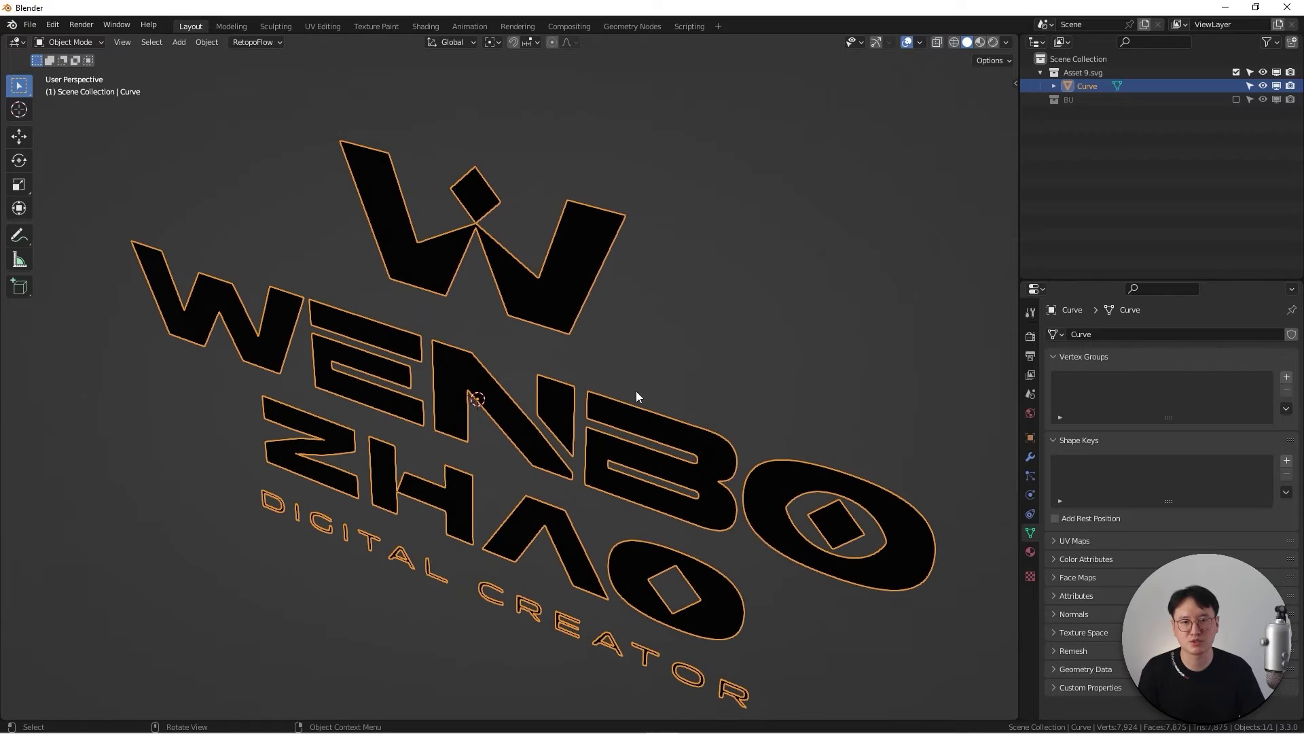
key("KP_1")
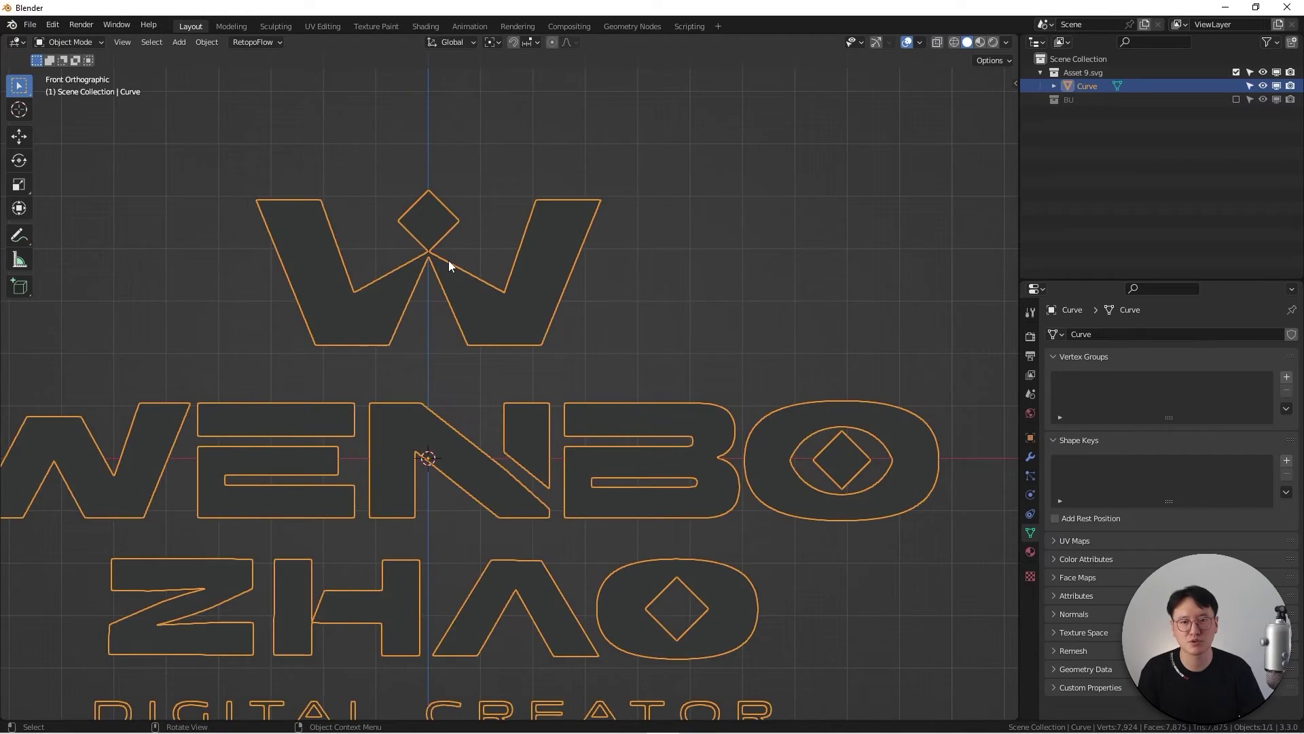
scroll(449, 260, "down", 4)
scroll(489, 306, "up", 3)
scroll(512, 249, "down", 2)
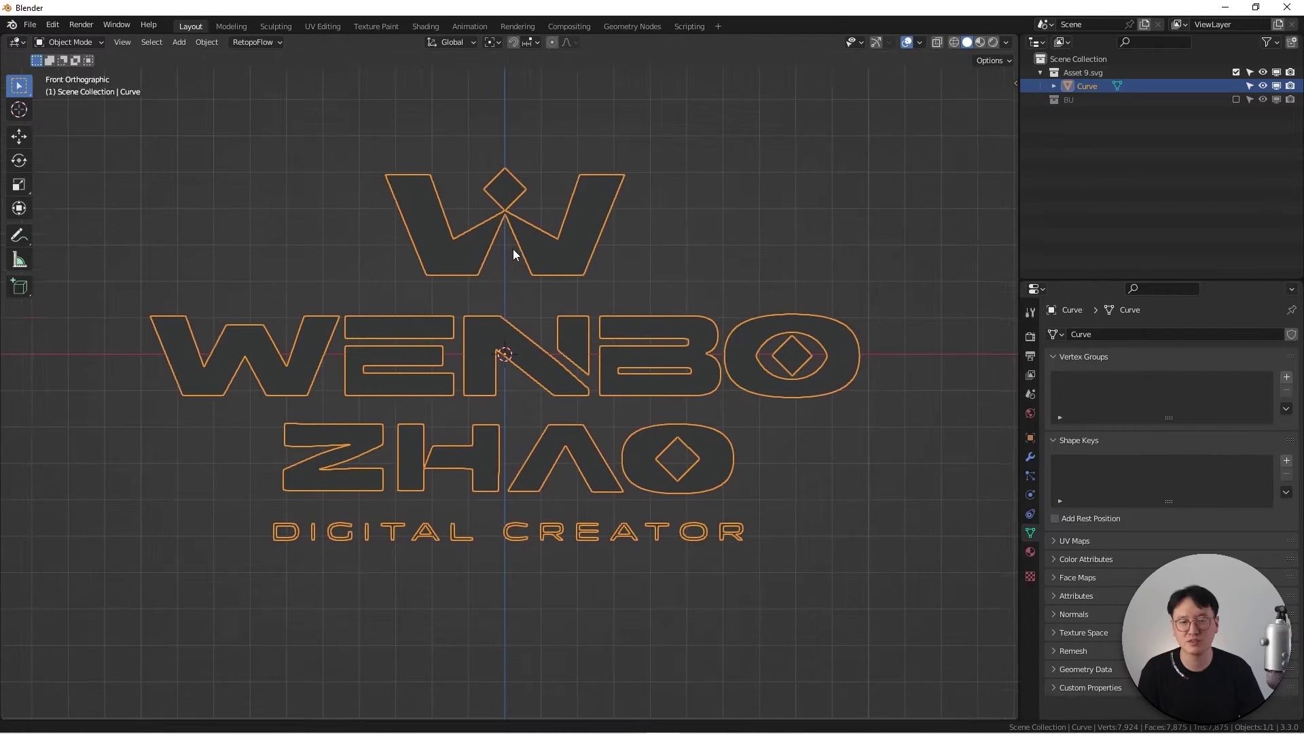
Select all logo faces in Edit Mode, extrude them along Y, and return to Object Mode.
key("Tab")
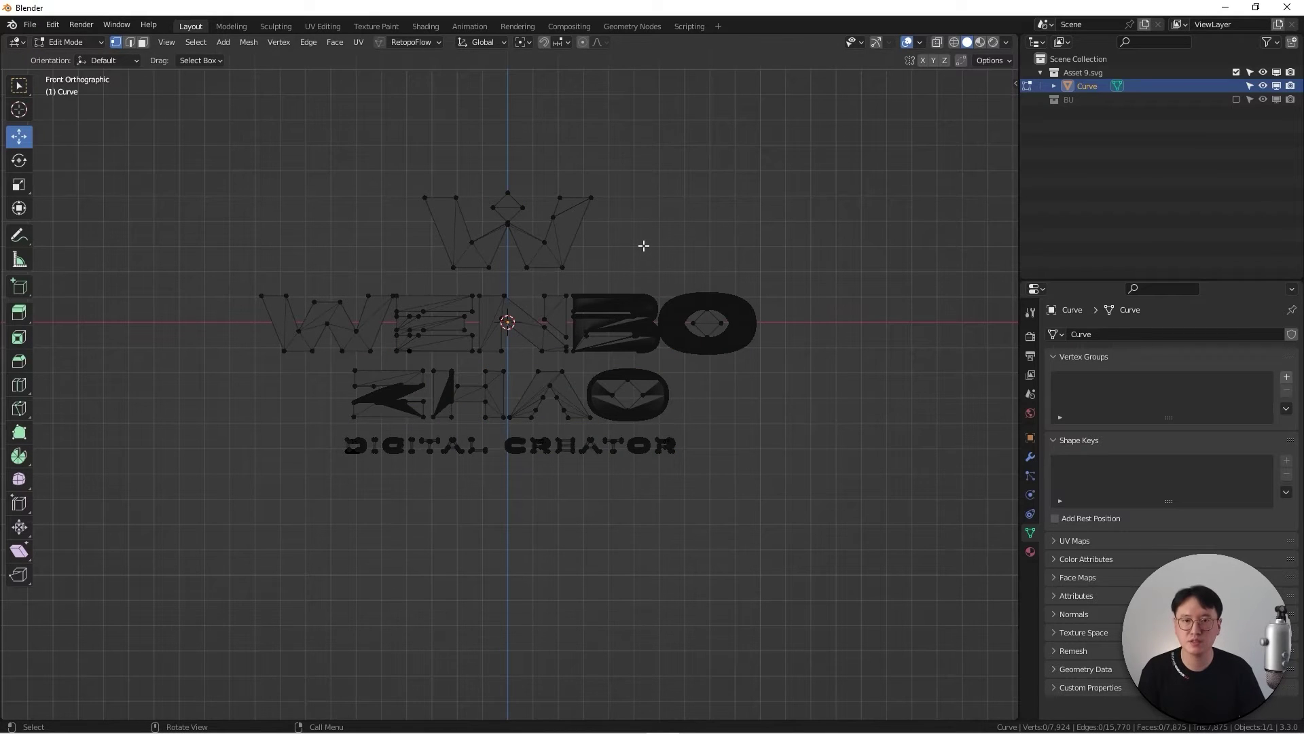
key("a")
middle_click_drag(644, 245, 559, 250, "alt")
key("e")
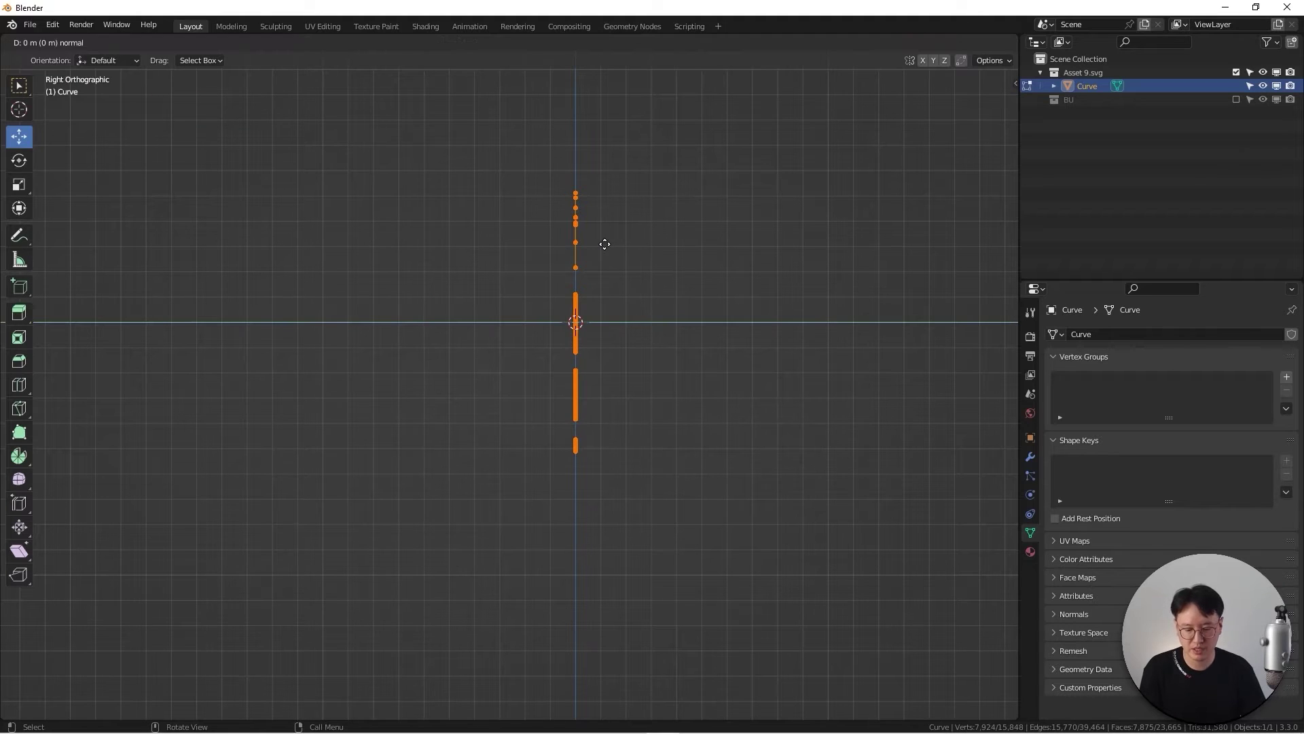
key("y")
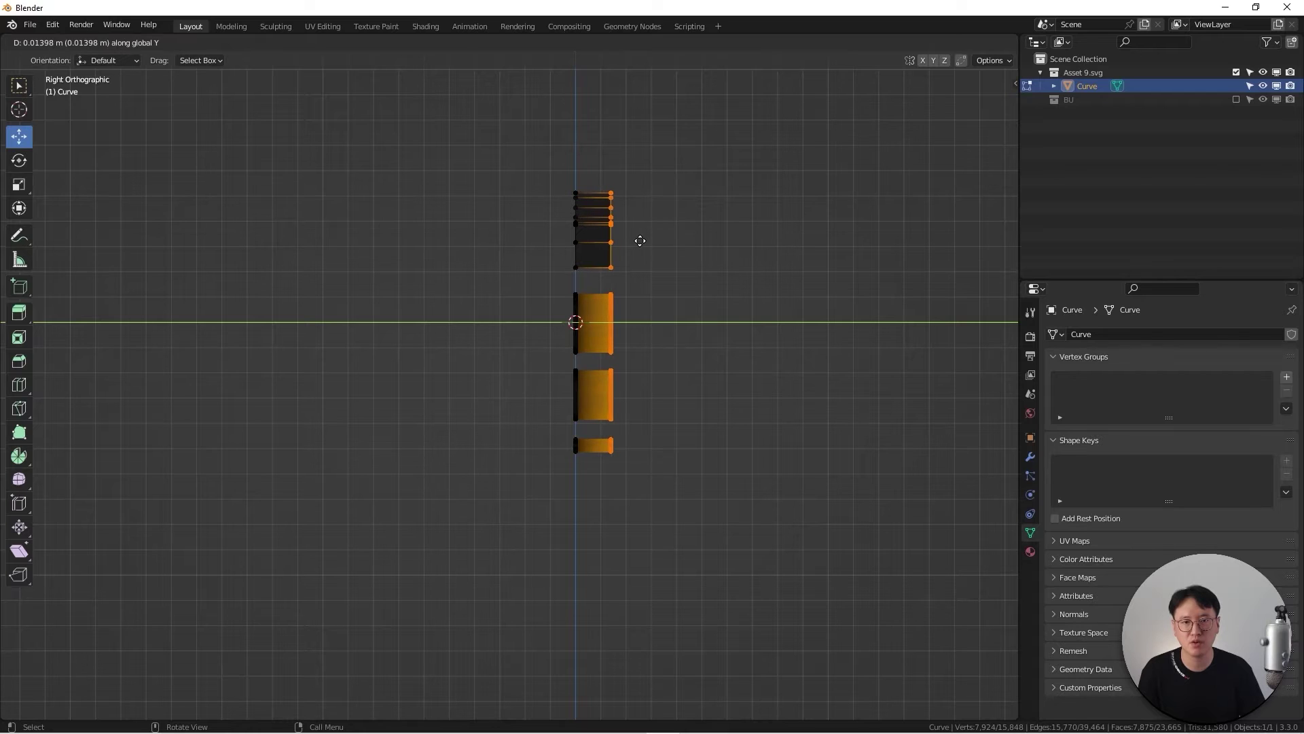
left_click(640, 240)
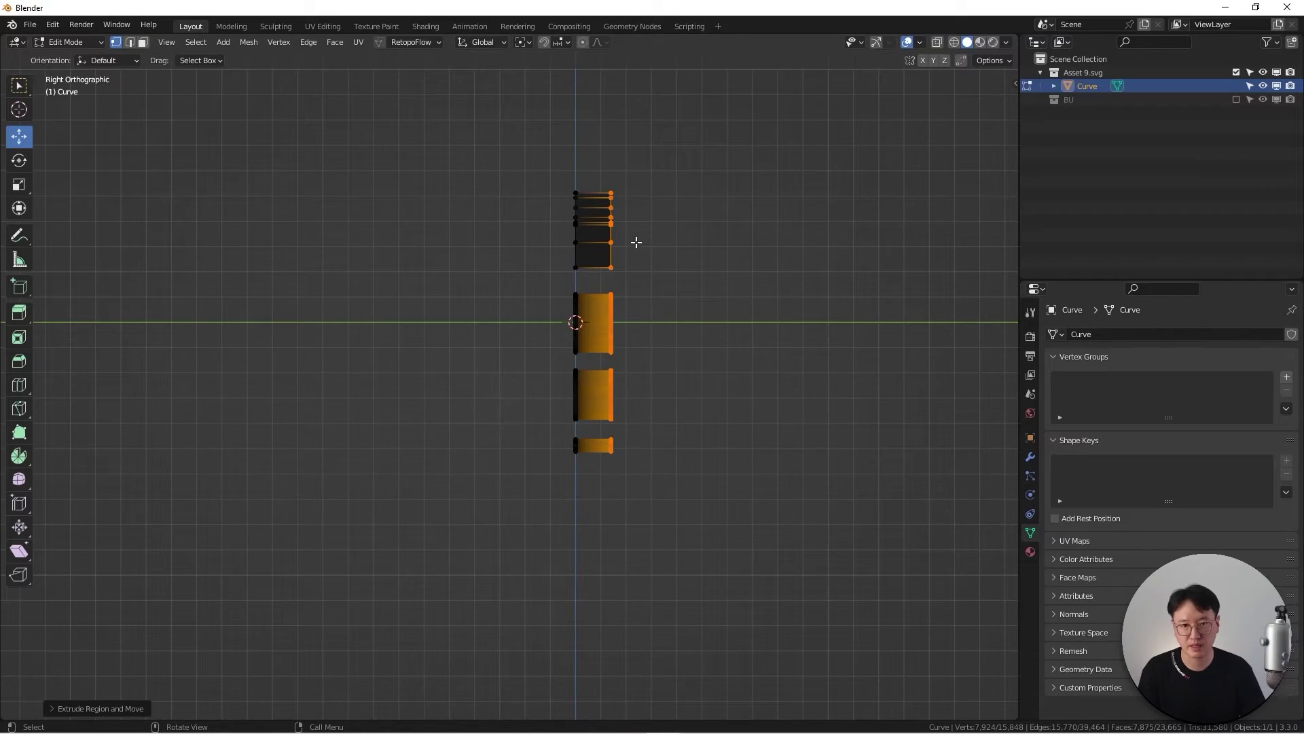
mouse_move(635, 238)
middle_mouse_down()
mouse_move(734, 259)
mouse_move(655, 241)
middle_mouse_up()
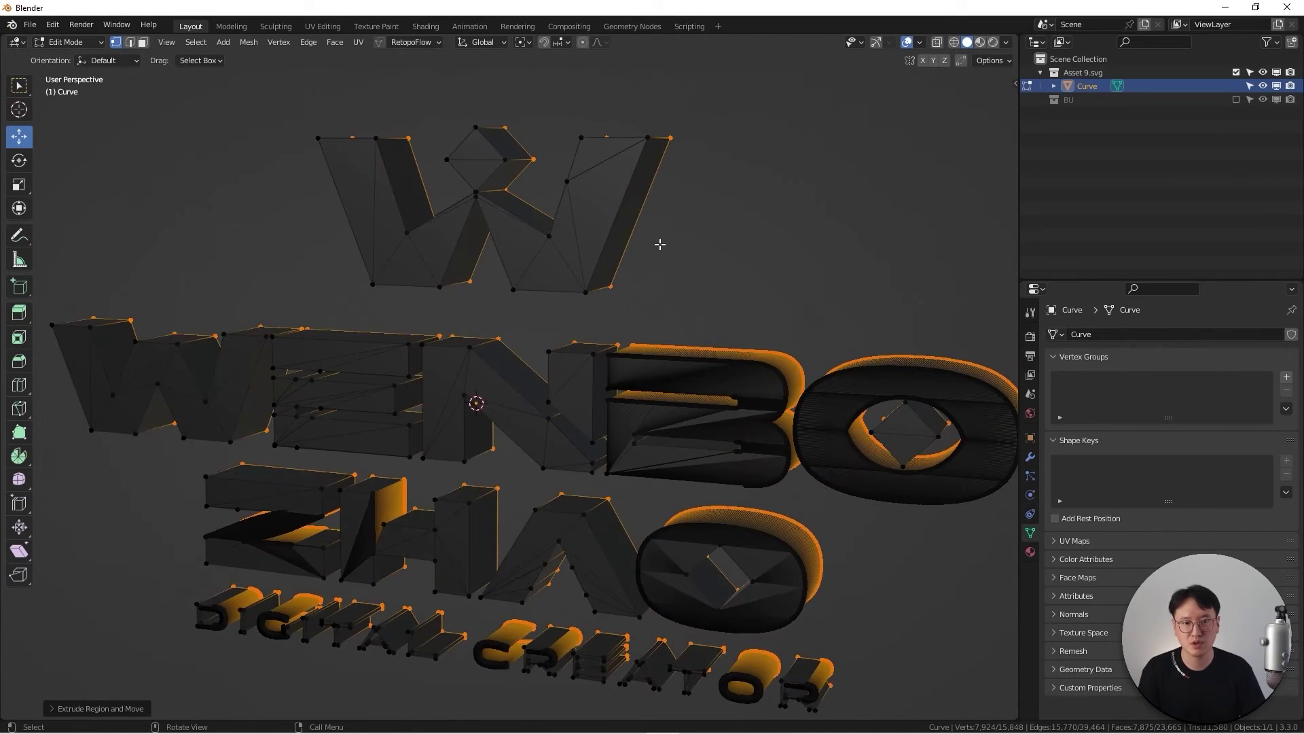
scroll(737, 349, "up", 6)
middle_click_drag(673, 407, 666, 336)
scroll(808, 388, "down", 5)
key("Tab")
scroll(709, 389, "down", 3)
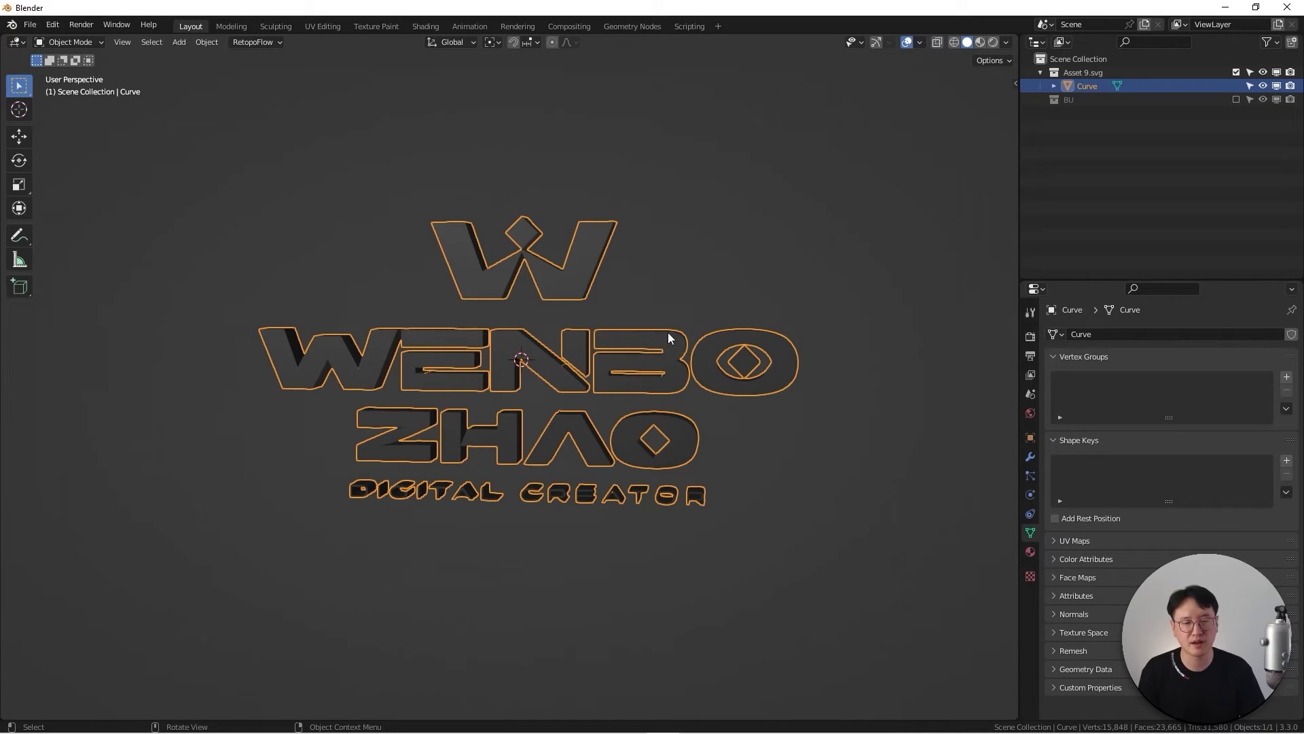
Orbit and zoom around the extruded WENBO ZHAO lettering to inspect its depth.
mouse_move(667, 339)
middle_mouse_down()
mouse_move(777, 340)
mouse_move(722, 369)
mouse_move(671, 337)
middle_mouse_up()
scroll(671, 336, "up", 4)
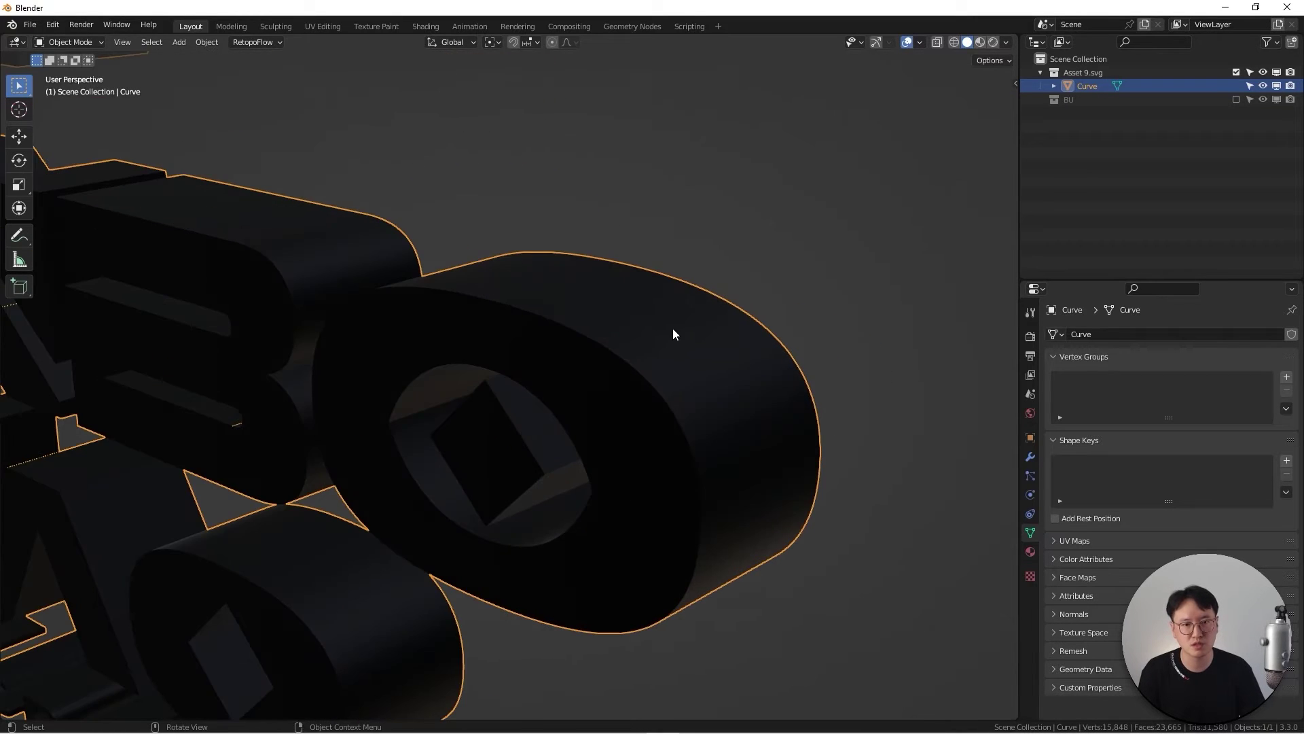
scroll(711, 426, "down", 10)
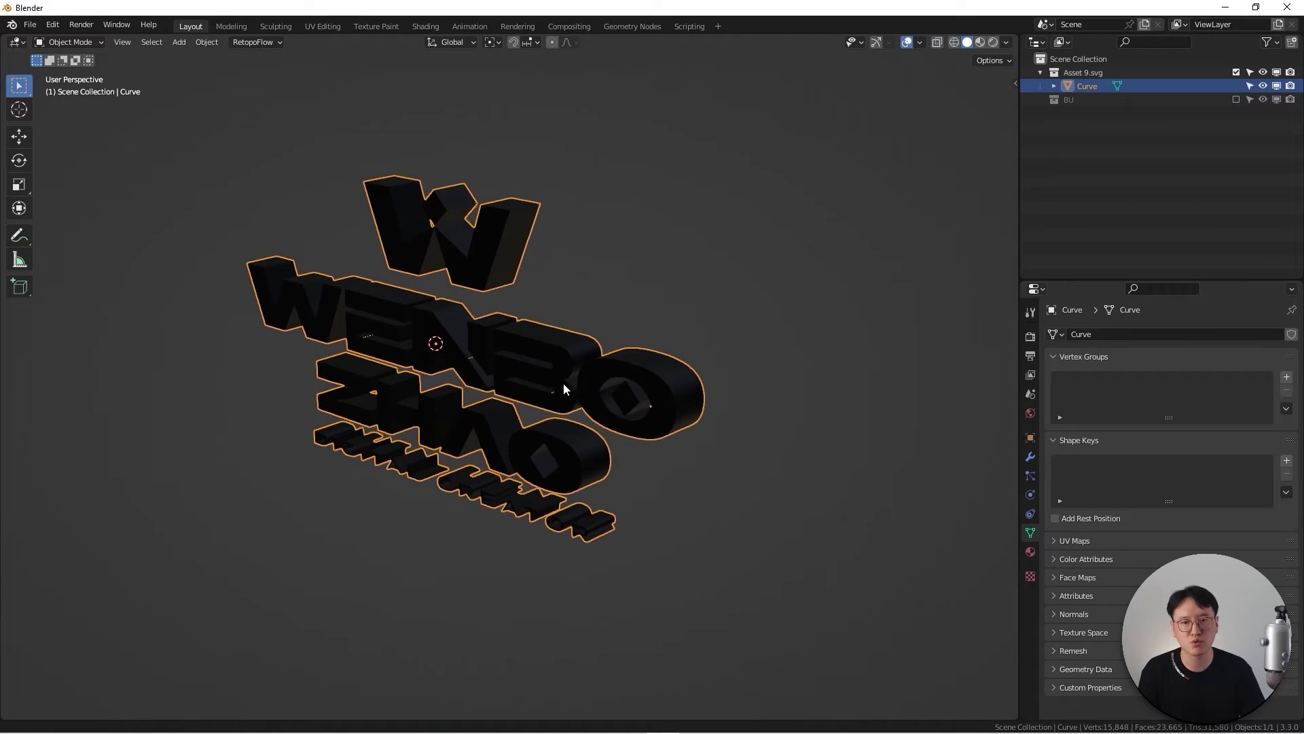
middle_click_drag(562, 382, 599, 341)
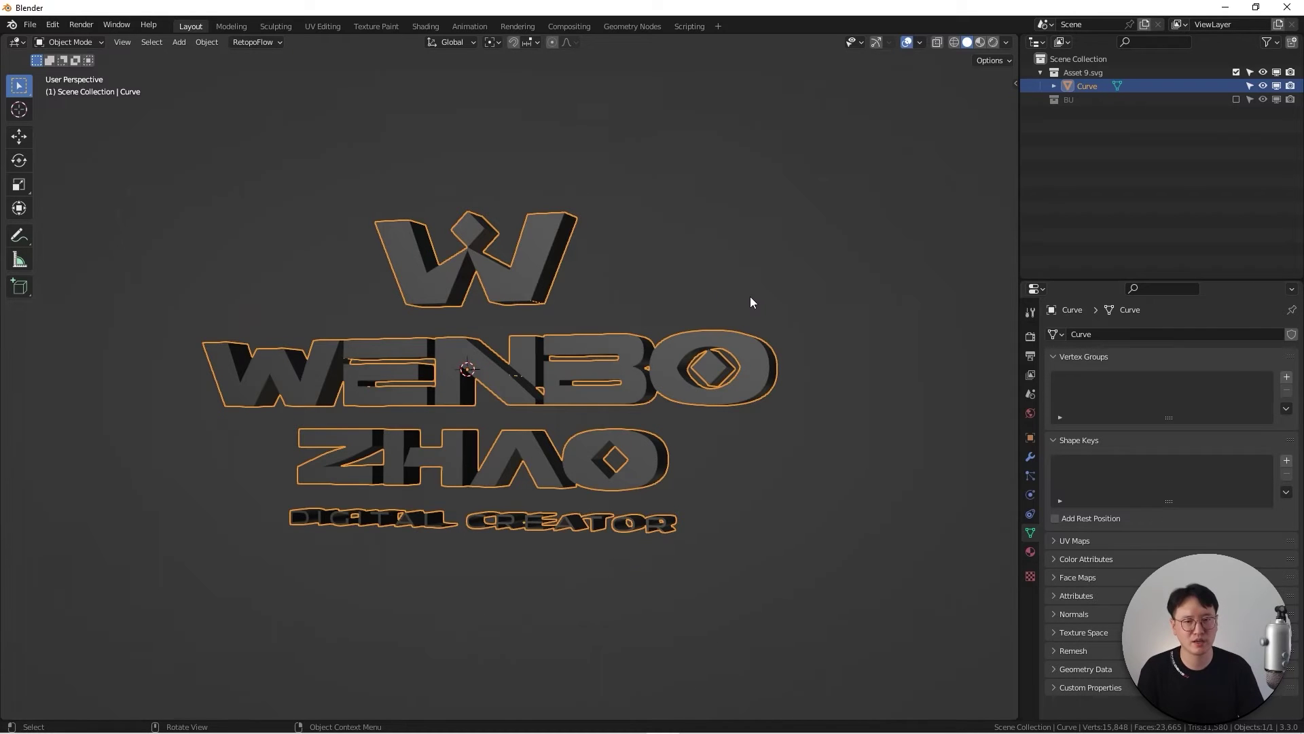
mouse_move(750, 298)
middle_mouse_down()
mouse_move(750, 358)
mouse_move(699, 338)
mouse_move(726, 309)
mouse_move(758, 319)
mouse_move(731, 280)
middle_mouse_up()
scroll(727, 309, "down", 5)
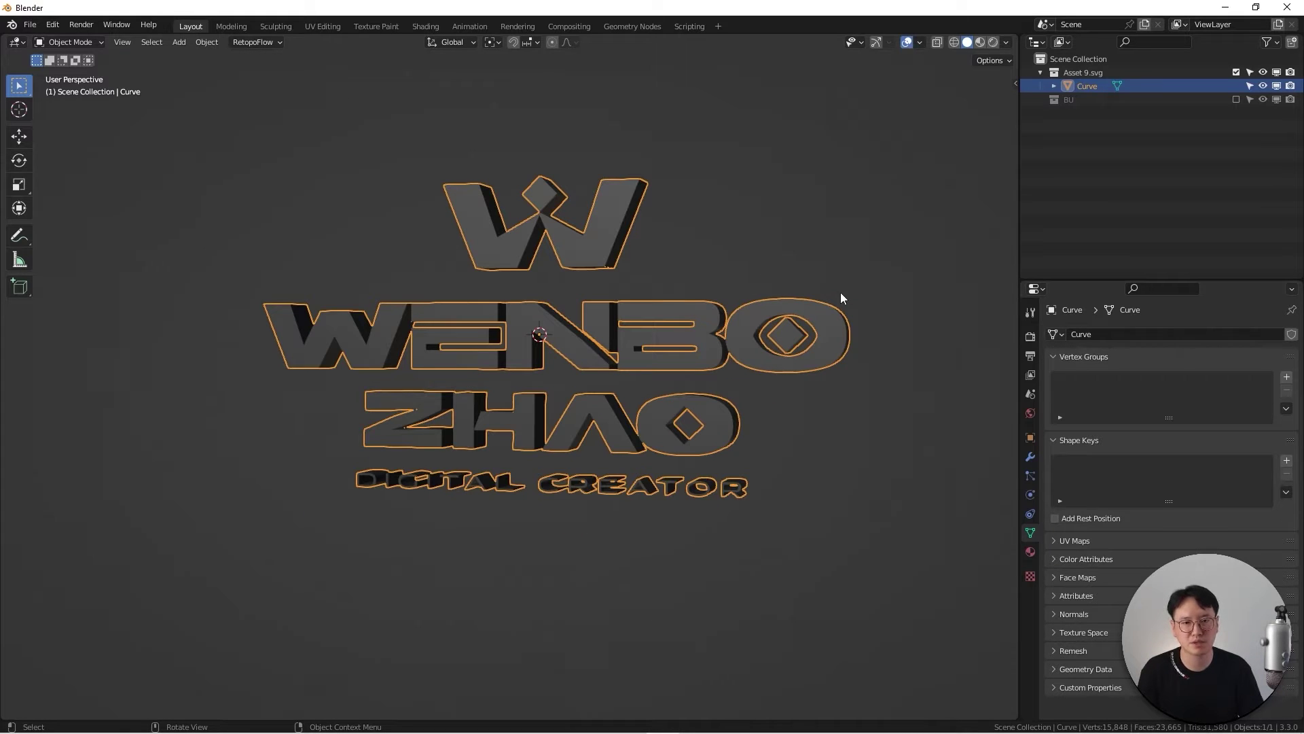
middle_click_drag(768, 372, 762, 446)
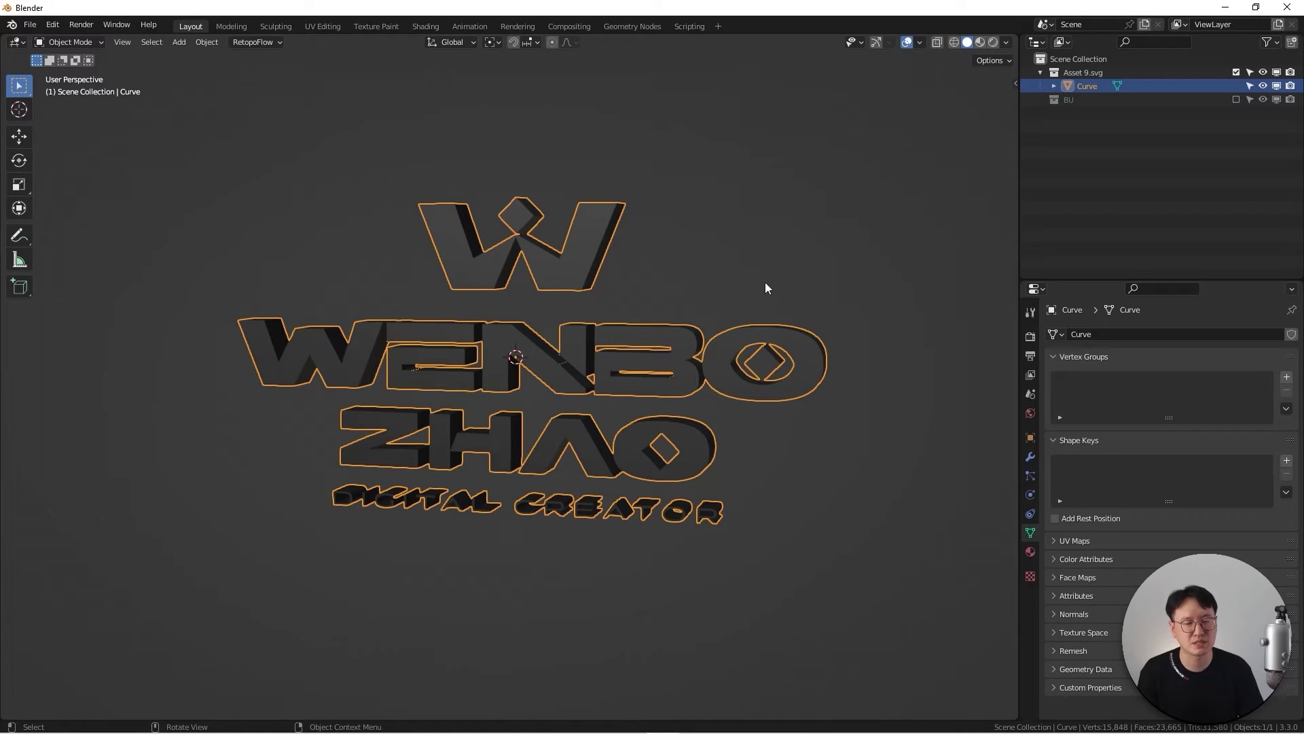
middle_click_drag(764, 282, 698, 302)
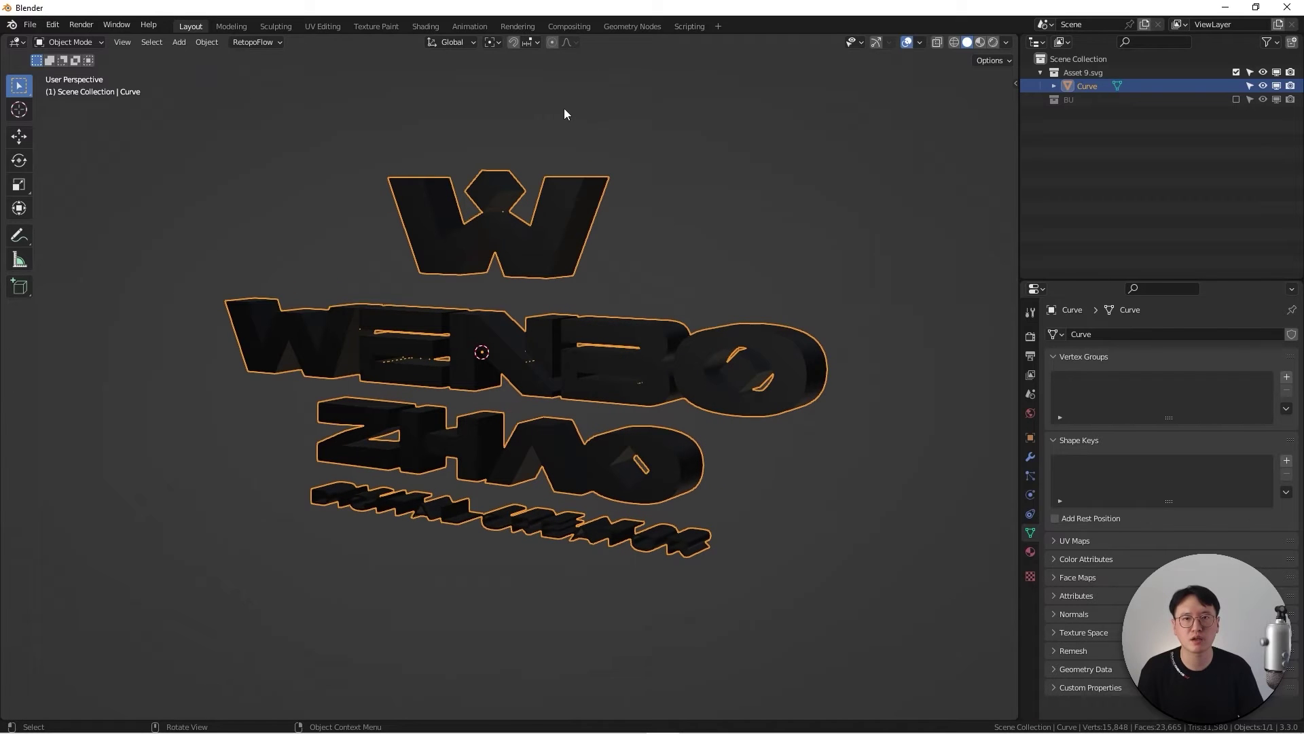
Switch to the Shading workspace and frame the logo in a straight front view.
left_click(433, 26)
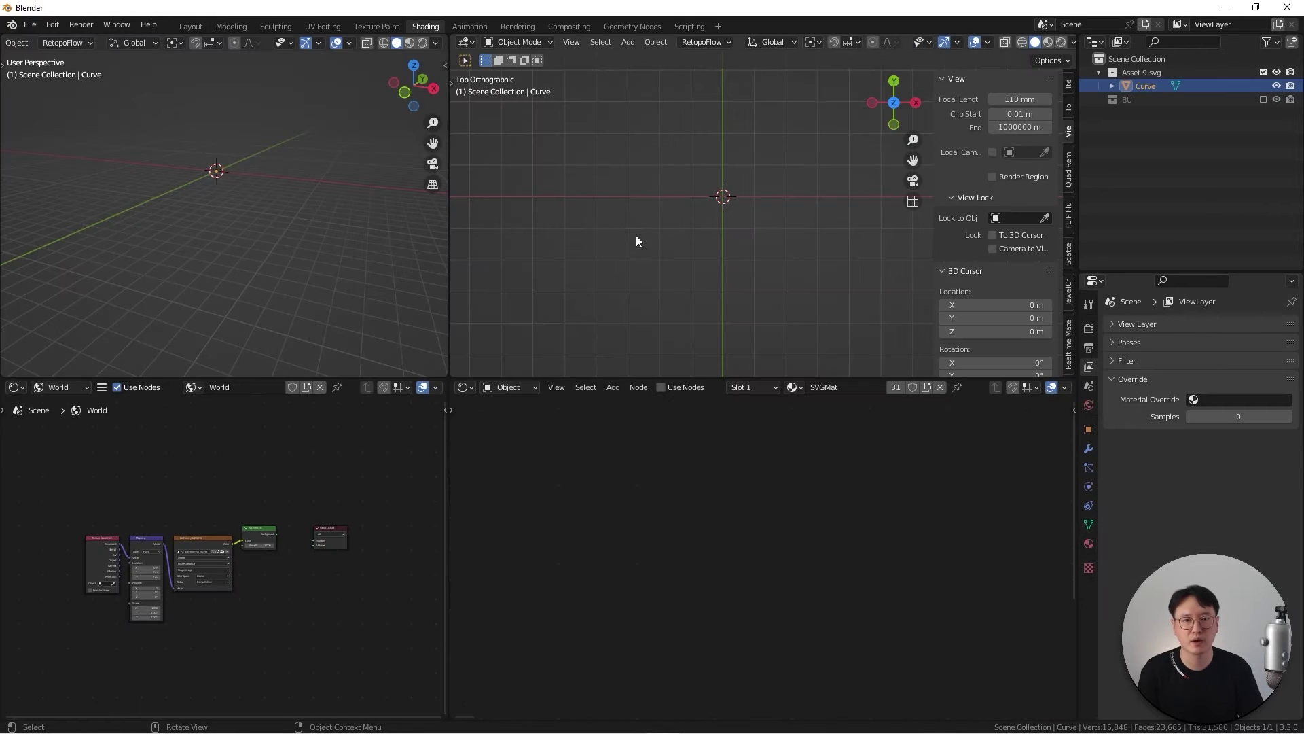
middle_click_drag(731, 203, 721, 132, "shift")
key("r")
key("x")
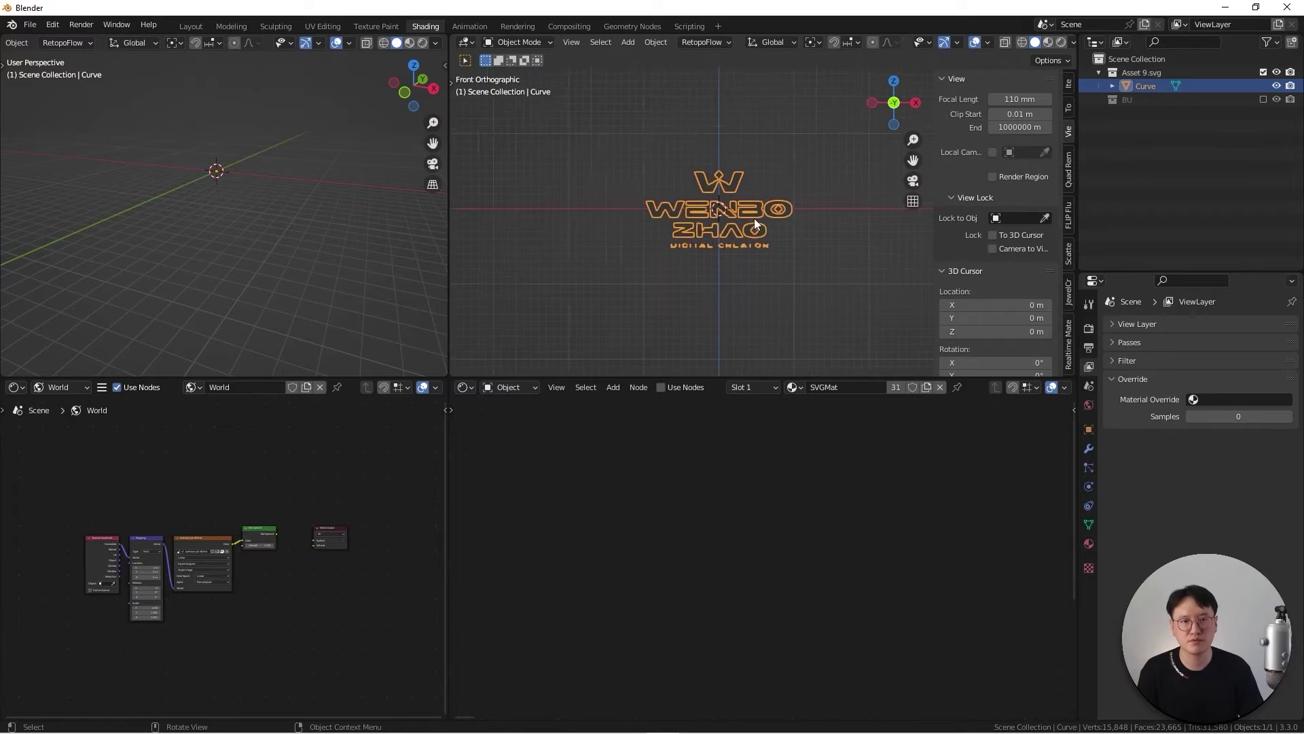
left_click(719, 220)
middle_click_drag(718, 220, 767, 206, "shift")
Set the viewport to Rendered shading and link the world Background node to World Output.
key("z")
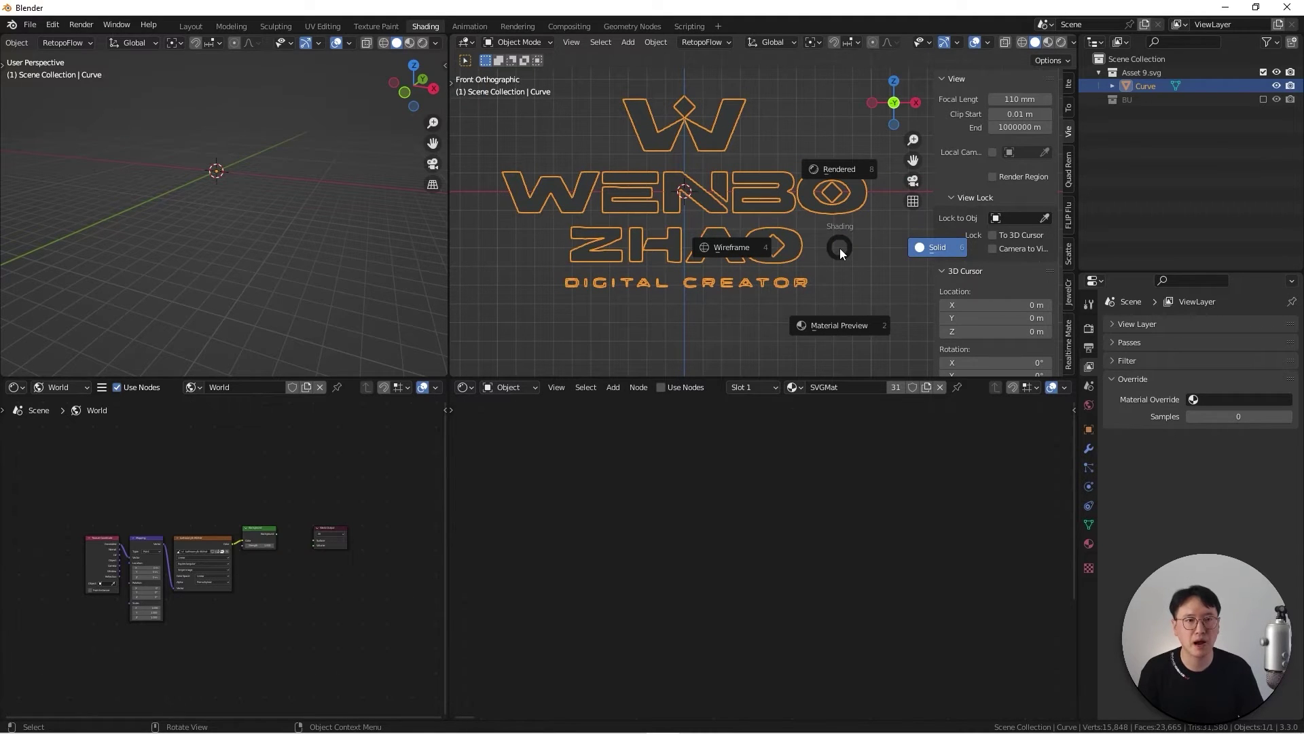
left_click(837, 169)
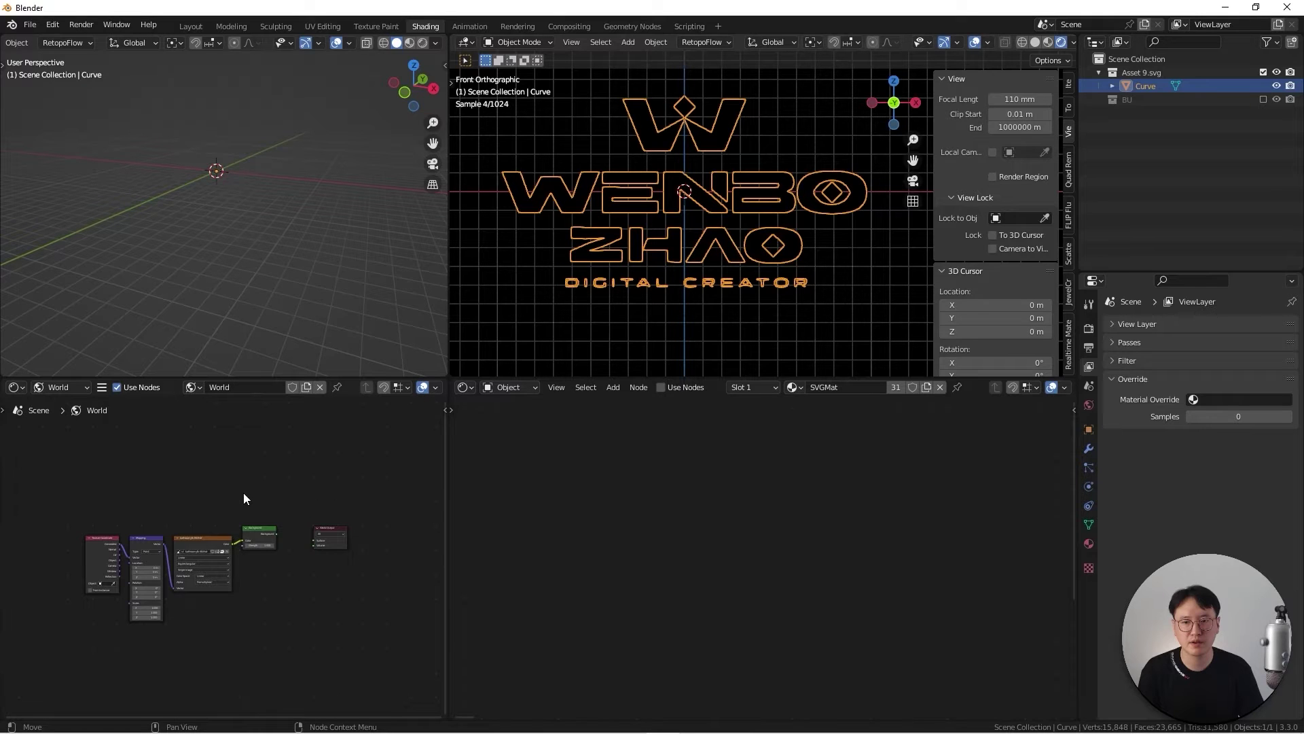
scroll(311, 508, "up", 1)
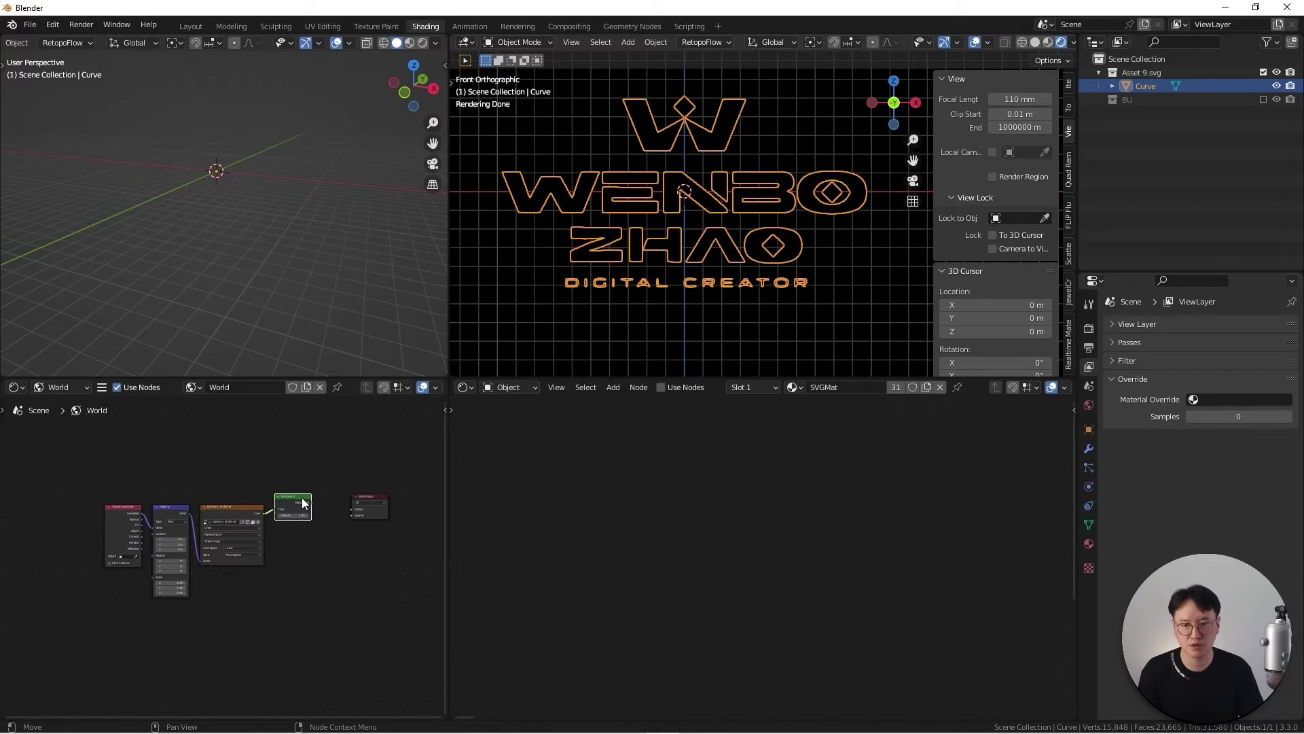
left_click(311, 501)
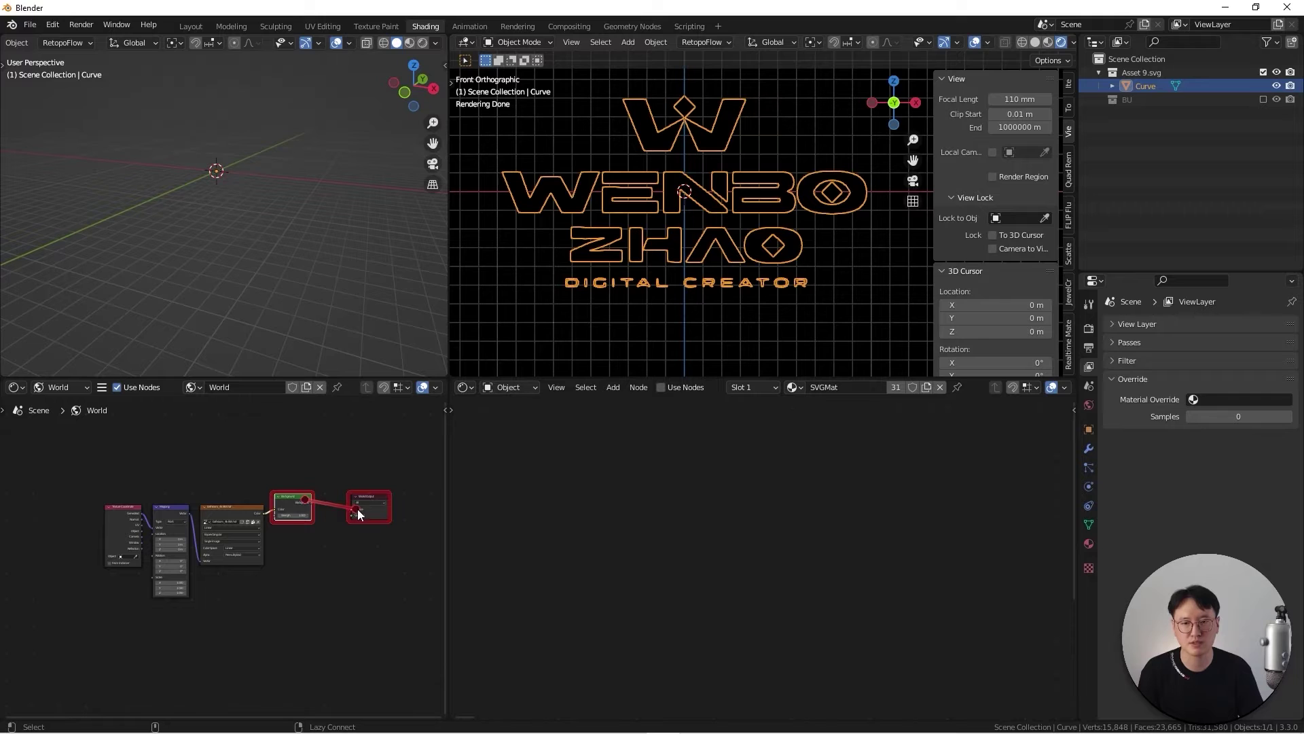
right_click_drag(358, 508, 360, 512, "alt")
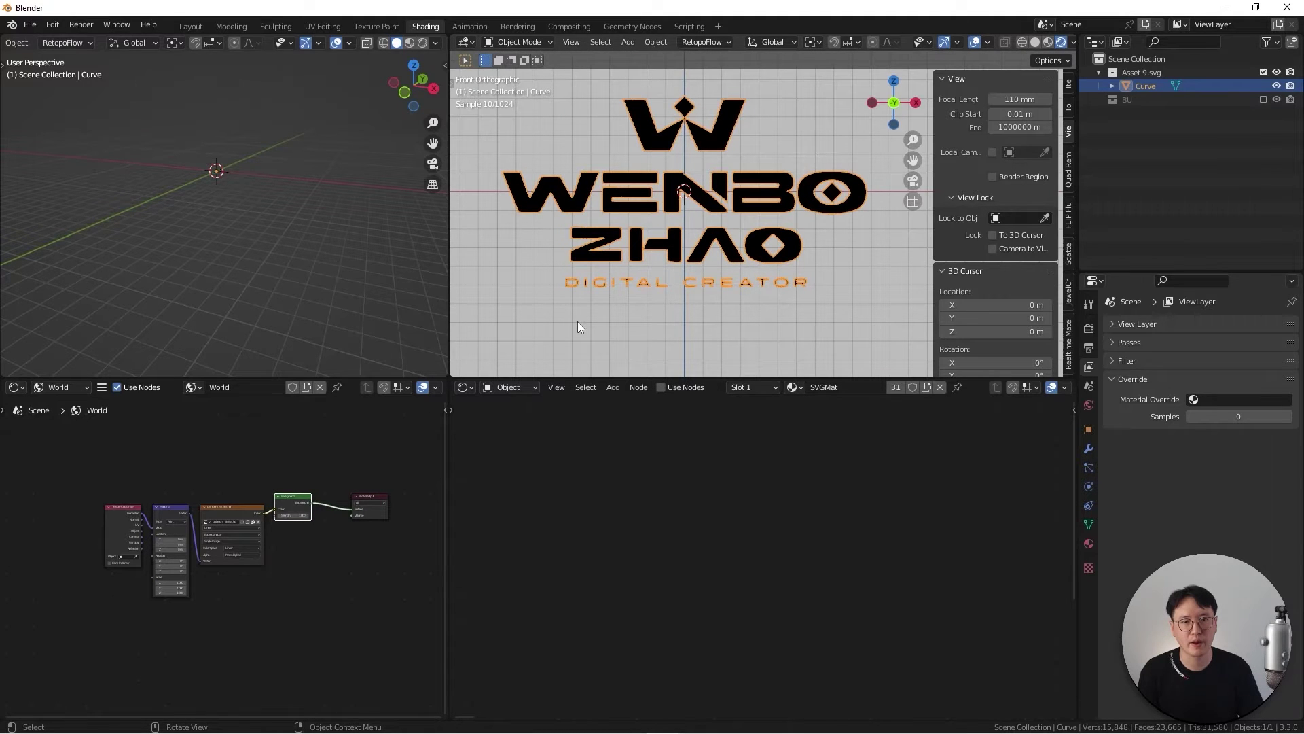
Enable Film > Transparent from Quick Favorites so the HDRI backdrop disappears.
middle_click_drag(683, 271, 776, 262)
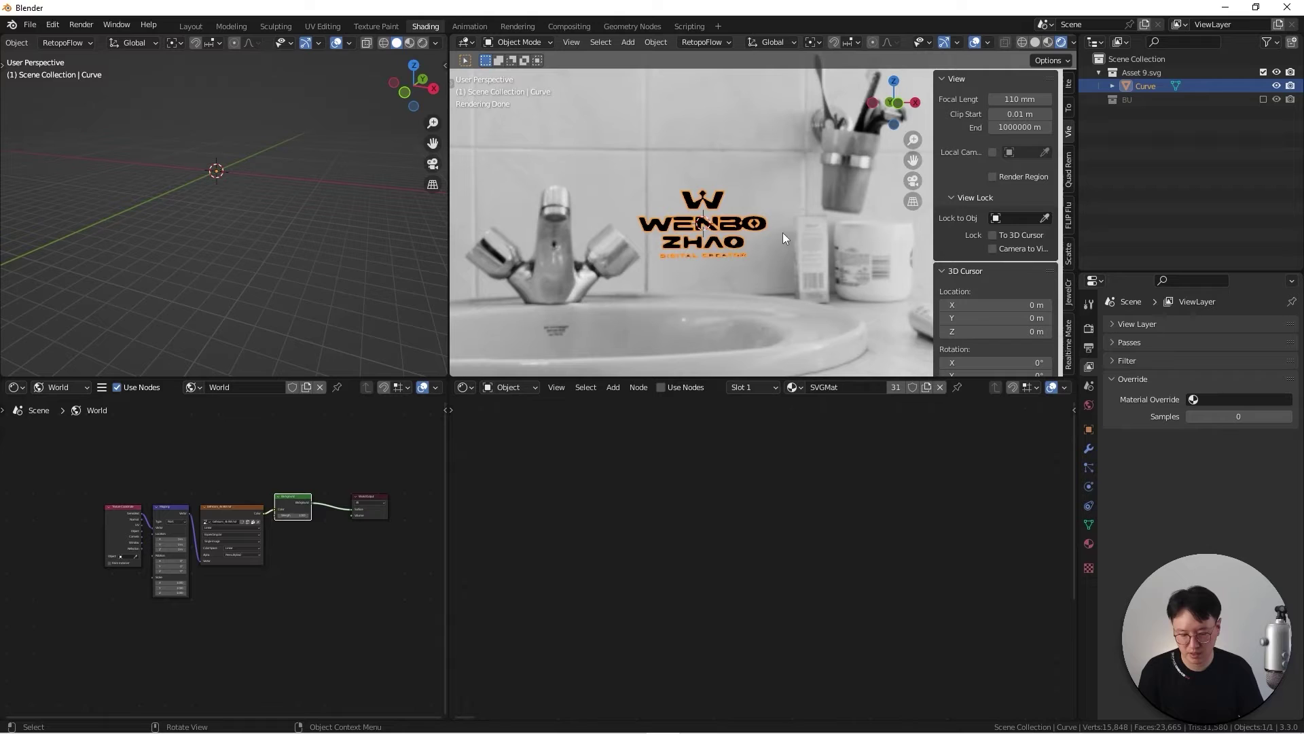
key("q")
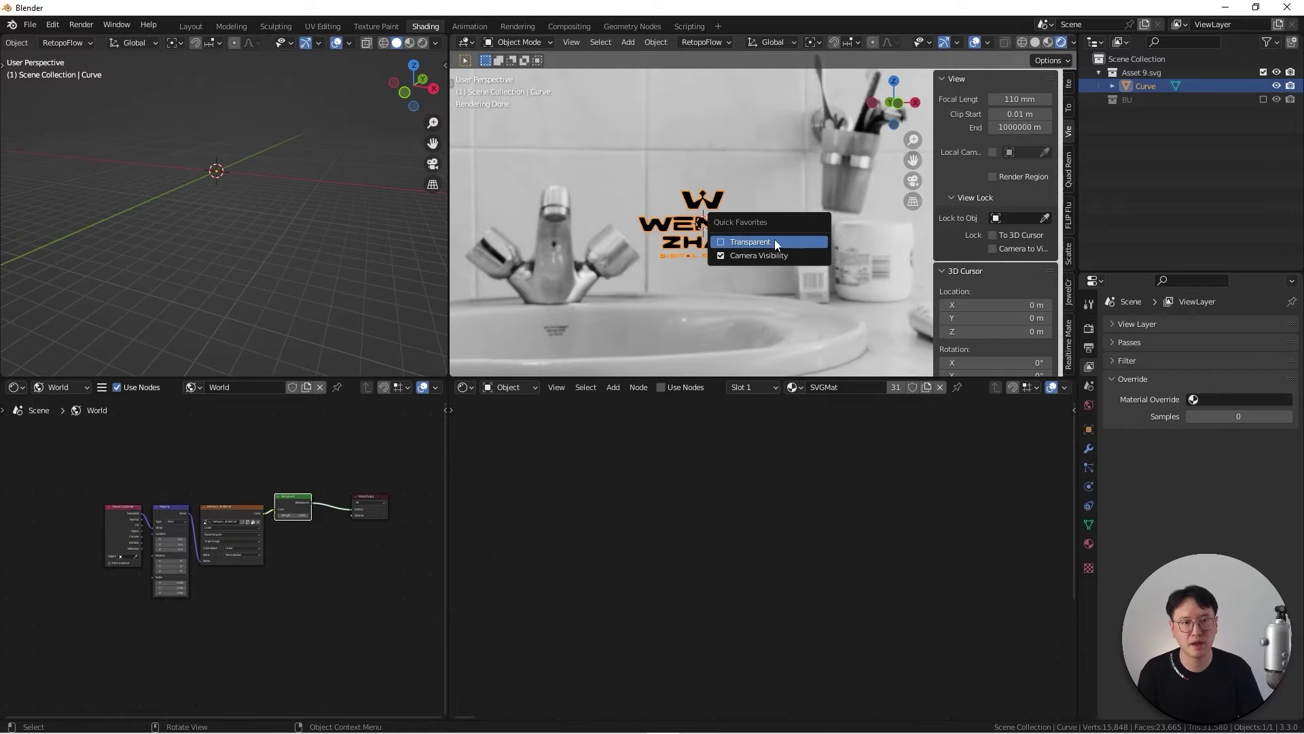
left_click(753, 244)
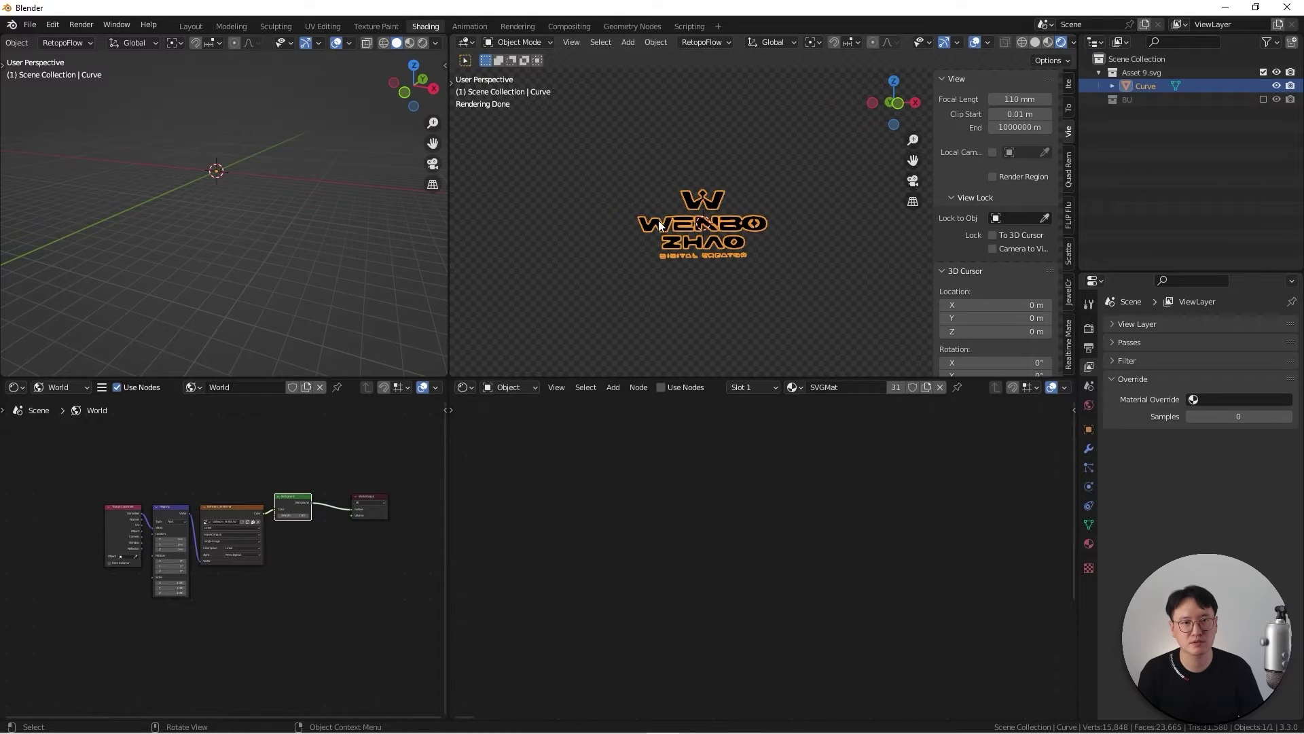
scroll(707, 270, "up", 3)
Unlink the SVGMat material from the logo and check the plain white lettering from several angles.
scroll(687, 259, "up", 2)
left_click(1089, 328)
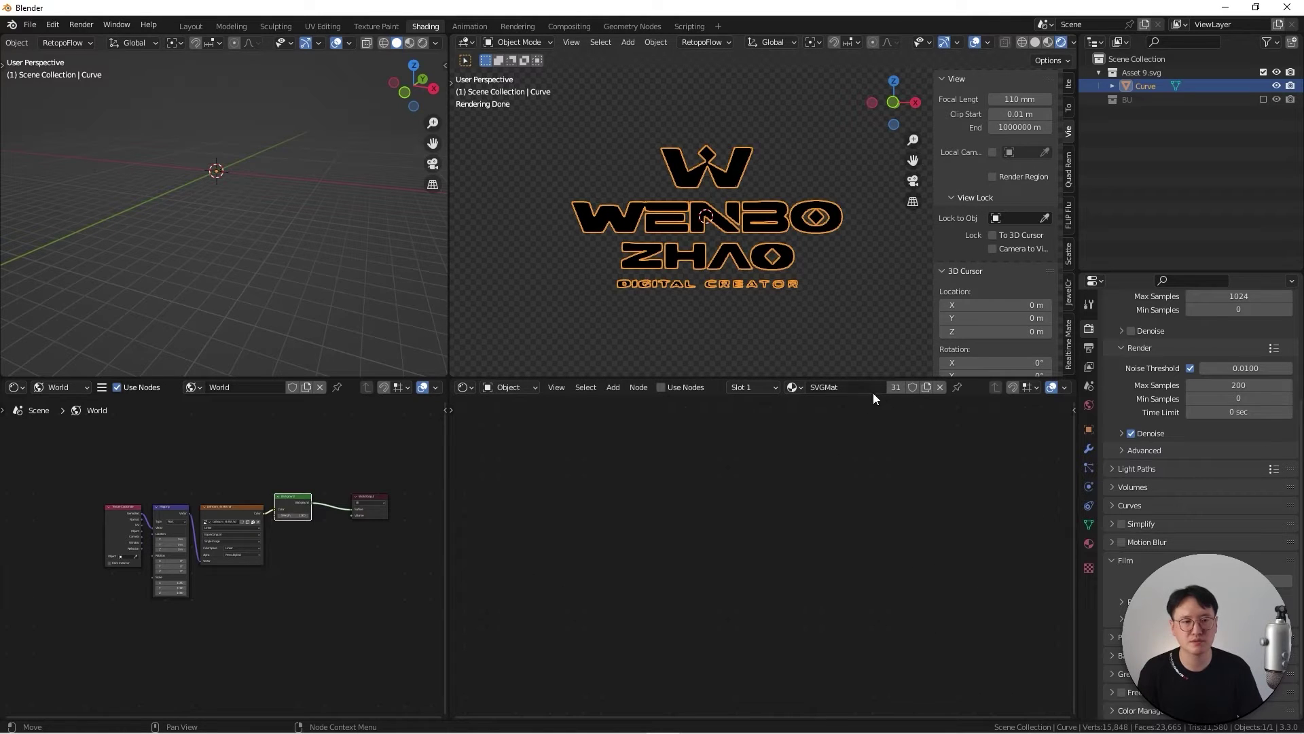
left_click(939, 389)
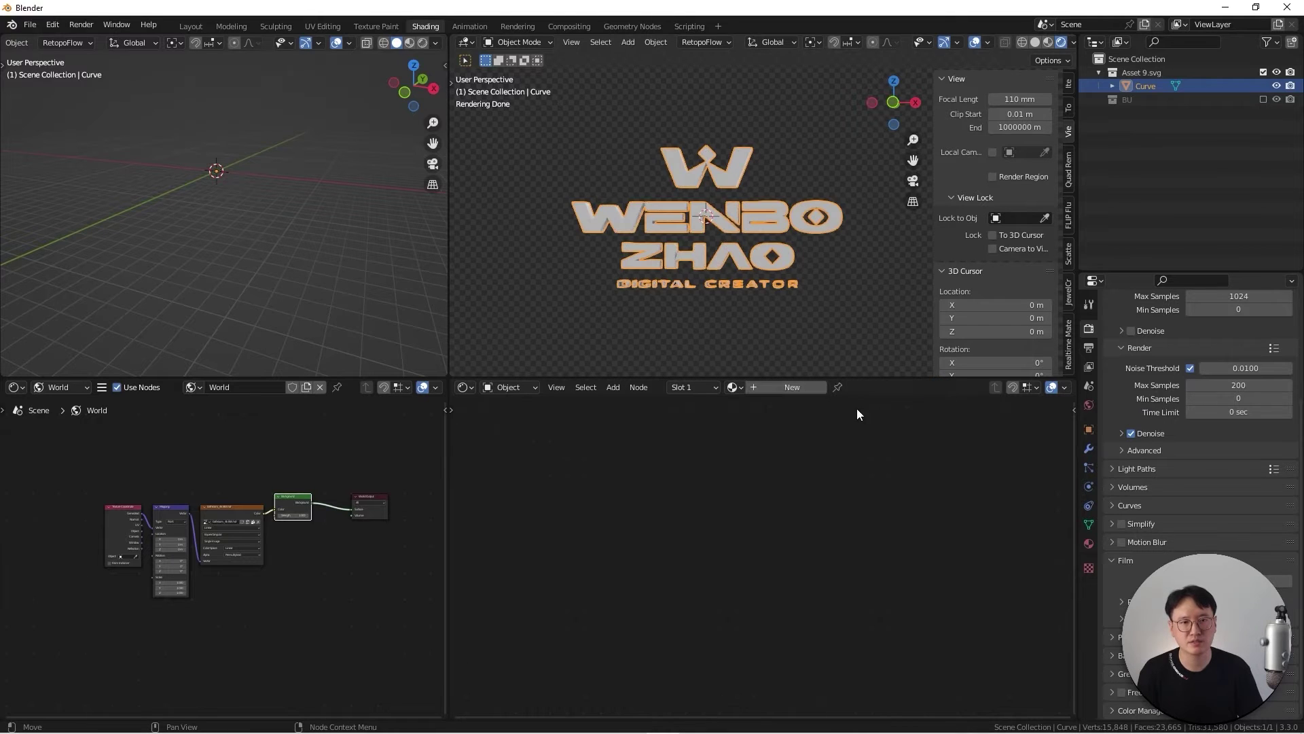
middle_click_drag(715, 223, 699, 266)
key("KP_1")
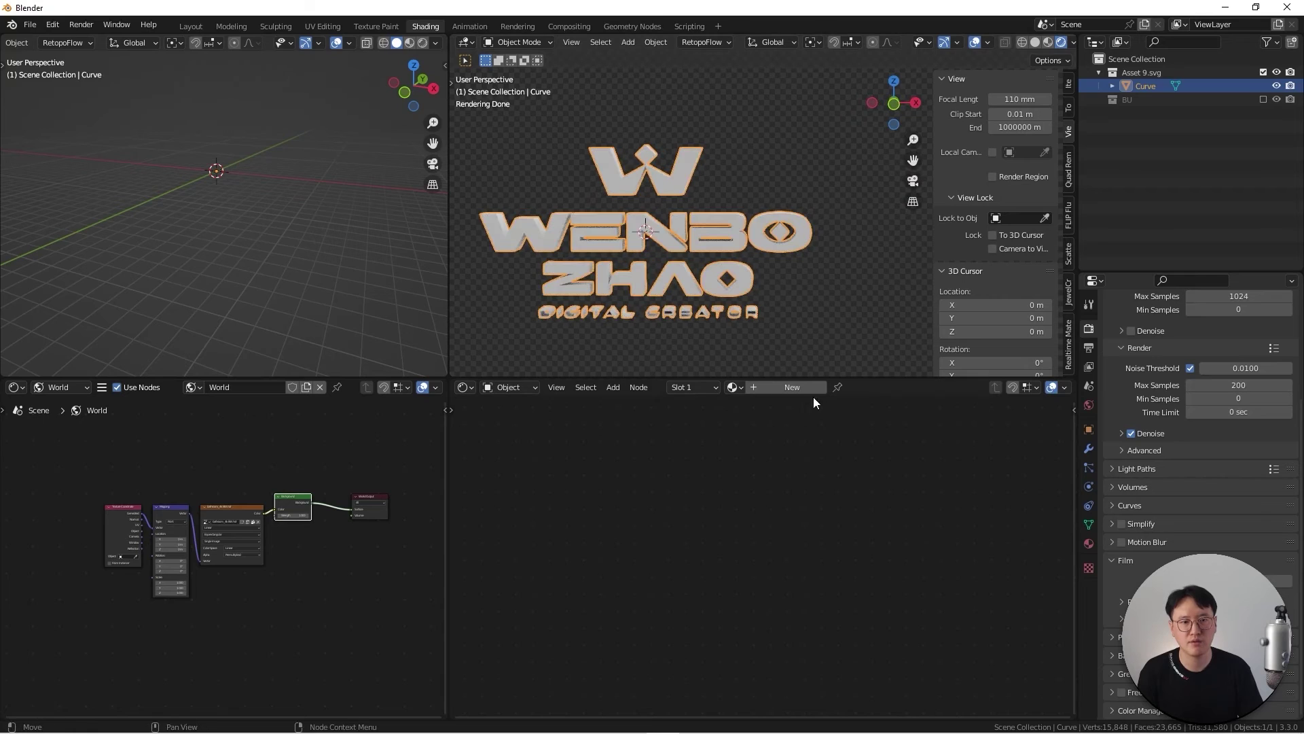
middle_click_drag(776, 377, 788, 320)
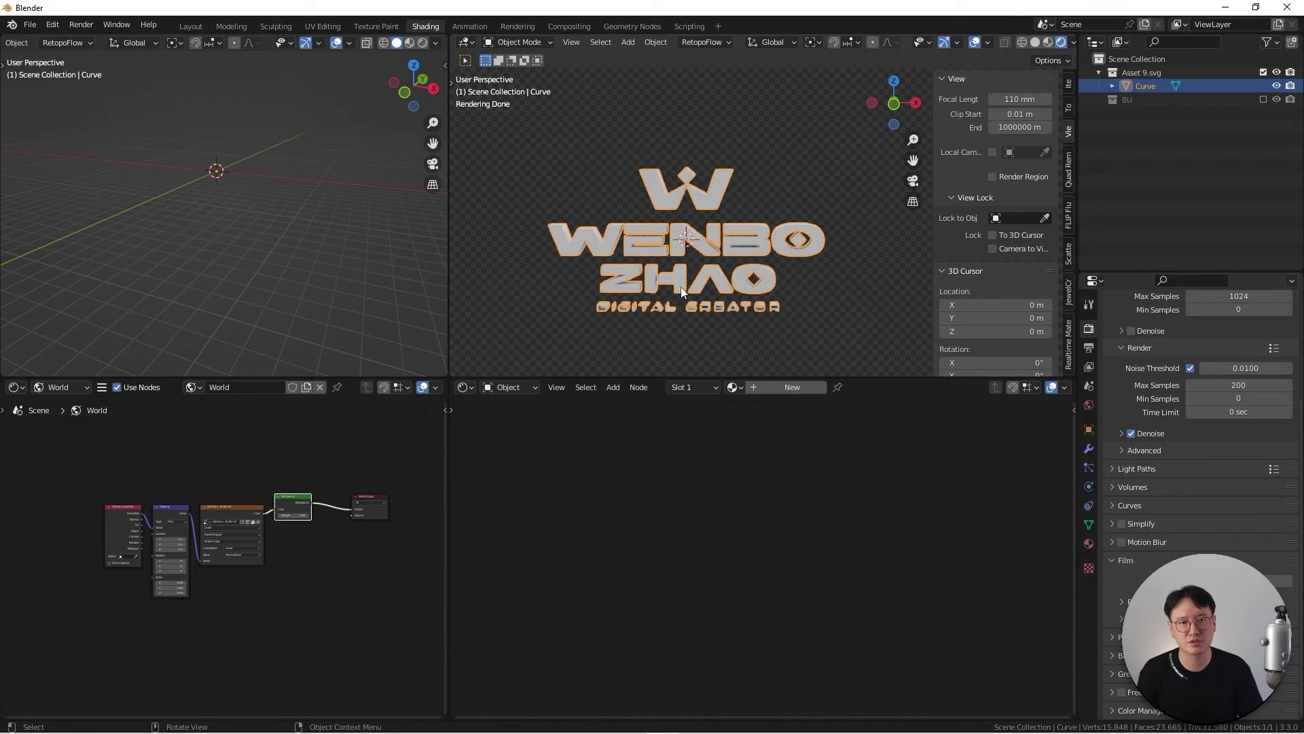
middle_click_drag(780, 269, 723, 299)
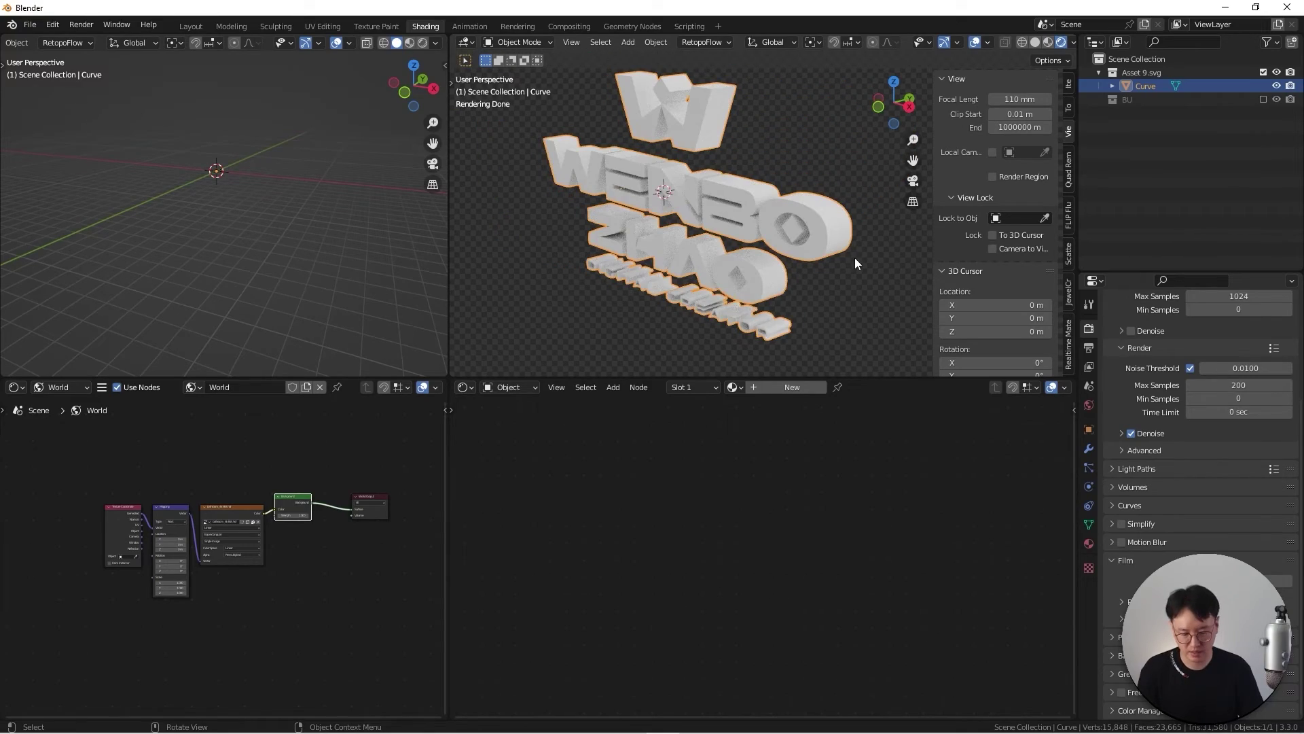
key("ctrl+space")
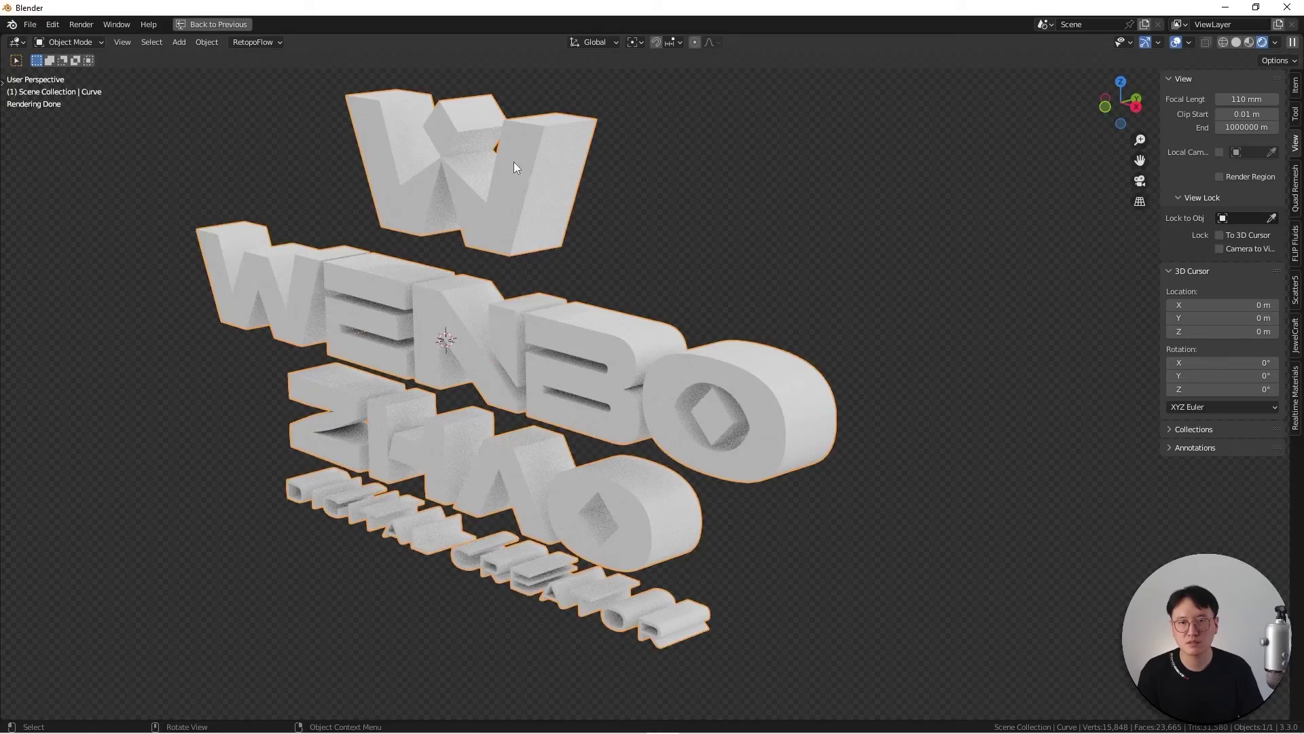
middle_click_drag(513, 162, 851, 458)
left_click(854, 454)
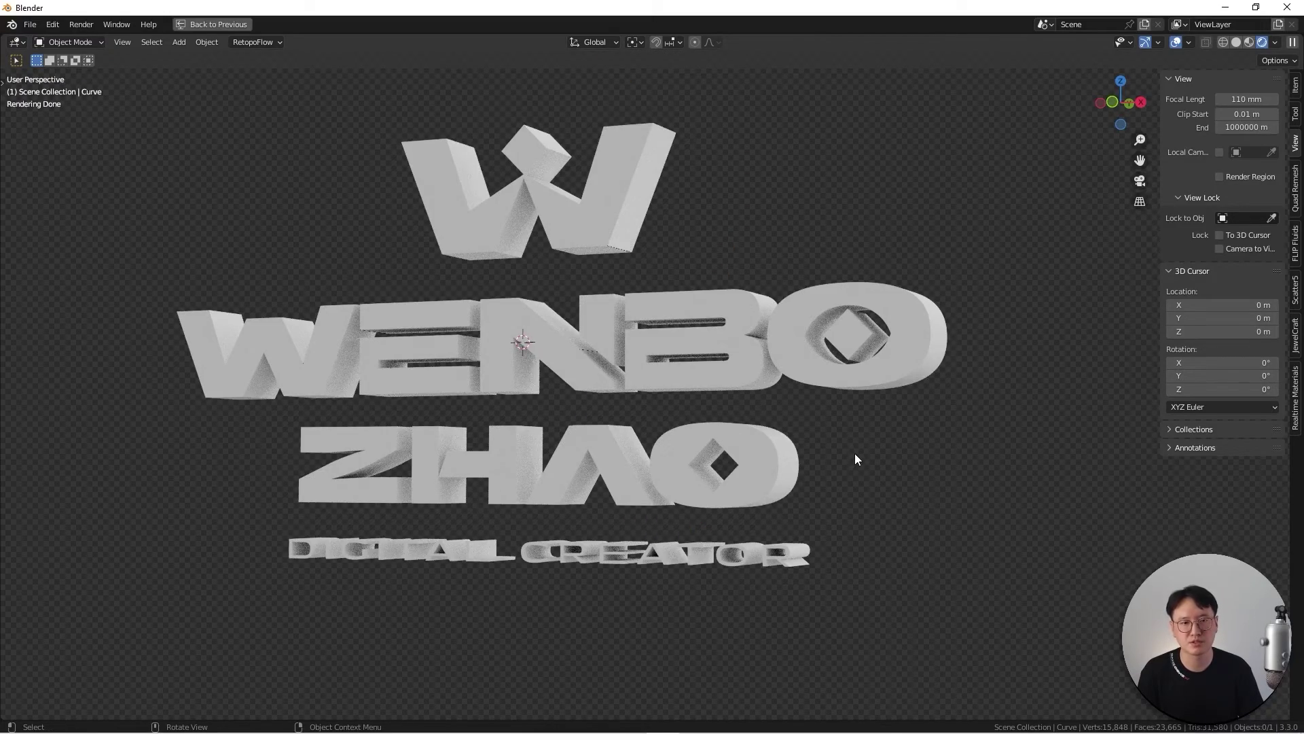
mouse_move(837, 462)
middle_mouse_down()
mouse_move(823, 474)
mouse_move(839, 474)
middle_mouse_up()
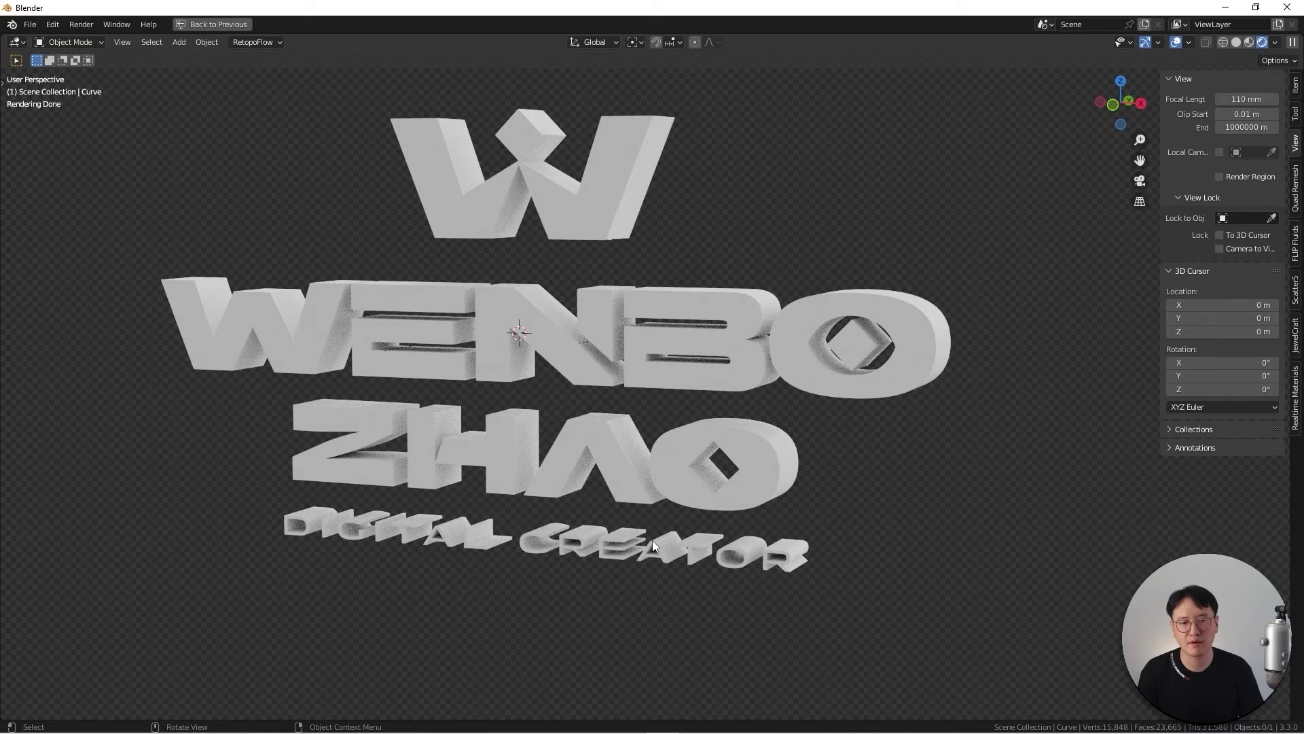
middle_click_drag(652, 540, 614, 544)
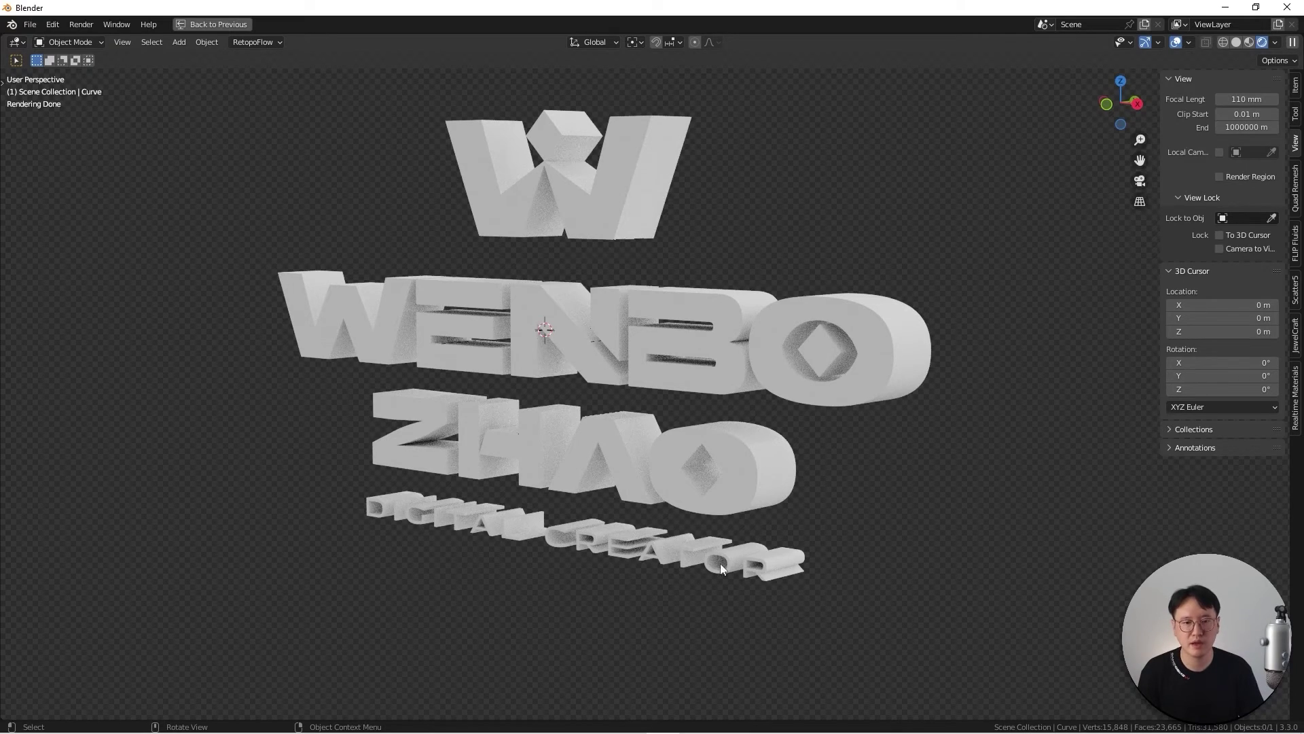
middle_click_drag(462, 537, 547, 551)
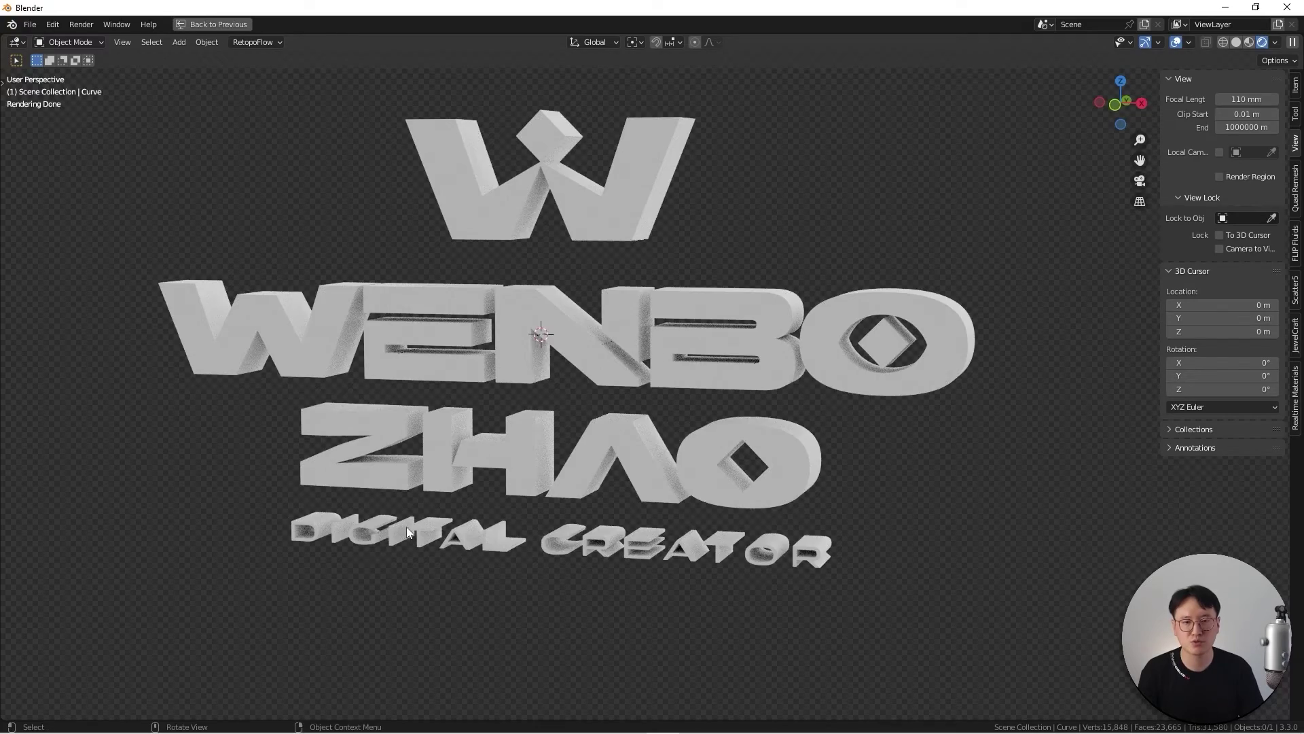
middle_click_drag(407, 532, 445, 472)
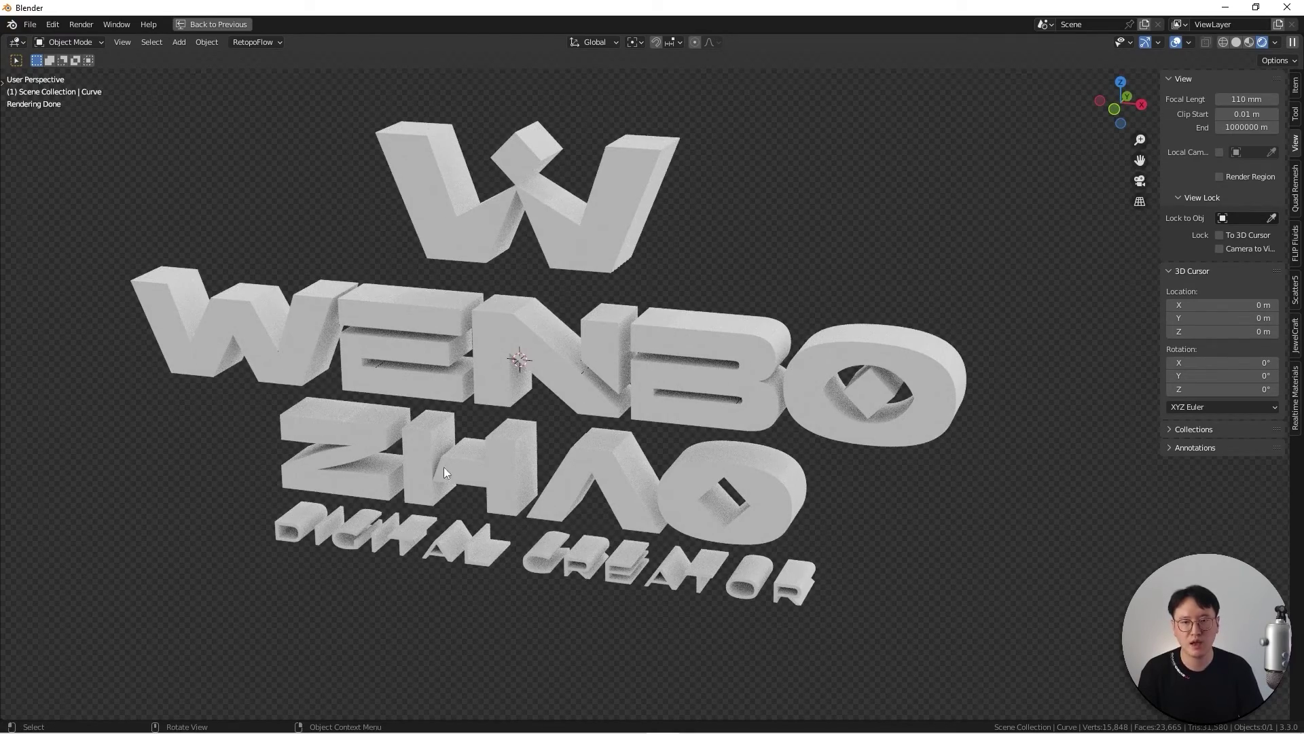
middle_click_drag(616, 482, 605, 544)
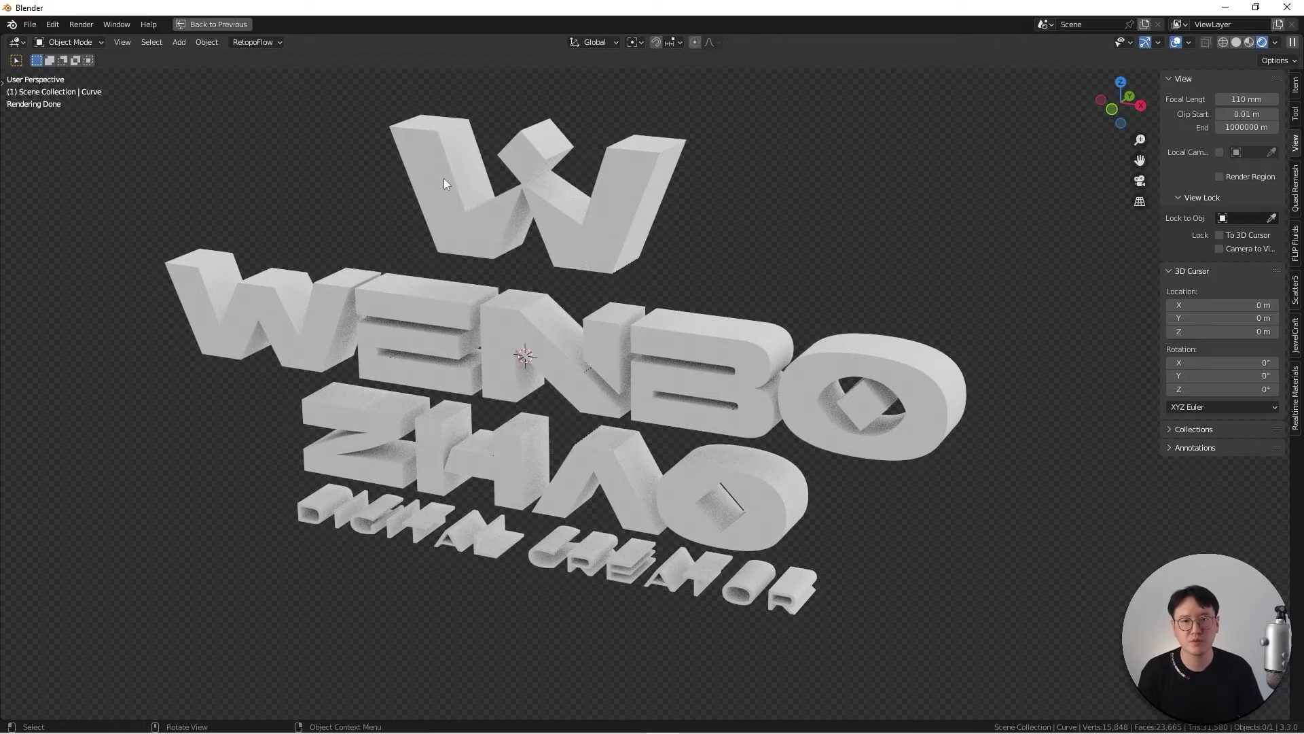
key("KP_1")
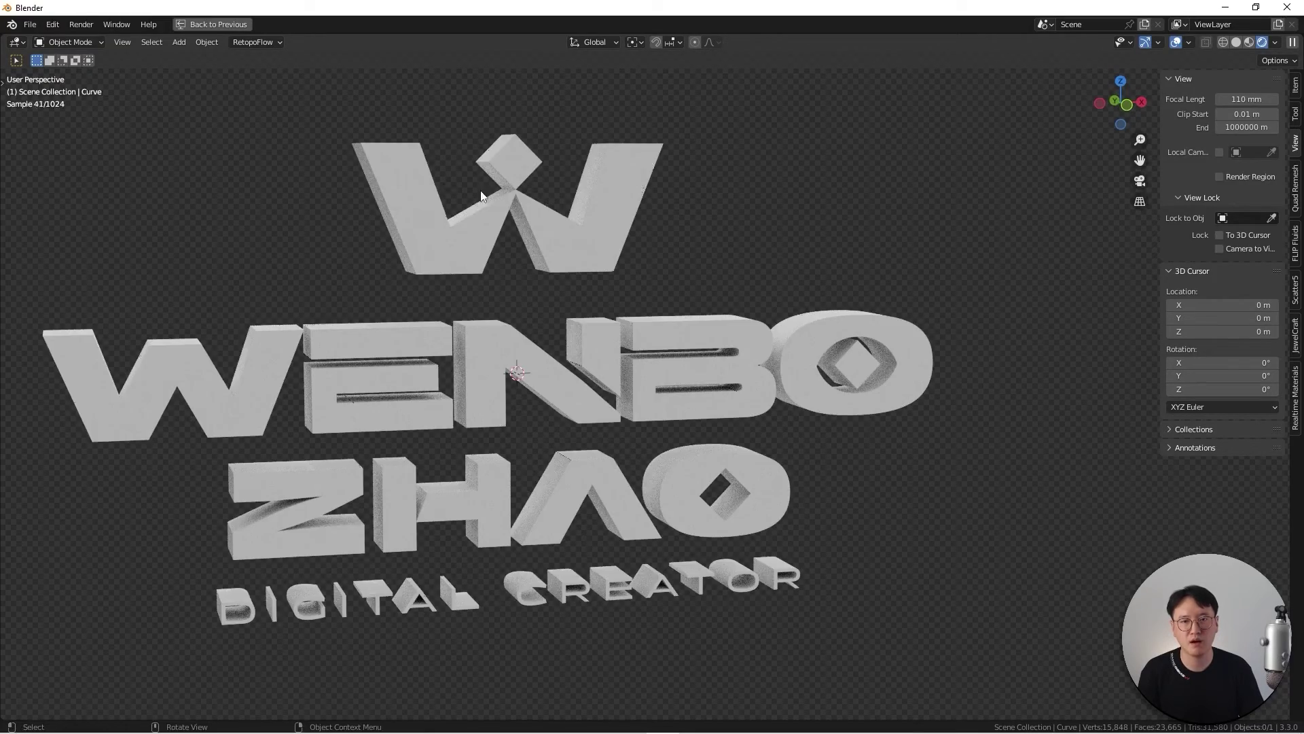
middle_click_drag(536, 214, 715, 259, "shift")
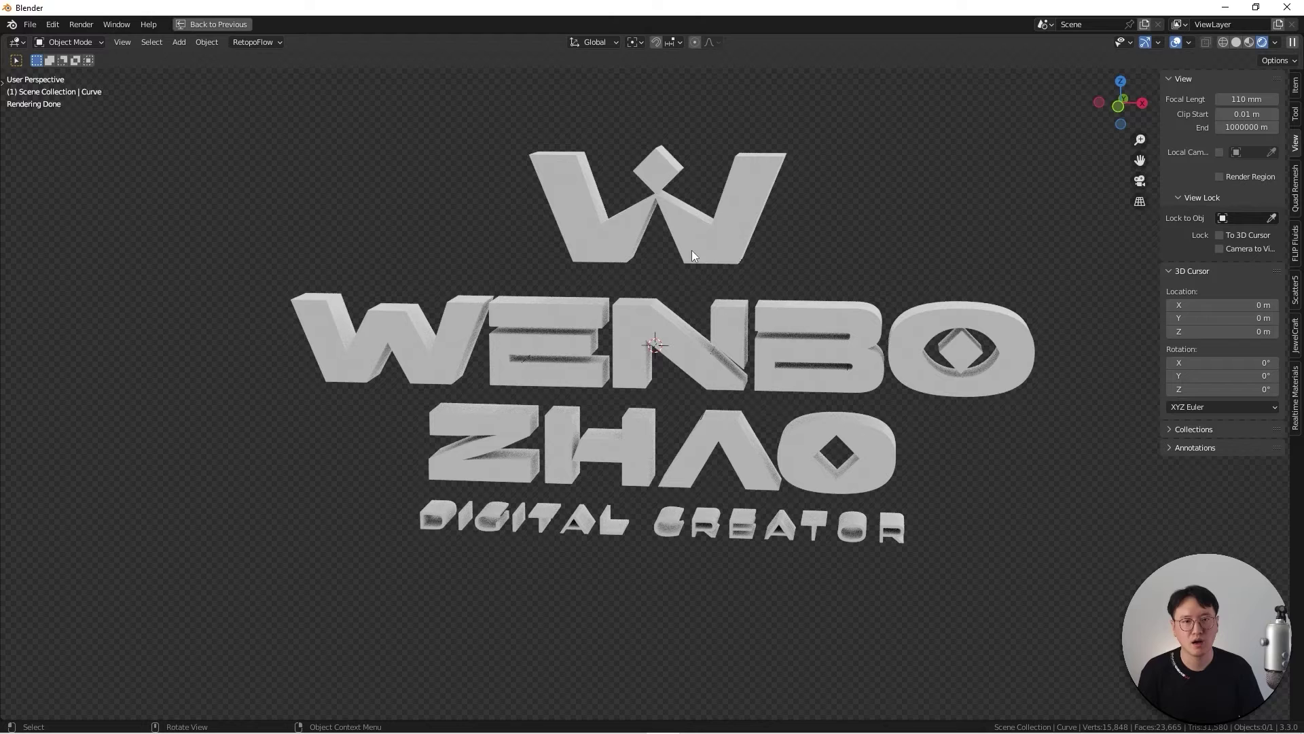
key("KP_1")
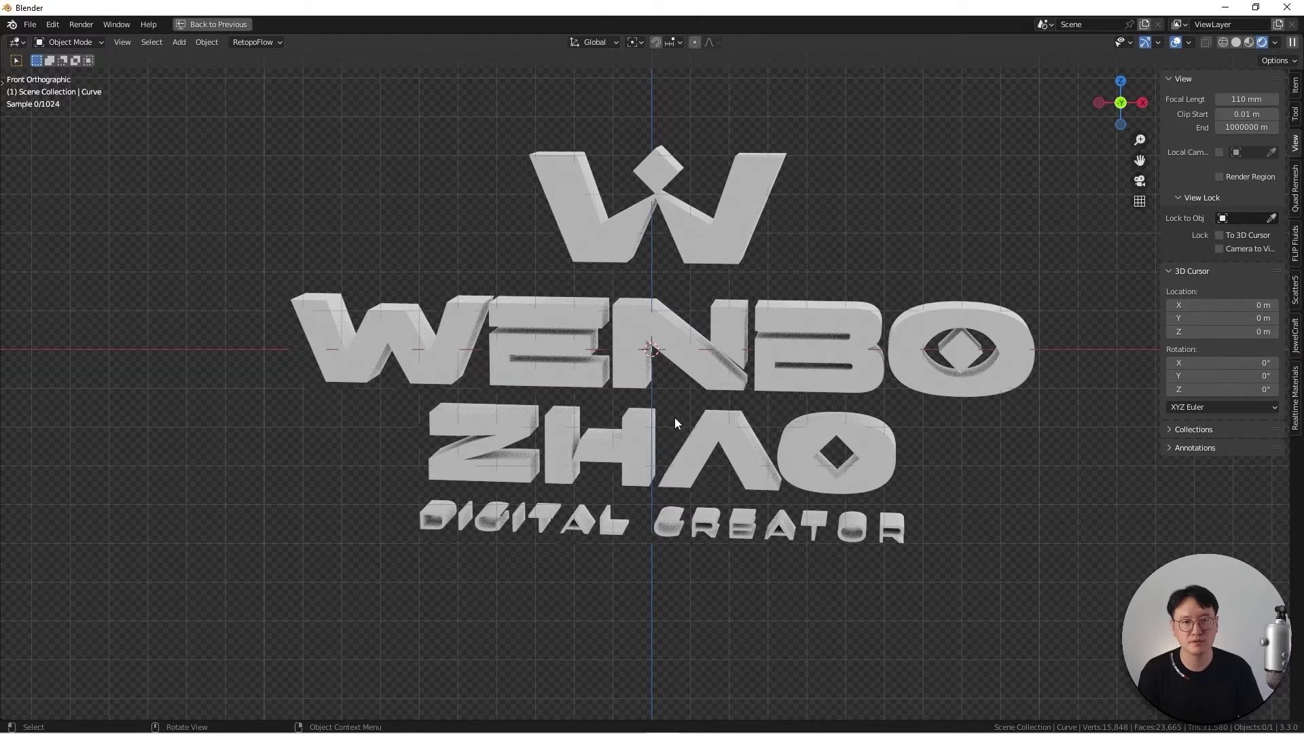
middle_click_drag(674, 417, 706, 421)
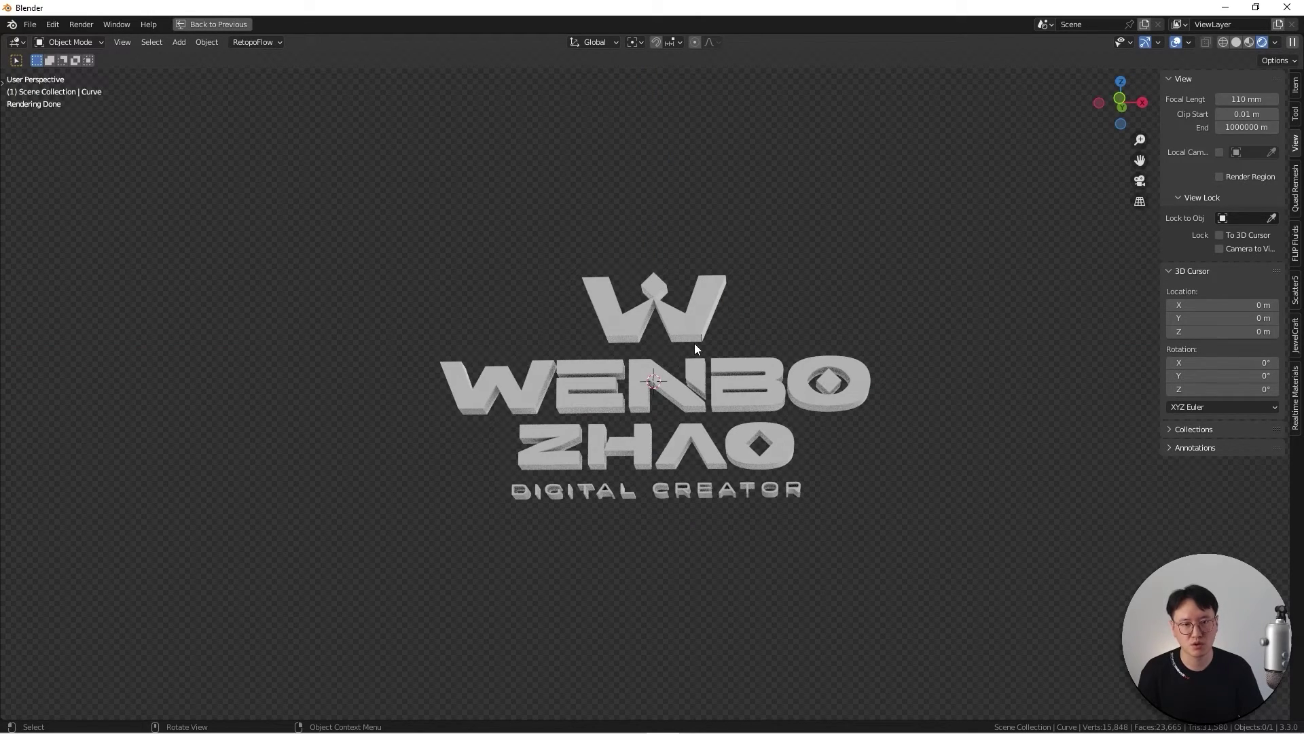
Switch to Solid shading, select the logo, and enter Edit Mode with everything deselected.
key("z")
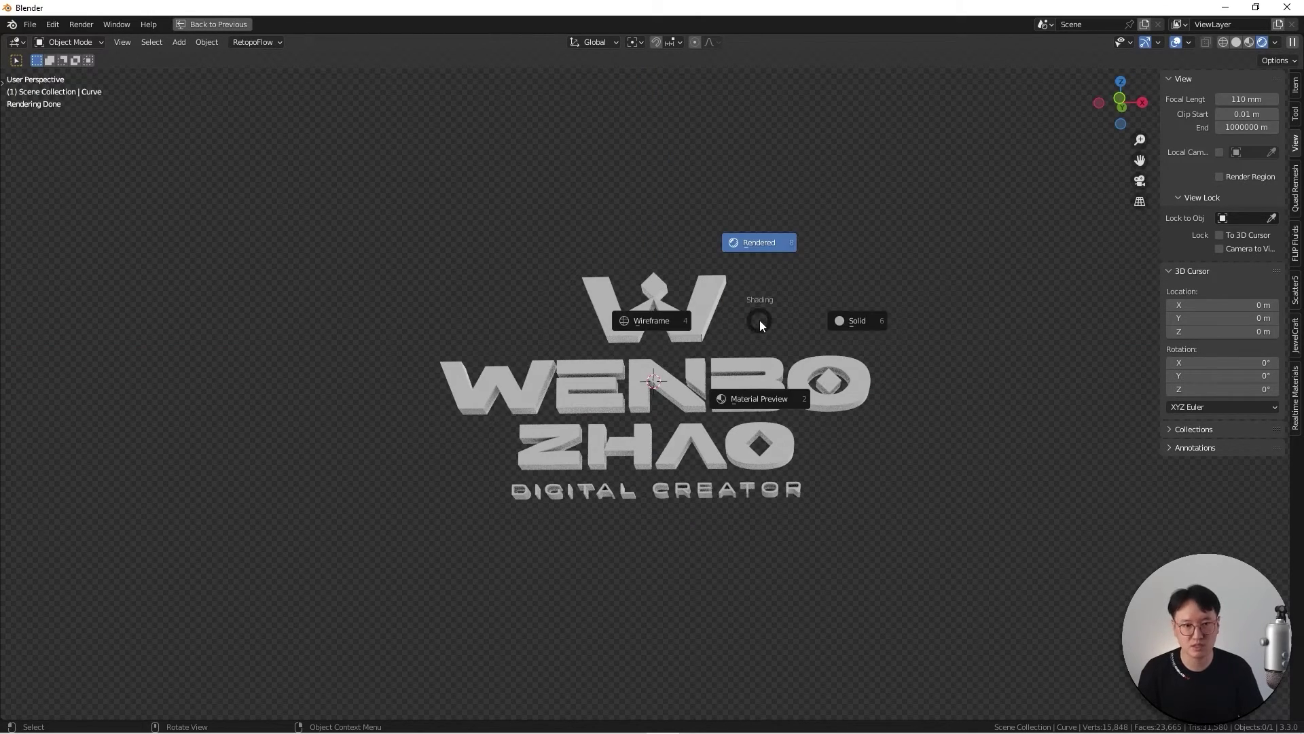
left_click(853, 321)
left_click(654, 303)
key("KP_1")
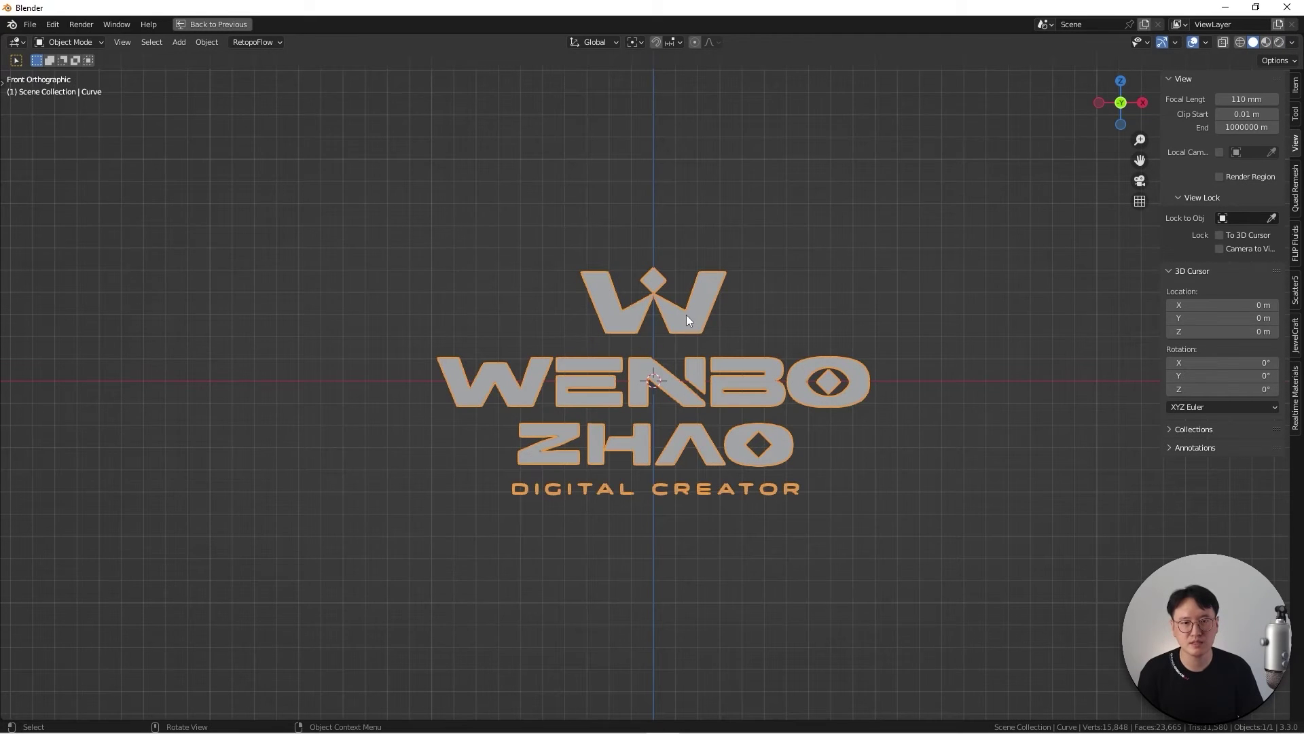
key("Tab")
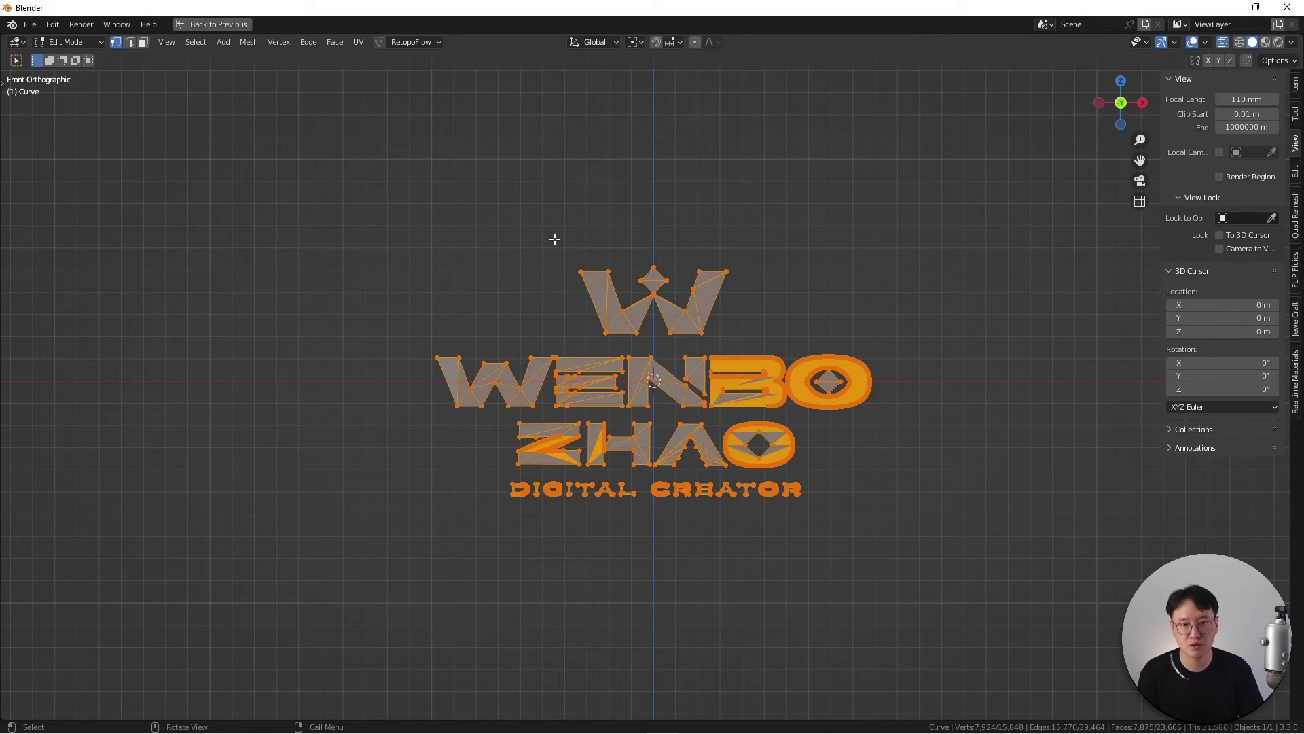
key("alt+a")
key("KP_3")
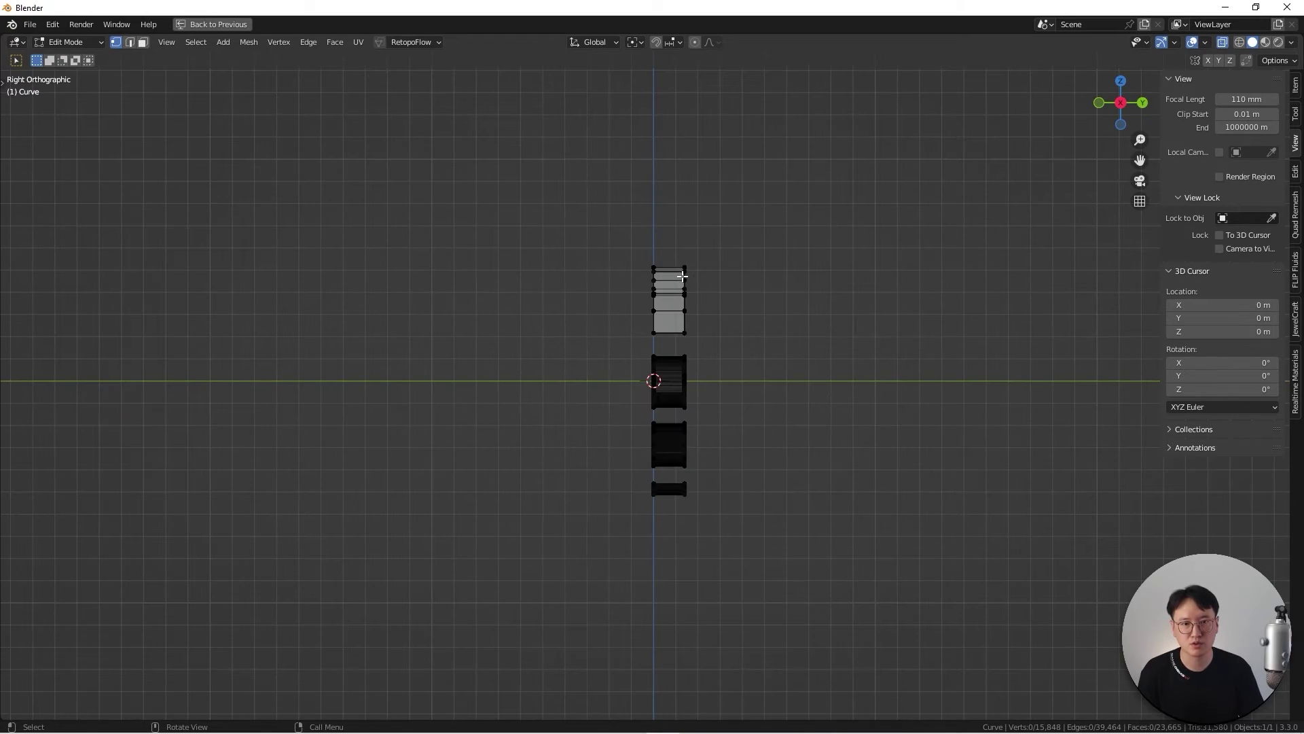
Box-select the W mark and separate it into its own object, Curve.002.
left_click_drag(568, 214, 779, 355)
middle_click_drag(704, 340, 664, 296)
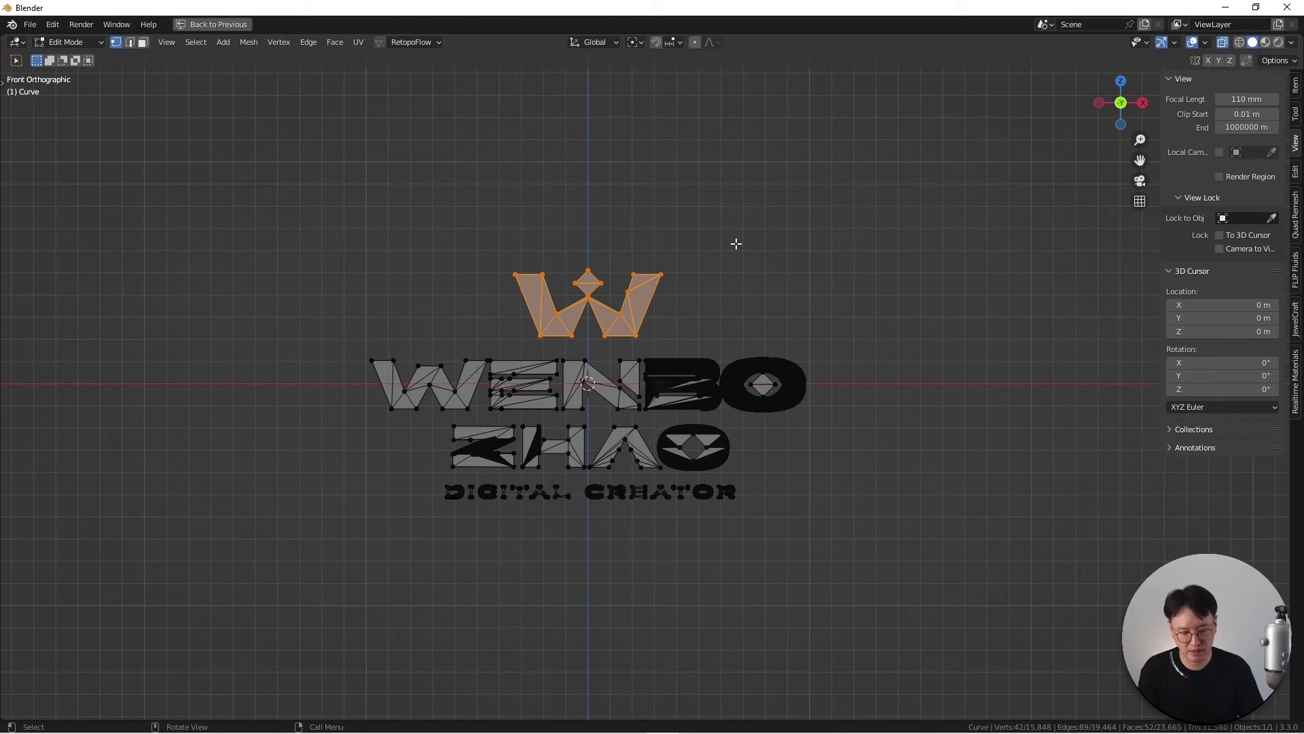
key("p")
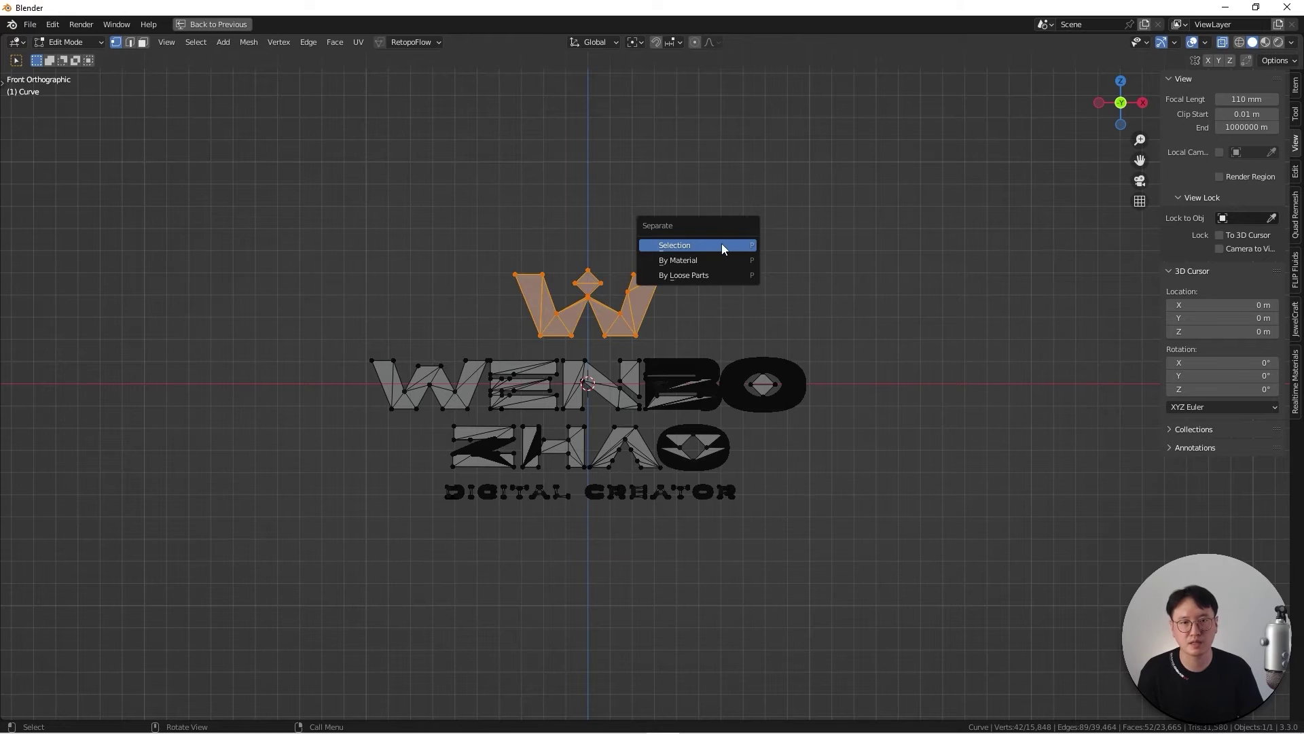
left_click(722, 245)
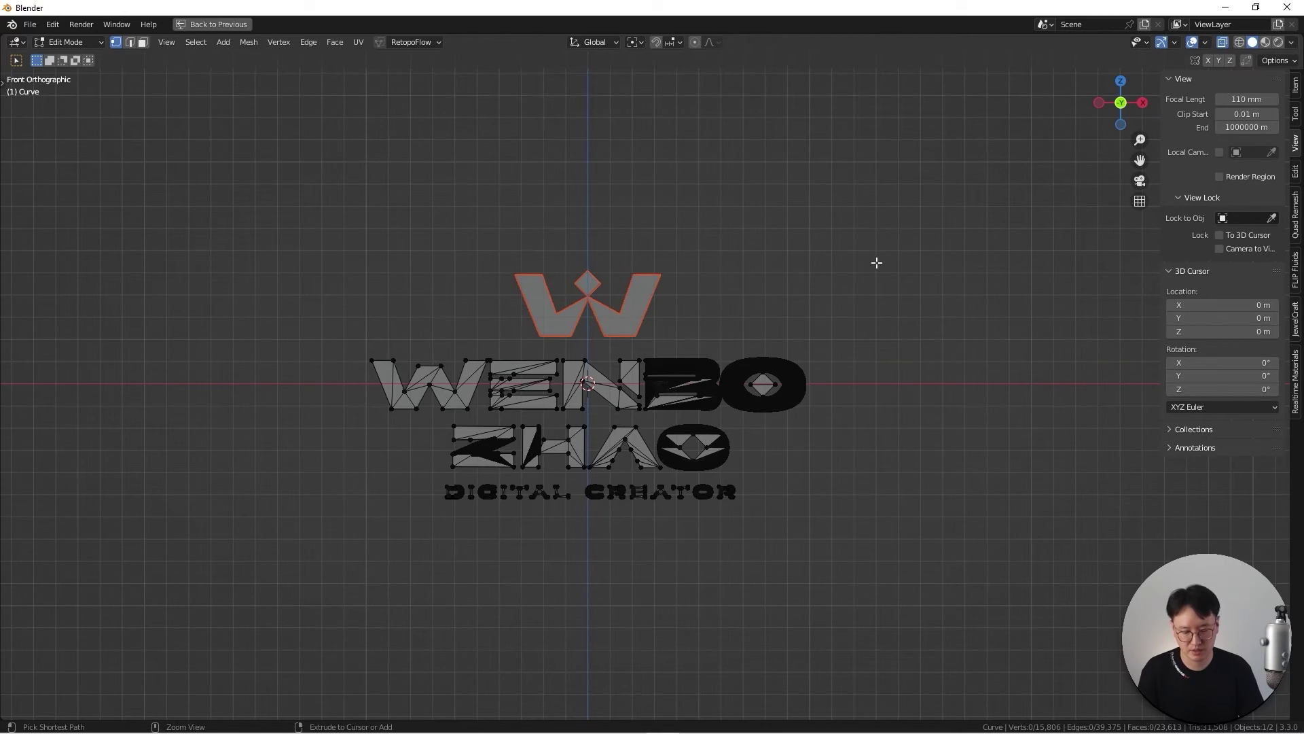
key("ctrl+space")
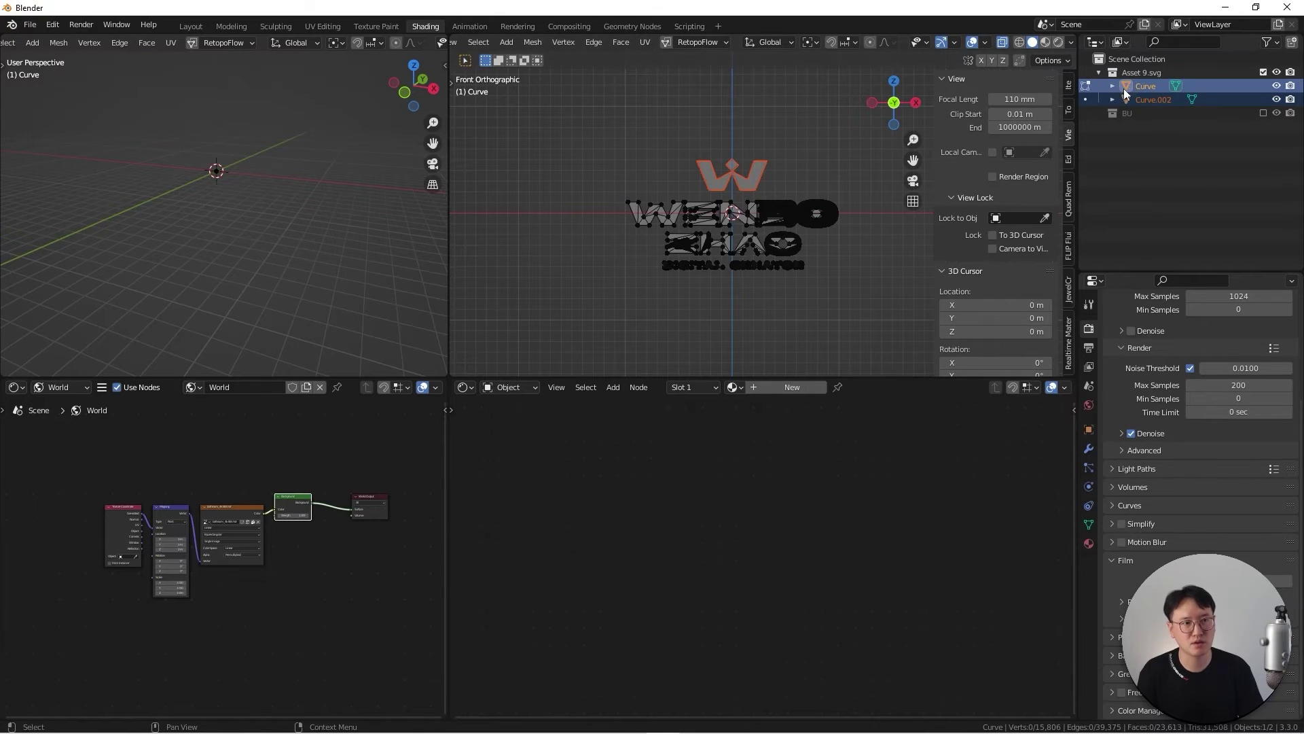
Box-select the DIGITAL CREATOR vertices in the Curve lettering and separate them into Curve.003.
key("Tab")
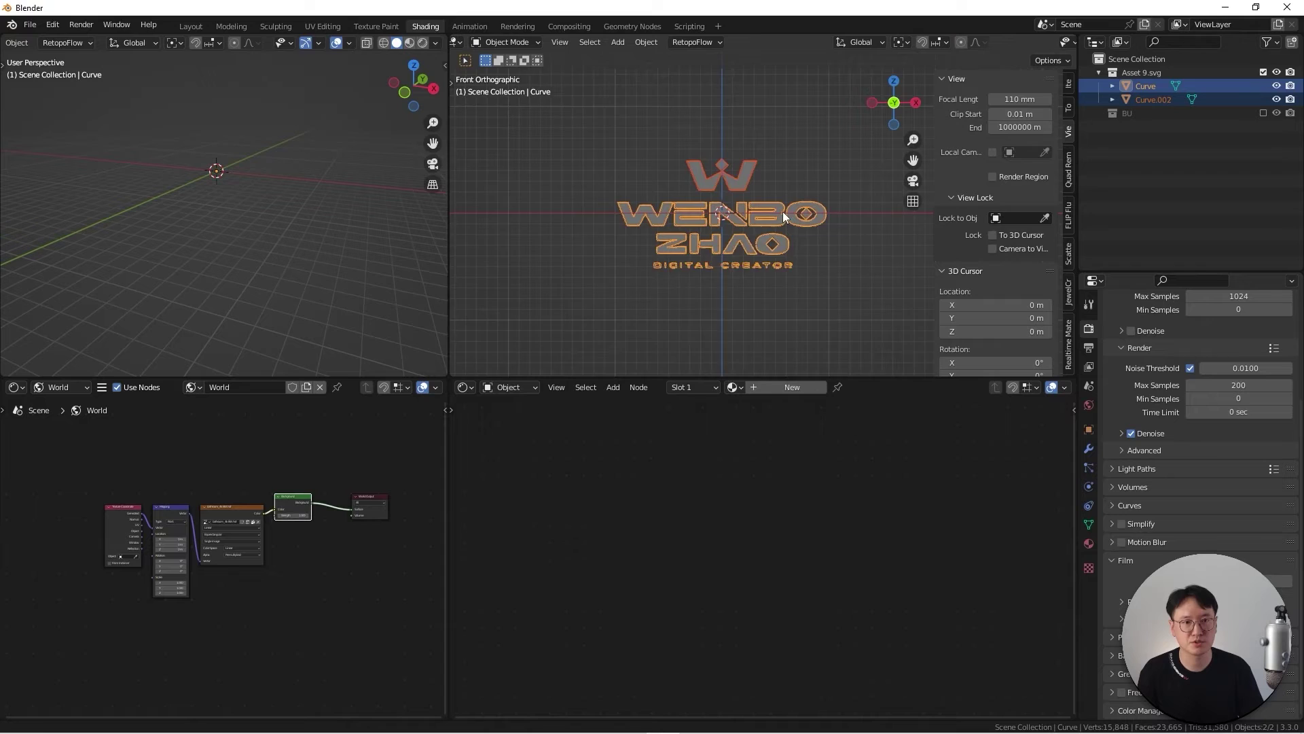
scroll(674, 201, "up", 2)
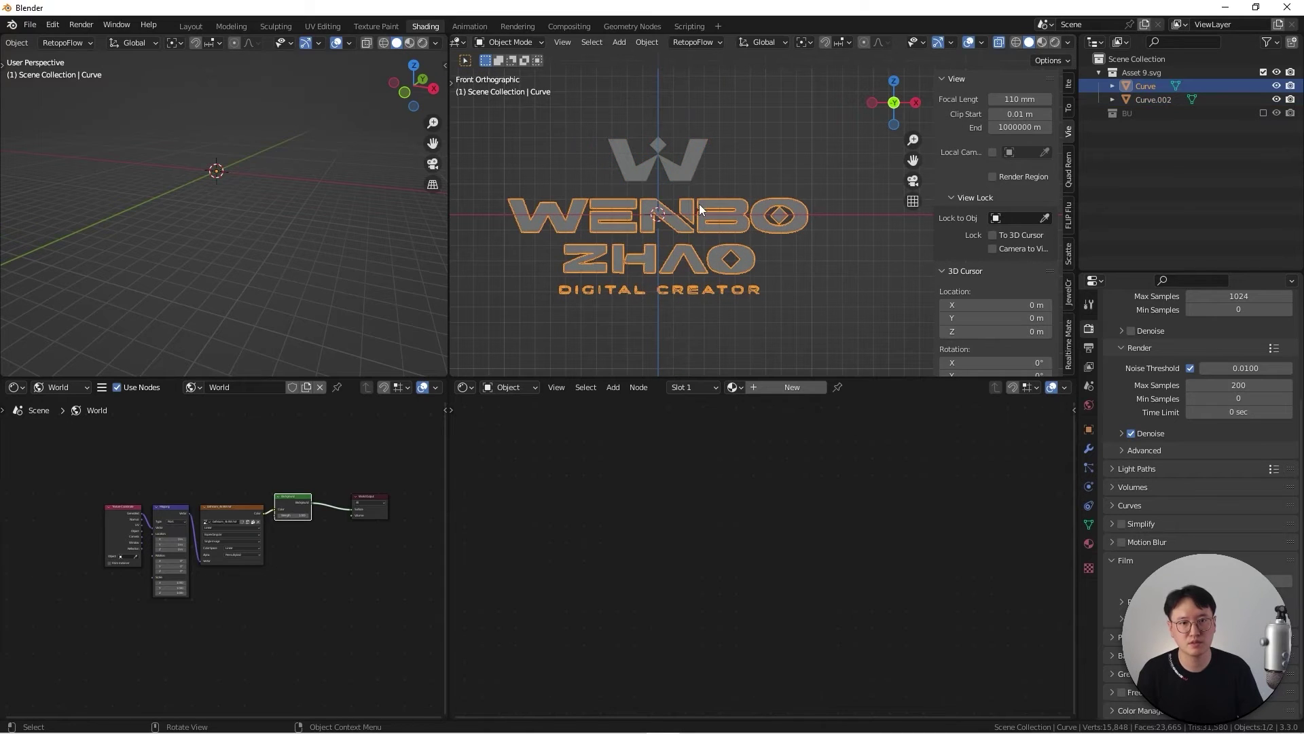
left_click(681, 170)
left_click(702, 238)
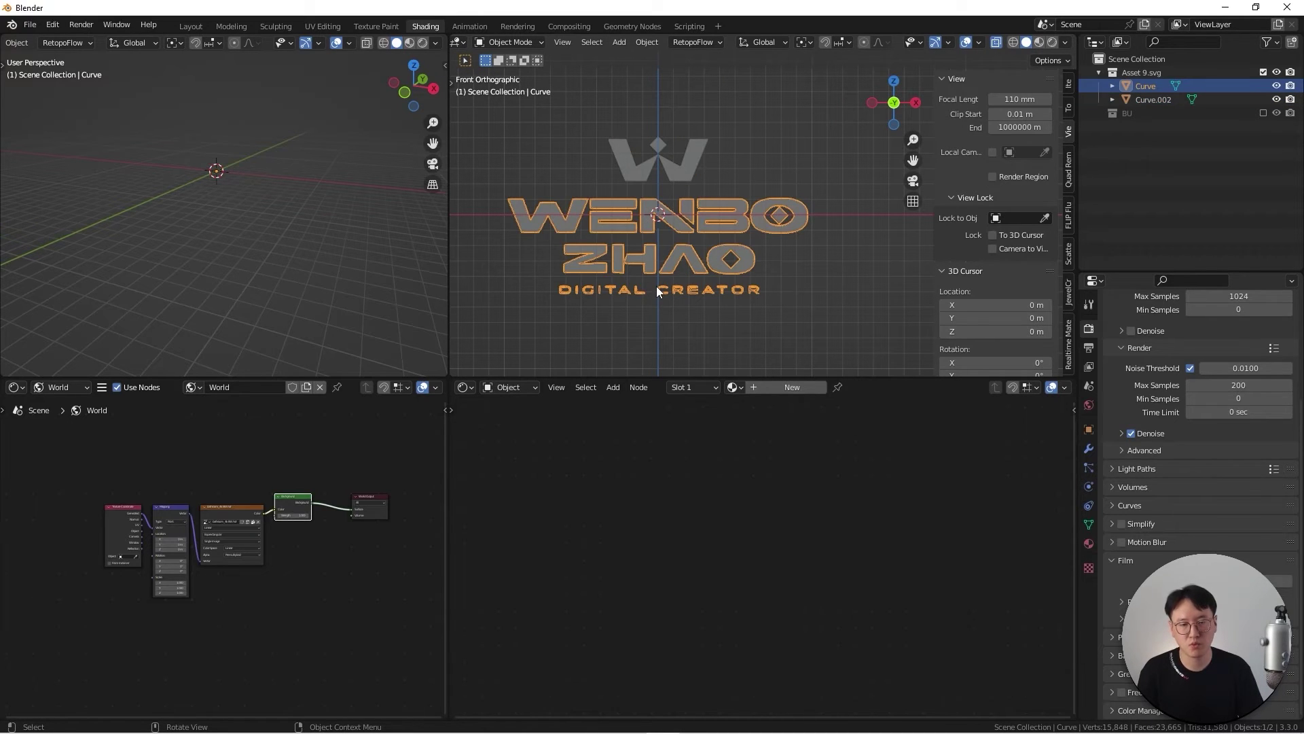
key("Tab")
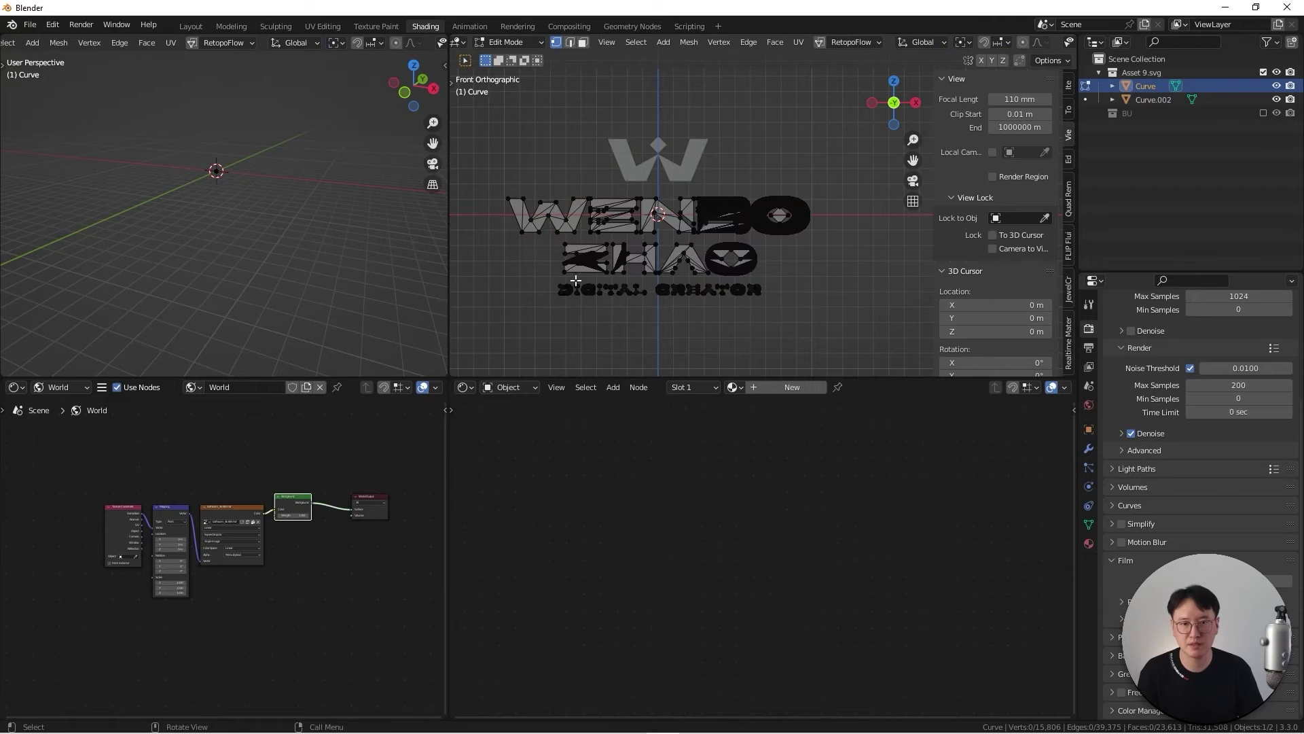
left_click_drag(538, 276, 800, 313)
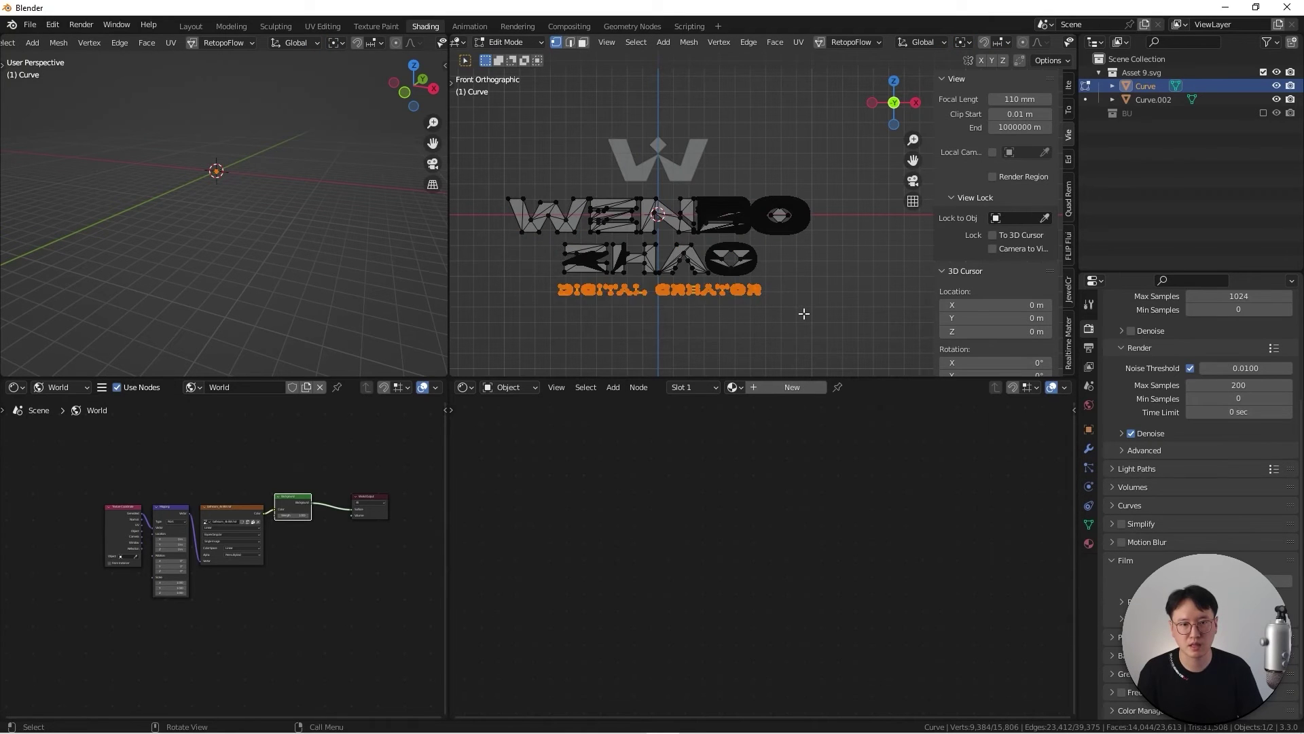
middle_click_drag(800, 312, 797, 281)
key("KP_1")
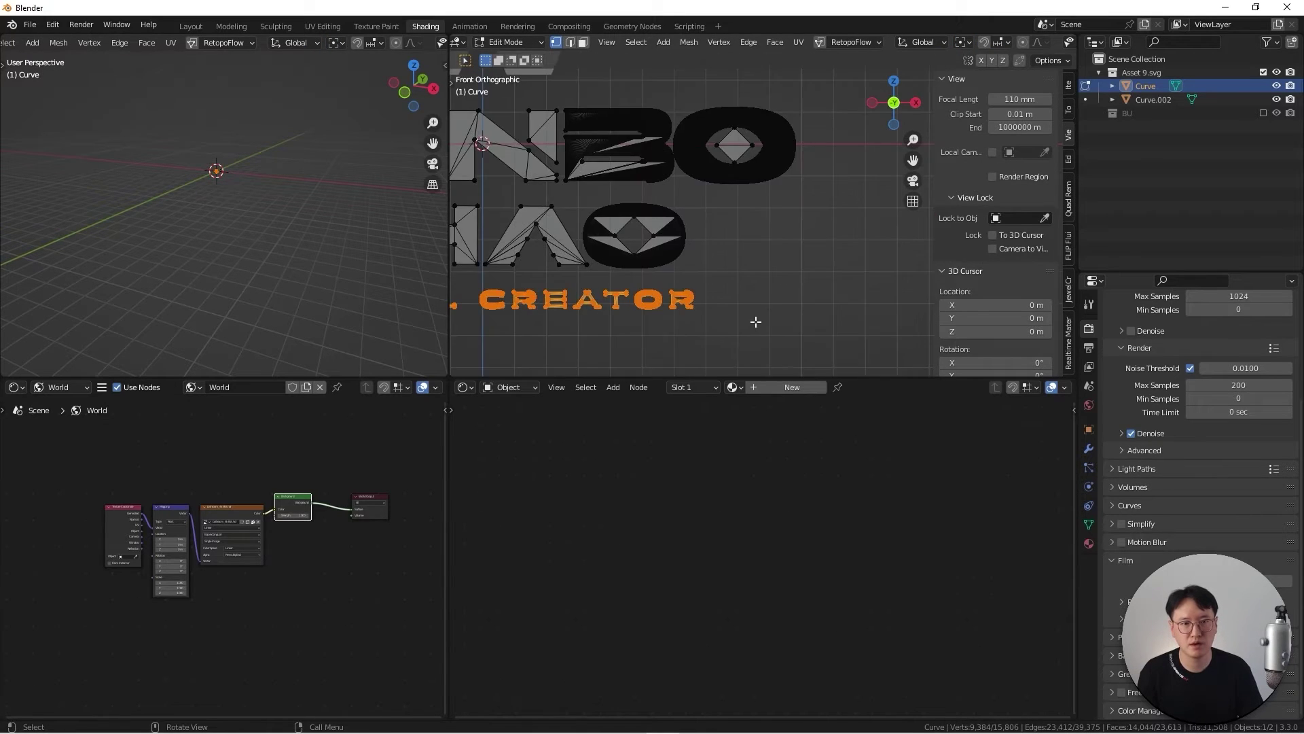
key("p")
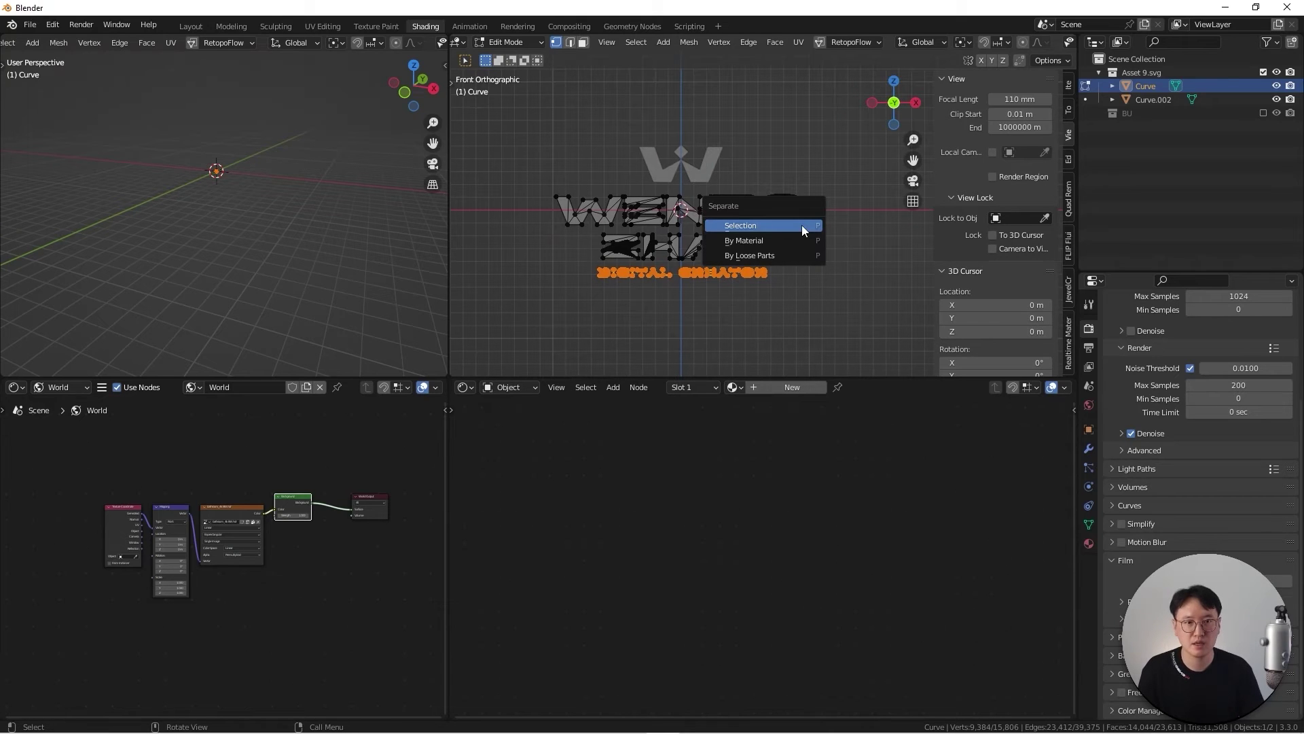
left_click(801, 226)
key("Tab")
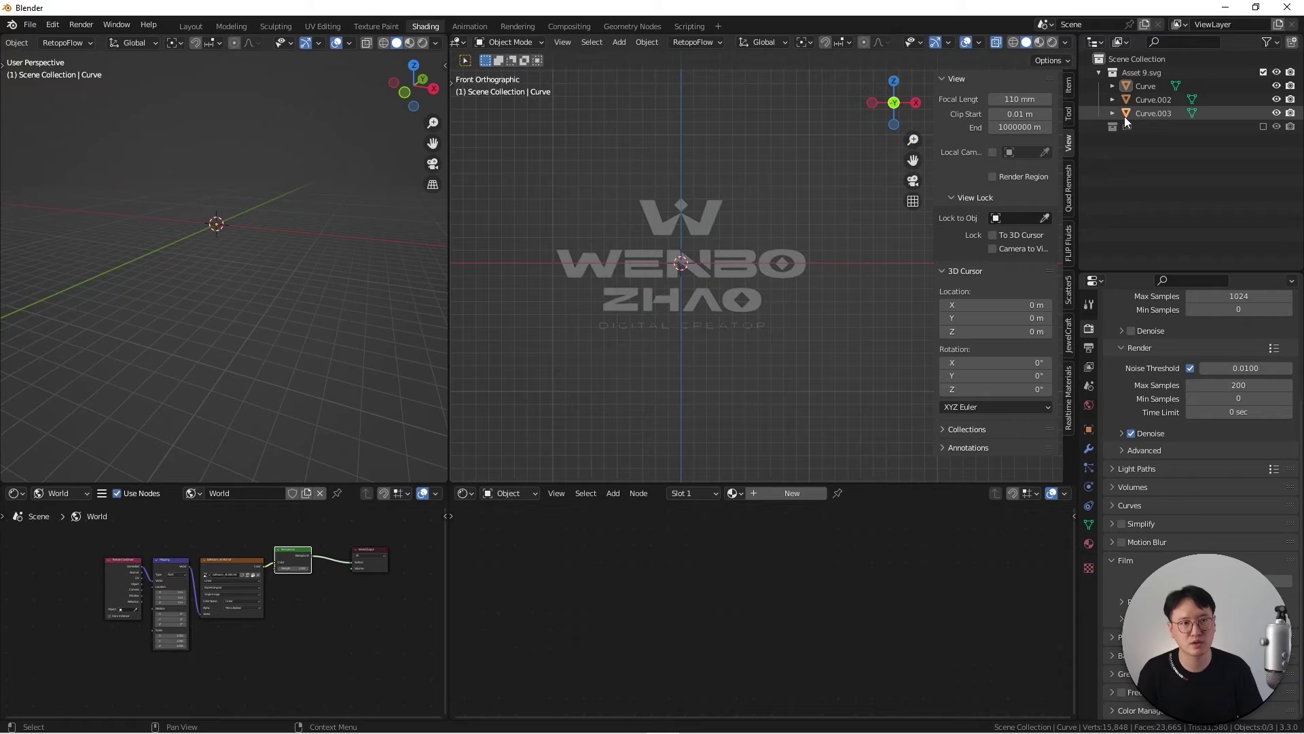
Rename Curve.003 to DC and Curve.002 to W in the Outliner.
left_click(1152, 113)
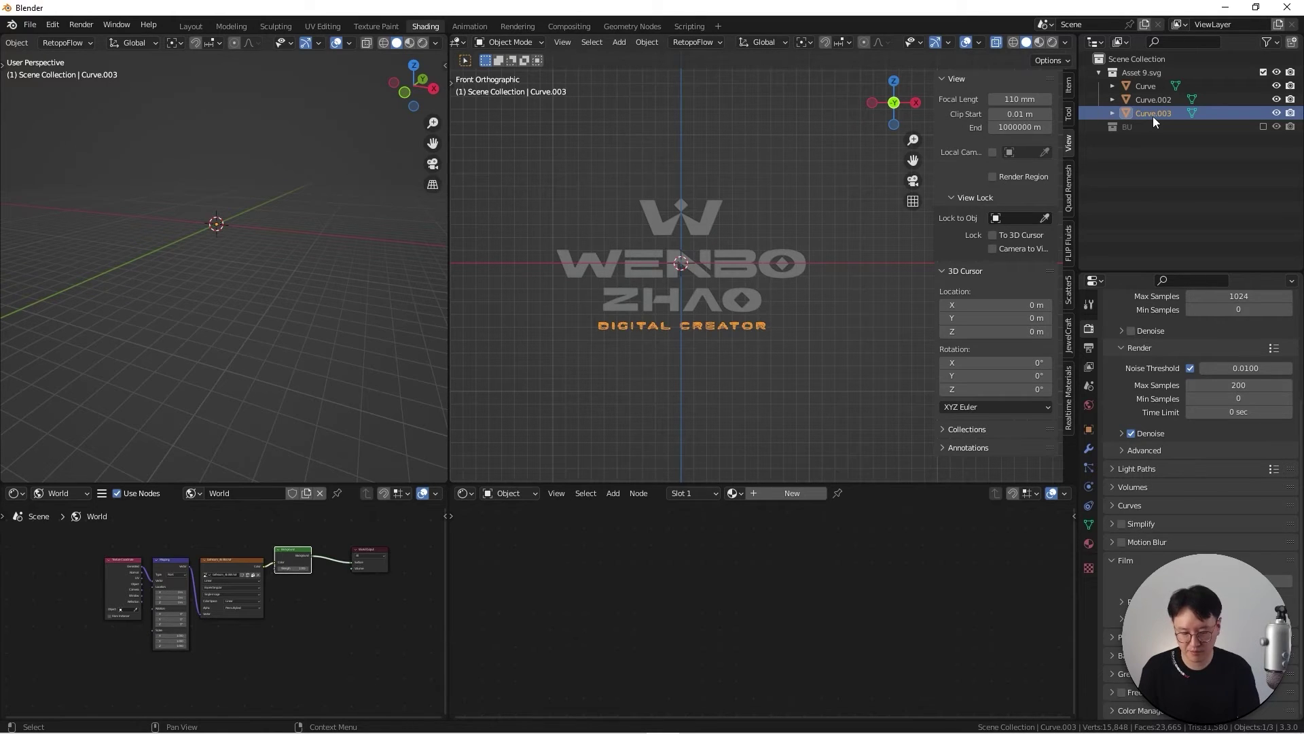
double_click(1153, 116)
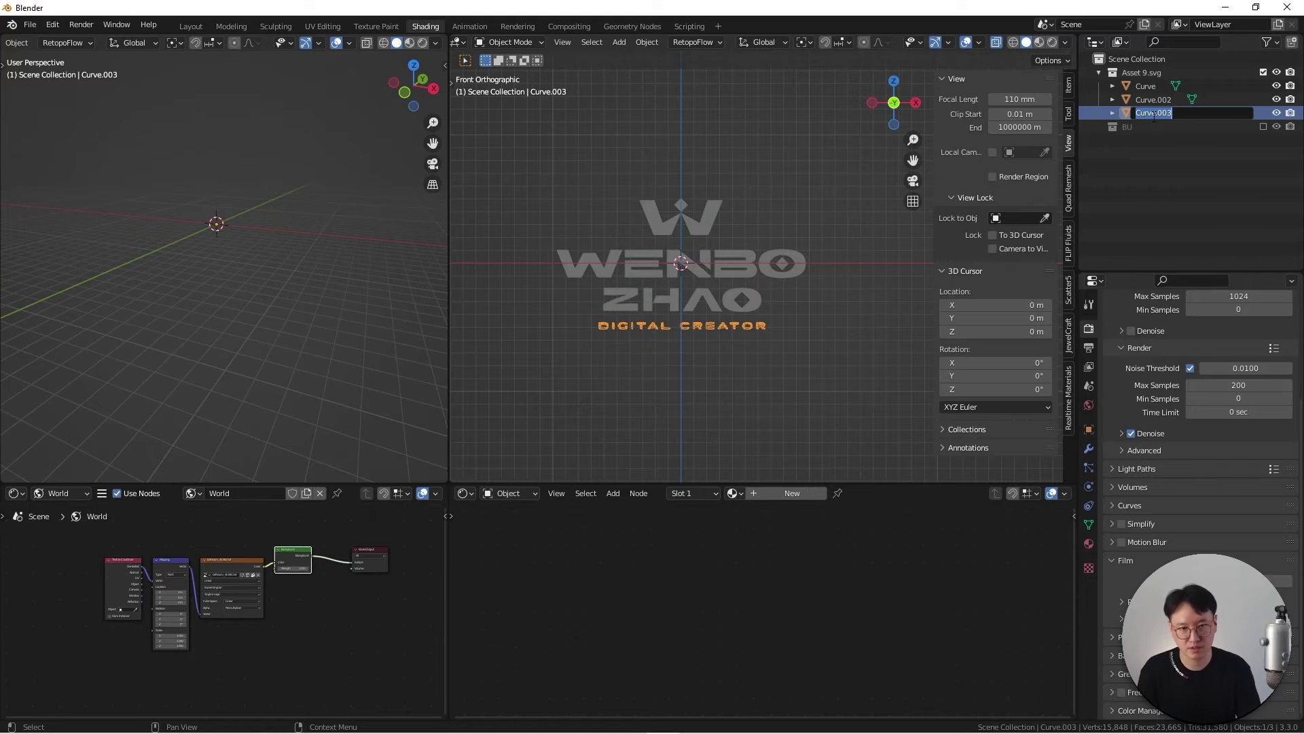
type("D")
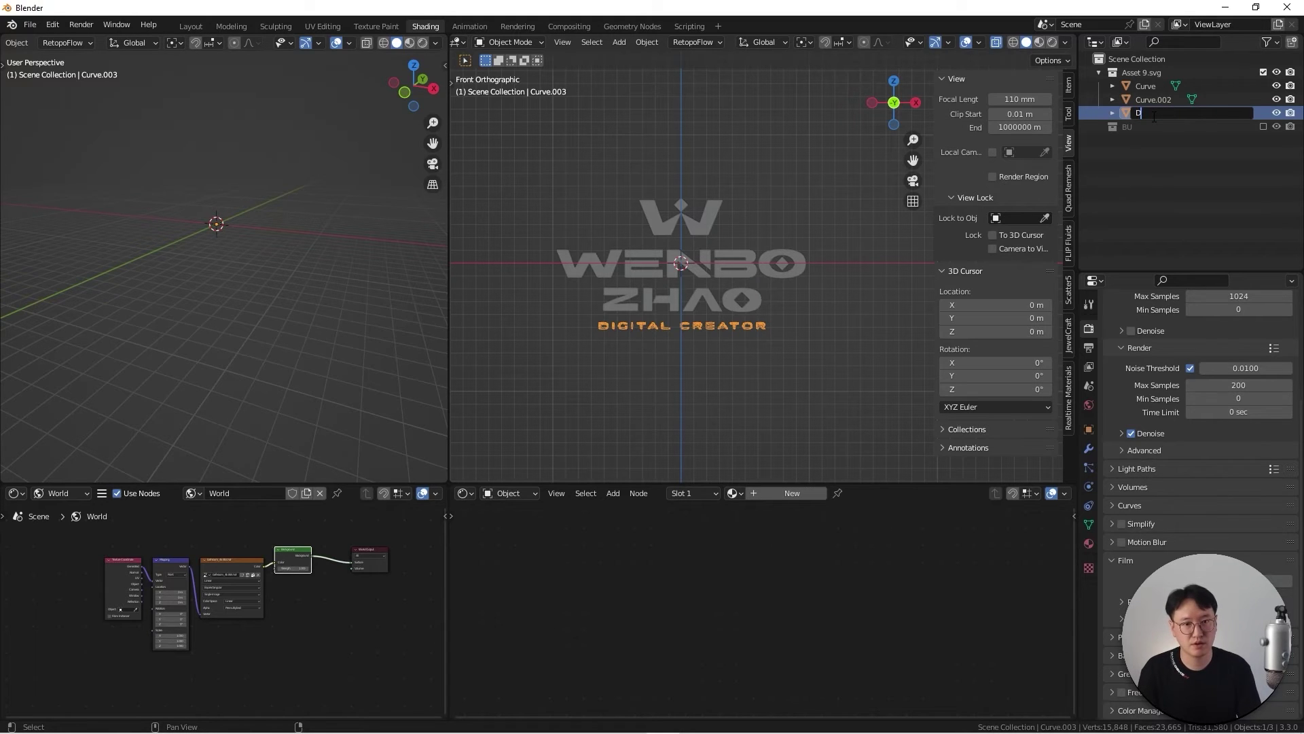
type("C")
key("Return")
left_click(1154, 99)
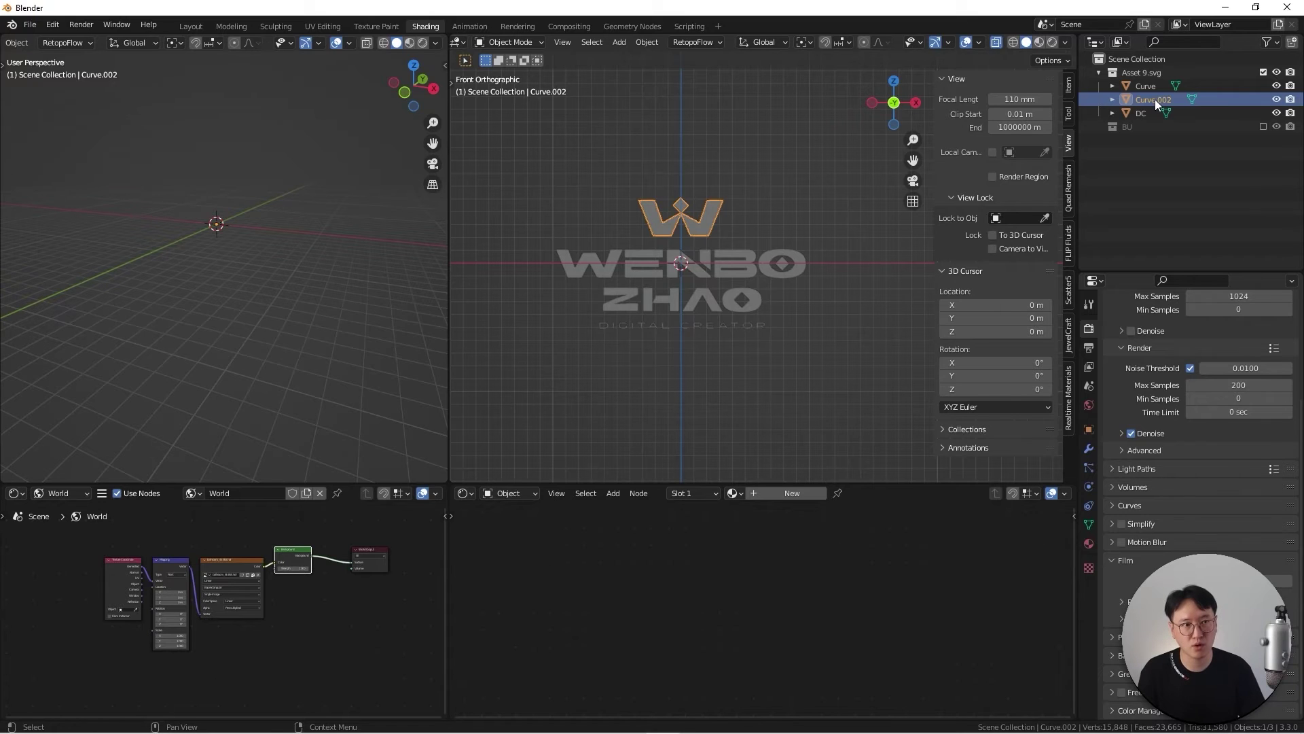
double_click(1155, 99)
type("W")
key("Return")
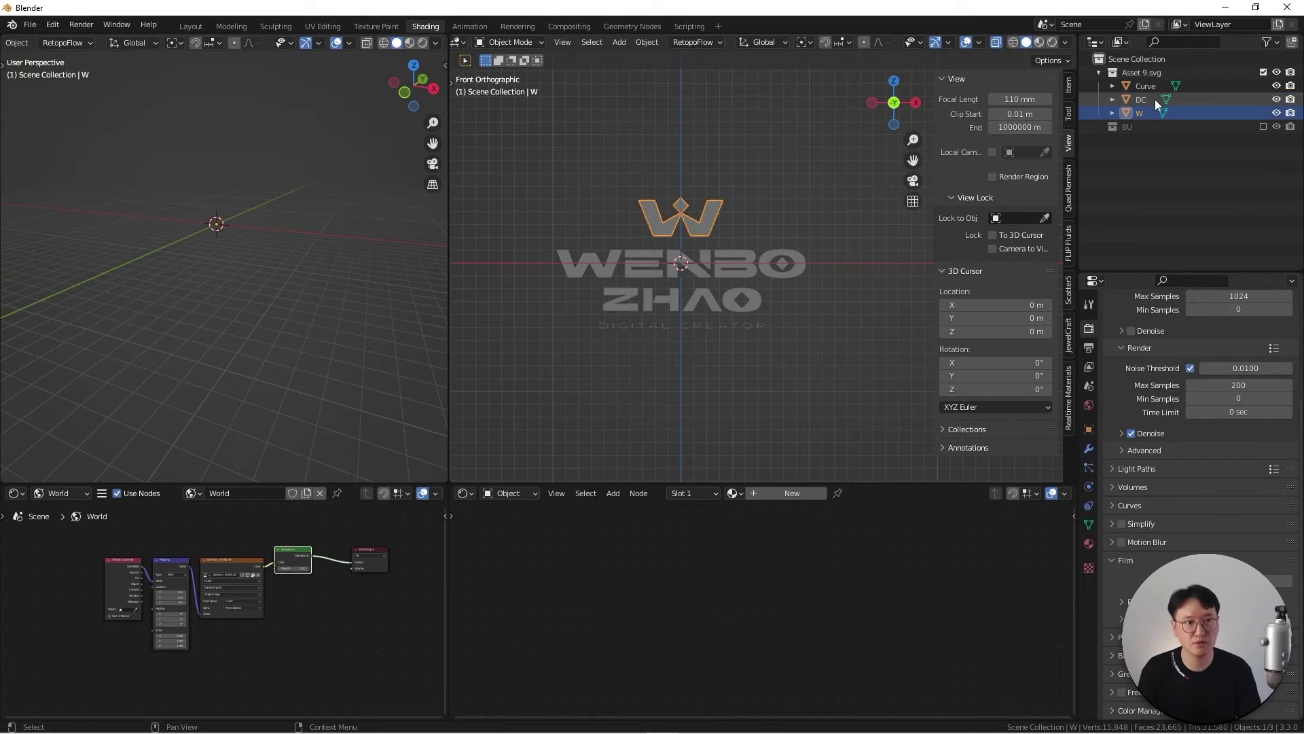
Rename Curve to Wenbo and click each logo part to confirm the names.
double_click(1144, 83)
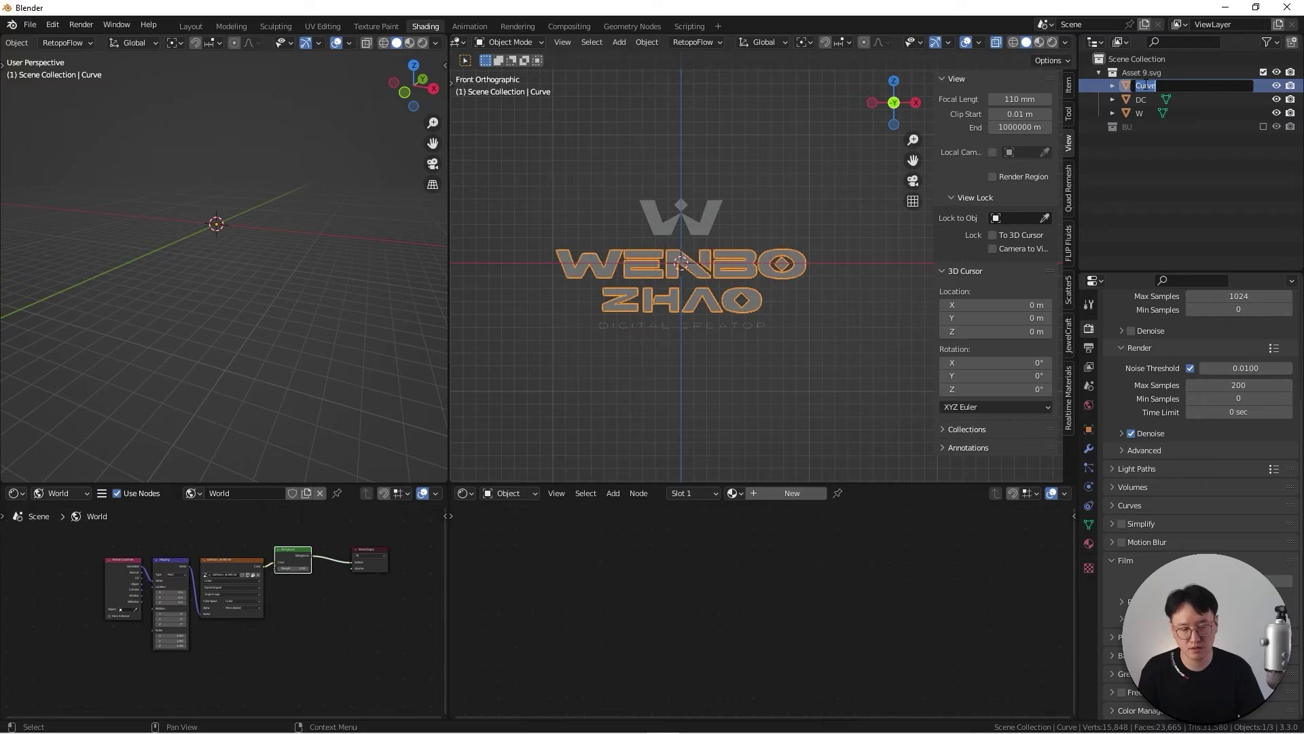
type("Wenbo")
key("Return")
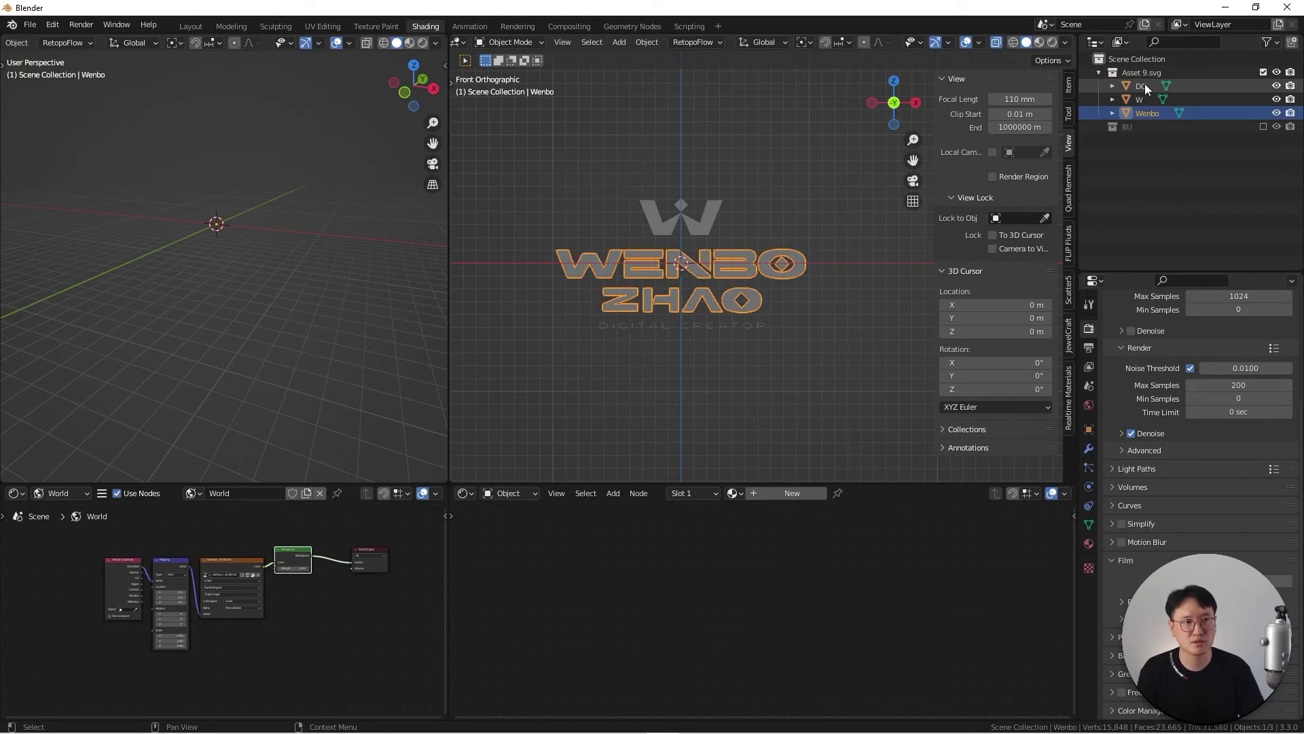
left_click(706, 226)
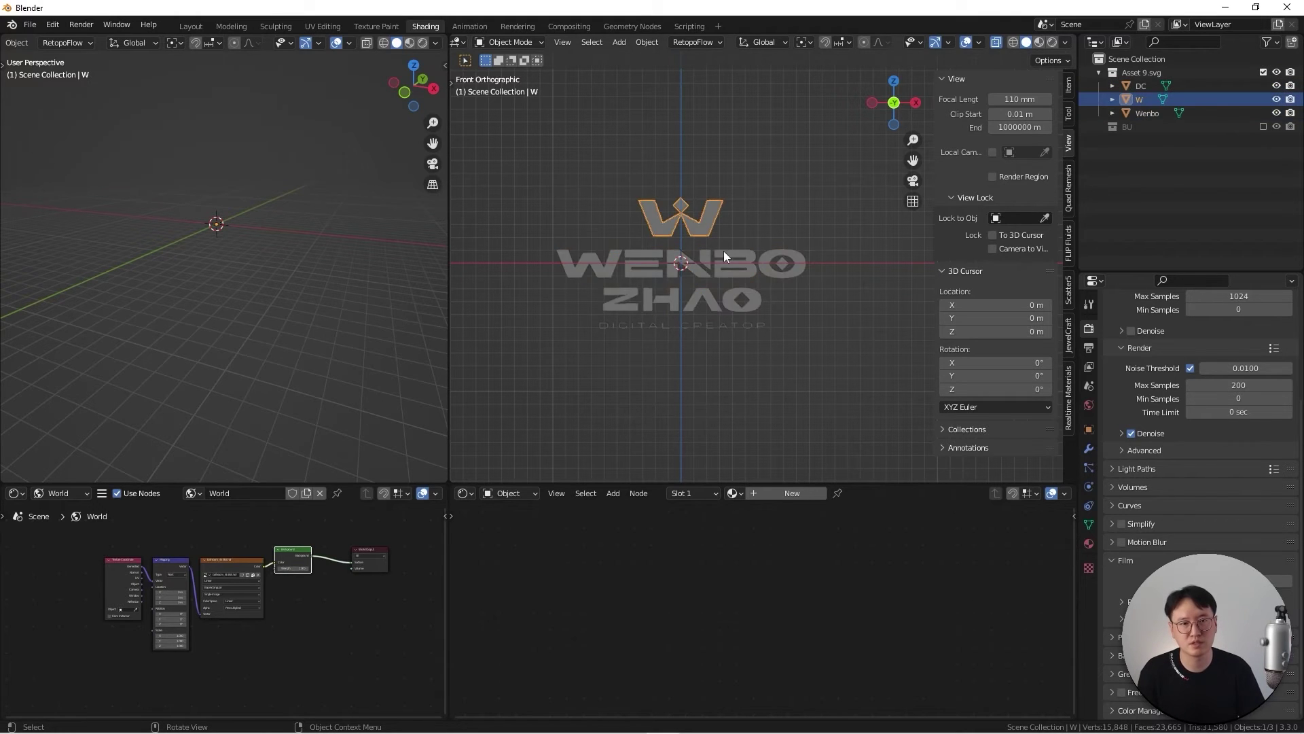
left_click(725, 272)
left_click(716, 325)
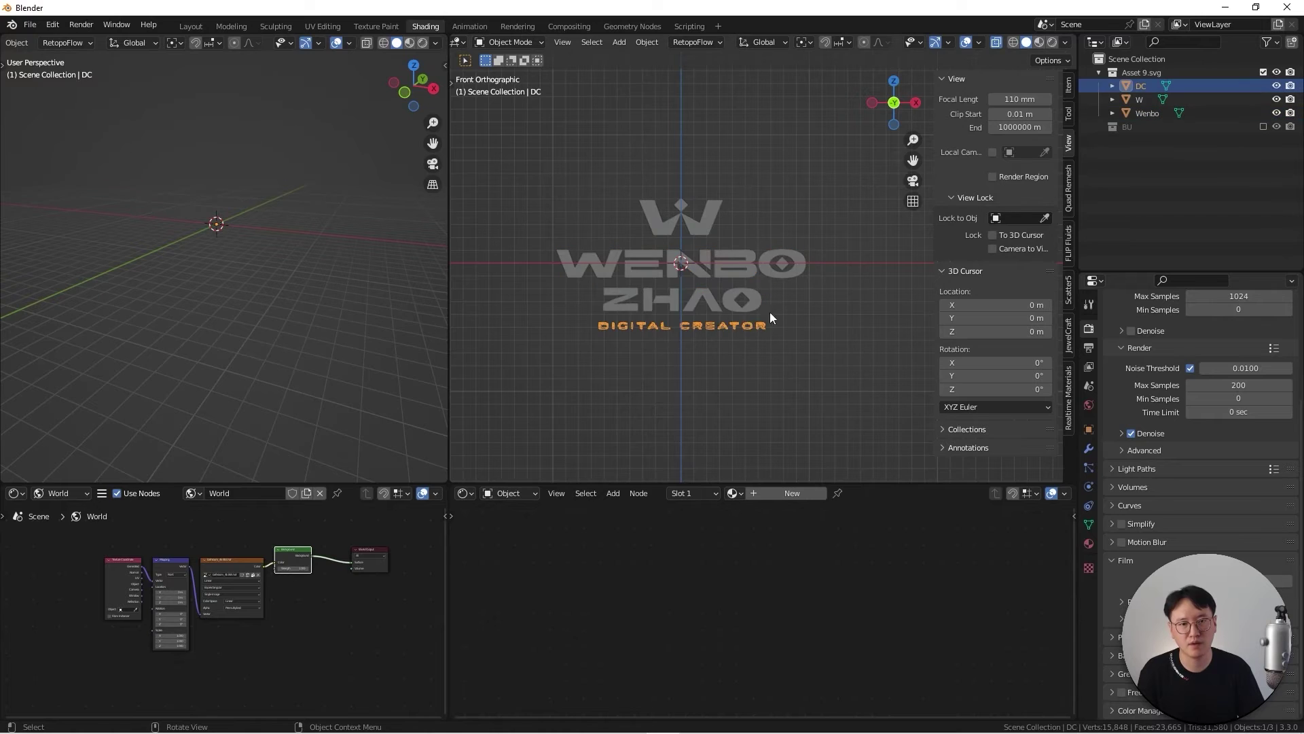
Set the DC object's origin to its geometry.
left_click(693, 335)
scroll(693, 336, "up", 3)
left_click(696, 322)
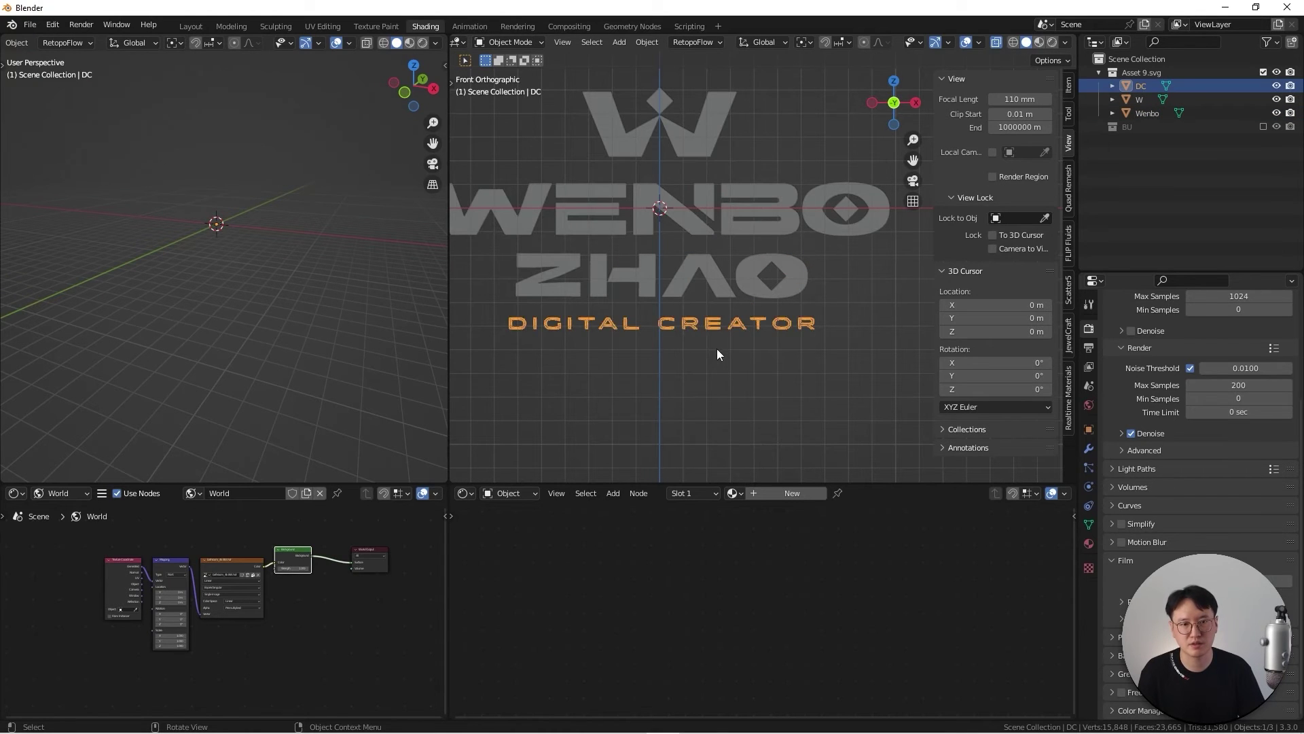
middle_click_drag(716, 349, 605, 365)
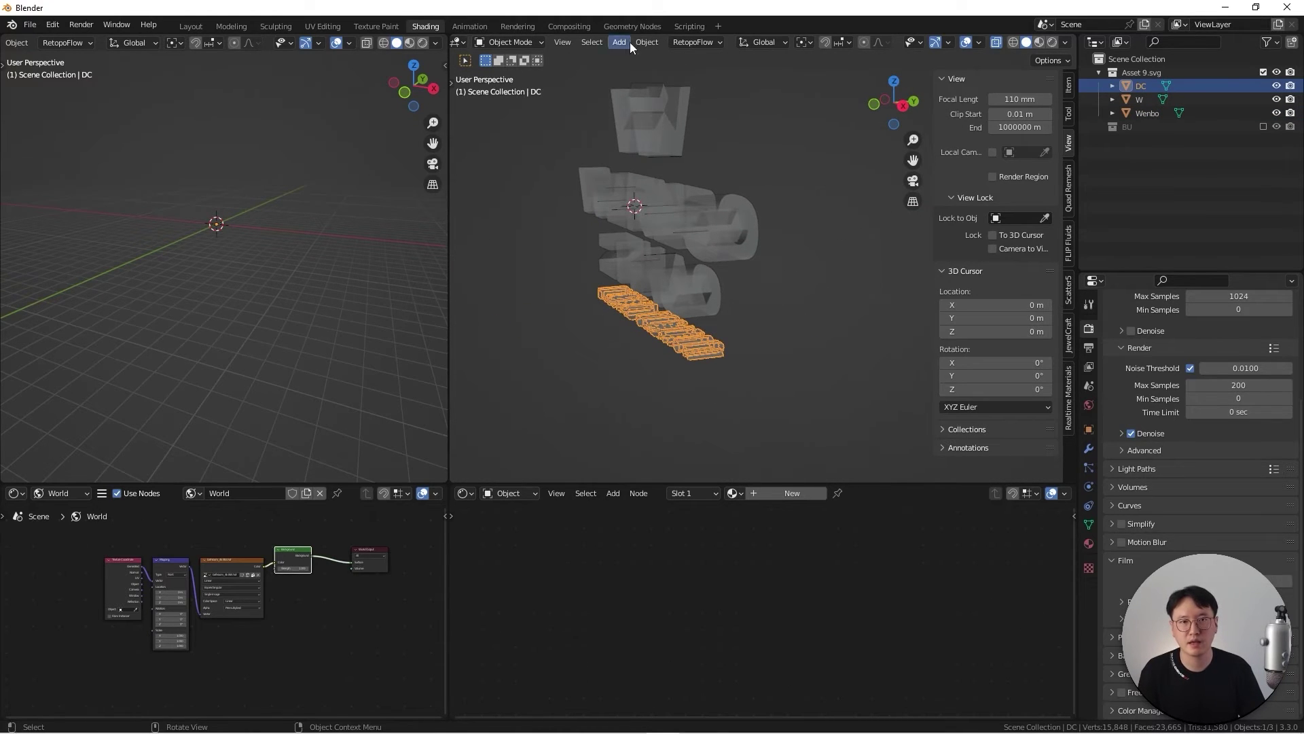
left_click(653, 42)
mouse_move(680, 74)
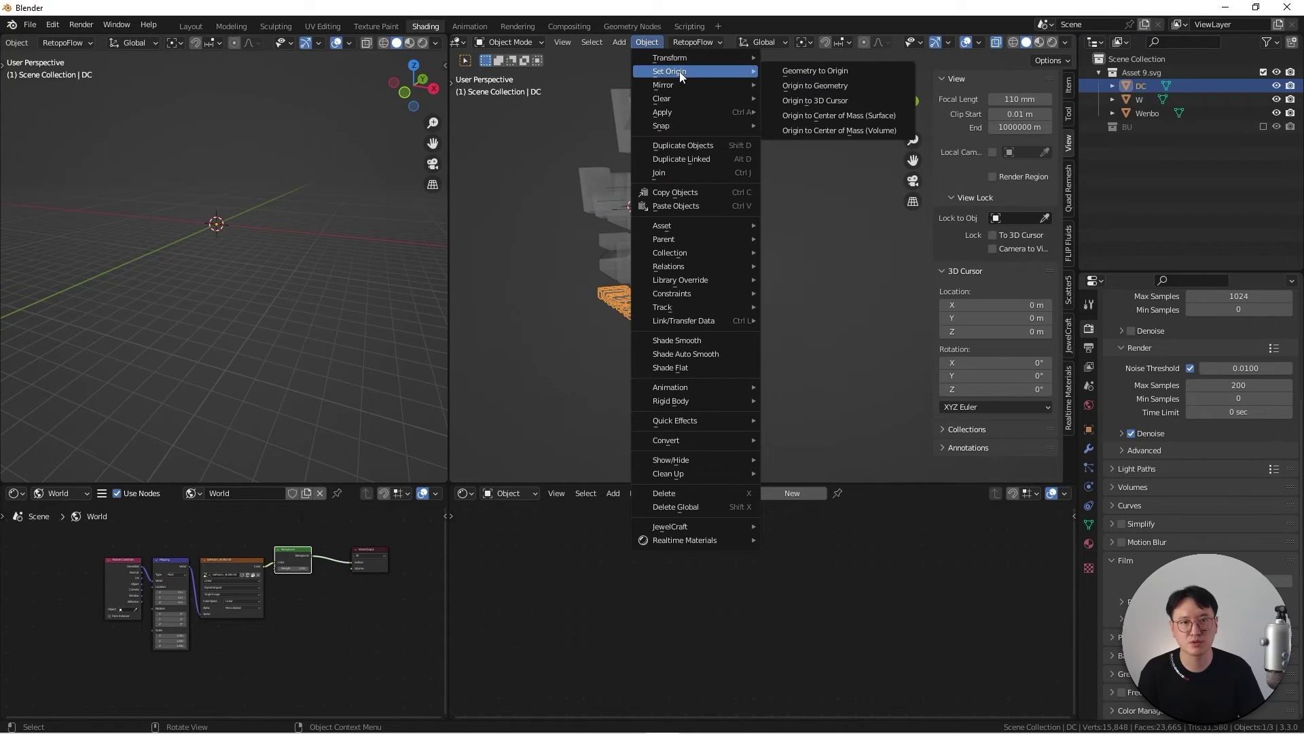
left_click(814, 85)
middle_click_drag(769, 137, 708, 364)
Scale DC along Y to about 0.57 to thin its depth, then return to front view.
key("KP_3")
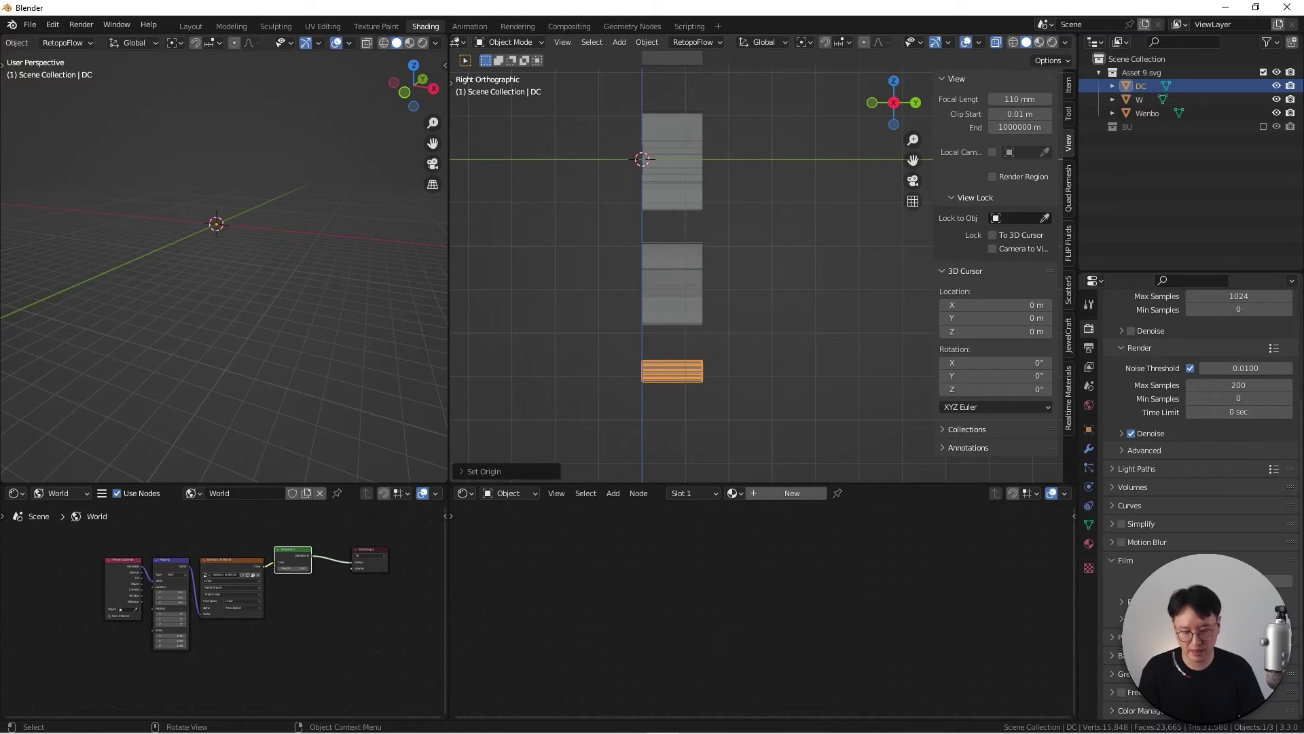
key("s")
key("y")
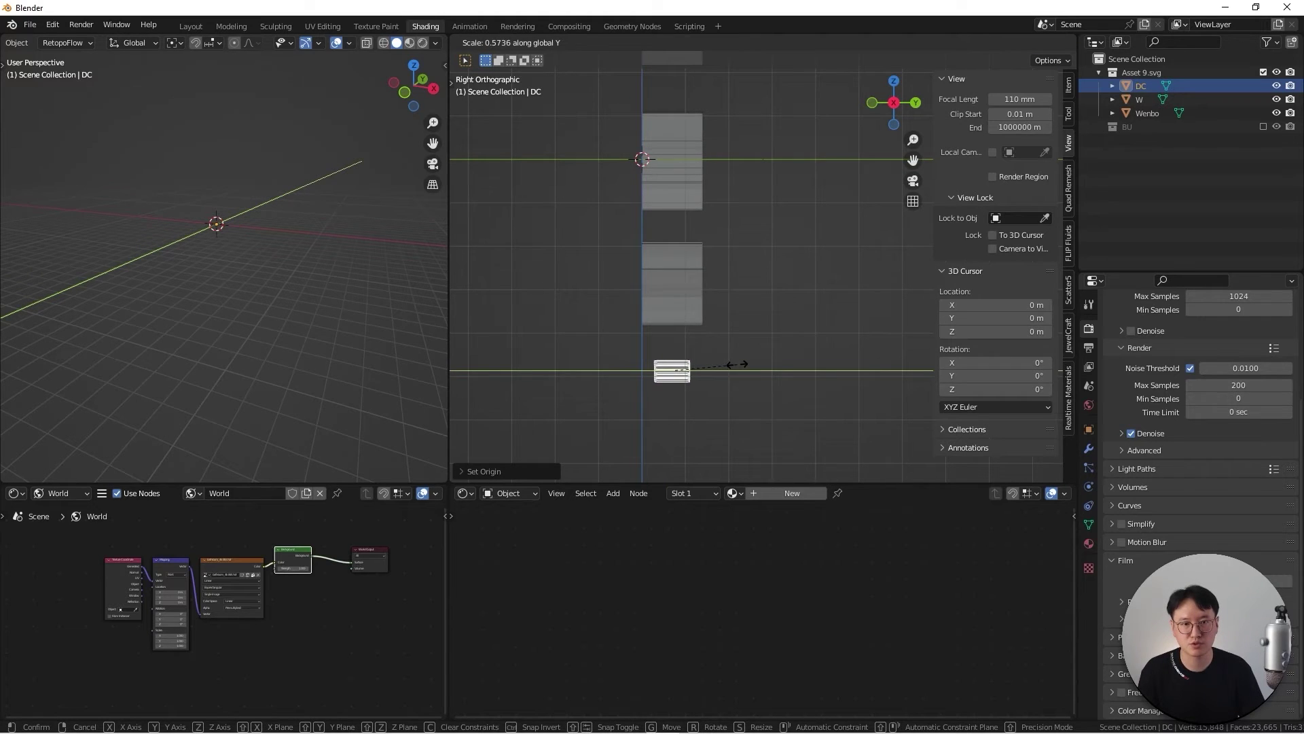
left_click(726, 365)
middle_click_drag(726, 365, 752, 280)
key("KP_1")
scroll(793, 347, "down", 3)
left_click(788, 349)
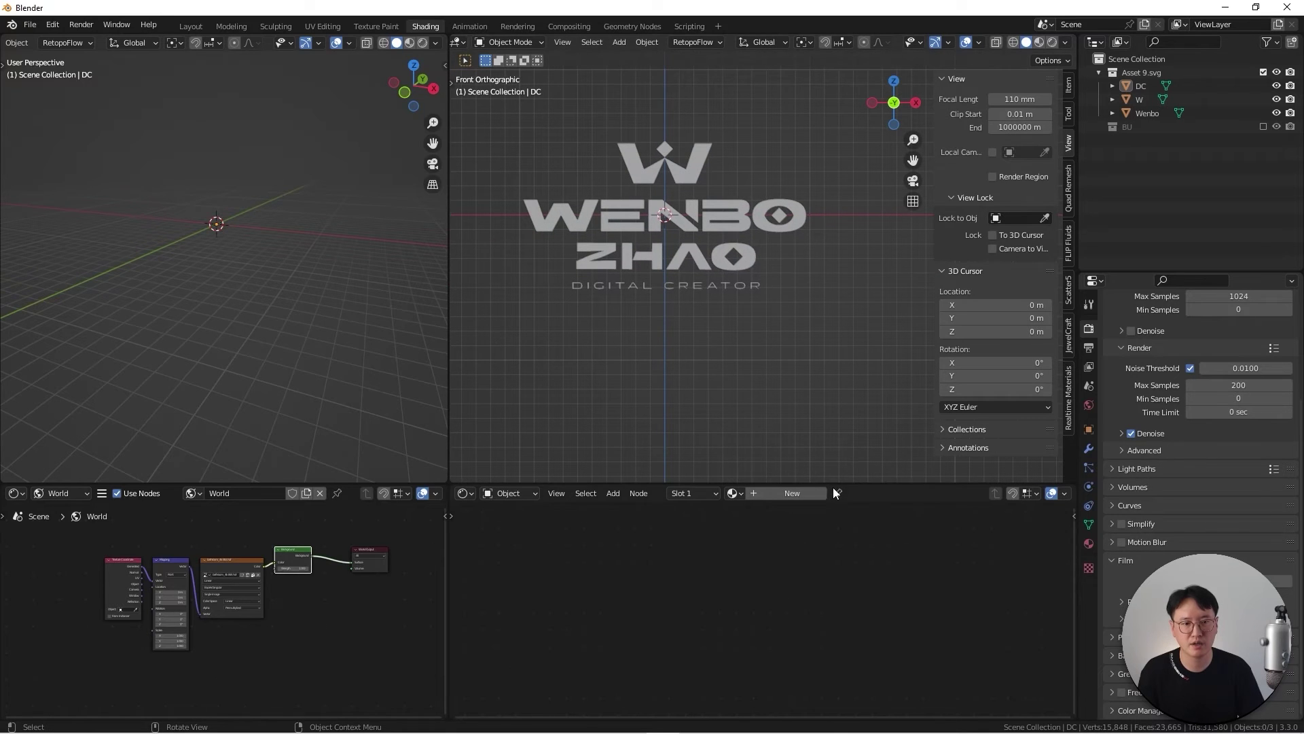
left_click_drag(832, 483, 769, 370)
scroll(749, 271, "down", 2)
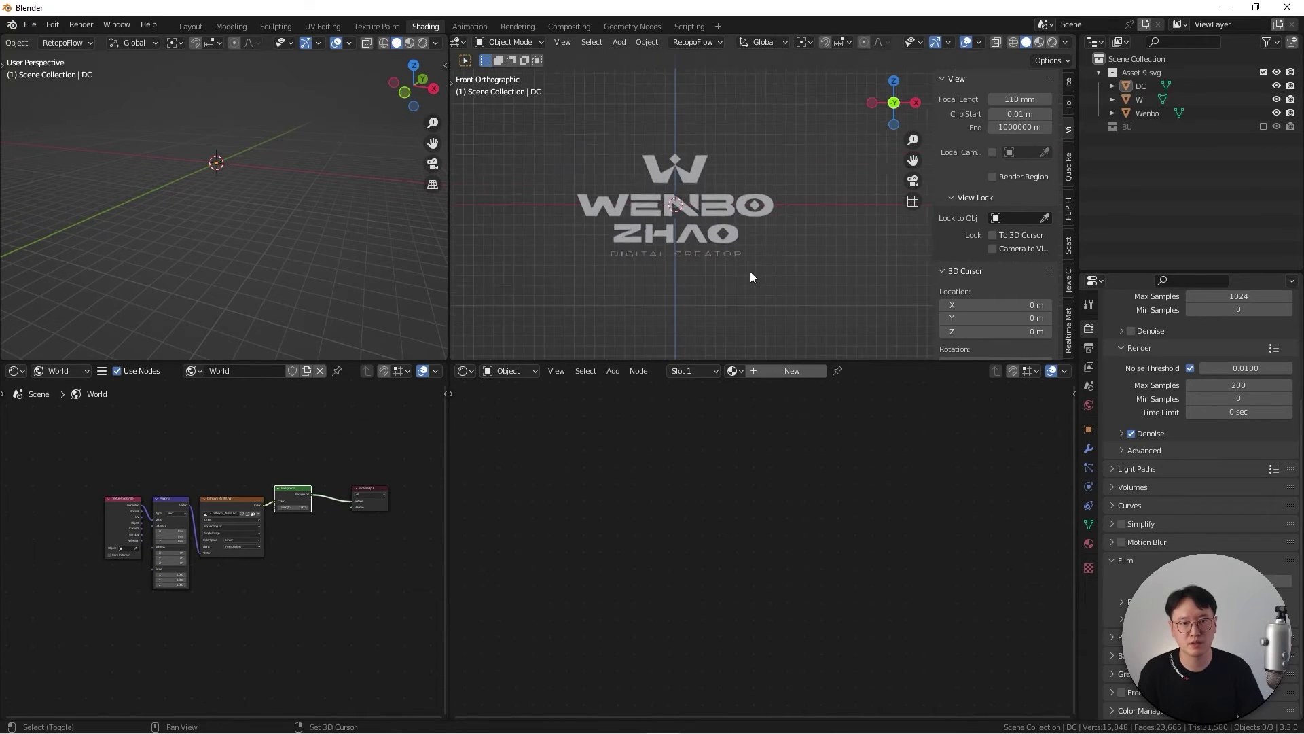
Switch to Rendered shading and give the W a new red material.
key("z")
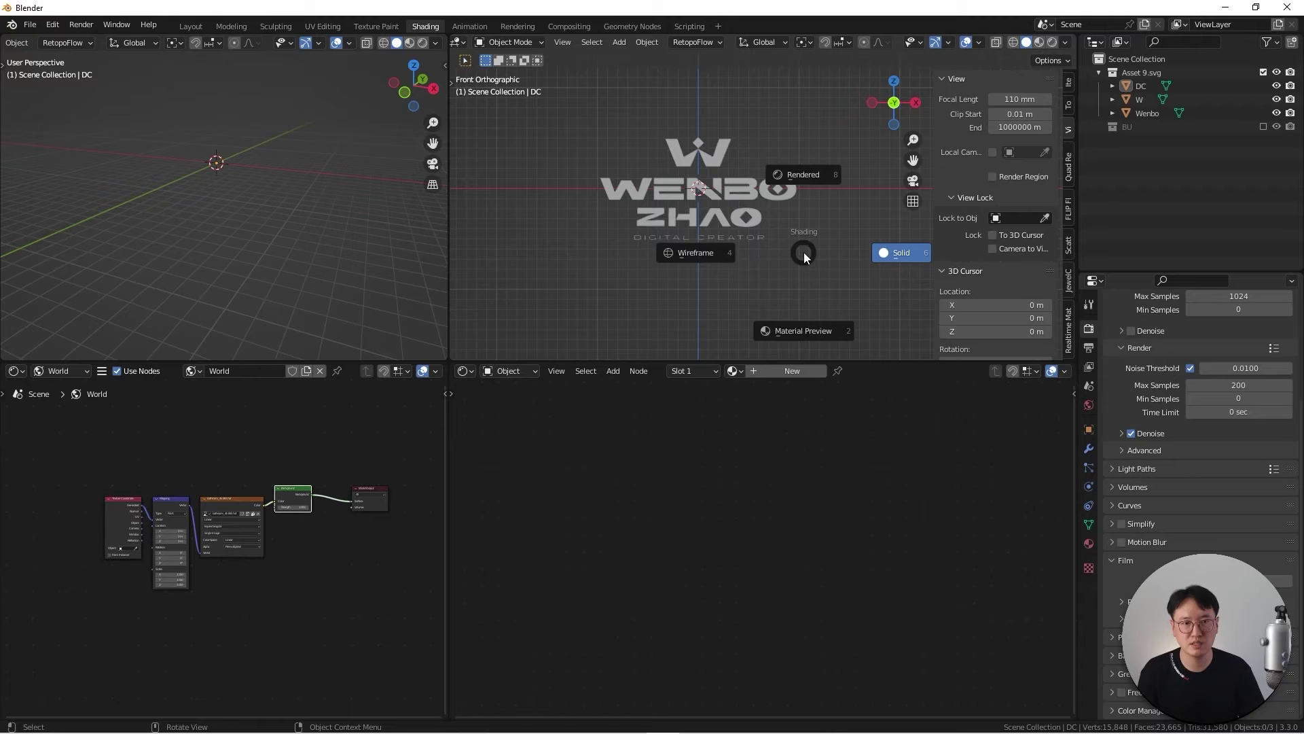
left_click(808, 181)
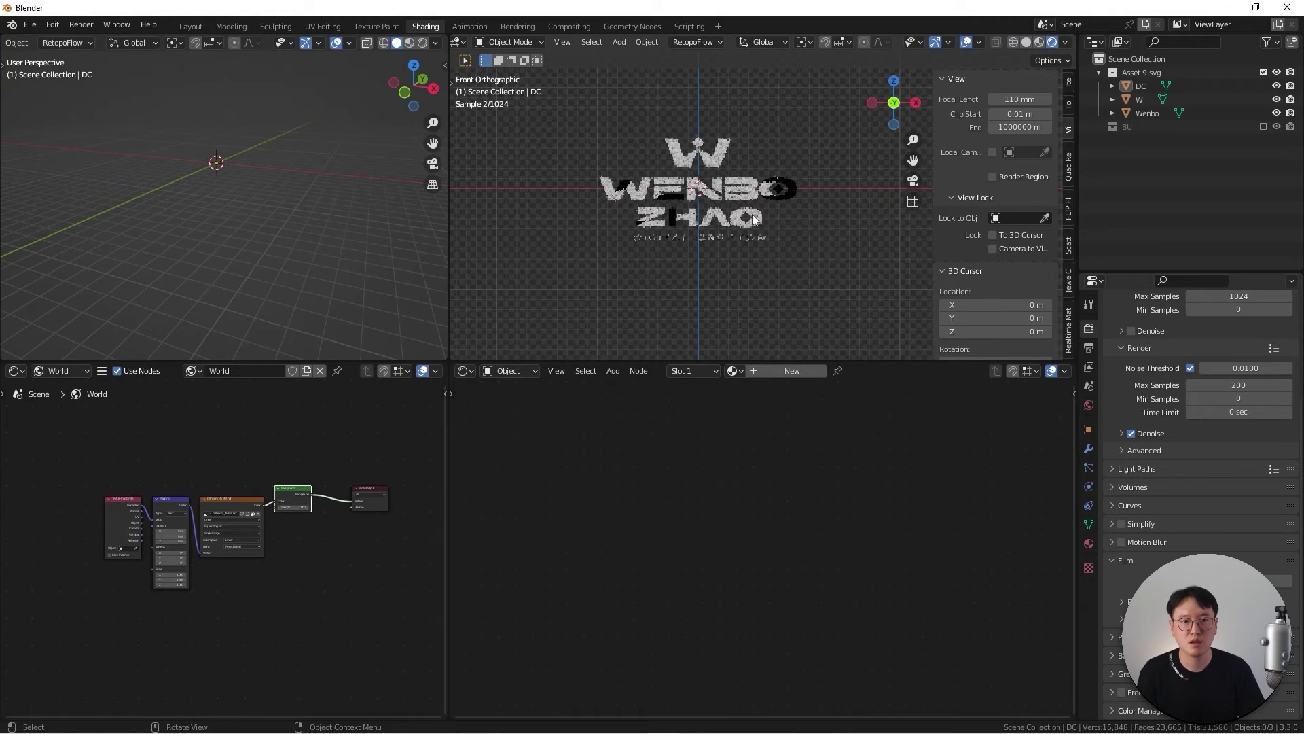
mouse_move(809, 180)
middle_mouse_down()
mouse_move(781, 224)
mouse_move(743, 222)
mouse_move(800, 267)
mouse_move(724, 193)
middle_mouse_up()
left_click(724, 191)
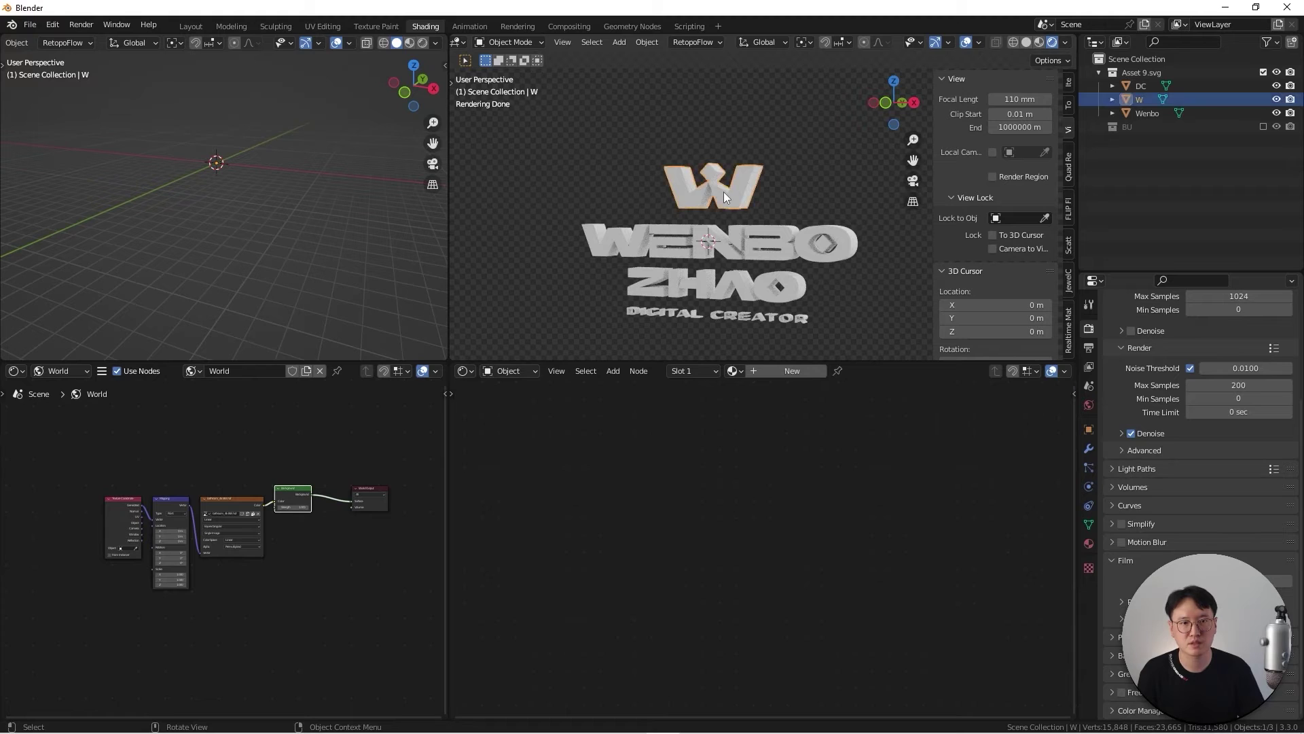
left_click(760, 369)
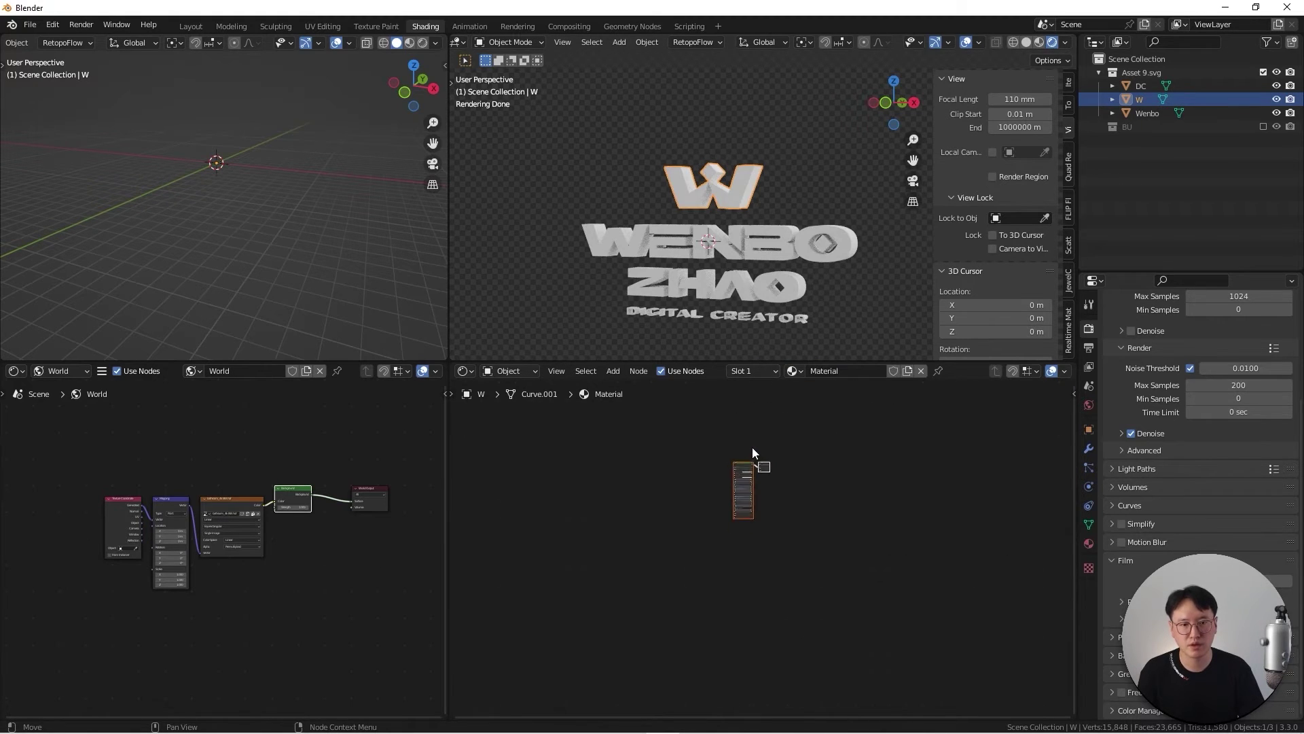
scroll(740, 469, "up", 10)
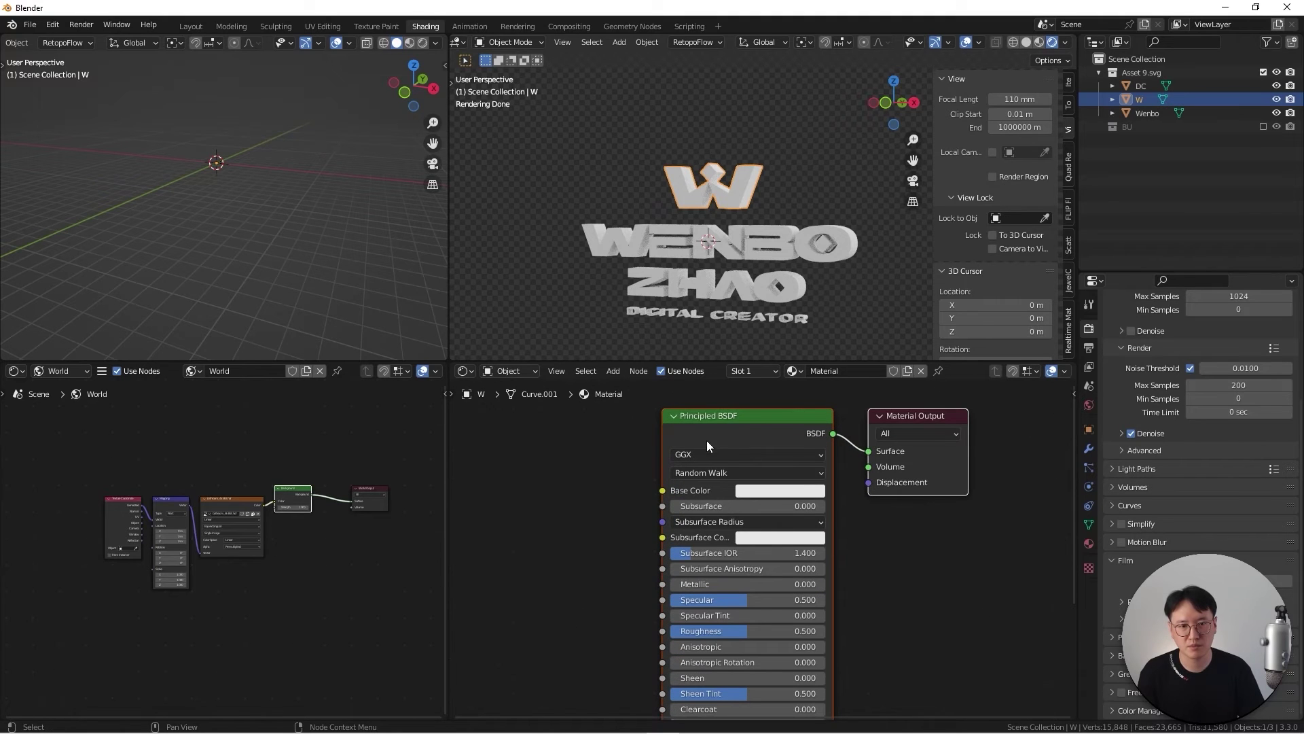
scroll(693, 422, "down", 1)
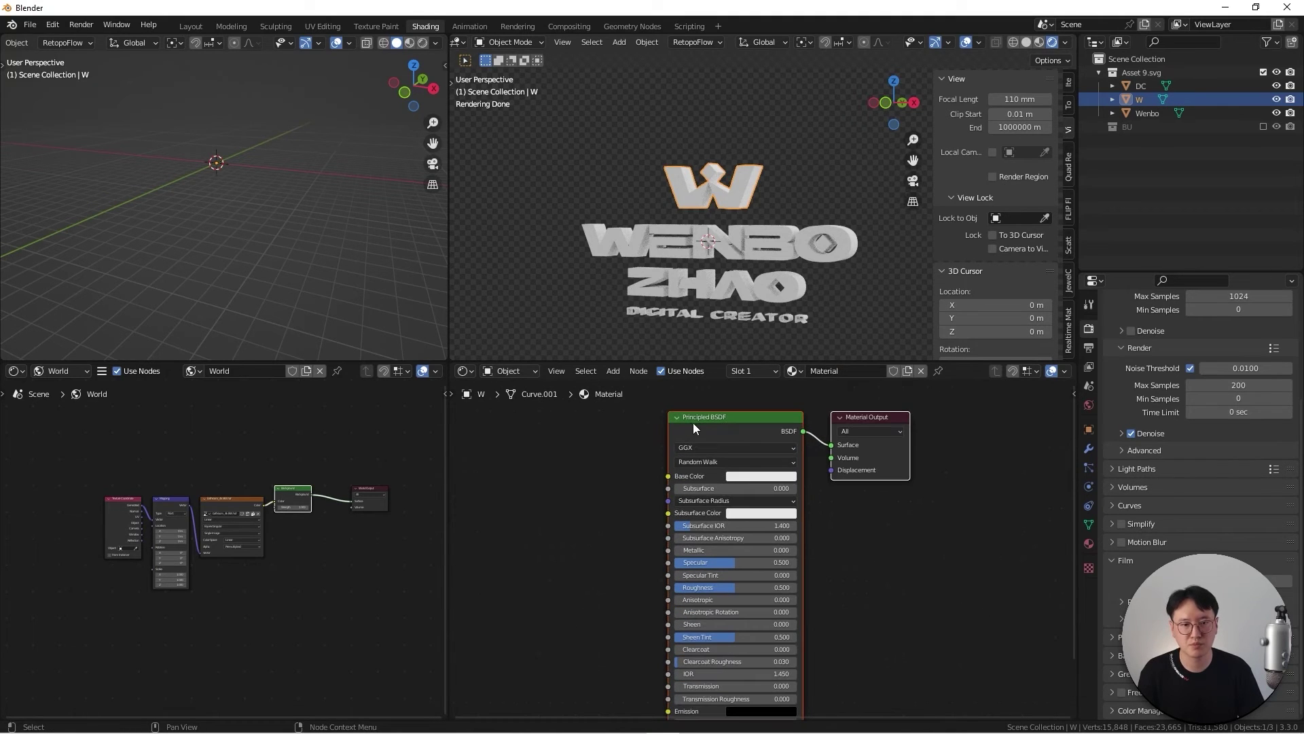
left_click(748, 478)
left_click_drag(777, 364, 775, 383)
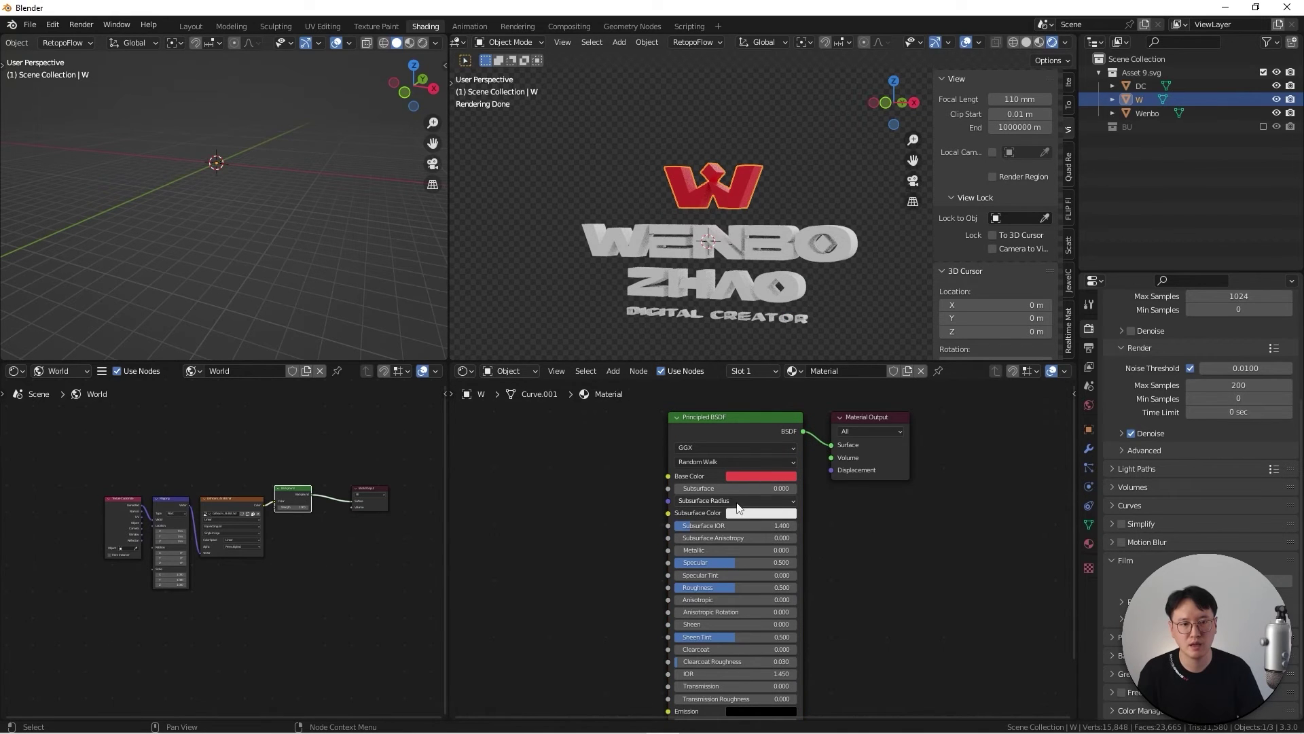
left_click(755, 474)
left_click(808, 409)
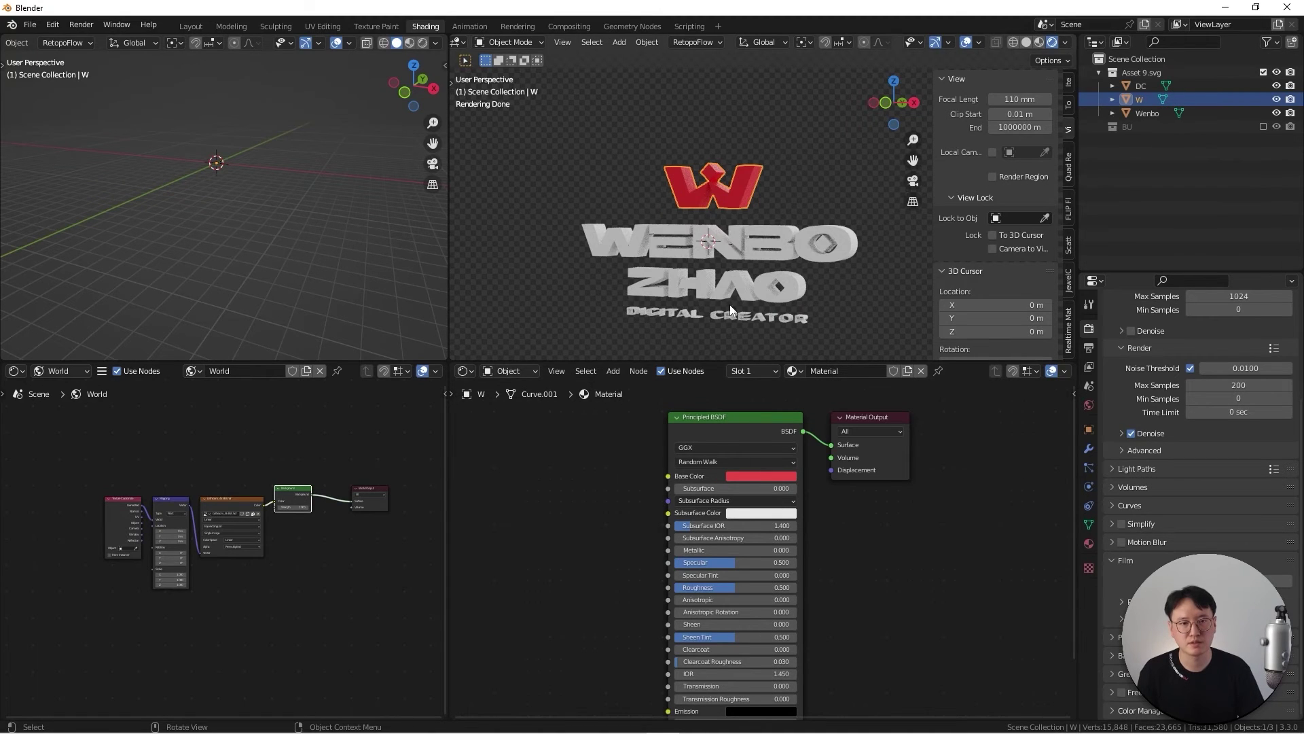
scroll(735, 242, "up", 3)
Give the WENBO ZHAO text a new pure white material.
middle_click_drag(736, 242, 700, 204, "shift")
left_click(698, 200)
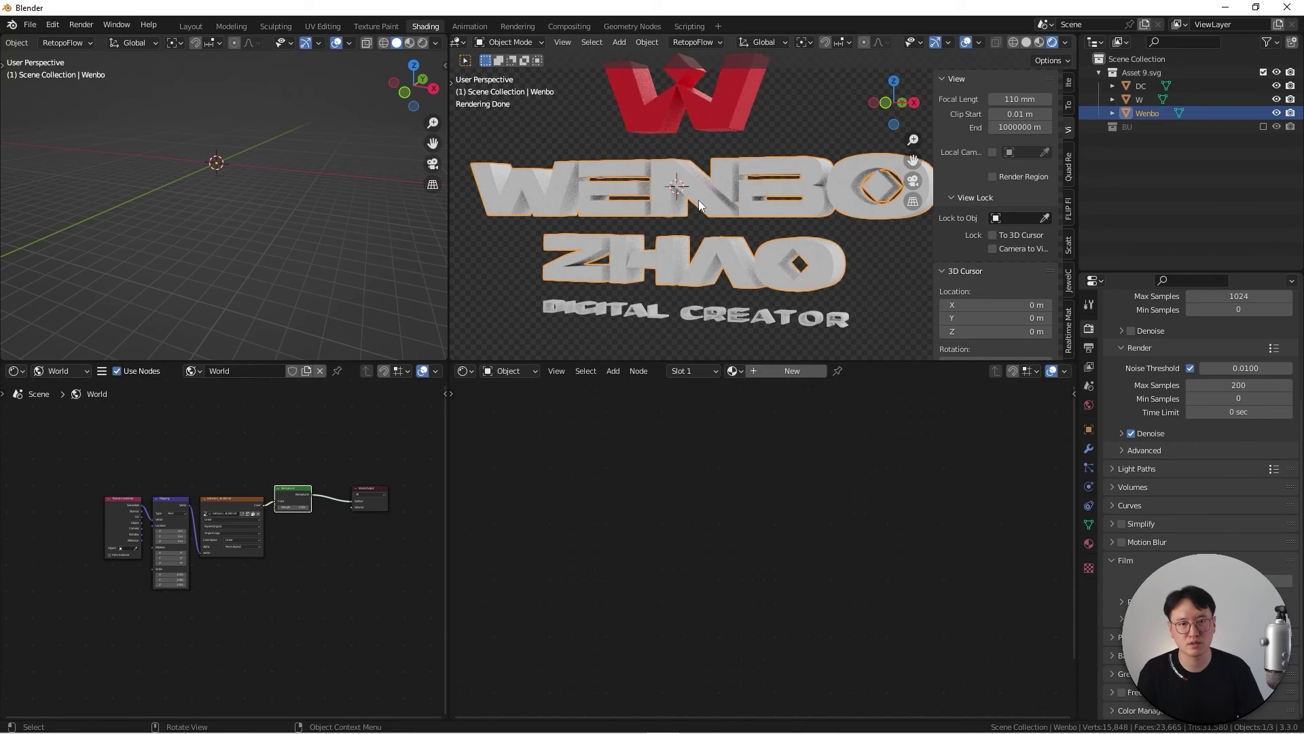
left_click(779, 370)
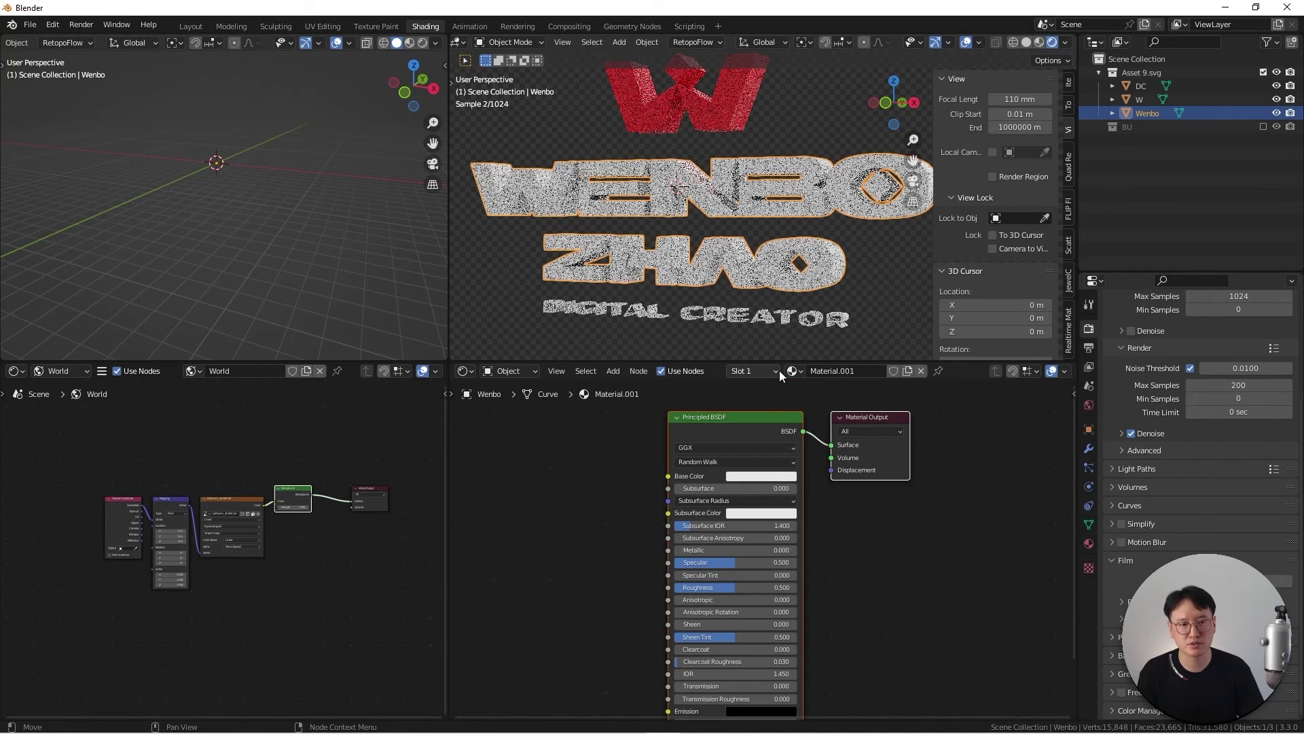
left_click(768, 476)
left_click_drag(822, 326, 830, 315)
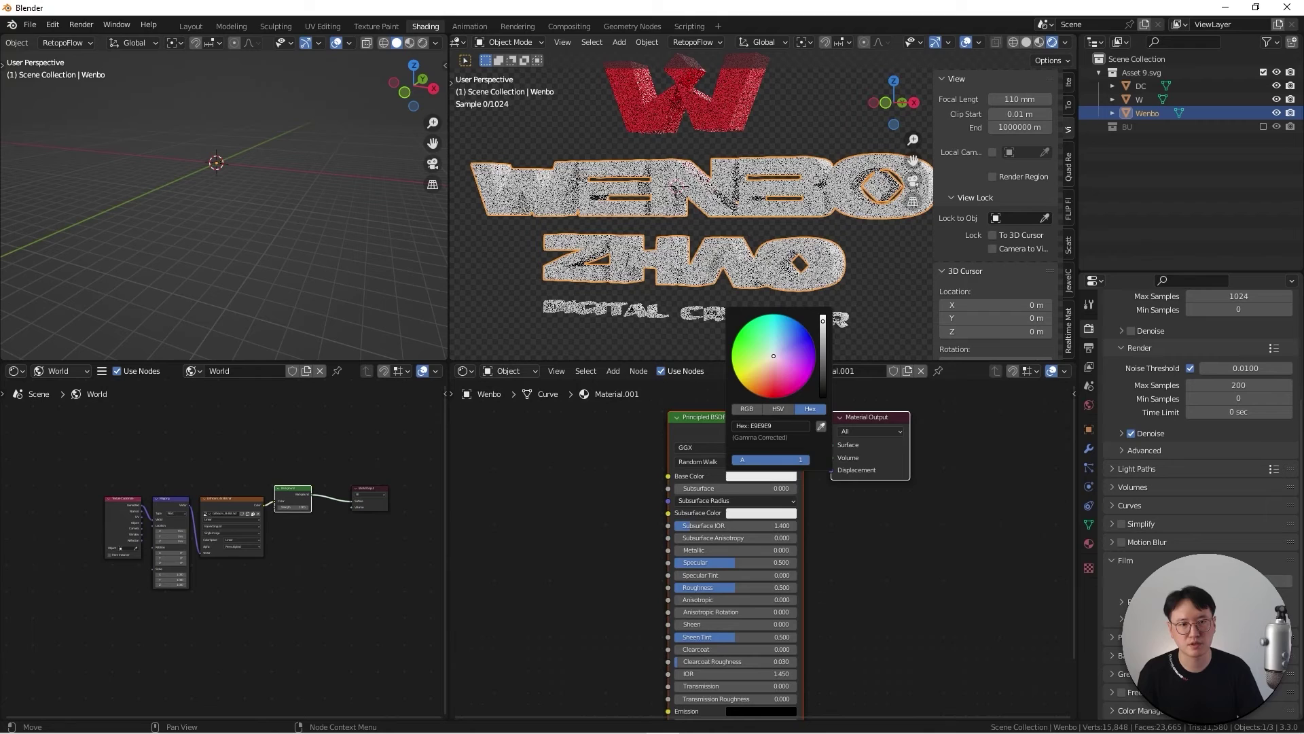
Give DIGITAL CREATOR a new salmon-copper material with lower roughness.
left_click(760, 320)
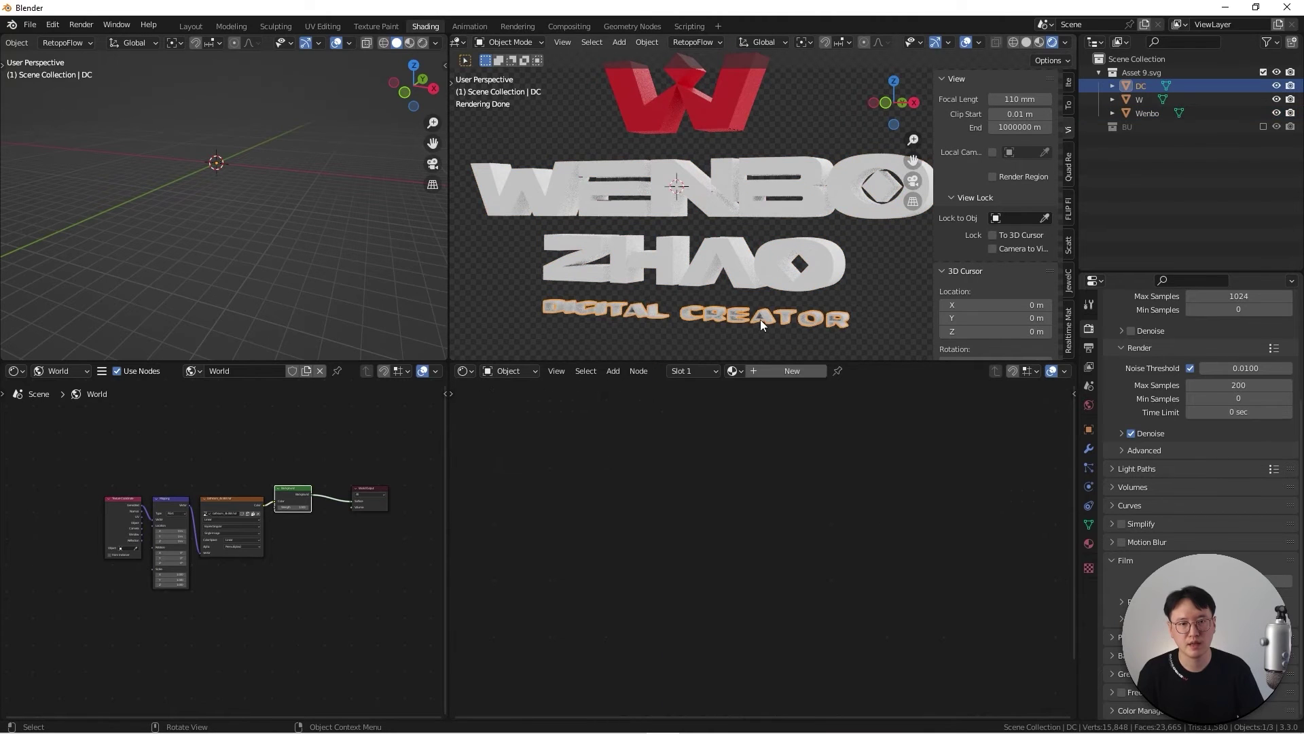
left_click(762, 372)
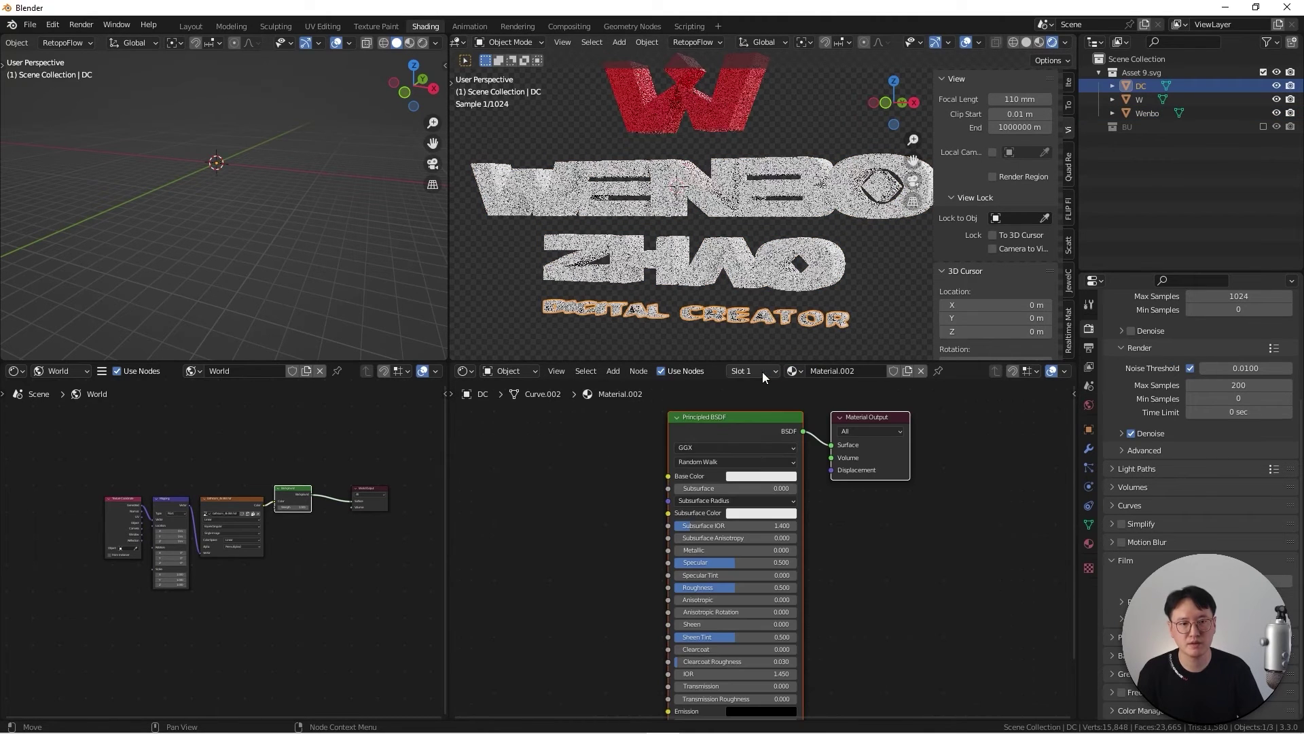
left_click(756, 476)
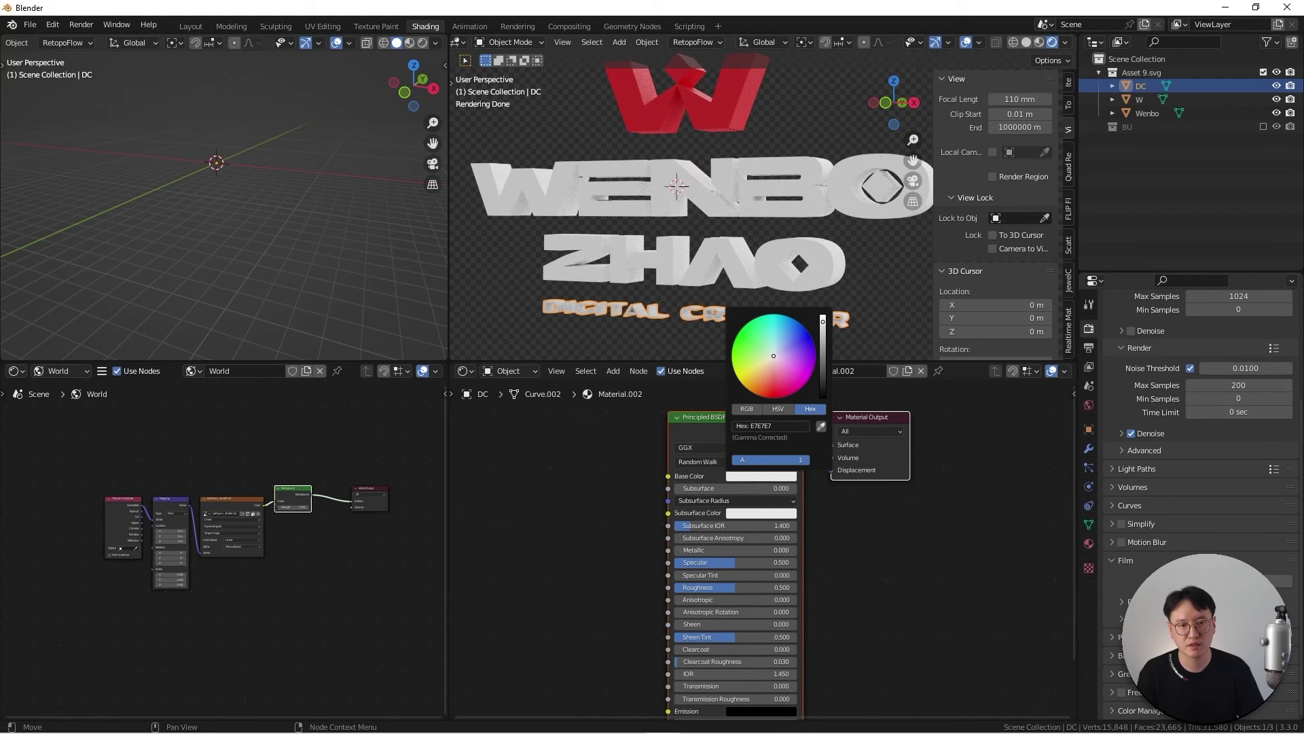
left_click_drag(773, 355, 766, 373)
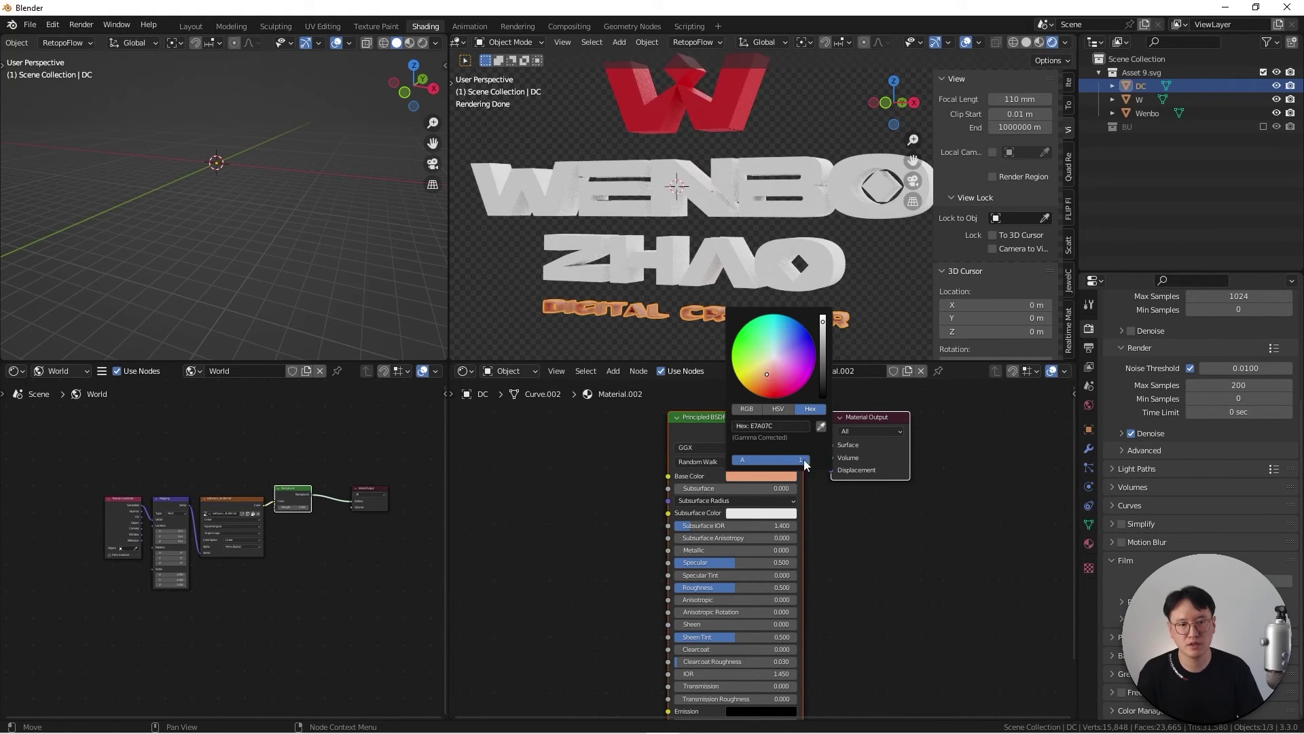
left_click_drag(726, 589, 754, 551)
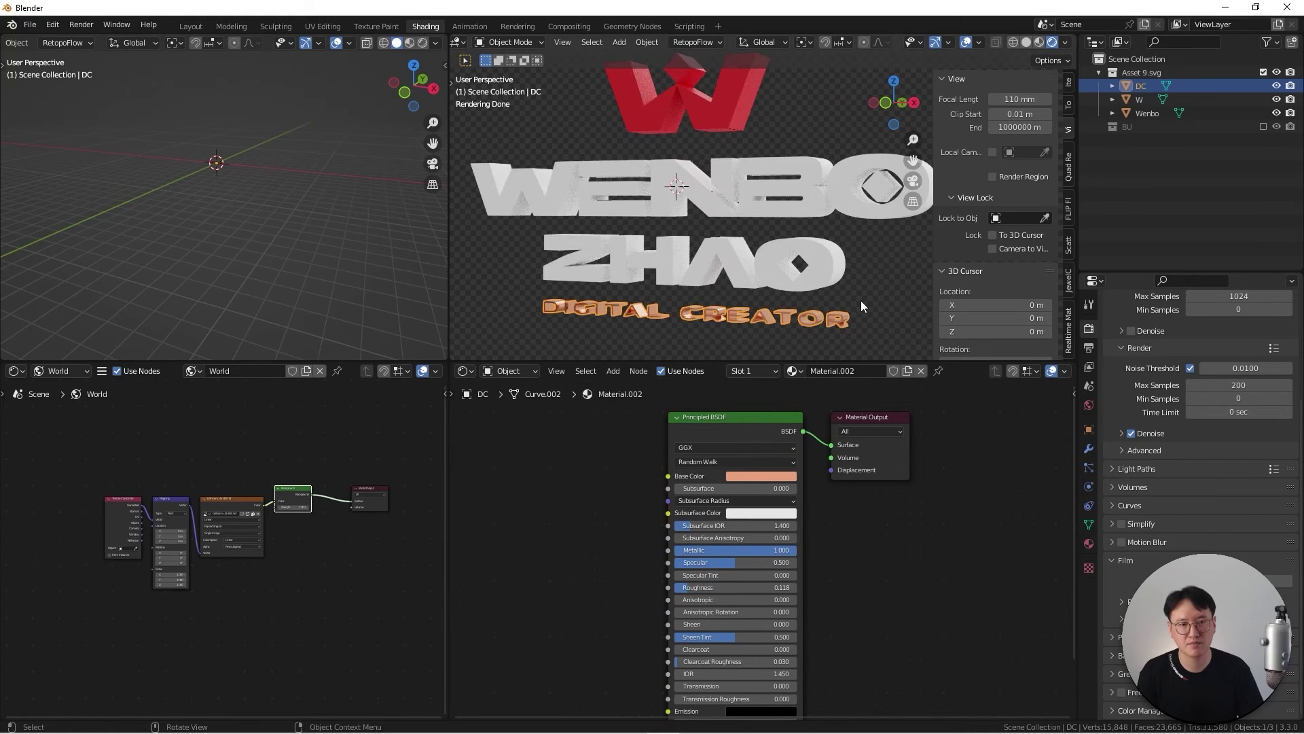
Maximize the rendered viewport and orbit to front and angled views of the logo text.
key("ctrl+space")
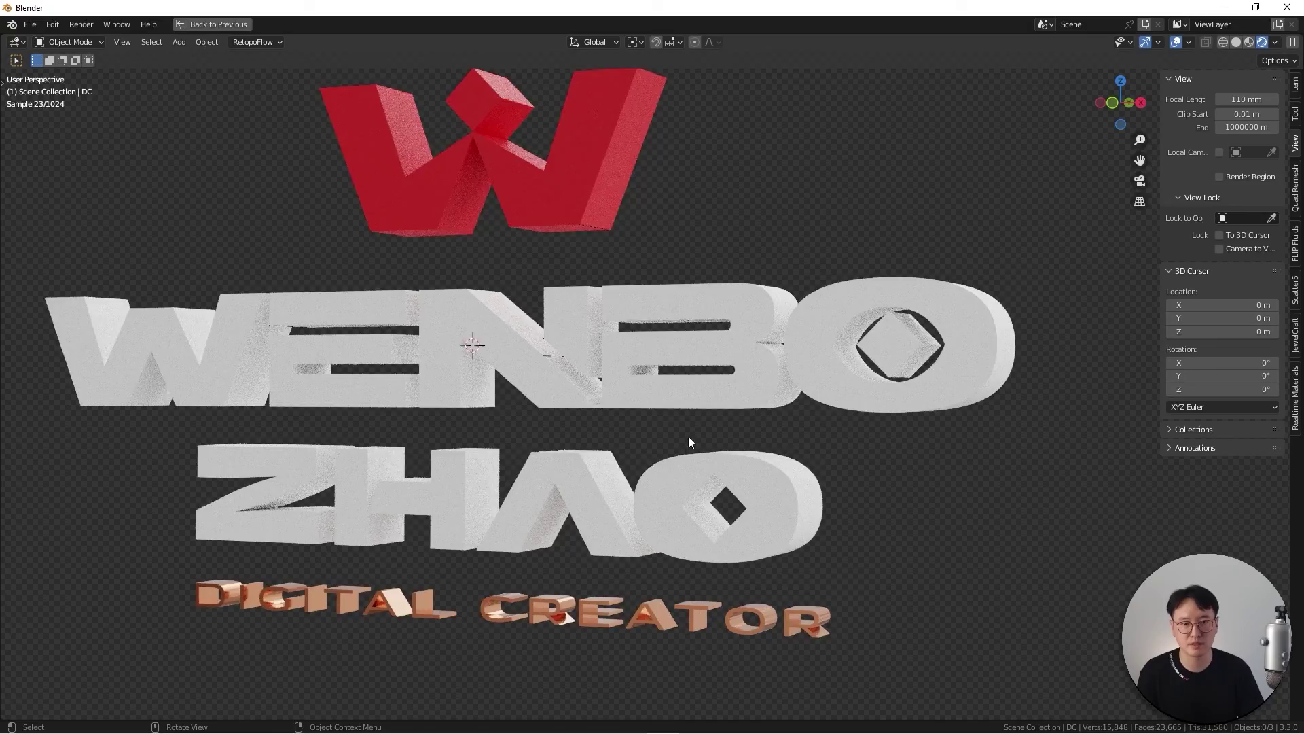
middle_click_drag(689, 438, 764, 476)
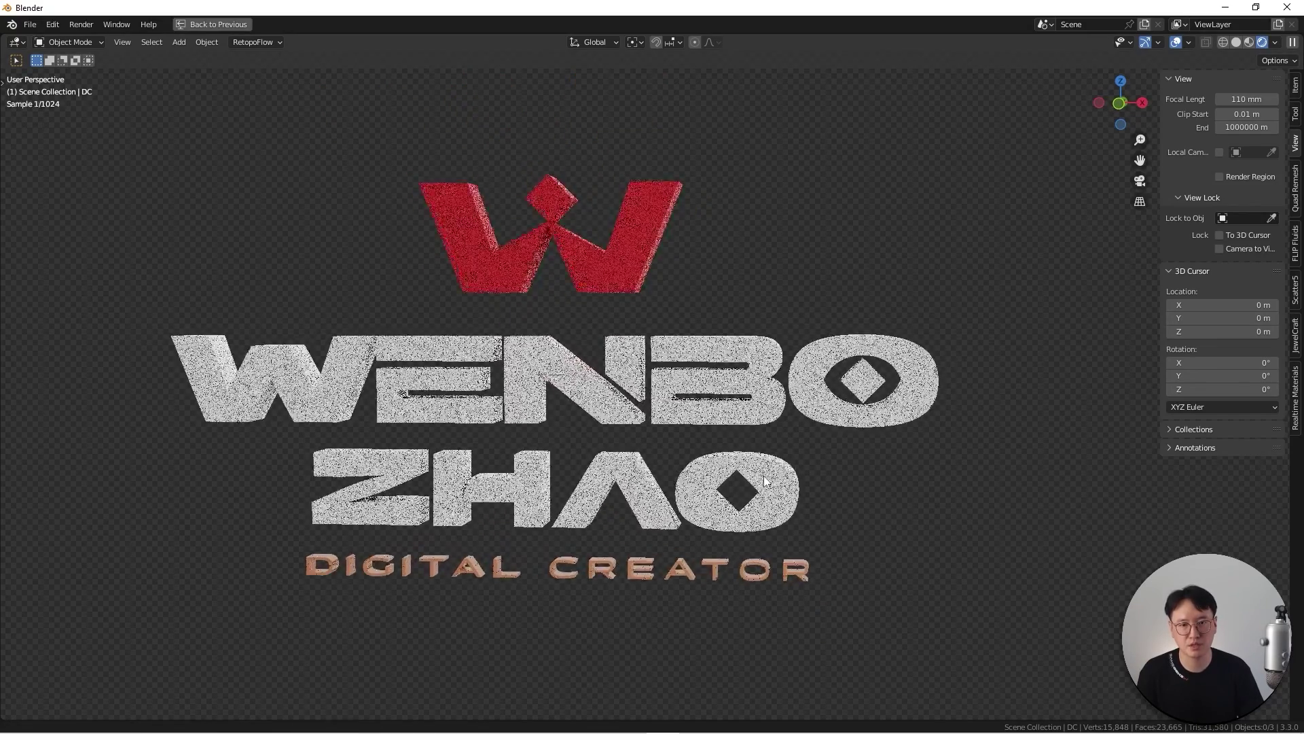
middle_click_drag(610, 427, 822, 429)
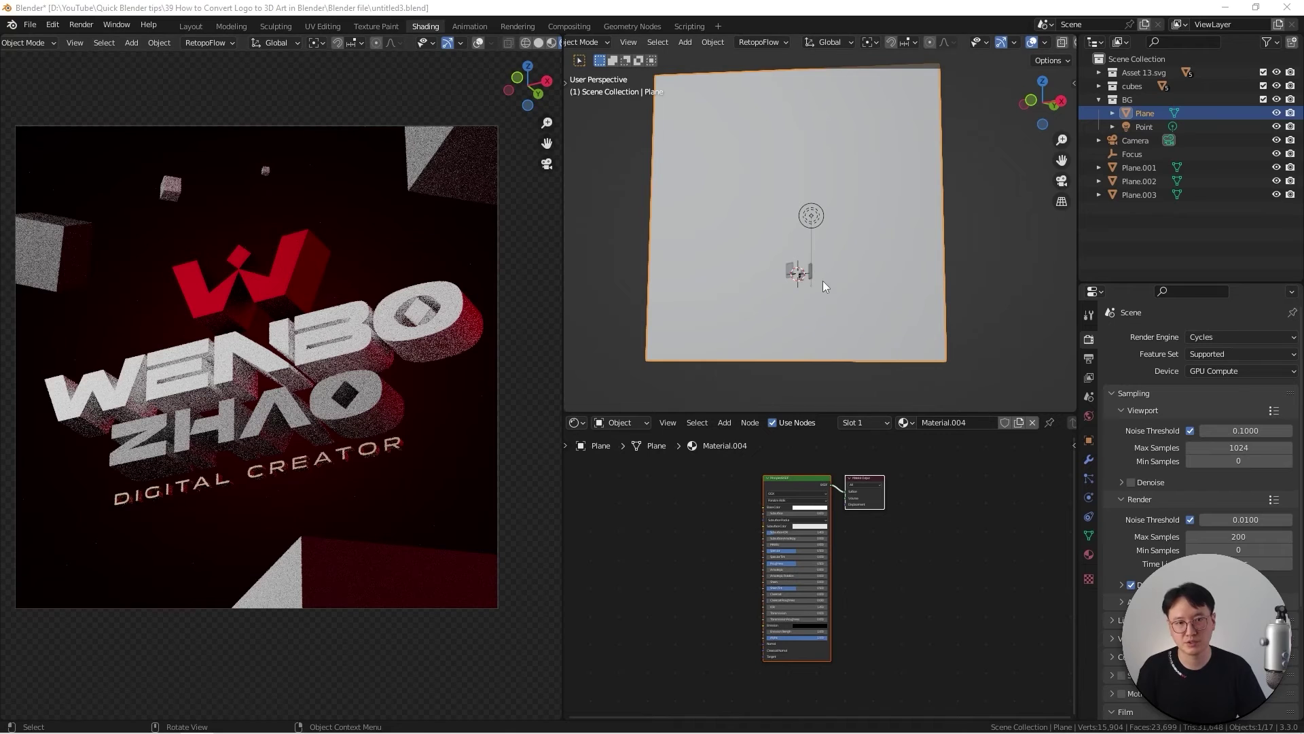
middle_click_drag(823, 280, 783, 263)
scroll(801, 326, "down", 3)
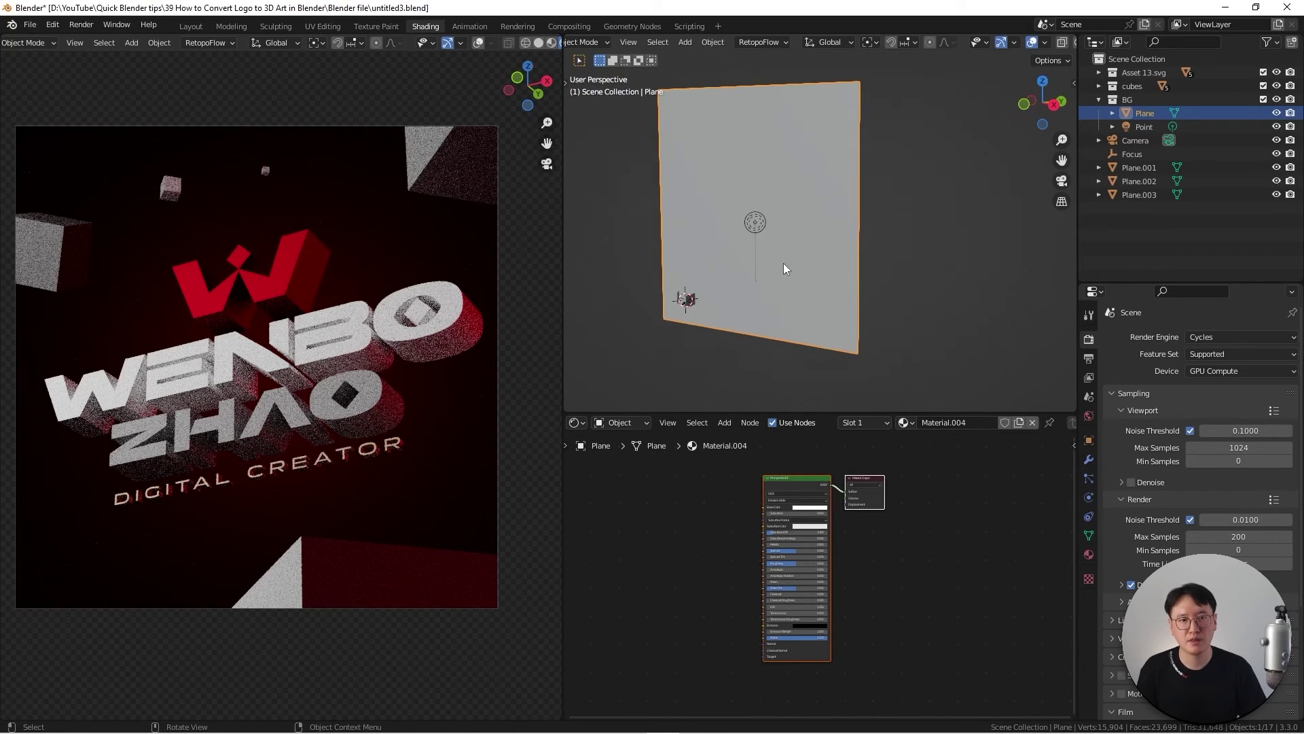
left_click(751, 223)
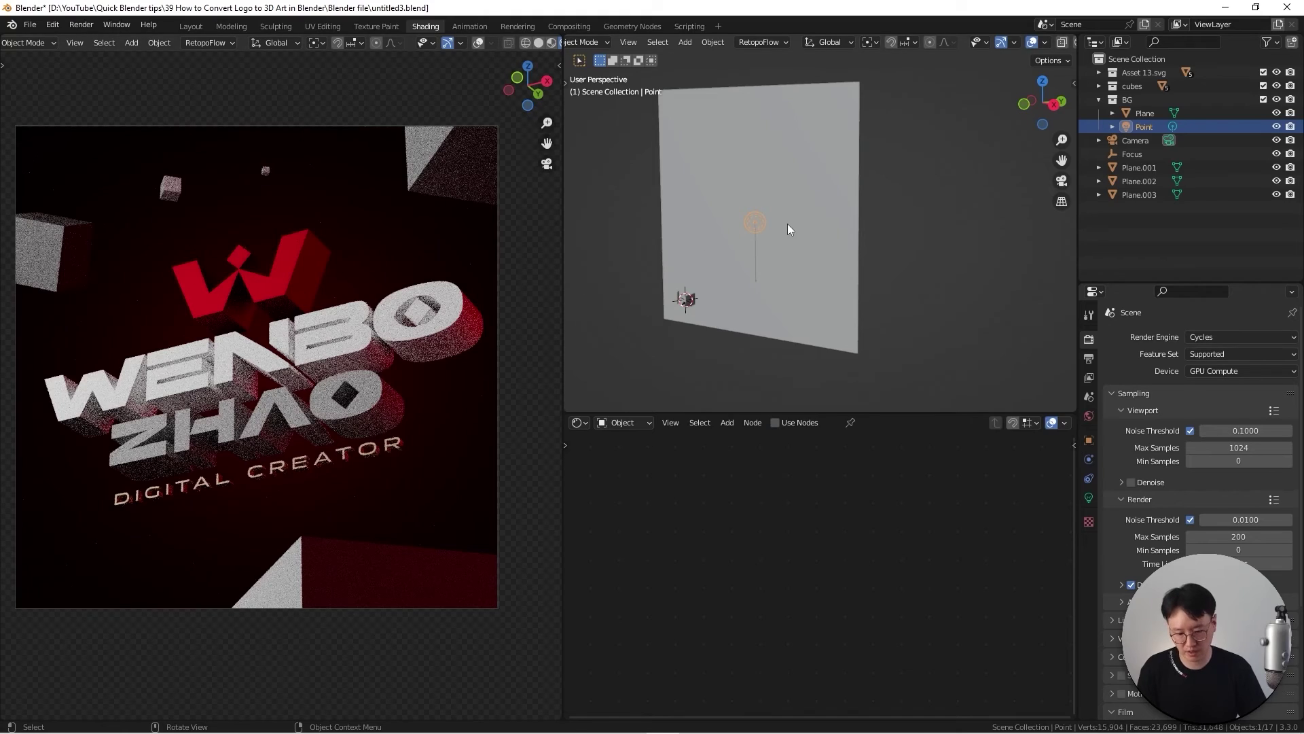
key("g")
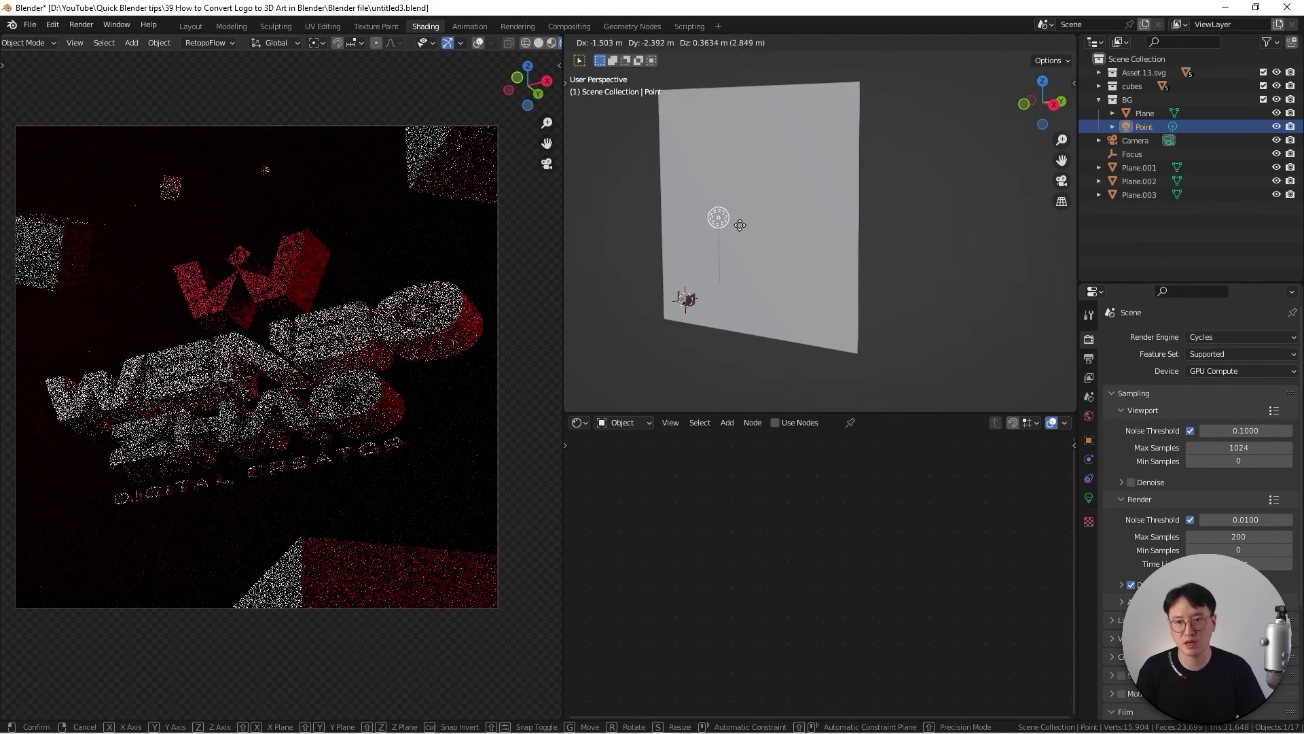
key("Escape")
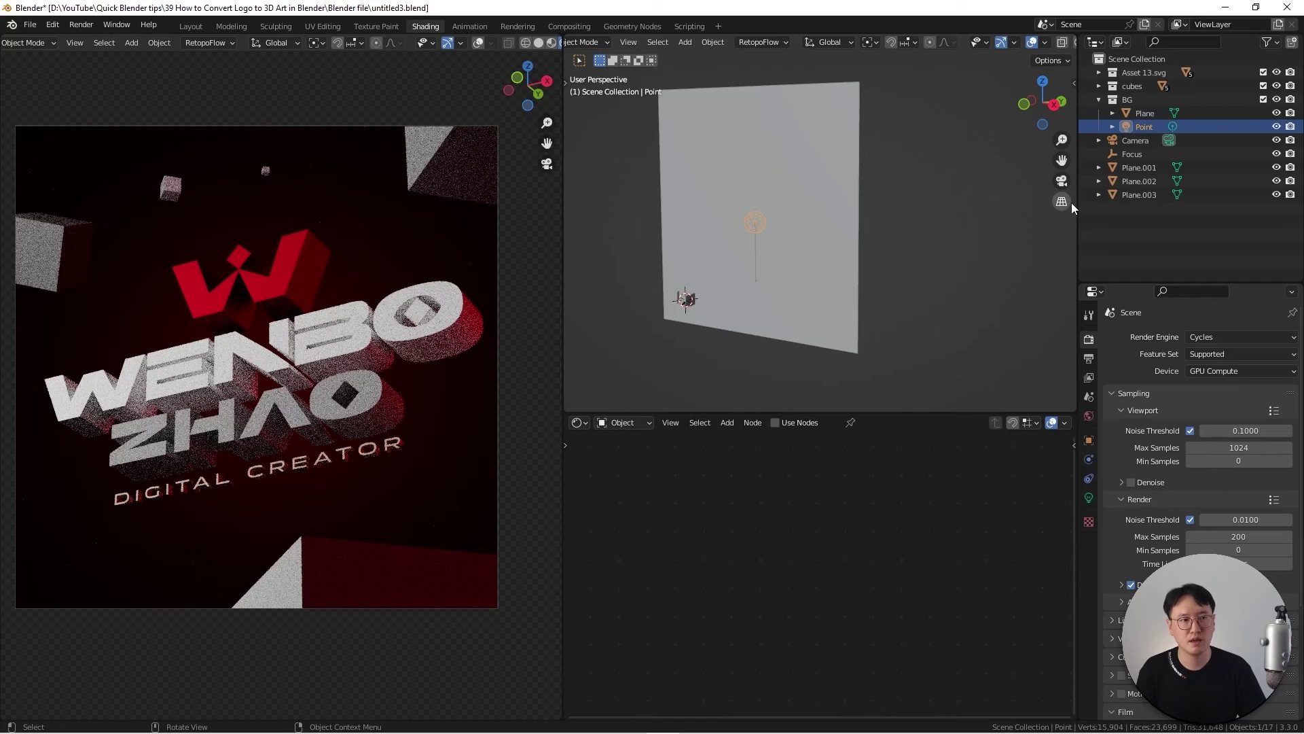
scroll(693, 289, "up", 4)
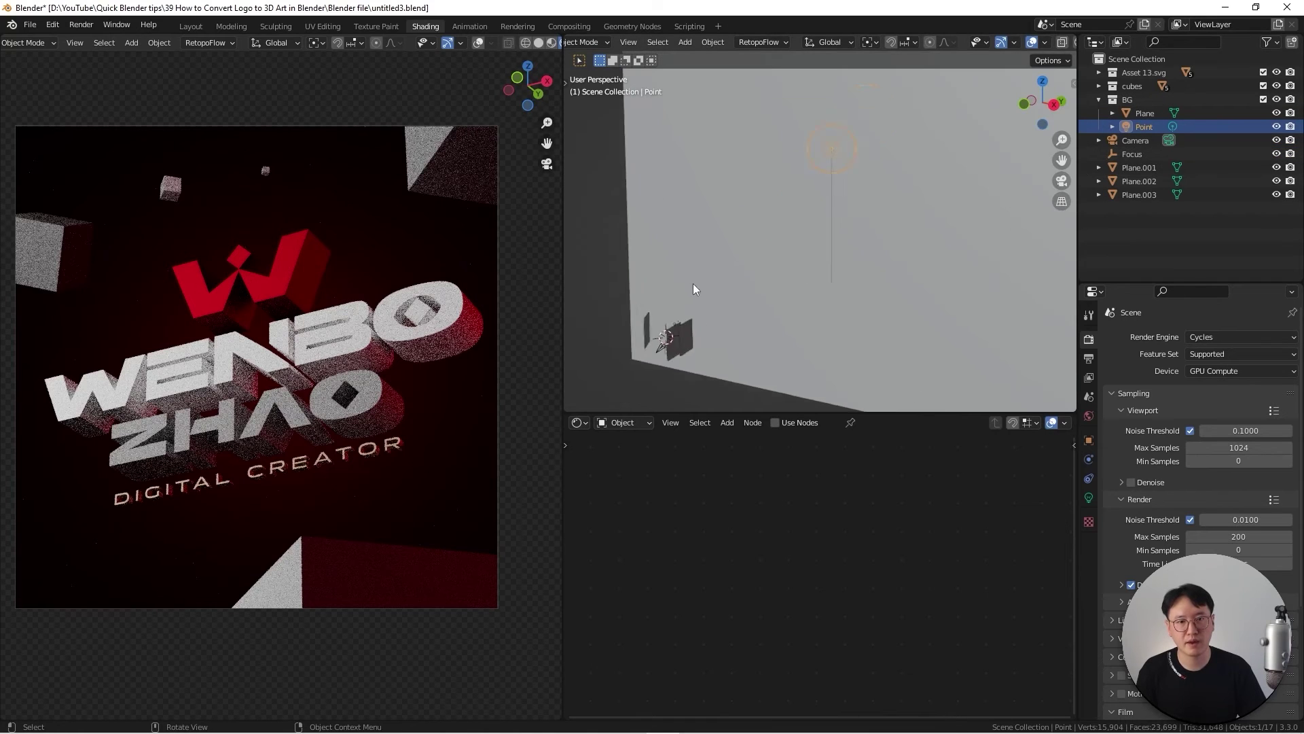
middle_click_drag(693, 288, 796, 254, "shift")
scroll(744, 162, "up", 2)
scroll(772, 218, "up", 5)
scroll(773, 224, "down", 4)
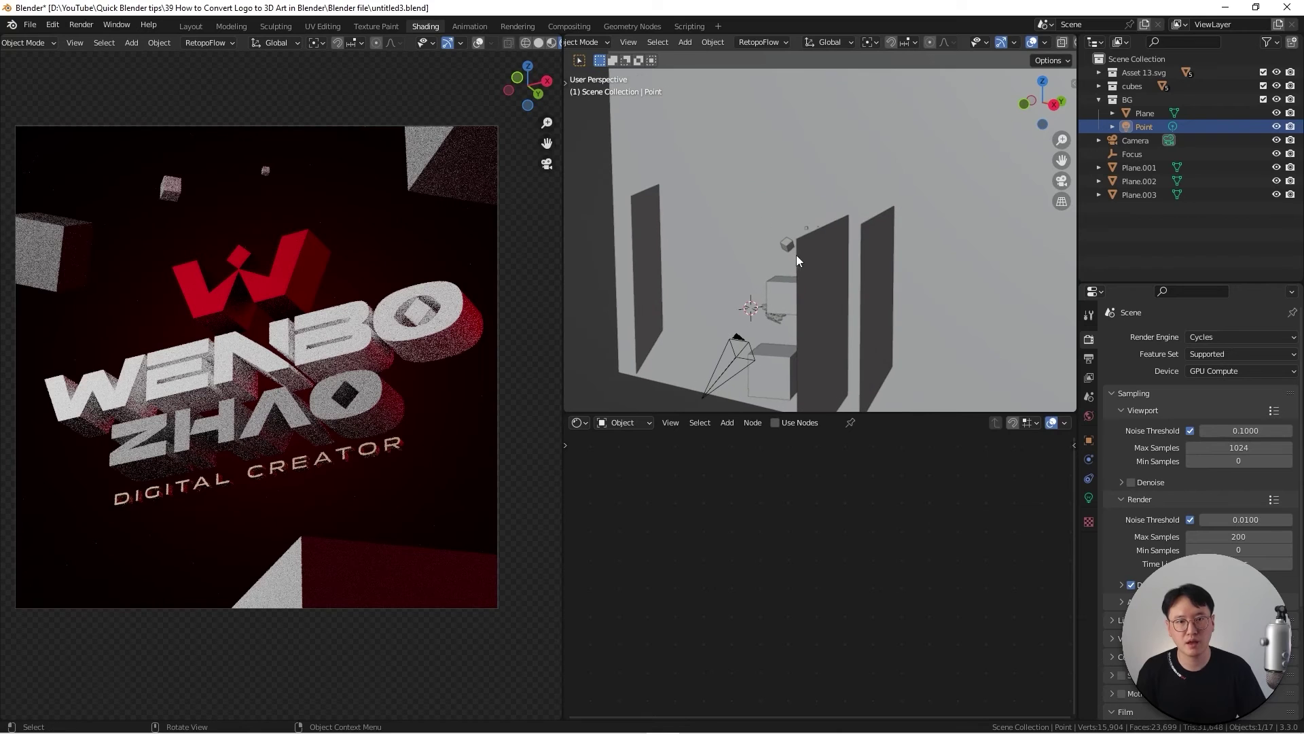
left_click(345, 333)
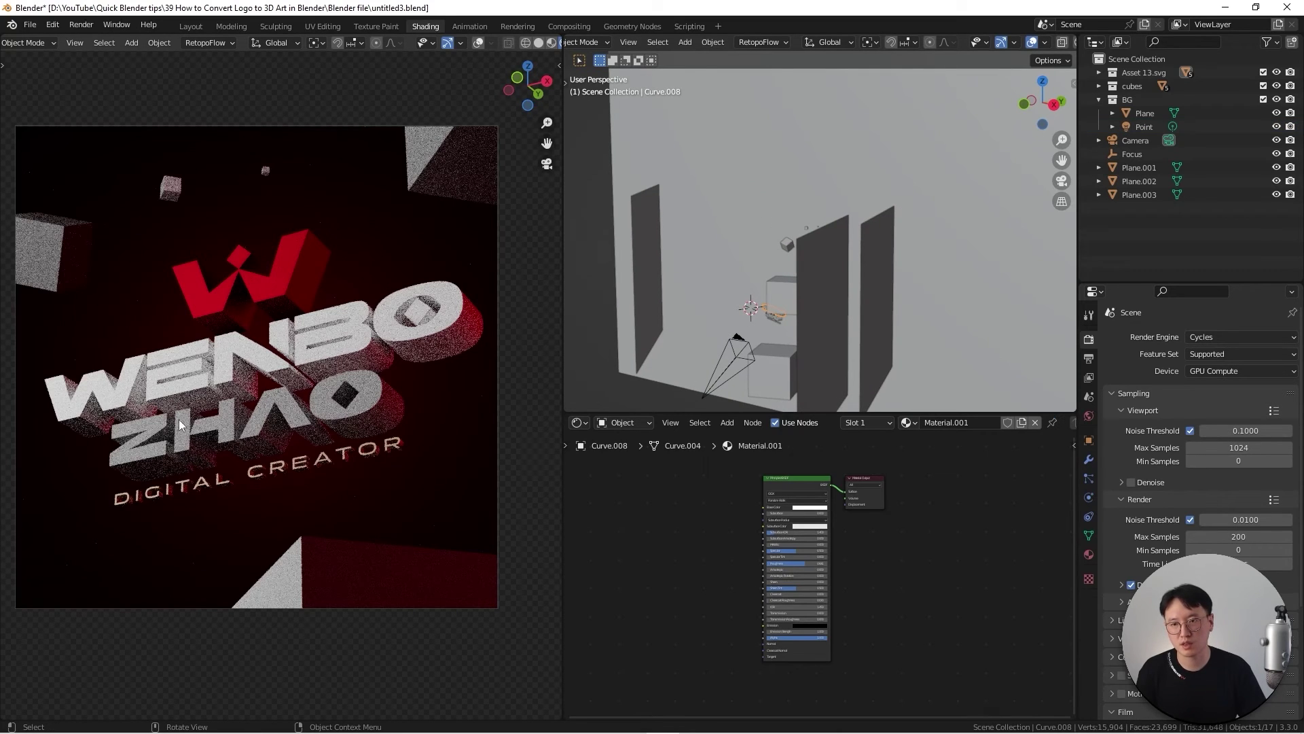
Inspect the DIGITAL text's material nodes, then select the red W to view its material.
left_click(209, 484)
scroll(720, 521, "up", 5)
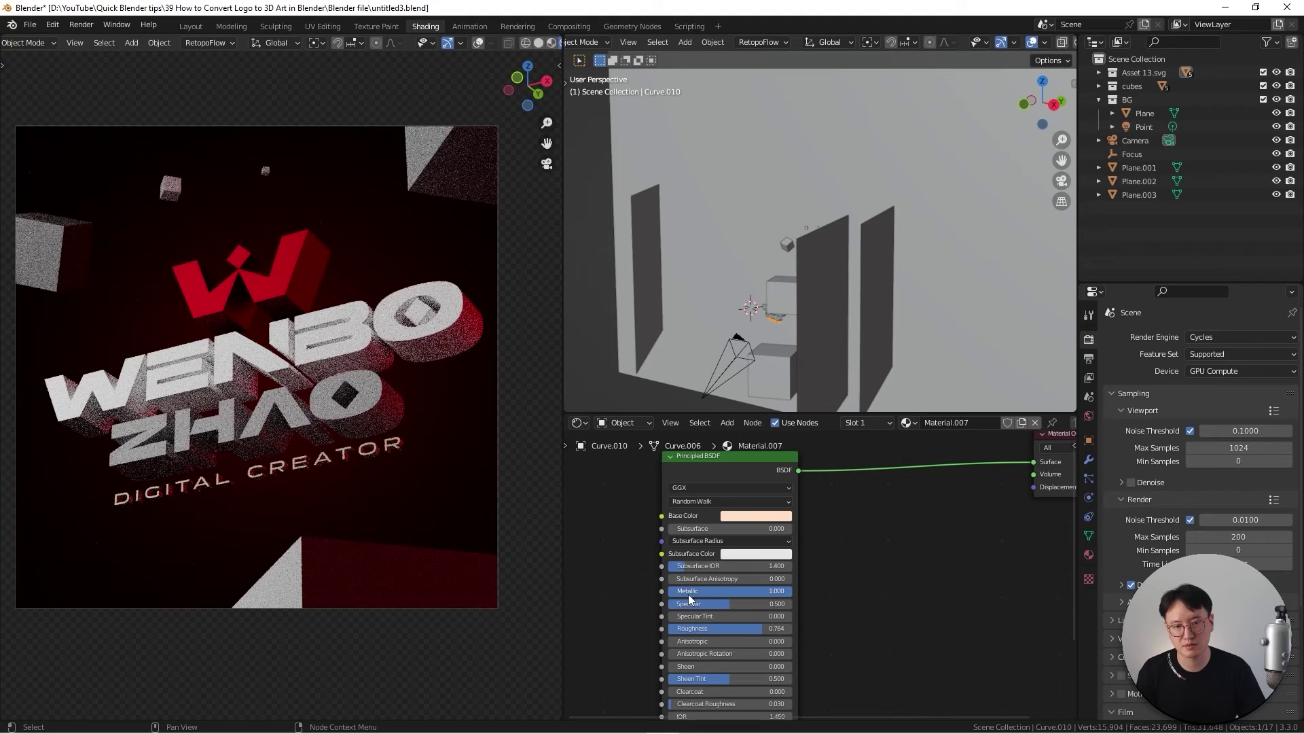
scroll(944, 571, "down", 3)
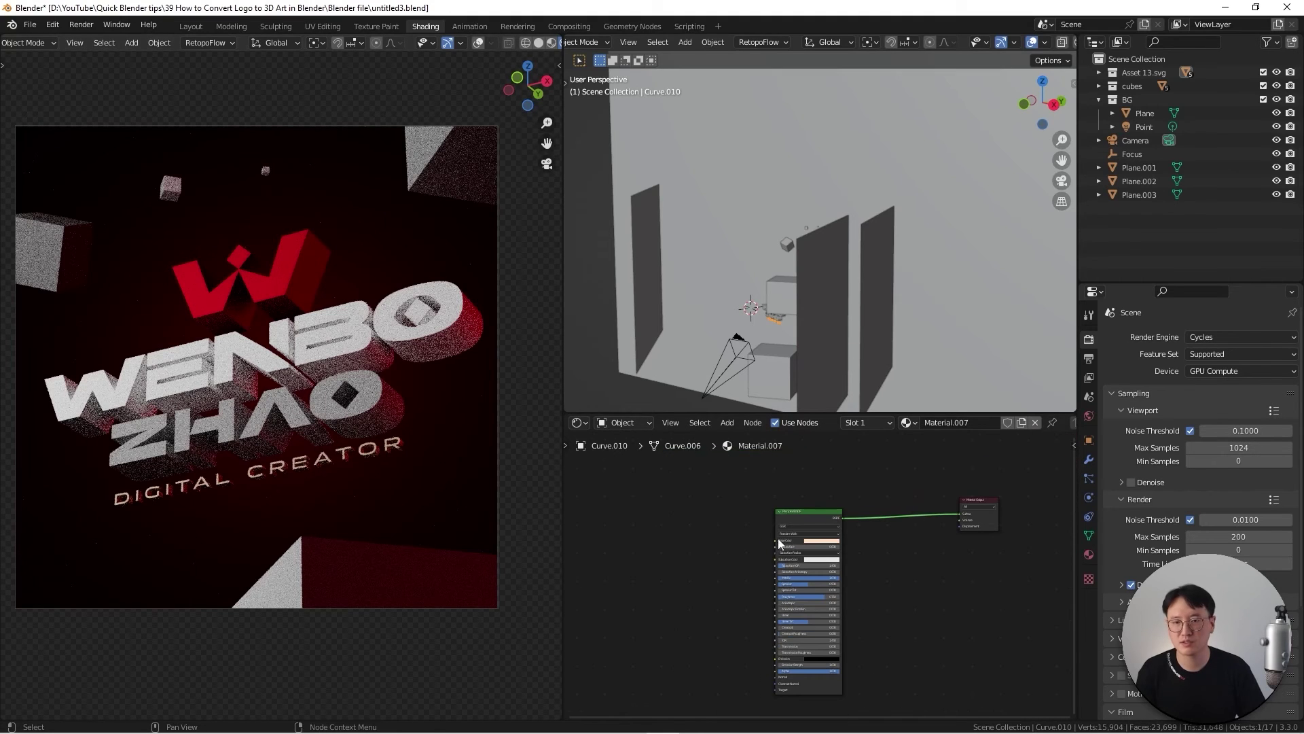
middle_click_drag(755, 557, 706, 551)
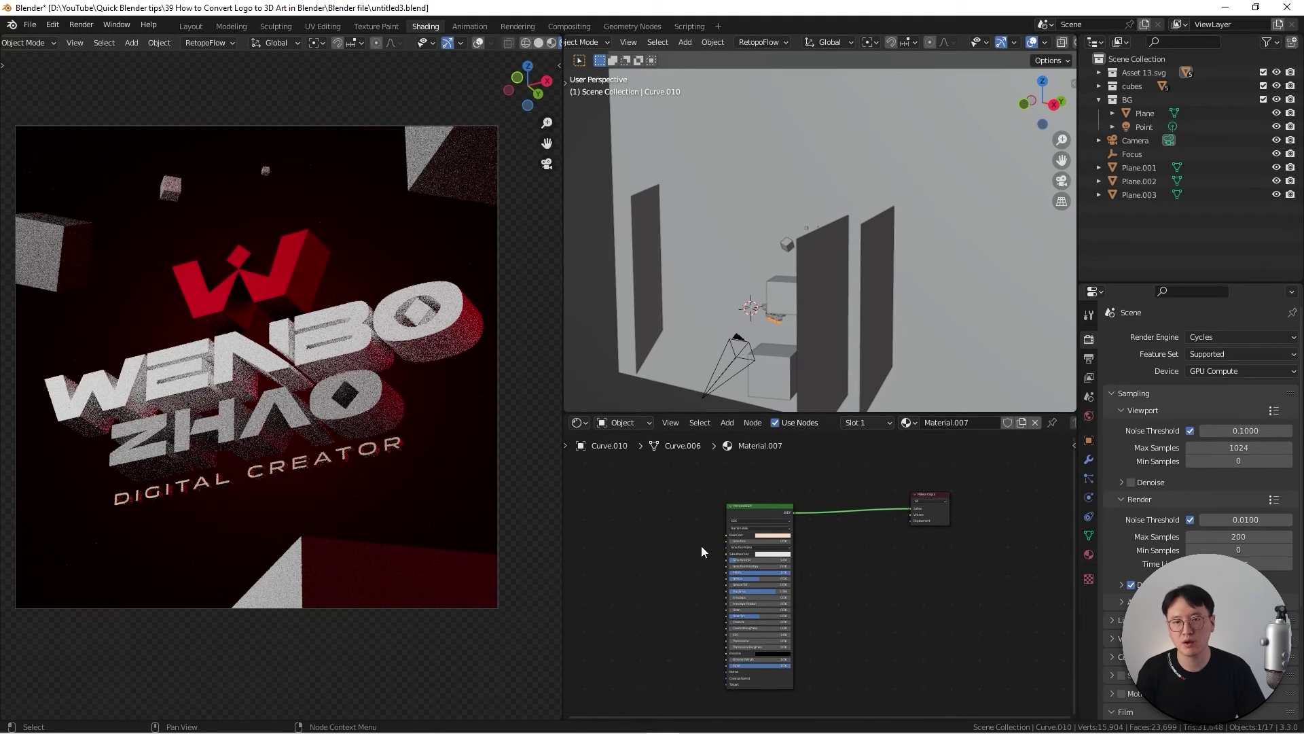
left_click(355, 339)
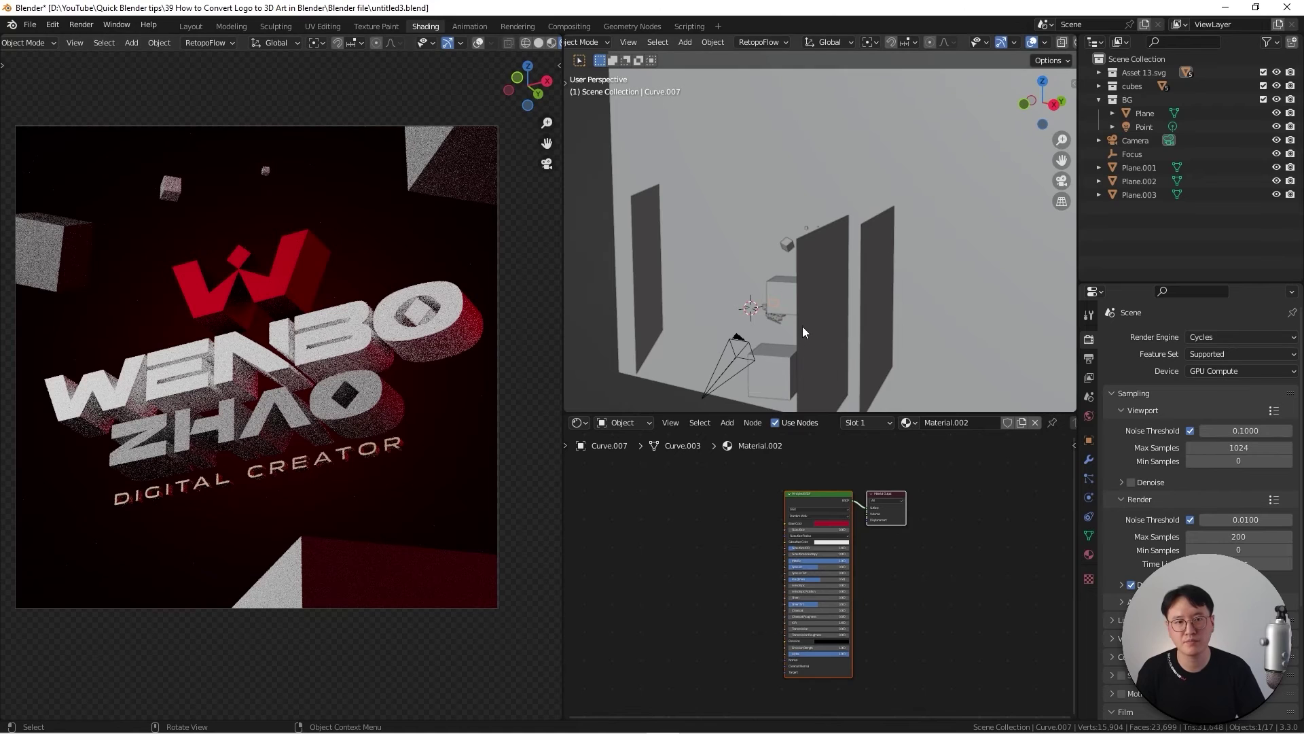
Orbit the scene, collapse the BG collection, and toggle inclusion of the cubes collection.
middle_click_drag(801, 326, 951, 203)
left_click(1099, 99)
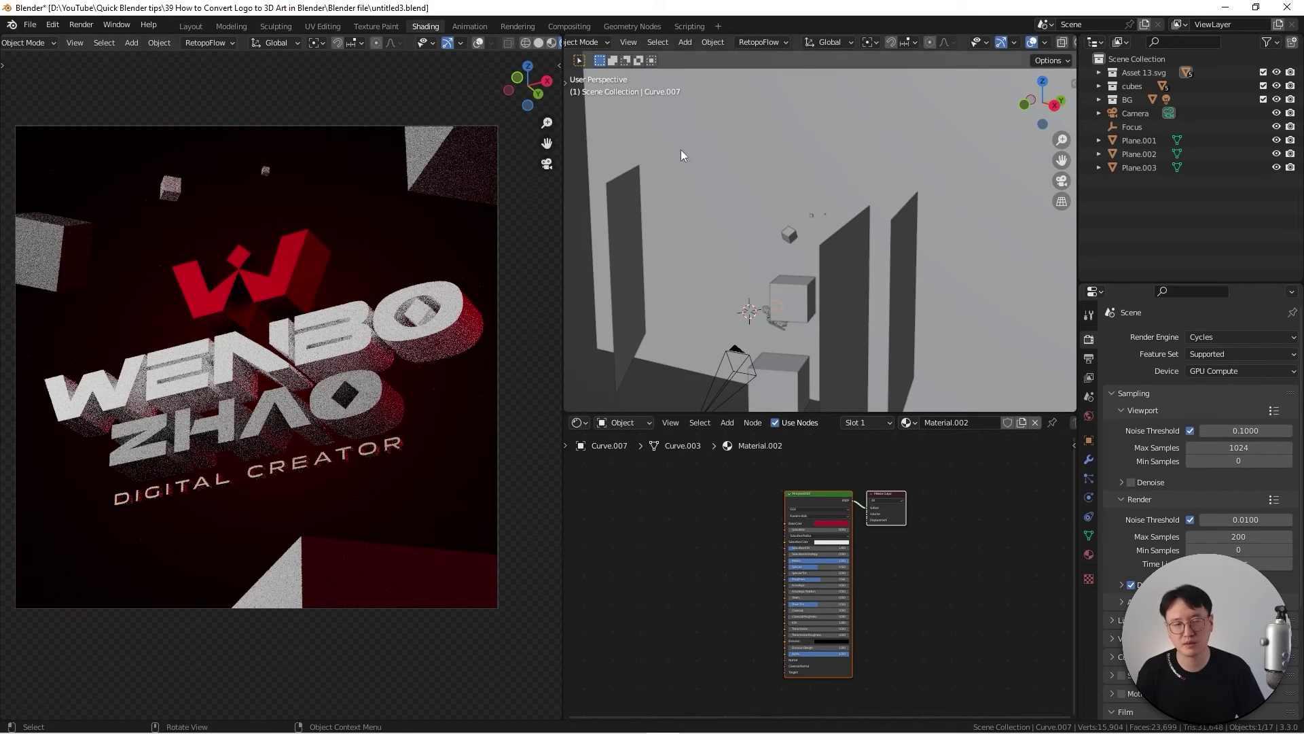
left_click(1263, 86)
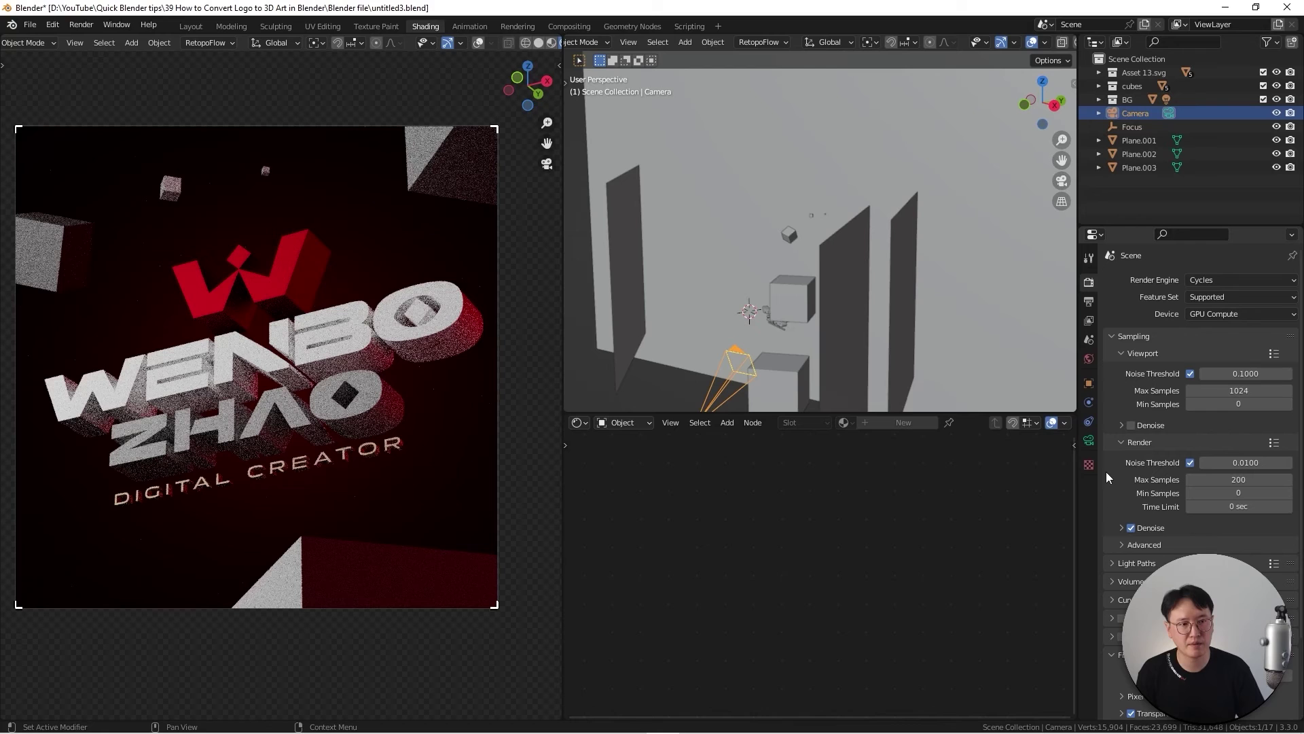
Turn on depth of field in the camera's lens settings, focused on the Focus object.
scroll(1142, 541, "down", 3)
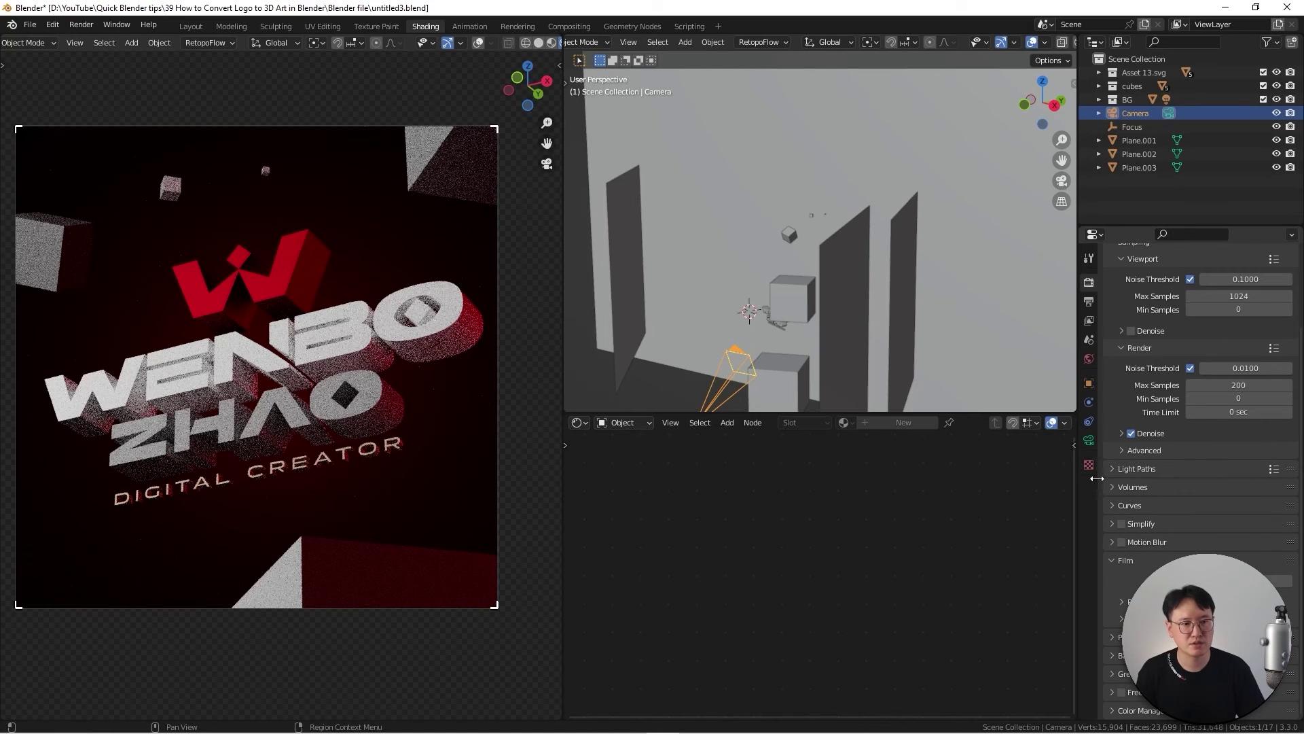
left_click(1089, 440)
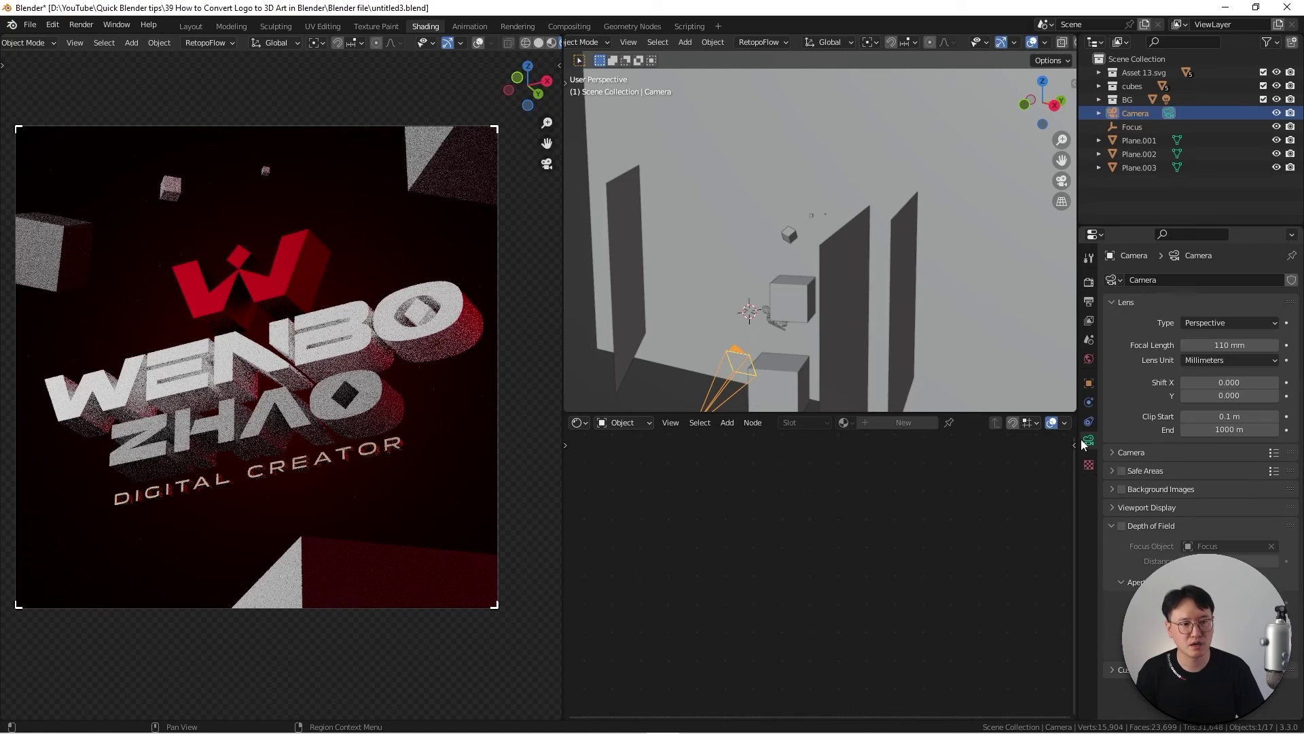
left_click(1121, 526)
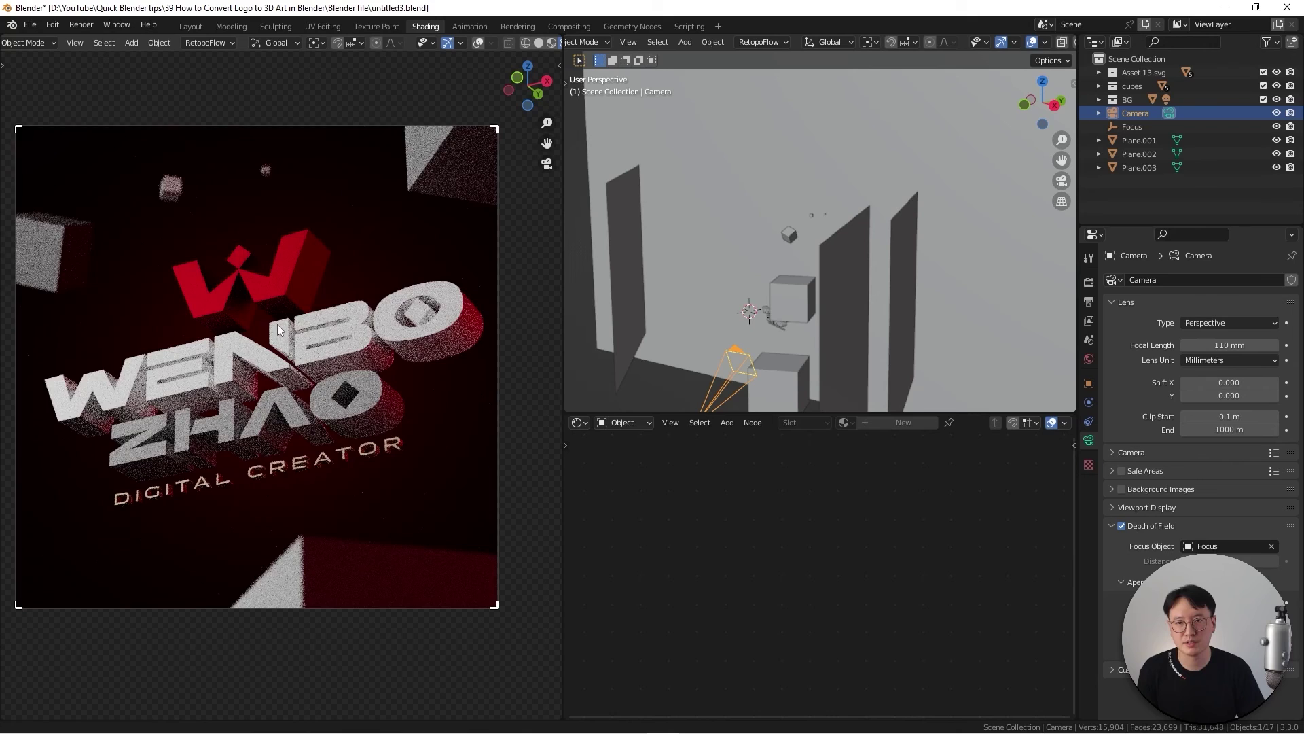
Shift the render preview and select one of the tall wall planes.
middle_click_drag(271, 328, 301, 321, "shift")
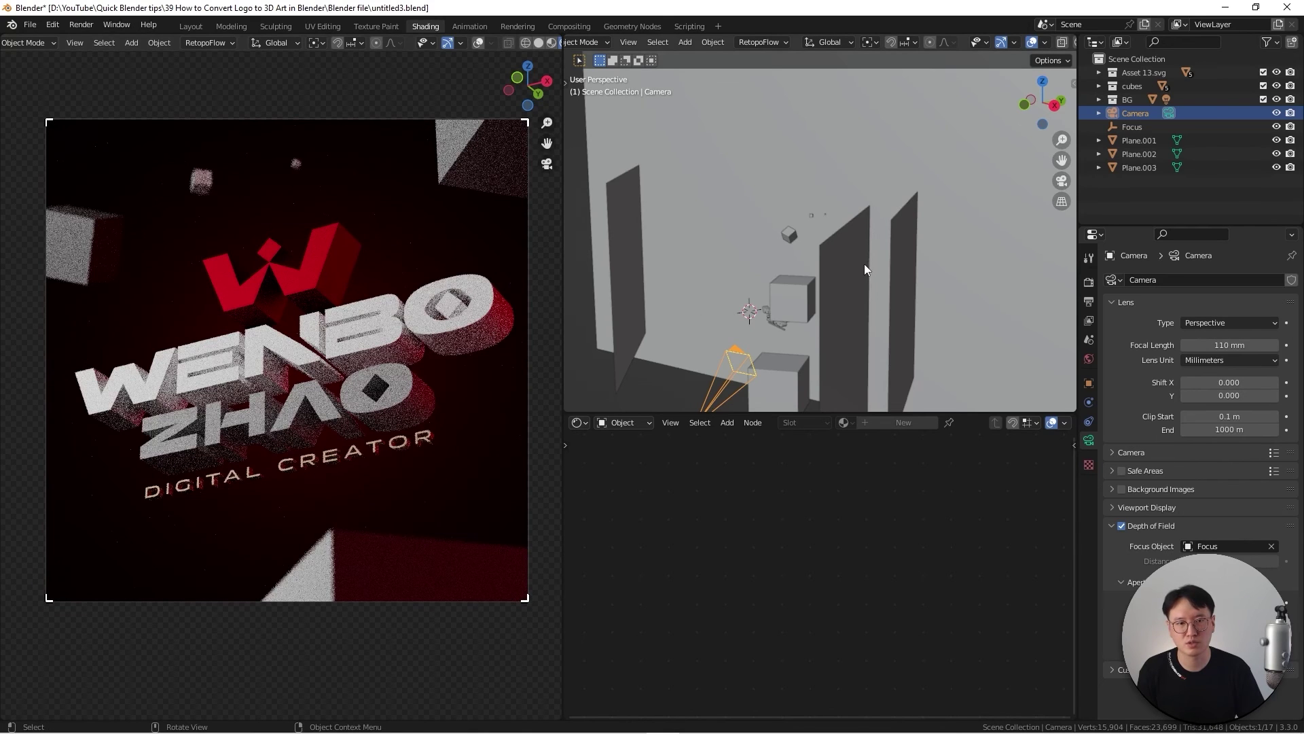
middle_click_drag(864, 263, 856, 315)
left_click(855, 314)
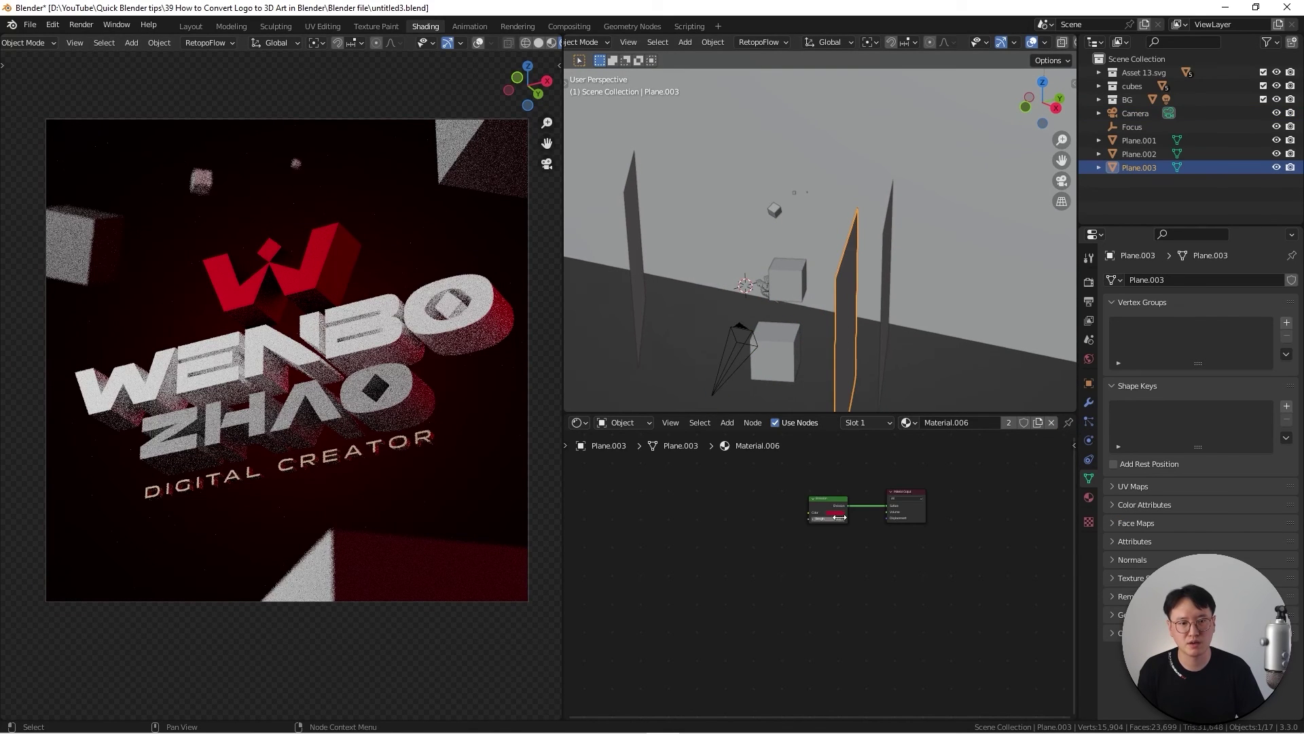
scroll(859, 332, "up", 4)
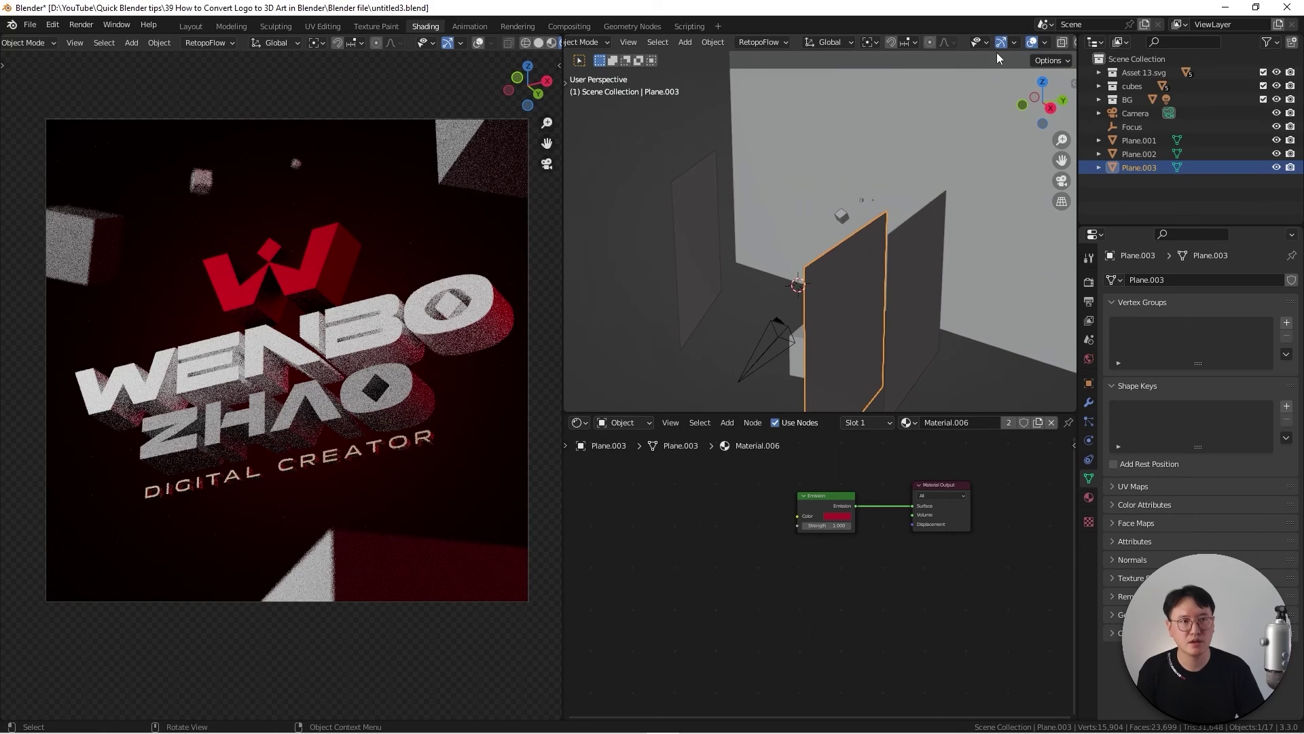
scroll(972, 43, "down", 2)
Switch the viewport to Material Preview and orbit around the two red emissive planes.
left_click(1039, 42)
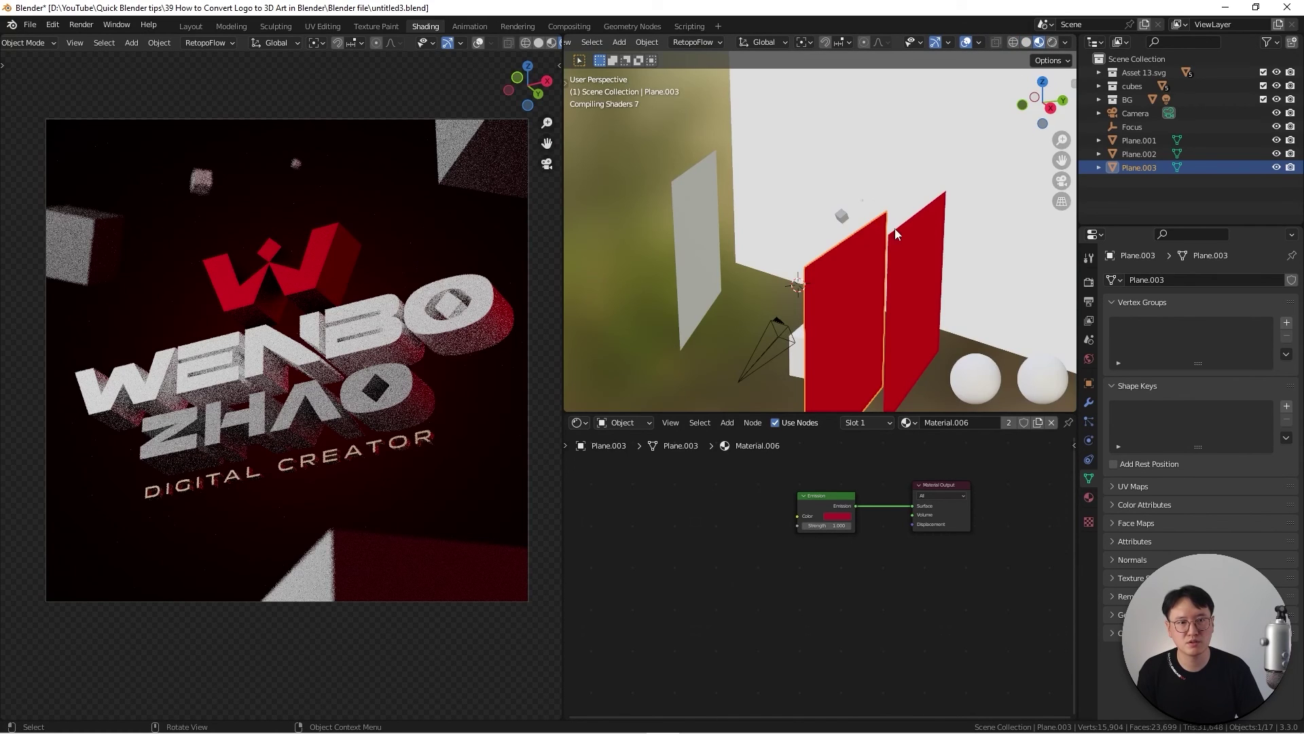
middle_click_drag(842, 321, 872, 338)
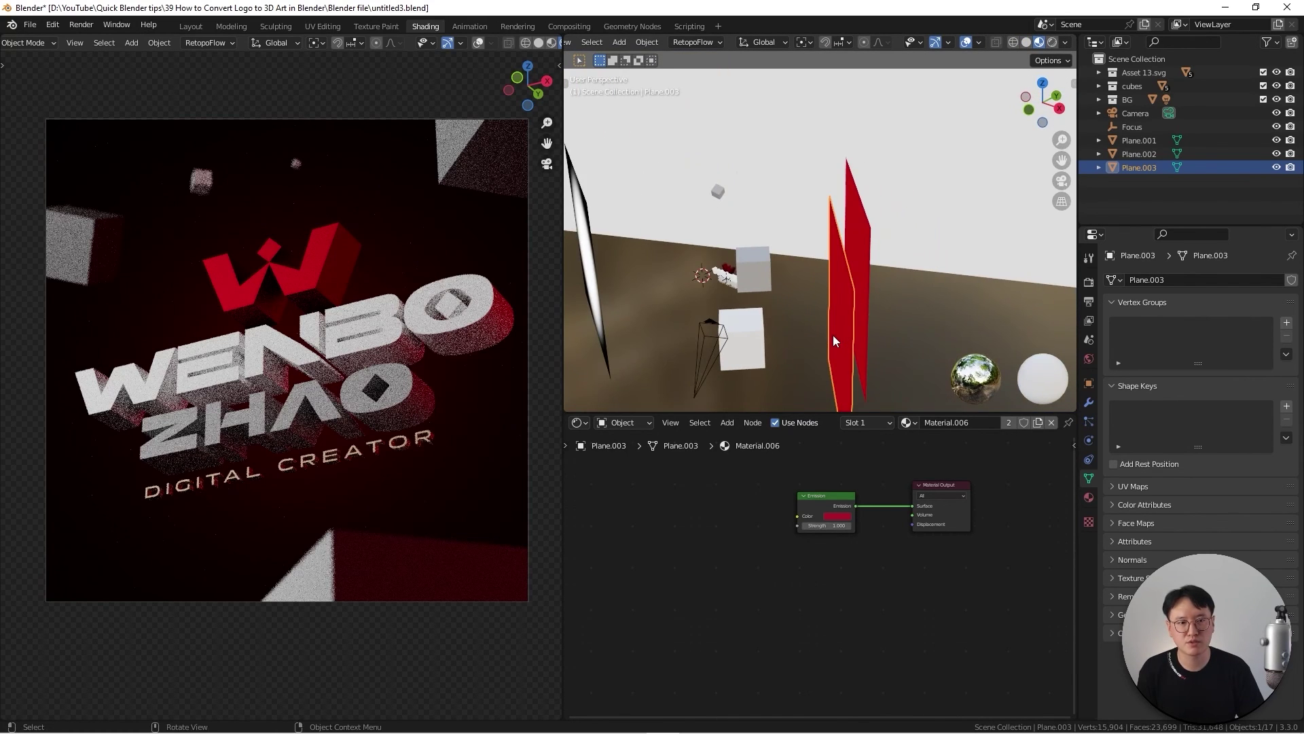
left_click(853, 229)
middle_click_drag(854, 230, 825, 301)
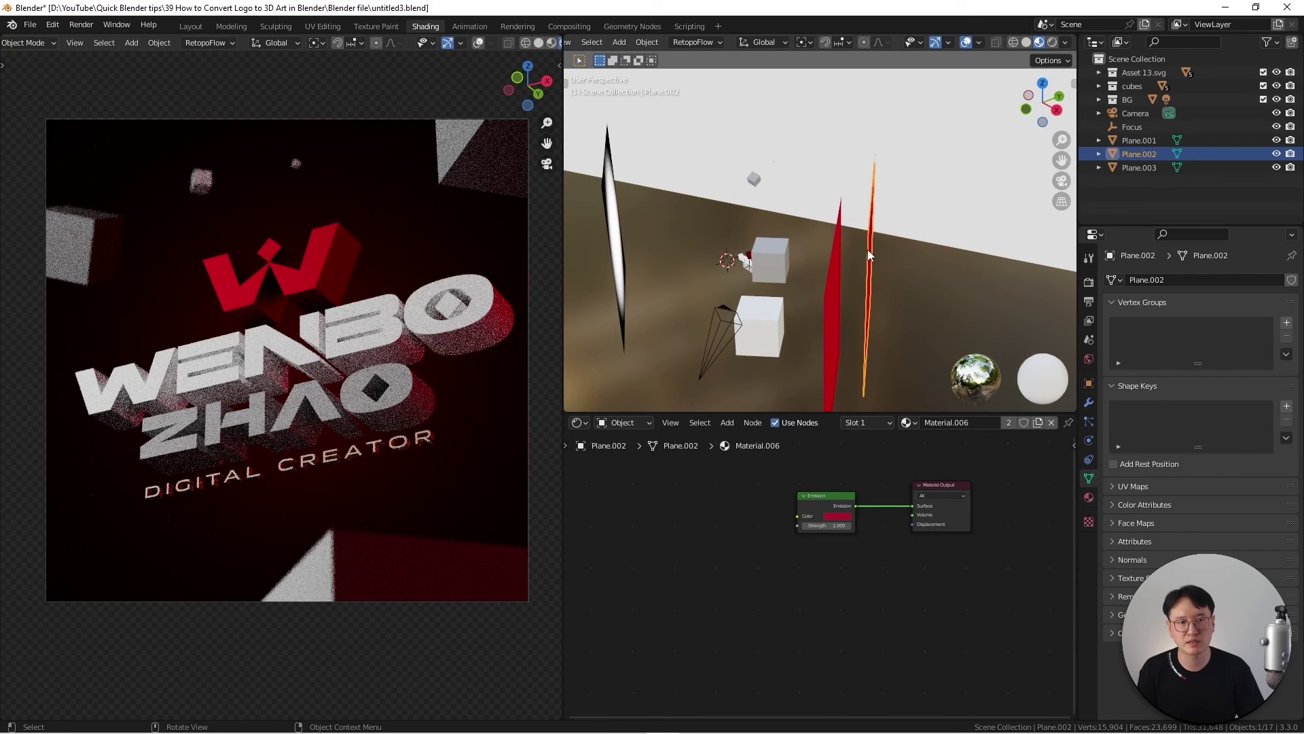
mouse_move(867, 250)
middle_mouse_down()
mouse_move(889, 246)
mouse_move(866, 251)
middle_mouse_up()
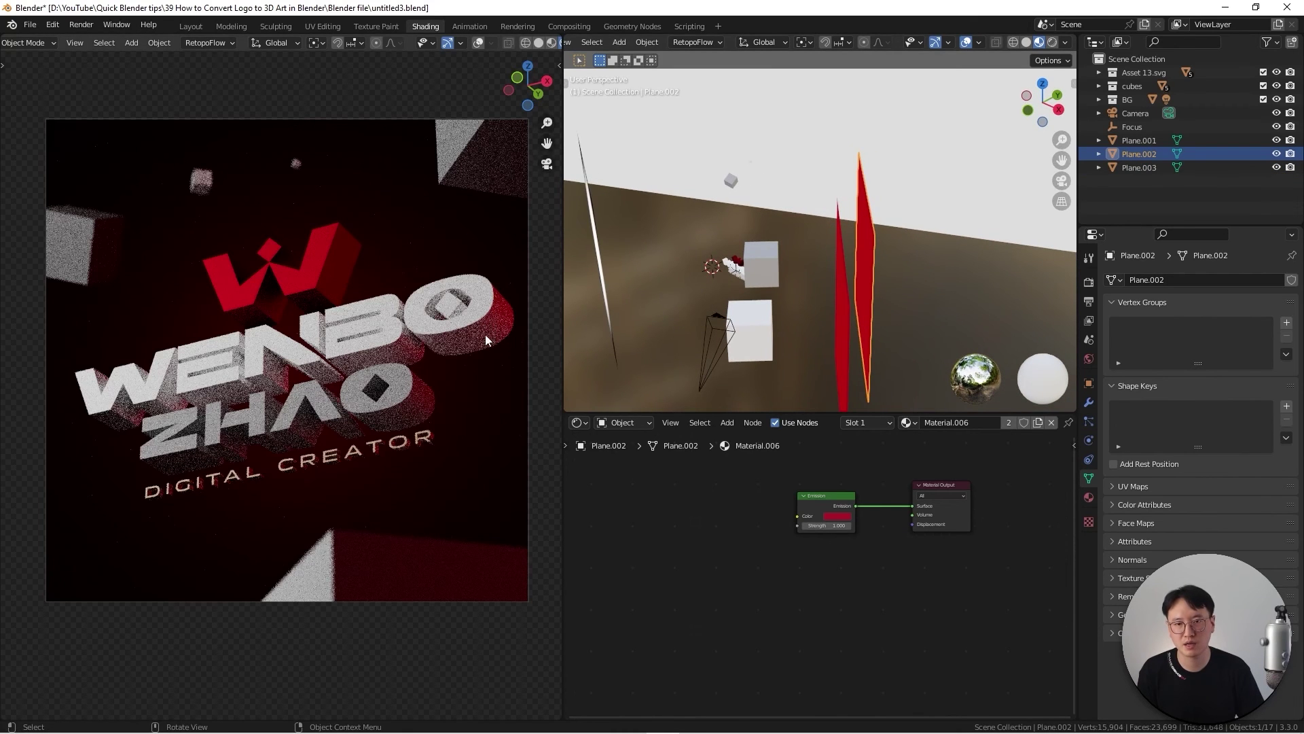
Hide and re-show Plane.002 and then Plane.001 to compare their lighting.
left_click(1276, 155)
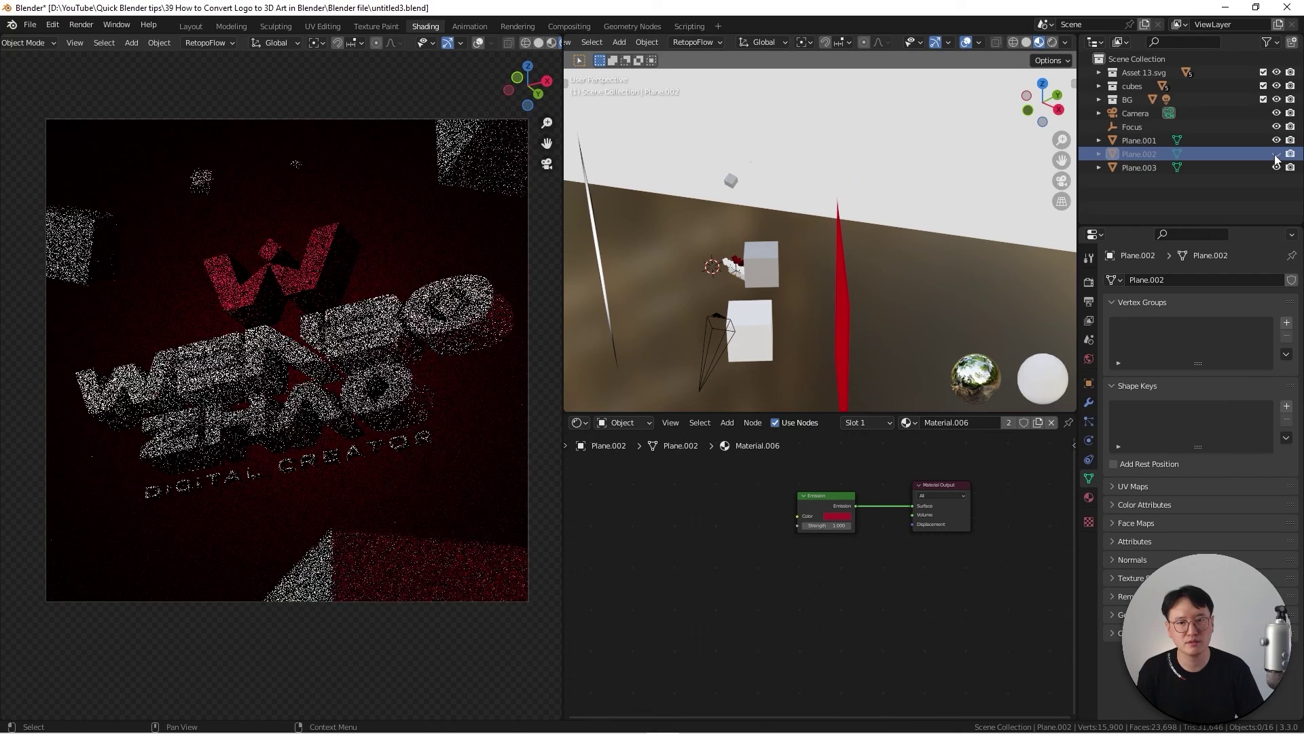
left_click(1276, 155)
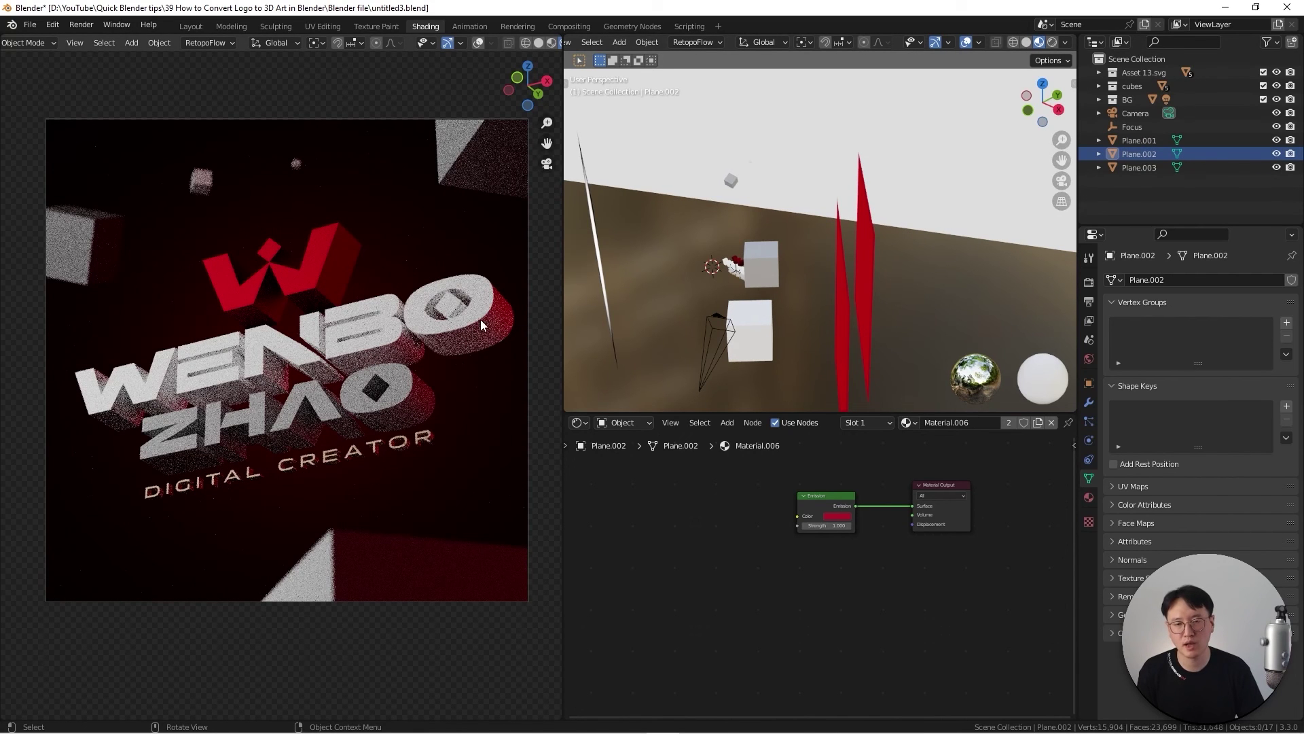
left_click(1277, 140)
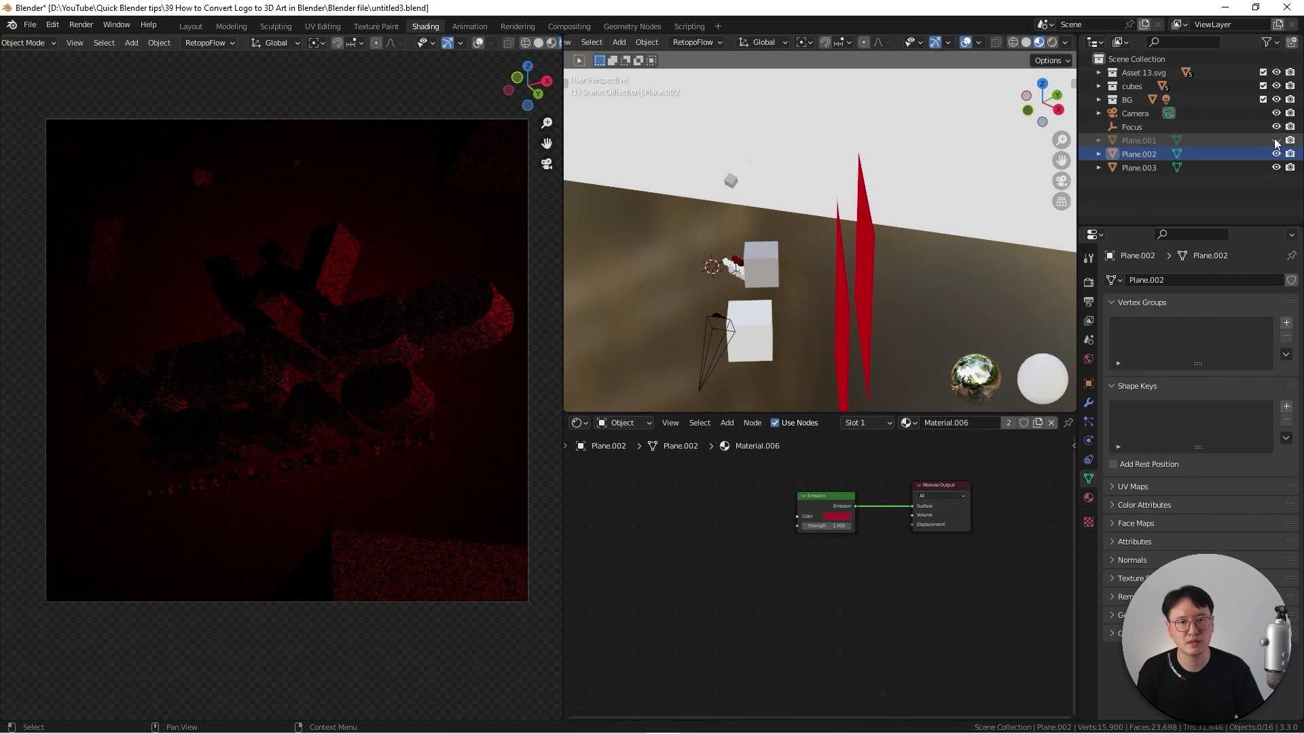
left_click(1277, 140)
middle_click_drag(661, 259, 622, 251)
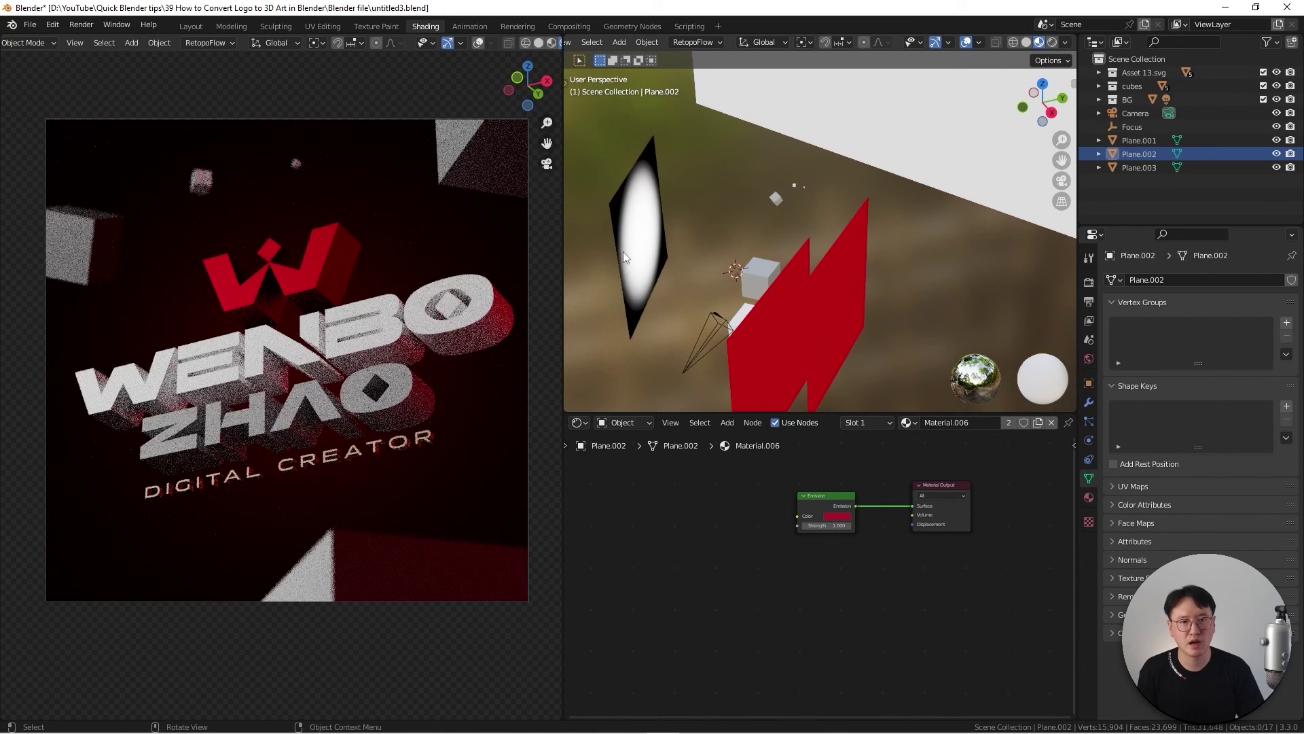
Select Plane.001 and line its Emission and Material Output nodes up with the image texture chain.
left_click(634, 246)
scroll(793, 552, "down", 1)
middle_click_drag(792, 552, 900, 546)
scroll(915, 528, "up", 2)
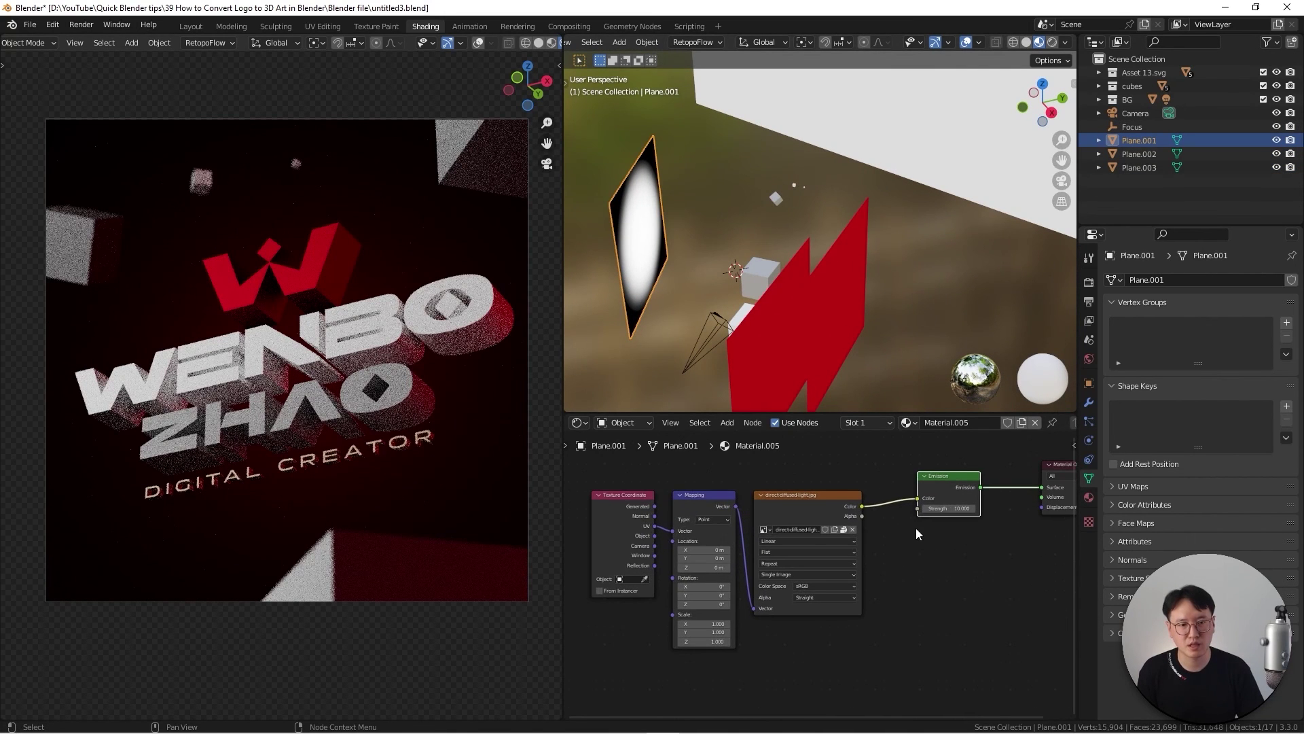
left_click_drag(953, 489, 929, 508)
scroll(929, 508, "down", 1)
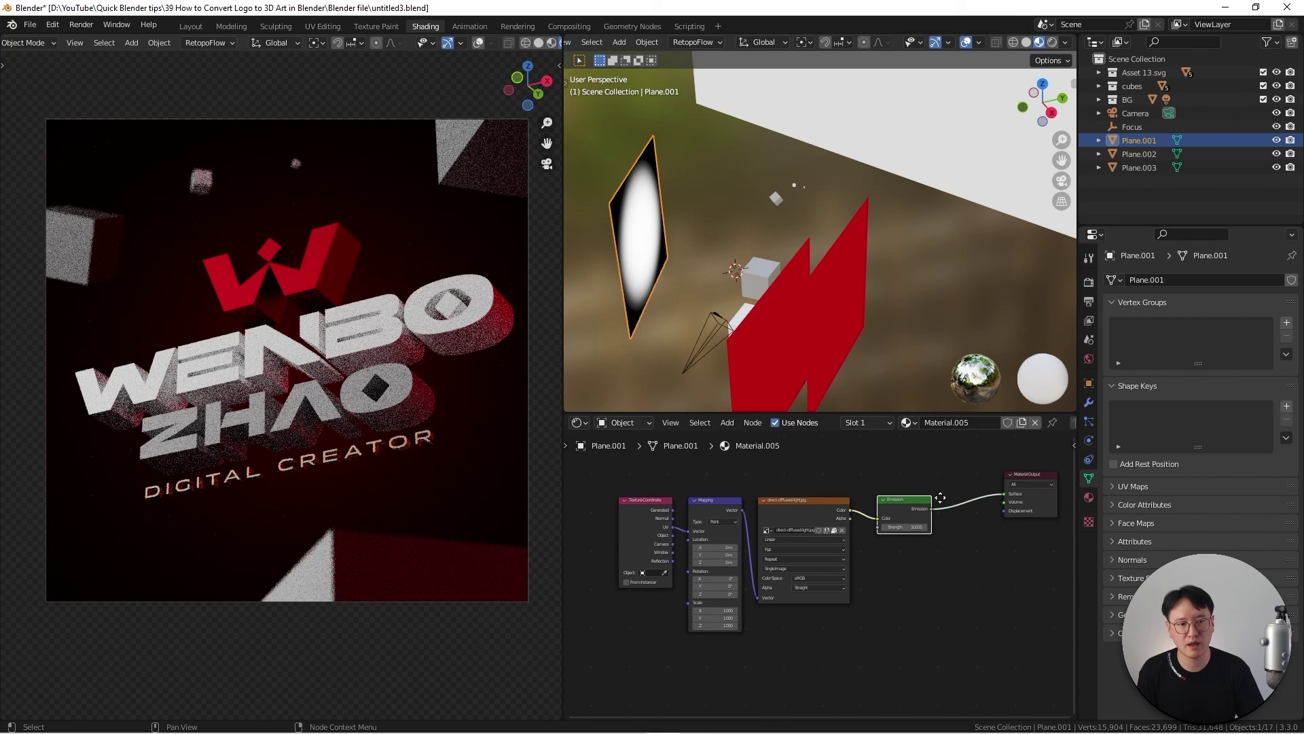
left_click_drag(1027, 476, 978, 494)
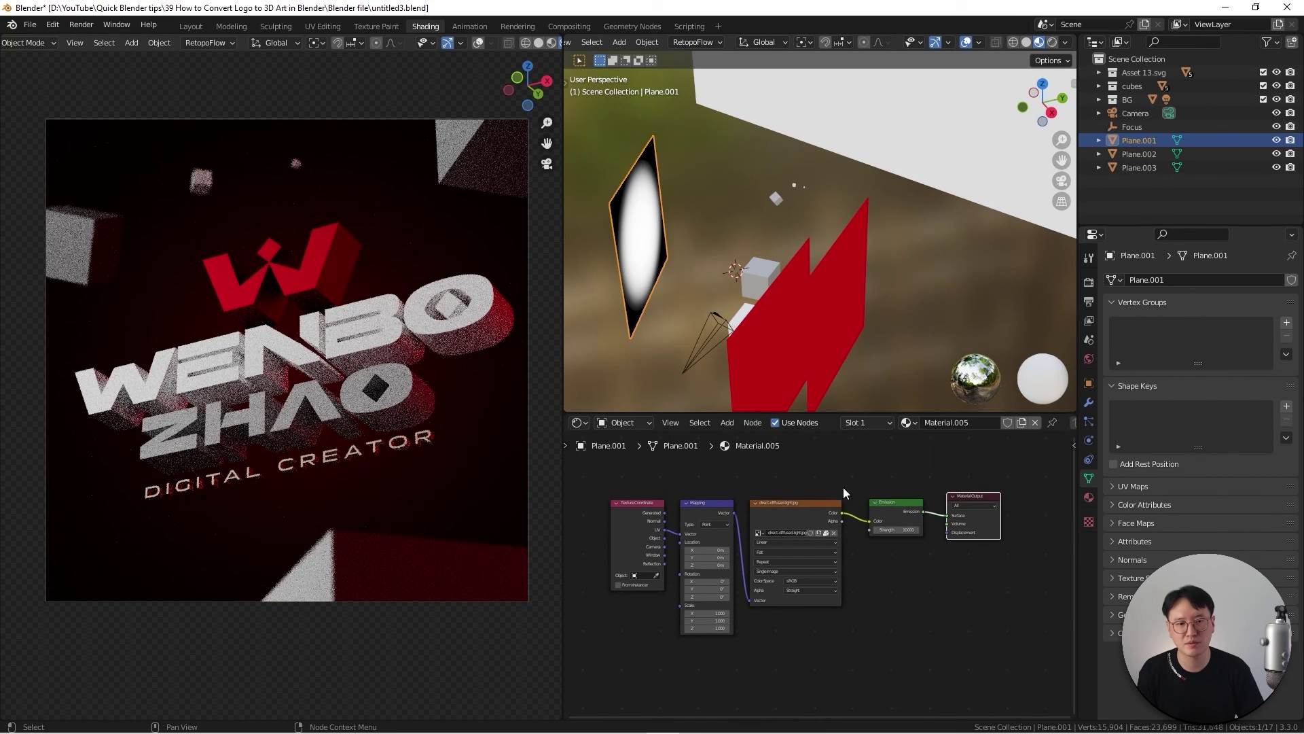
middle_click_drag(843, 480, 849, 468)
Resize the node editor and 3D view areas and center the node chain.
left_click_drag(773, 413, 773, 324)
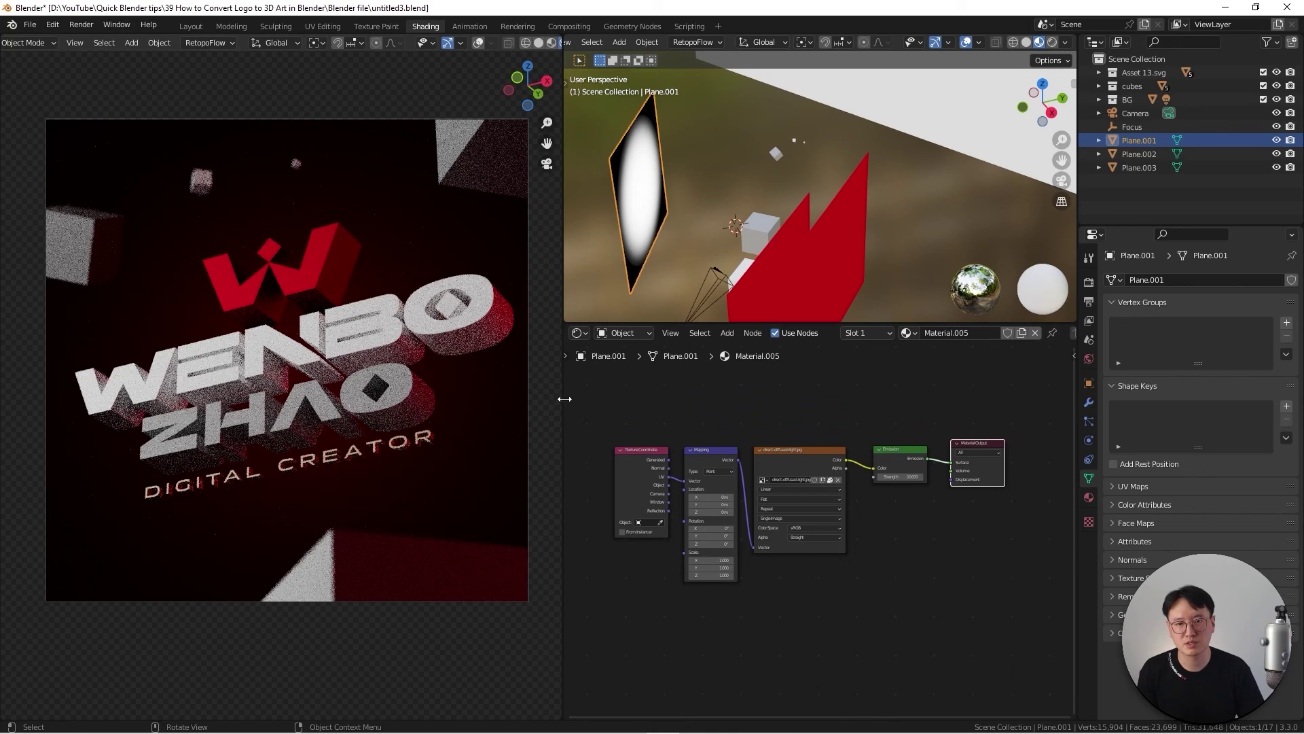
left_click_drag(561, 401, 544, 401)
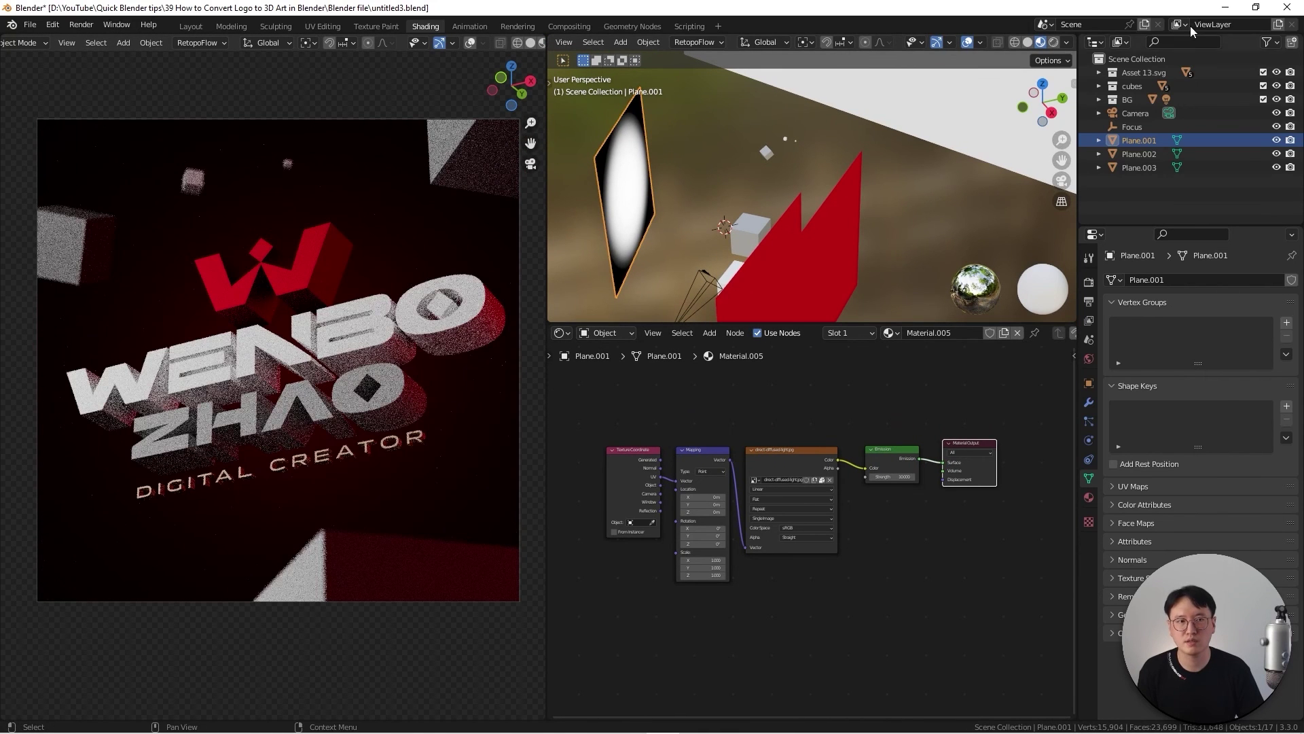
scroll(774, 413, "up", 2)
middle_click_drag(775, 413, 837, 405)
scroll(828, 413, "down", 2)
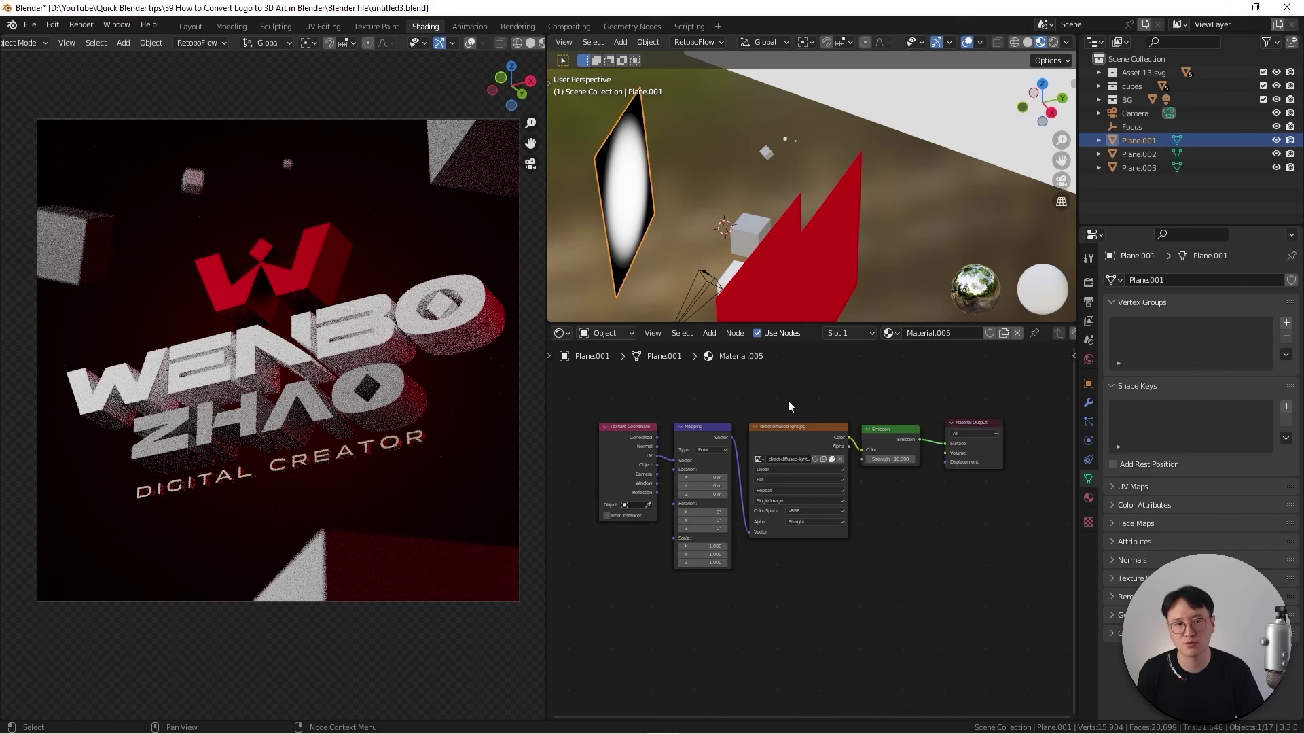
left_click_drag(815, 324, 821, 363)
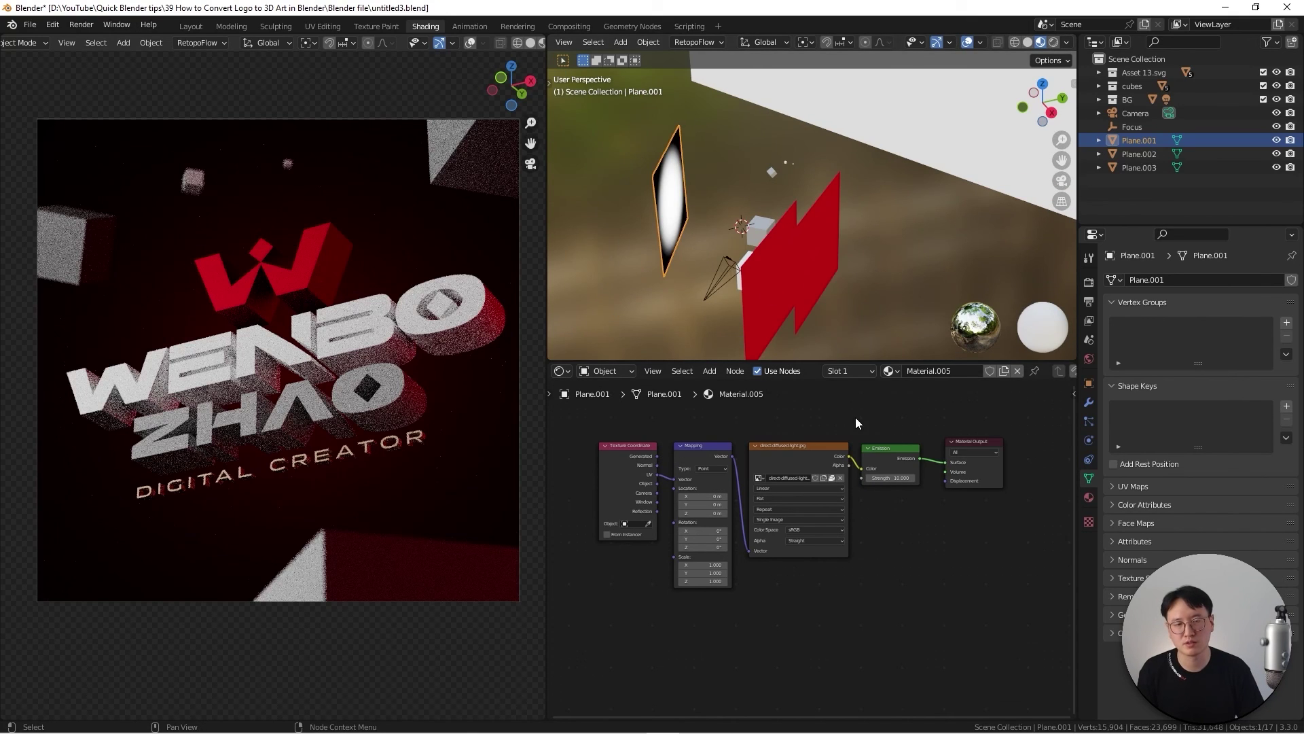